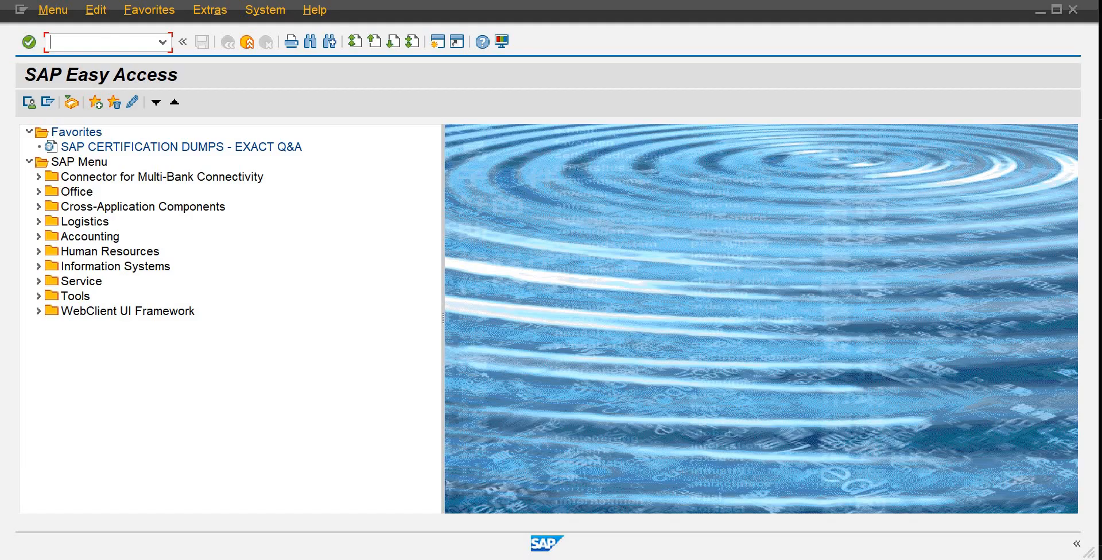
# - Run transaction spro and display the SAP Reference IMG
pyautogui.write('spro')
pyautogui.press('Return')
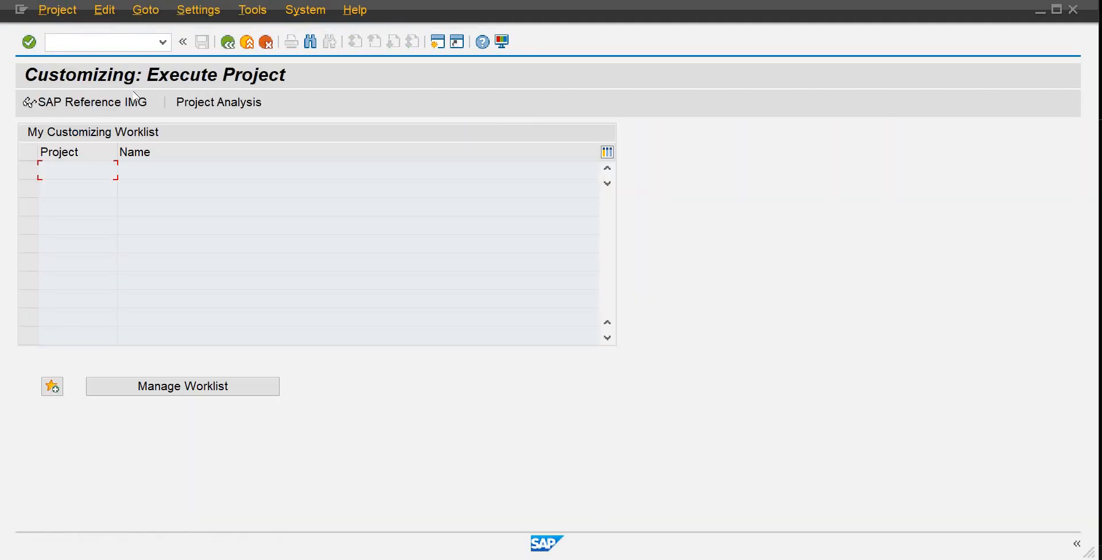
pyautogui.click(134, 105)
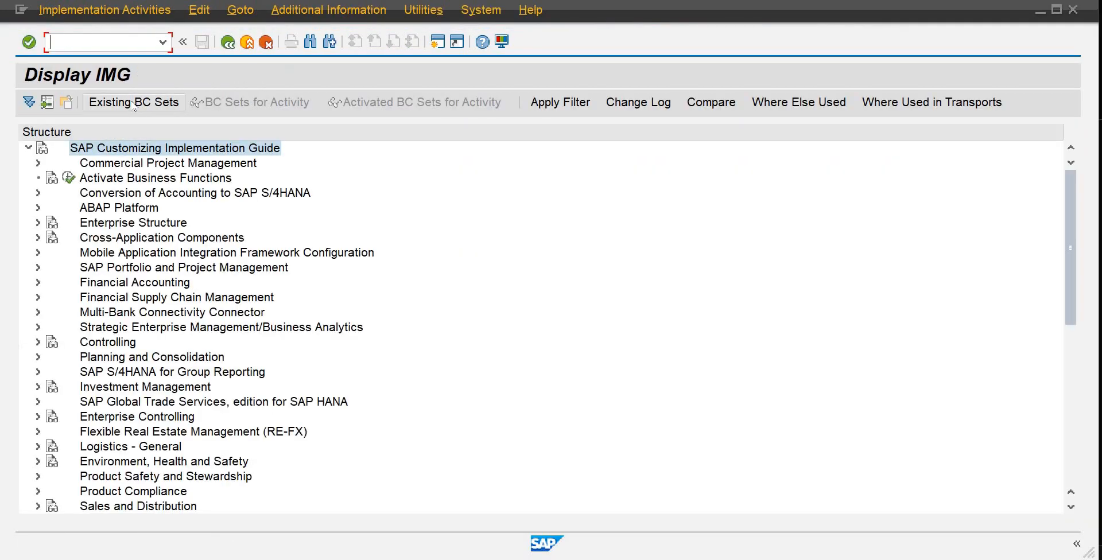
# - Expand the Enterprise Structure branch of the IMG down to the Financial Accounting activities under Assignment
pyautogui.click(38, 222)
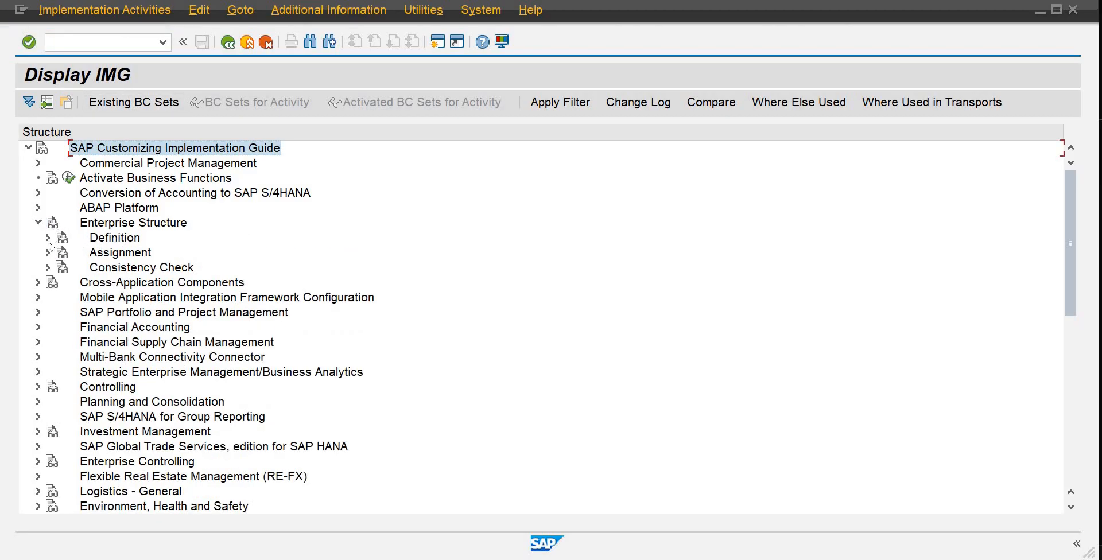
pyautogui.click(48, 237)
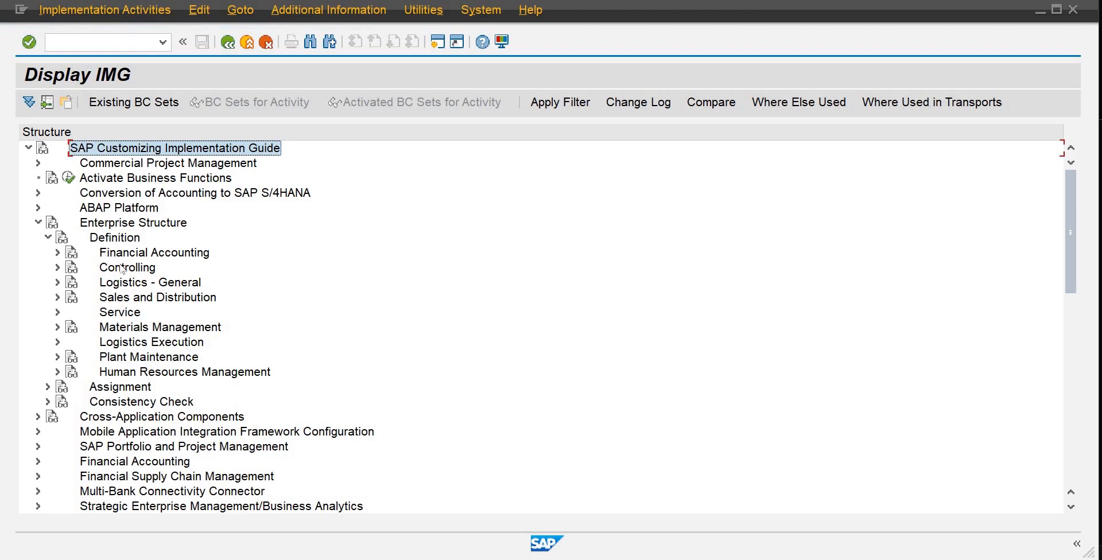
pyautogui.click(123, 268)
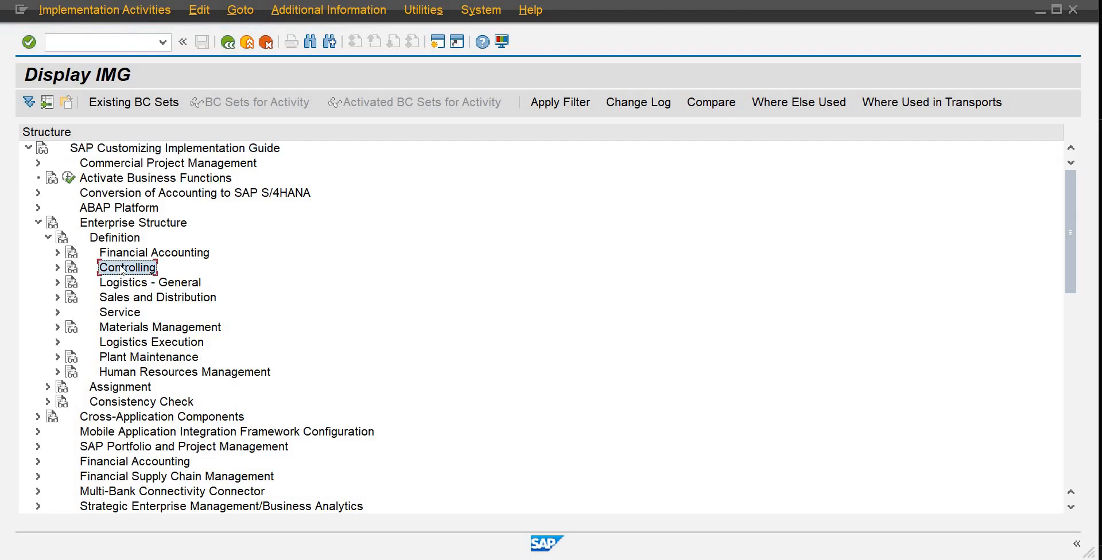
pyautogui.click(48, 238)
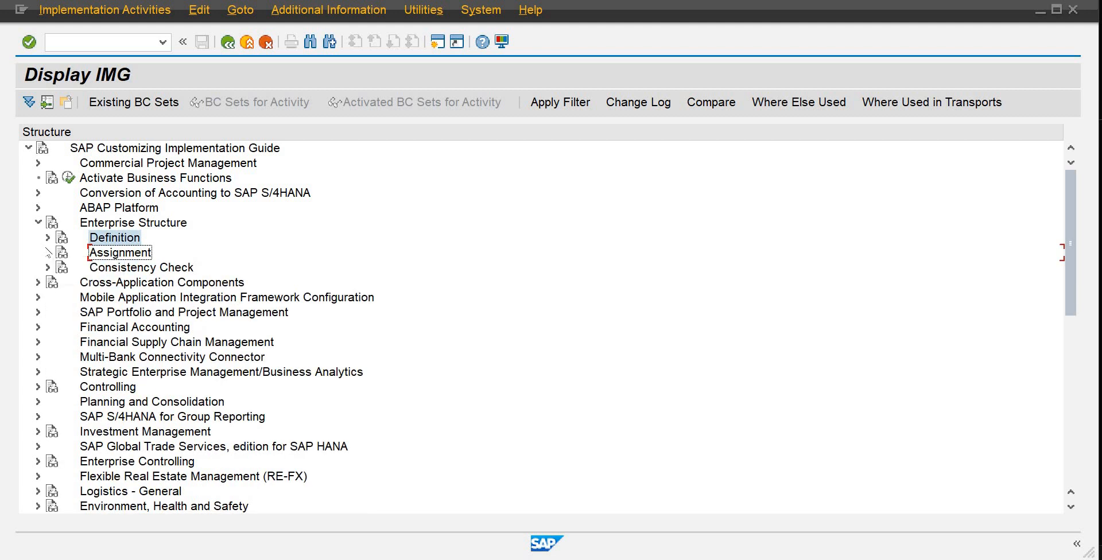
pyautogui.click(48, 253)
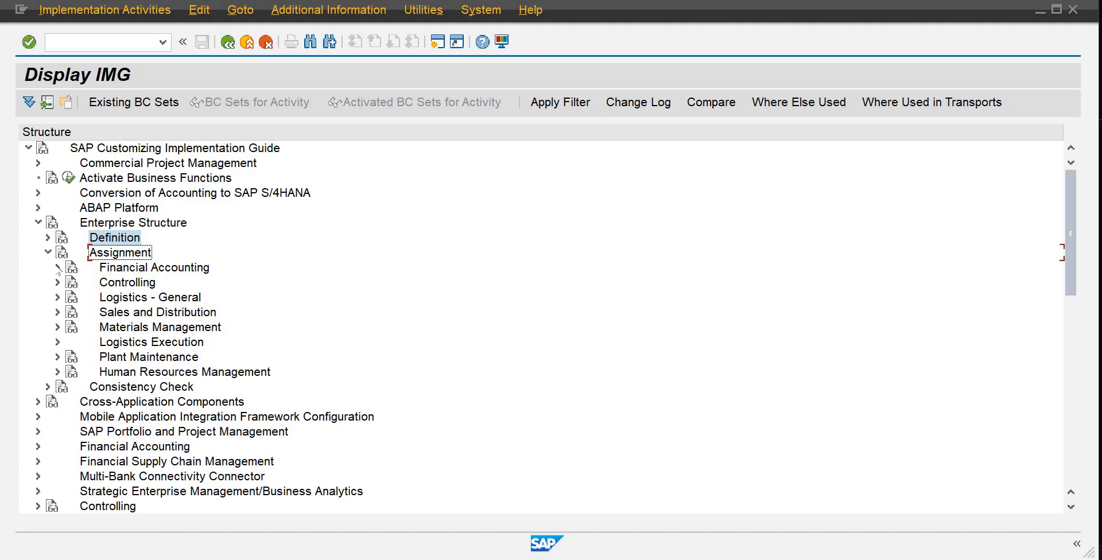
pyautogui.click(57, 266)
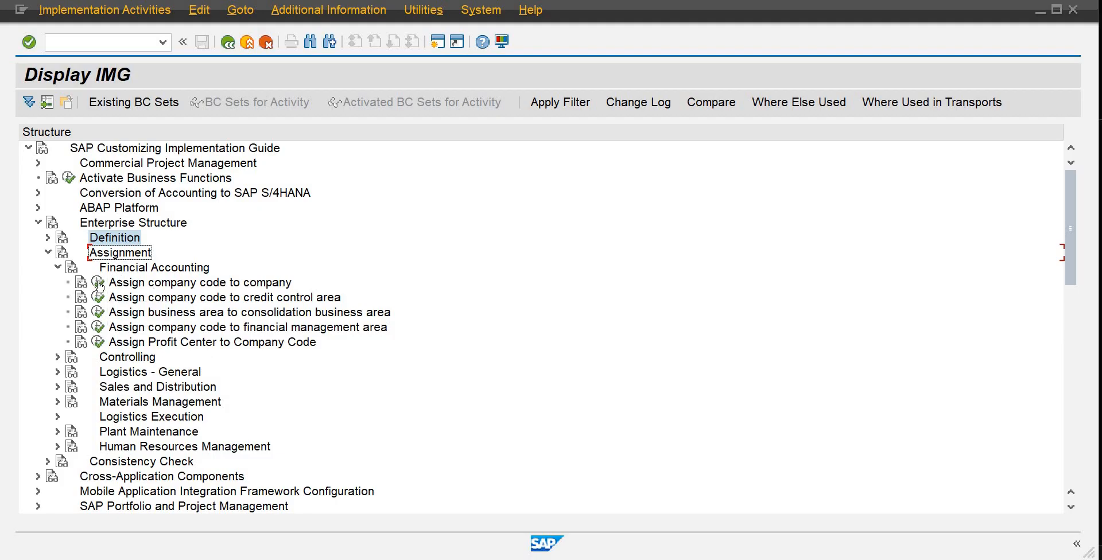
# - Assign company DB01 to company code DB01 in the company code to company assignment, save, and return to the IMG
pyautogui.click(99, 284)
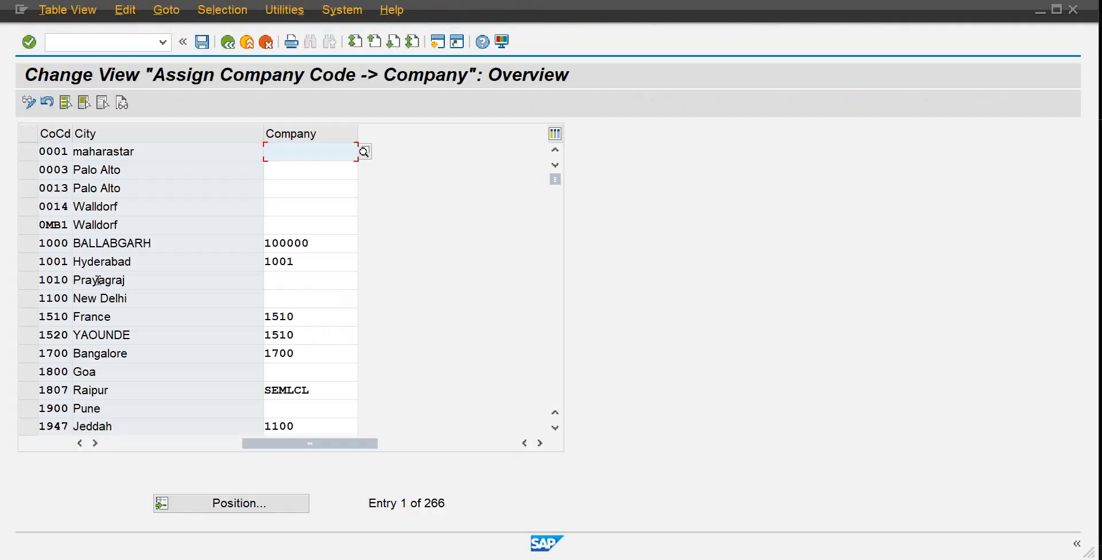
pyautogui.click(217, 502)
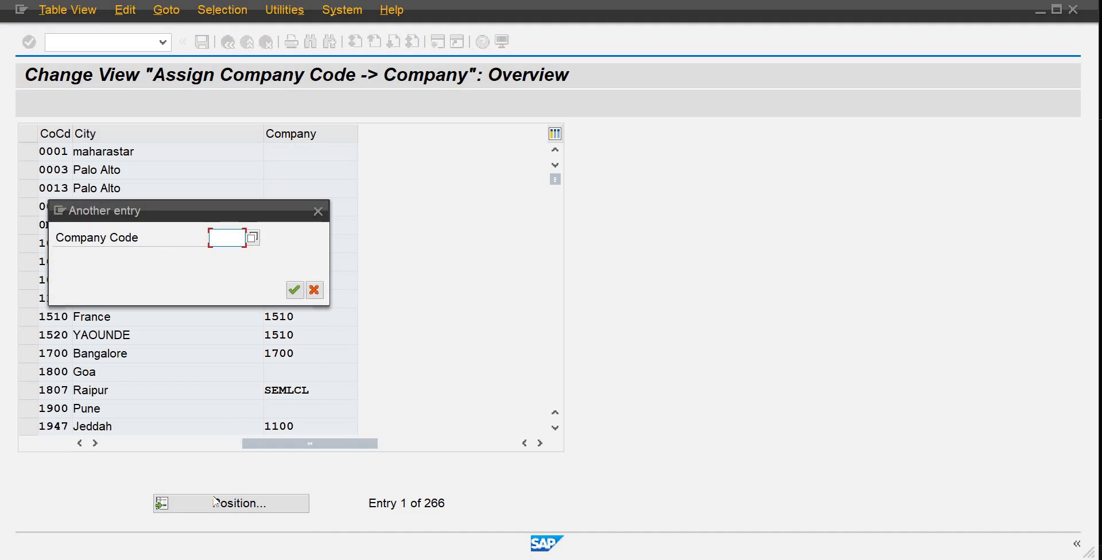
pyautogui.write('db01')
pyautogui.press('Return')
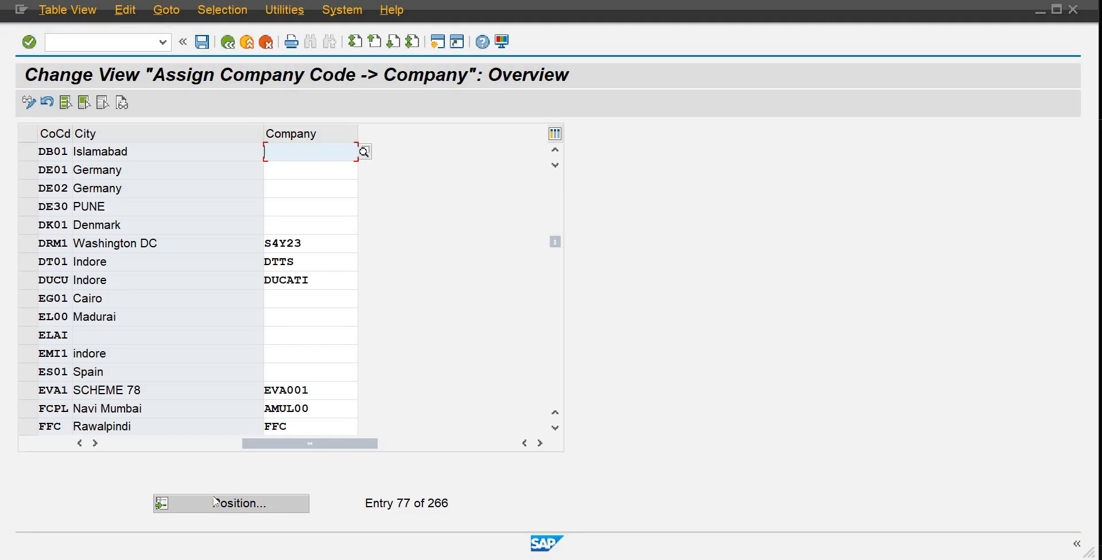
pyautogui.write('db01')
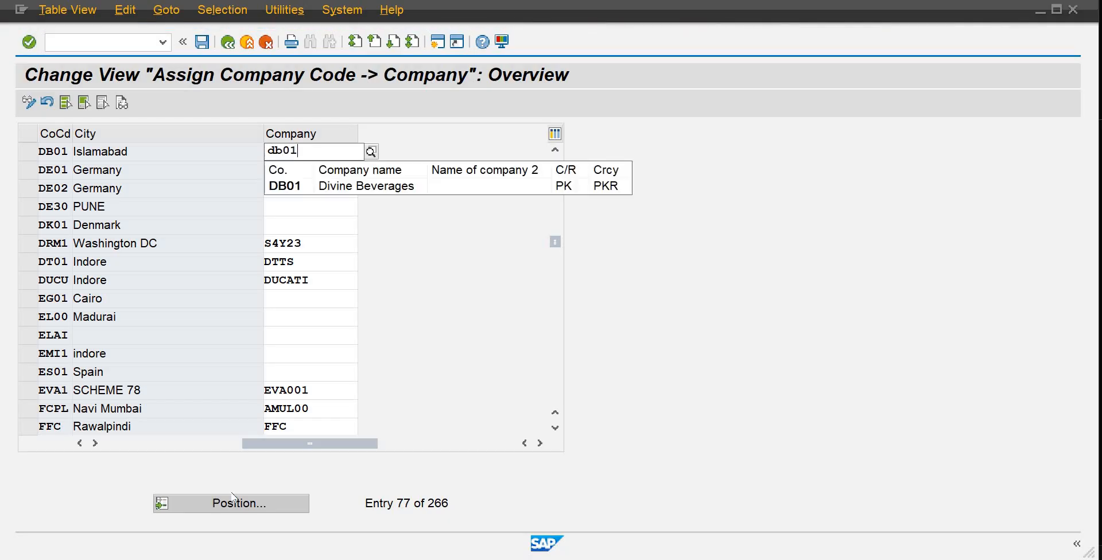
pyautogui.click(355, 187)
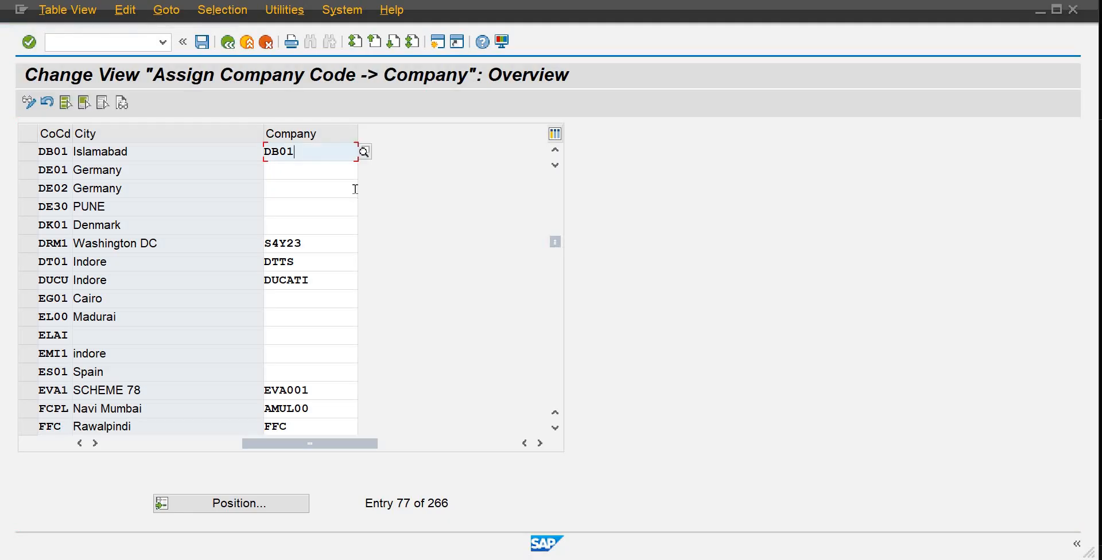
pyautogui.hotkey('ctrl', 's')
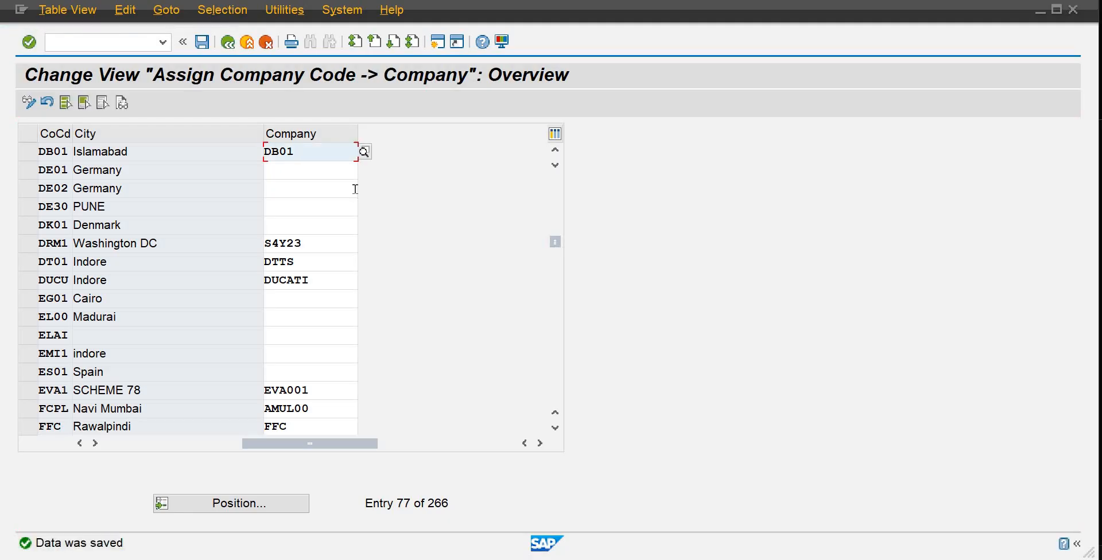
pyautogui.click(228, 42)
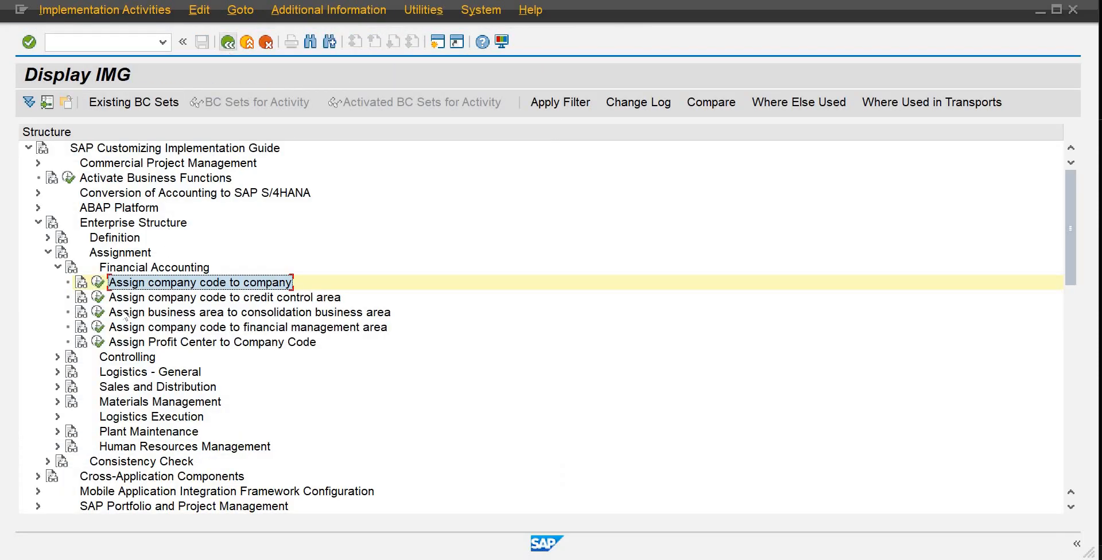
# - Assign credit control area CCAD to company code DB01, save the assignment, and return to the IMG
pyautogui.click(98, 297)
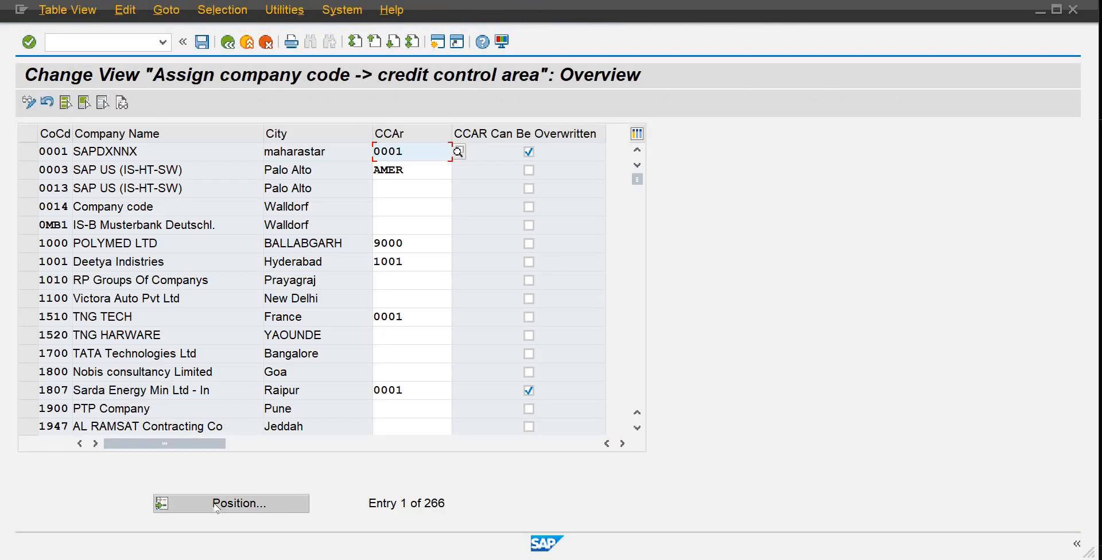
pyautogui.click(216, 504)
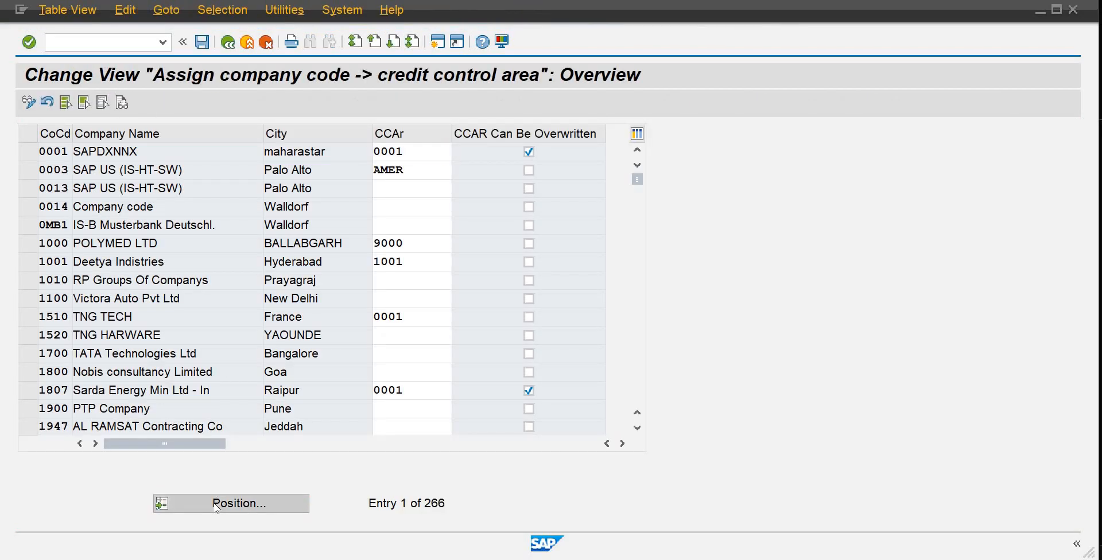
pyautogui.write('db01')
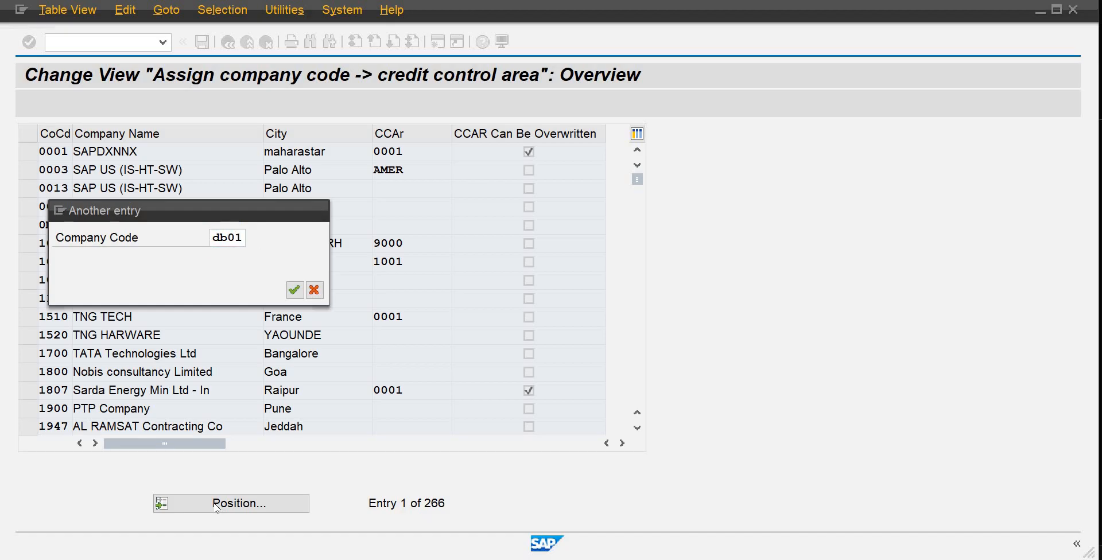
pyautogui.press('Return')
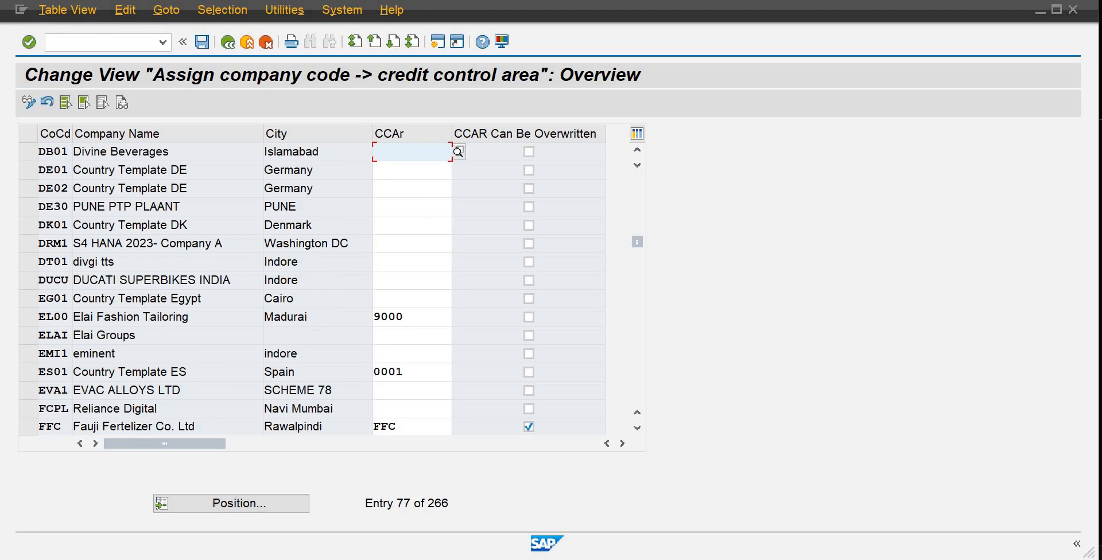
pyautogui.write('ccad')
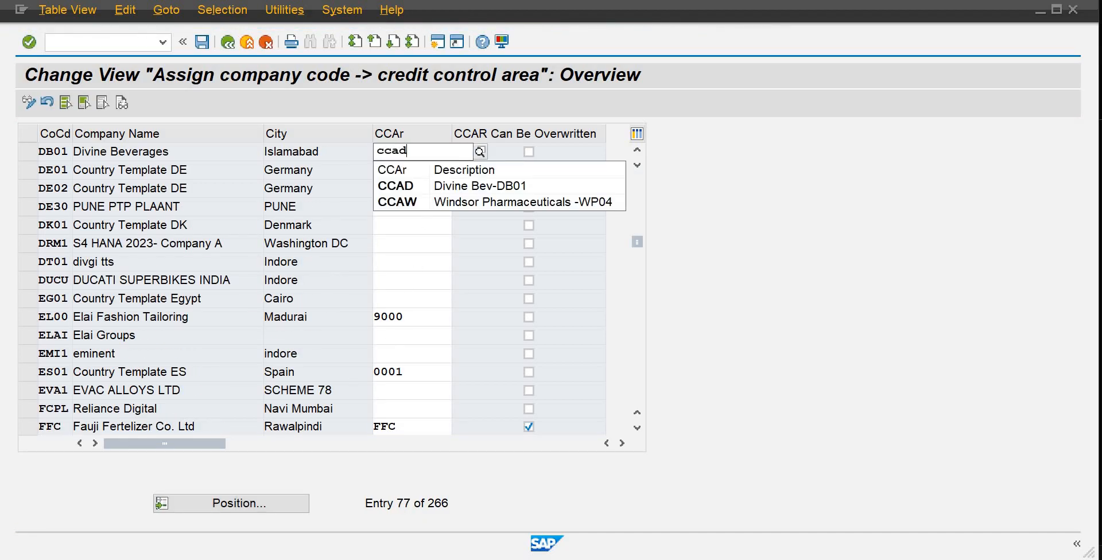
pyautogui.click(486, 187)
pyautogui.click(206, 42)
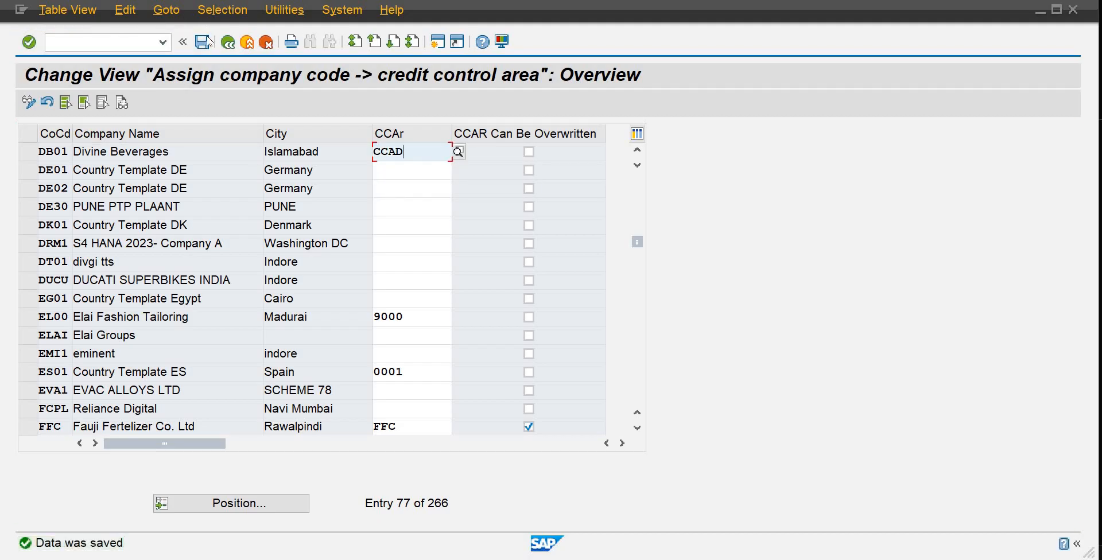
pyautogui.click(228, 43)
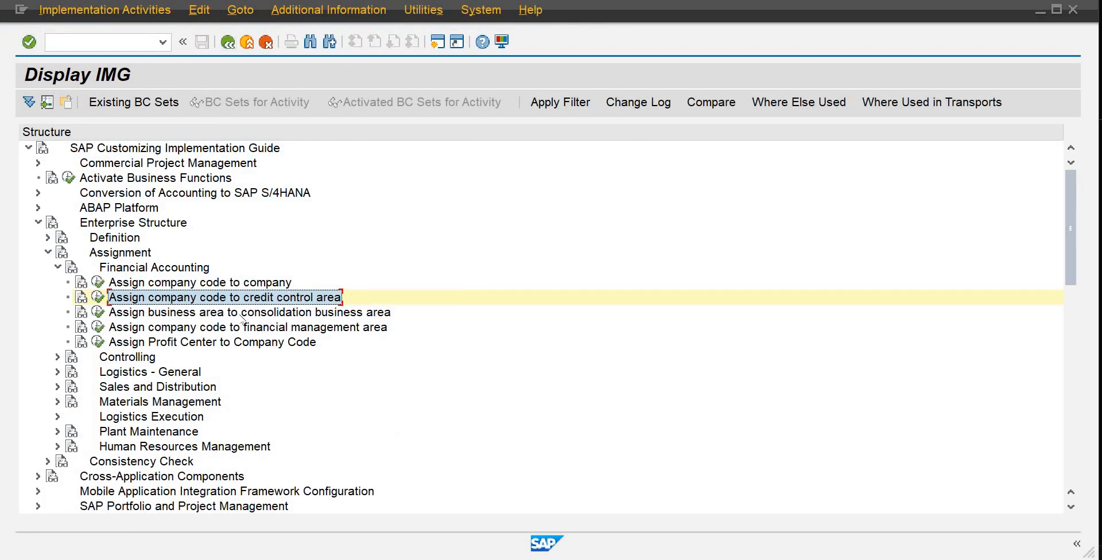
# - Open the assignment of company codes to financial management areas and position the list at company code DB01
pyautogui.click(241, 315)
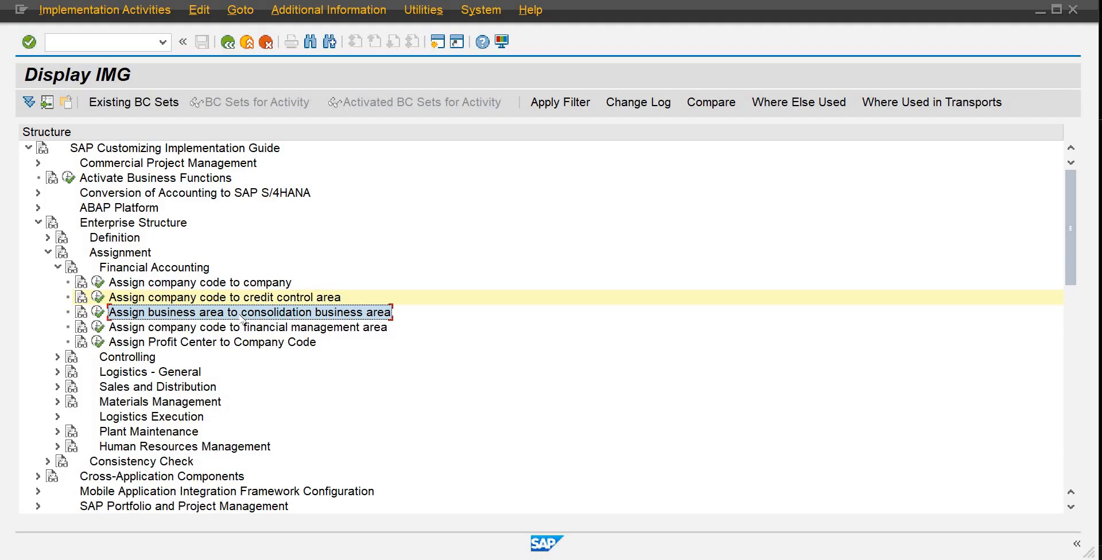
pyautogui.click(235, 332)
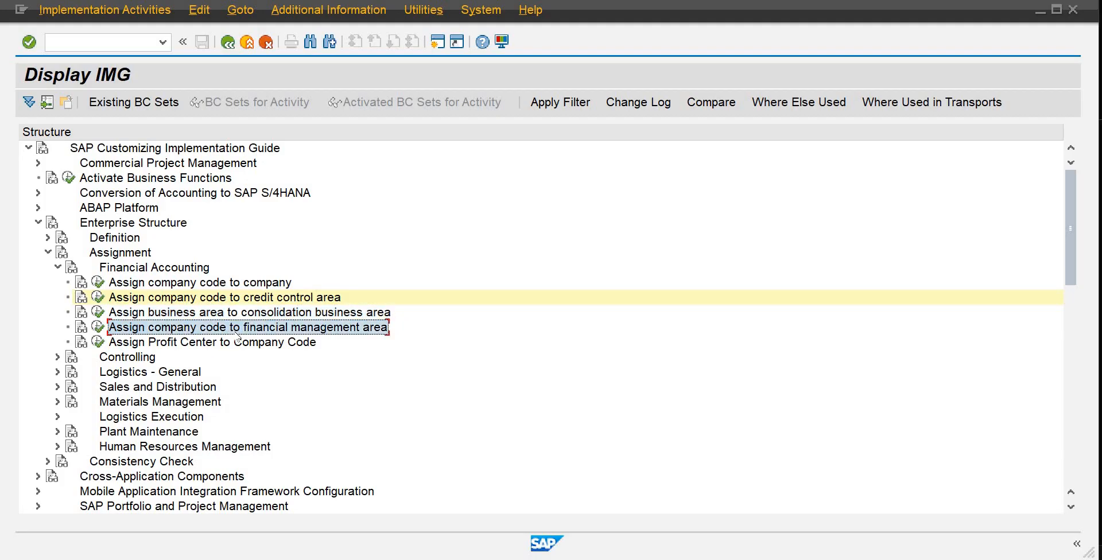
pyautogui.click(98, 327)
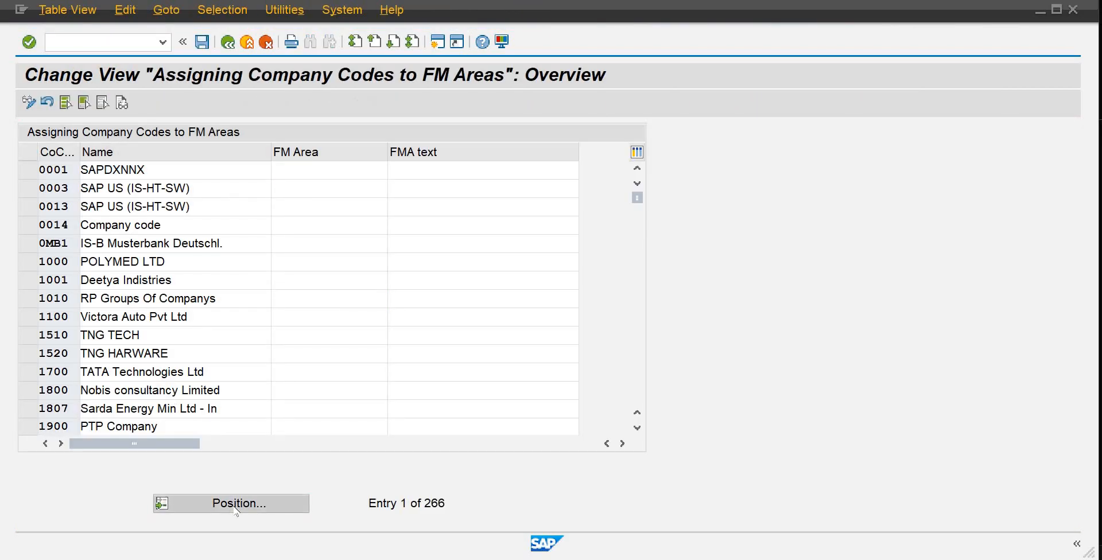
pyautogui.click(235, 504)
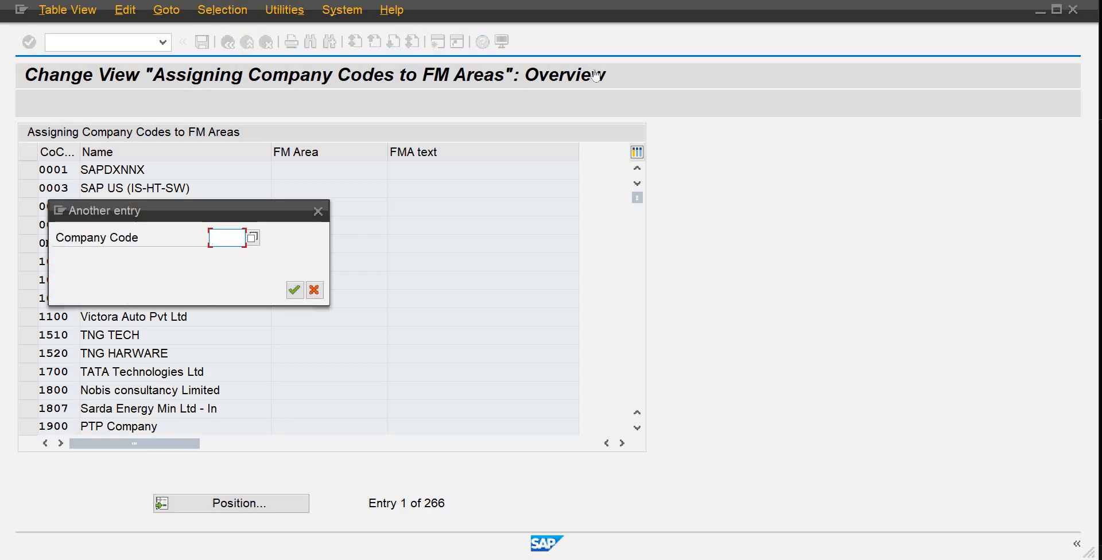
pyautogui.click(225, 236)
pyautogui.write('ab01')
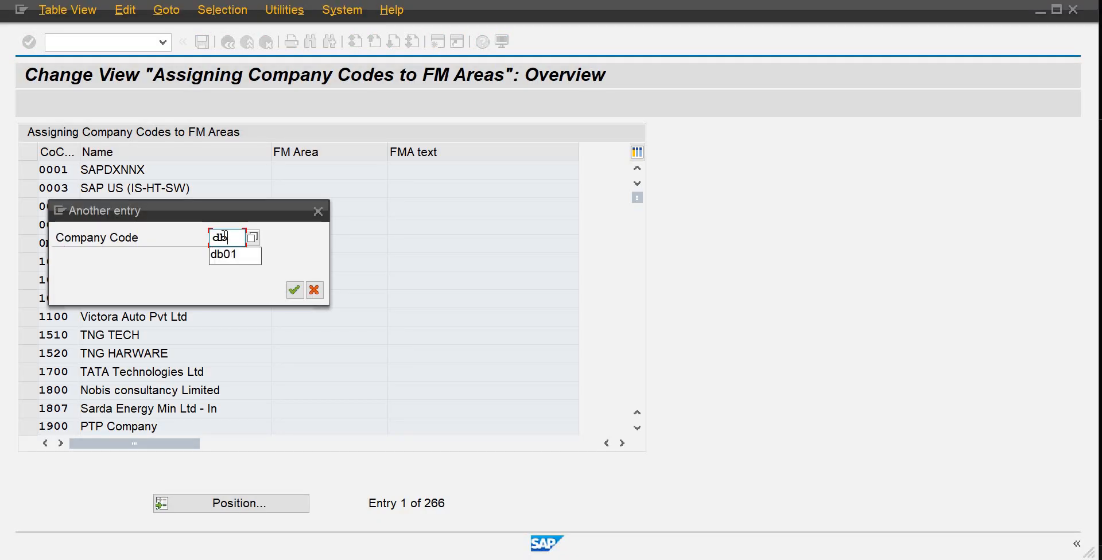
pyautogui.press('Return')
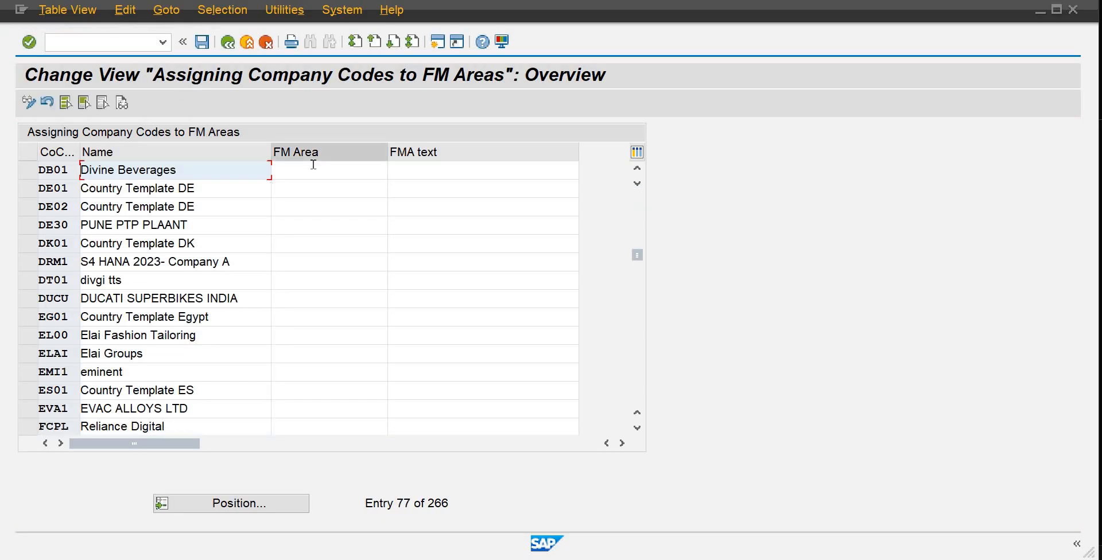
# - Assign FM area FMDB to company code DB01, save, and return to the IMG with the Financial Accounting assignments collapsed
pyautogui.click(313, 165)
pyautogui.write('fmad')
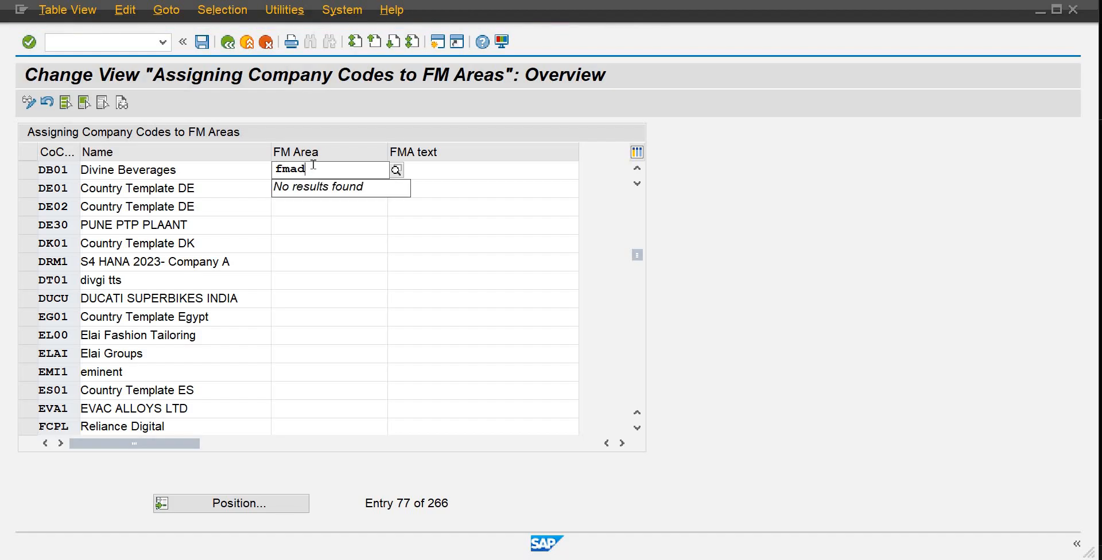
pyautogui.press('BackSpace')
pyautogui.press('BackSpace')
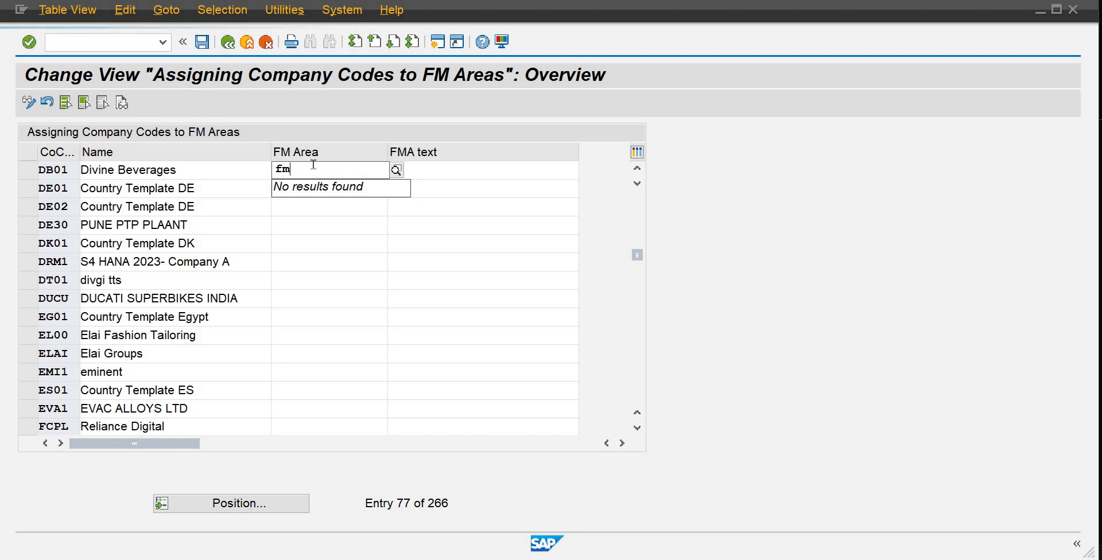
pyautogui.write('db')
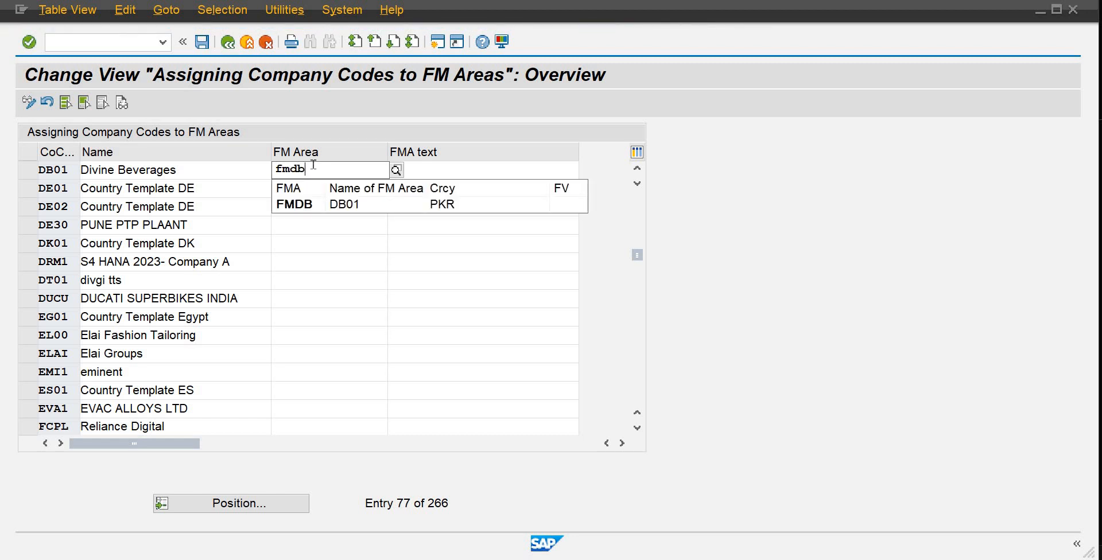
pyautogui.click(332, 205)
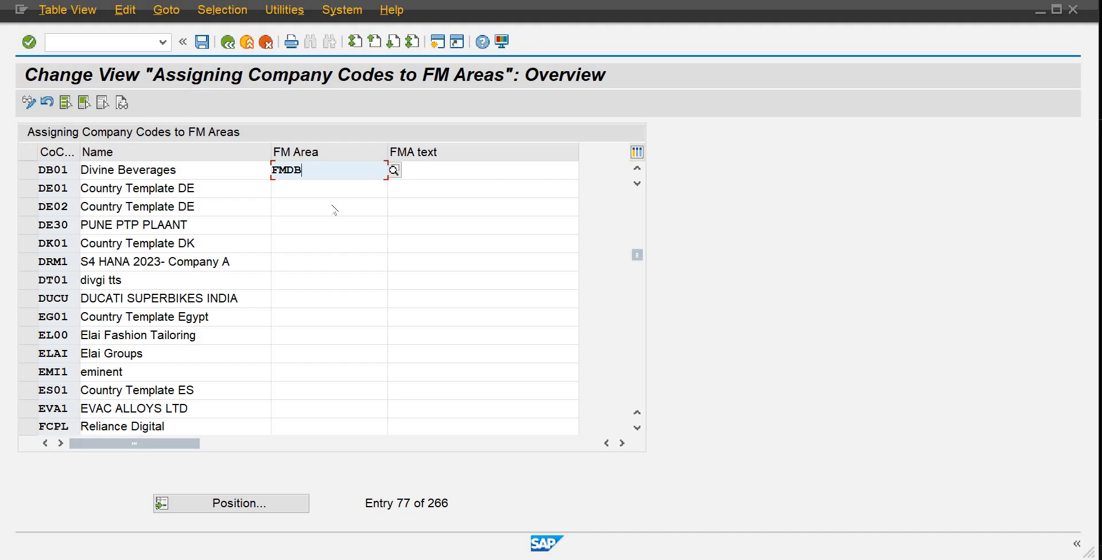
pyautogui.press('Return')
pyautogui.hotkey('ctrl', 's')
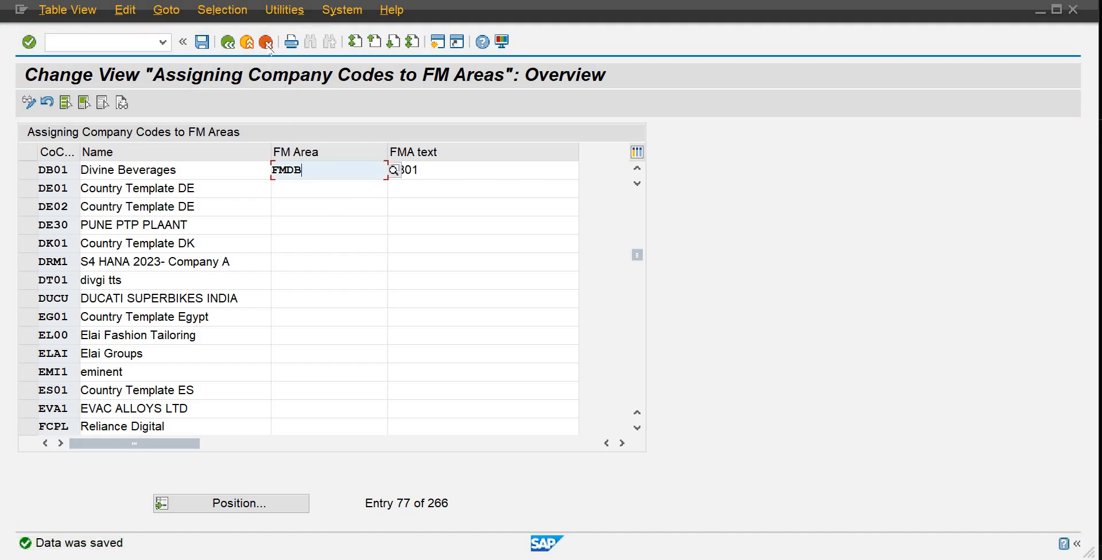
pyautogui.click(229, 42)
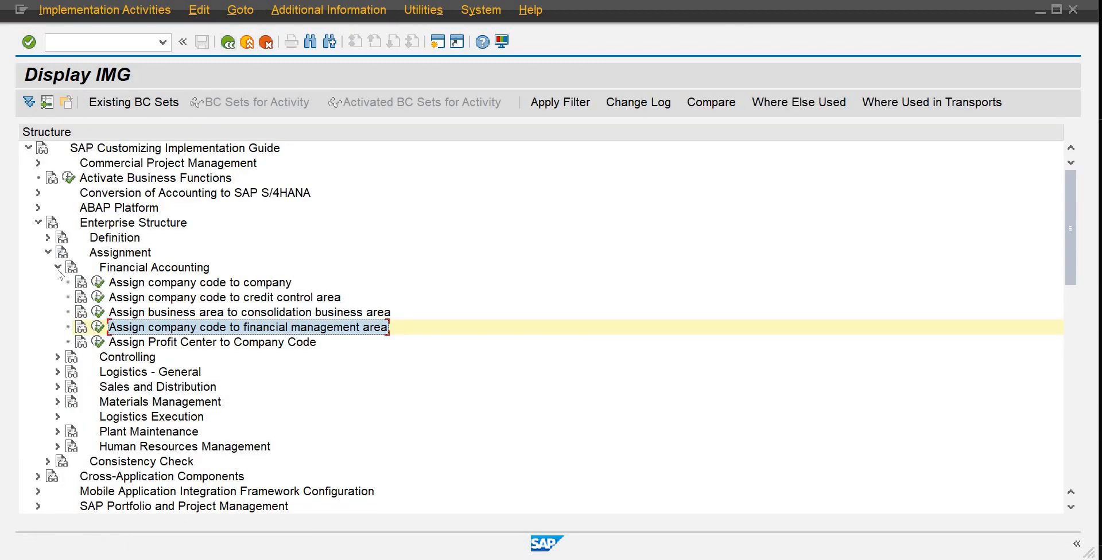
pyautogui.click(57, 267)
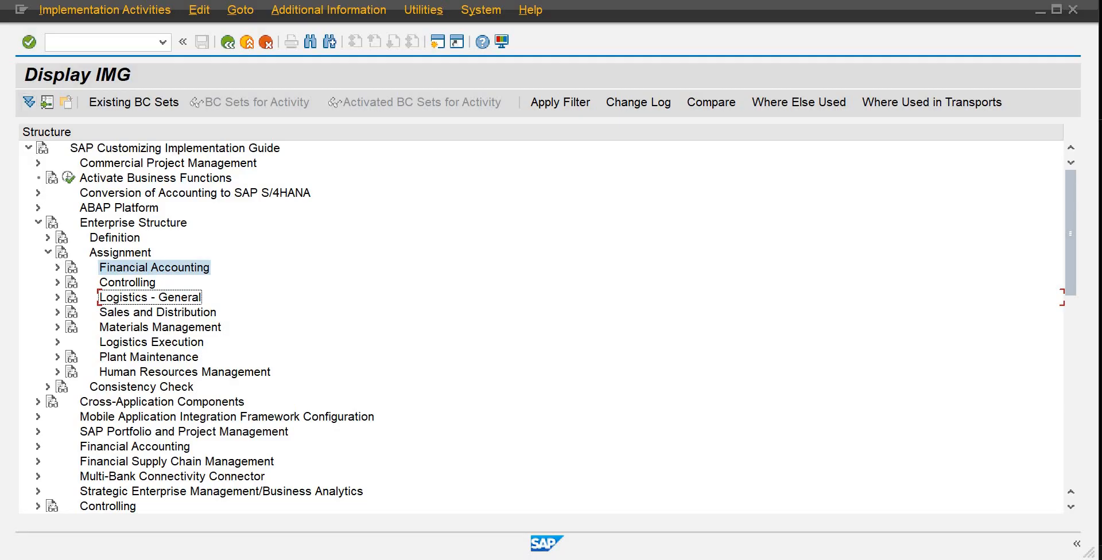
# - Start new entries in the Logistics - General plant to company code assignment and enter company code DB01 with plant PLD1
pyautogui.click(58, 297)
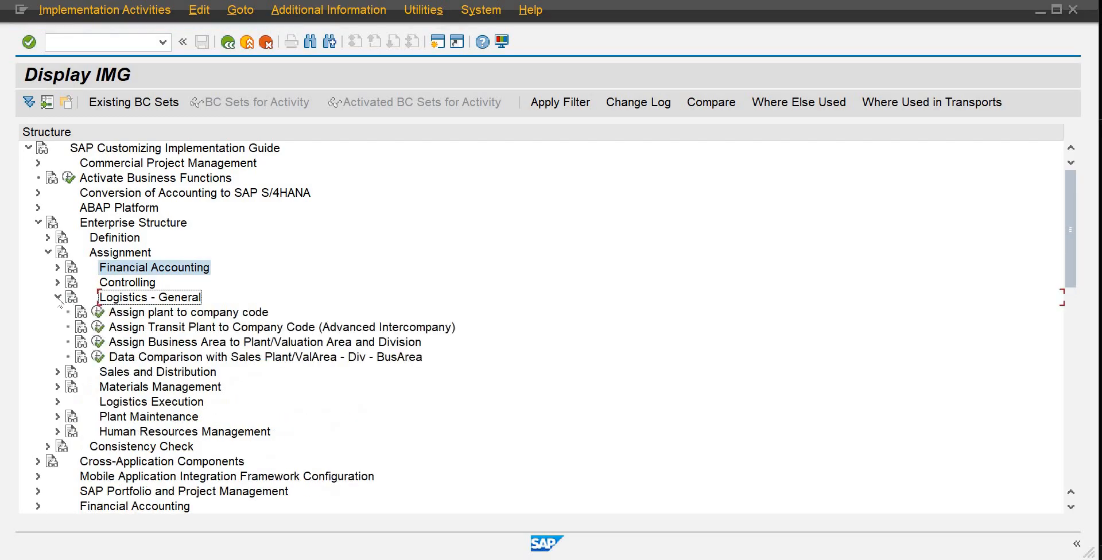
pyautogui.click(98, 313)
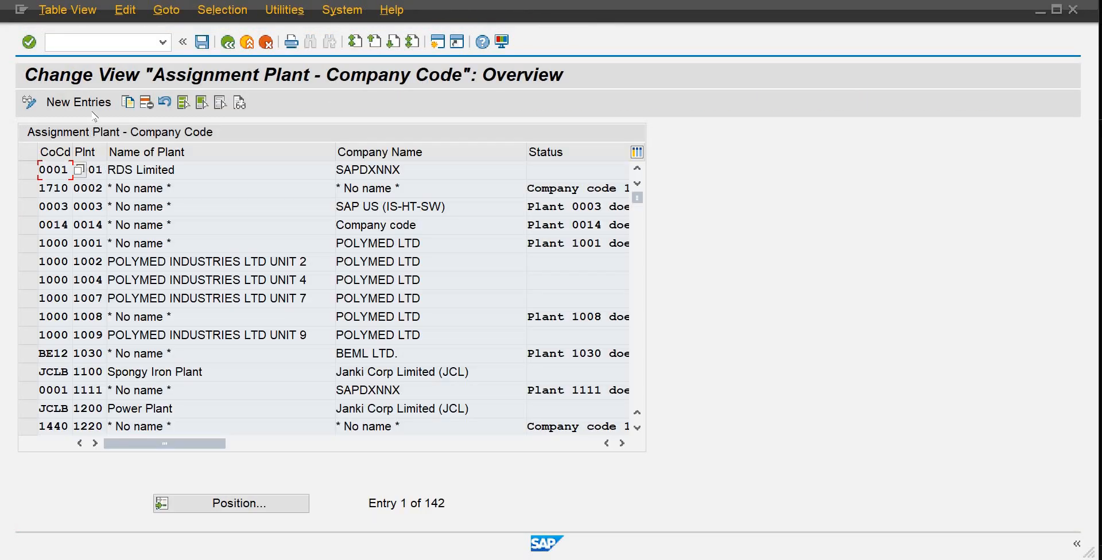
pyautogui.click(92, 110)
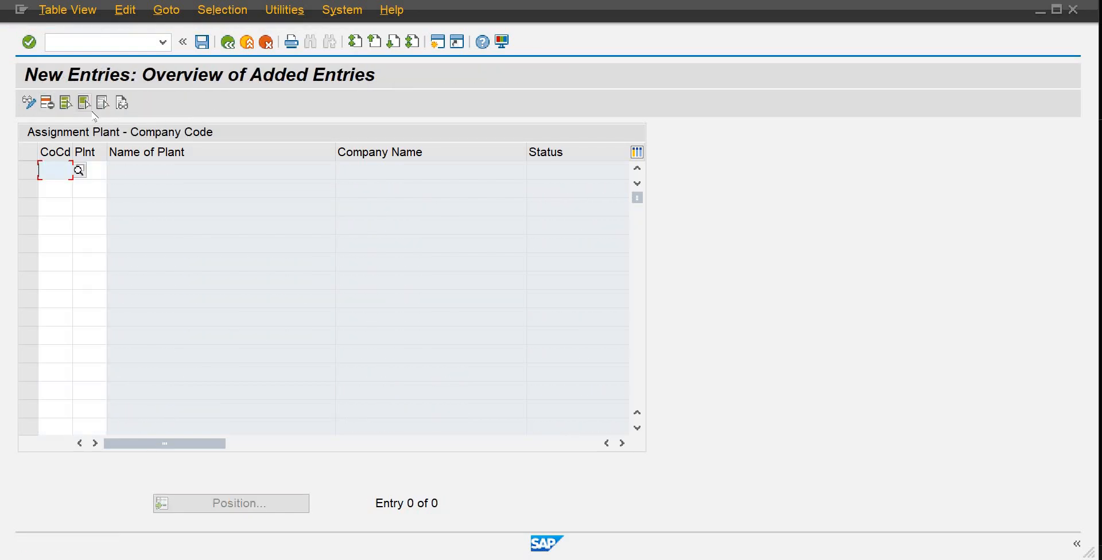
pyautogui.write('db01')
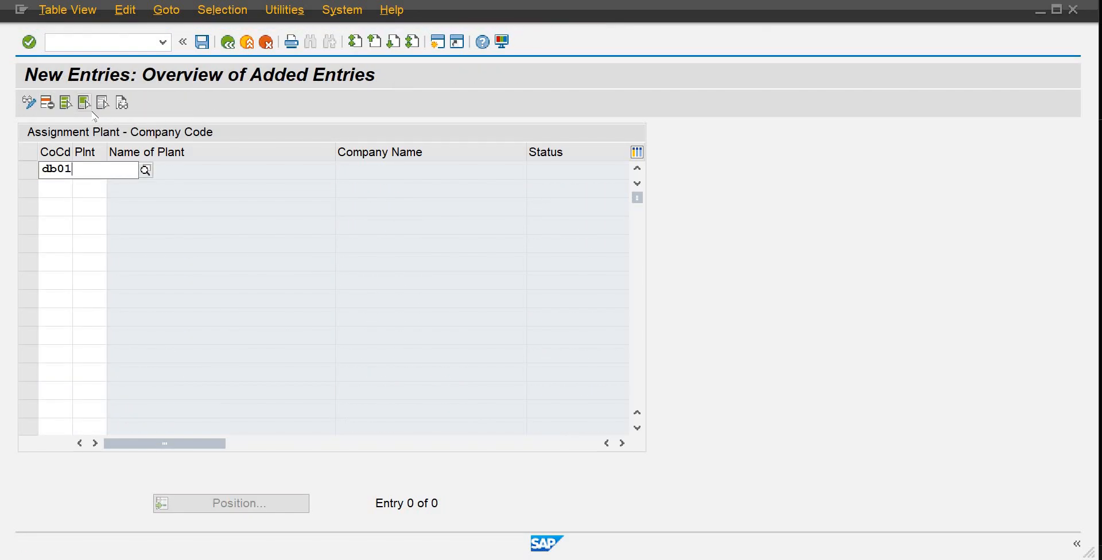
pyautogui.press('Tab')
pyautogui.write('pl')
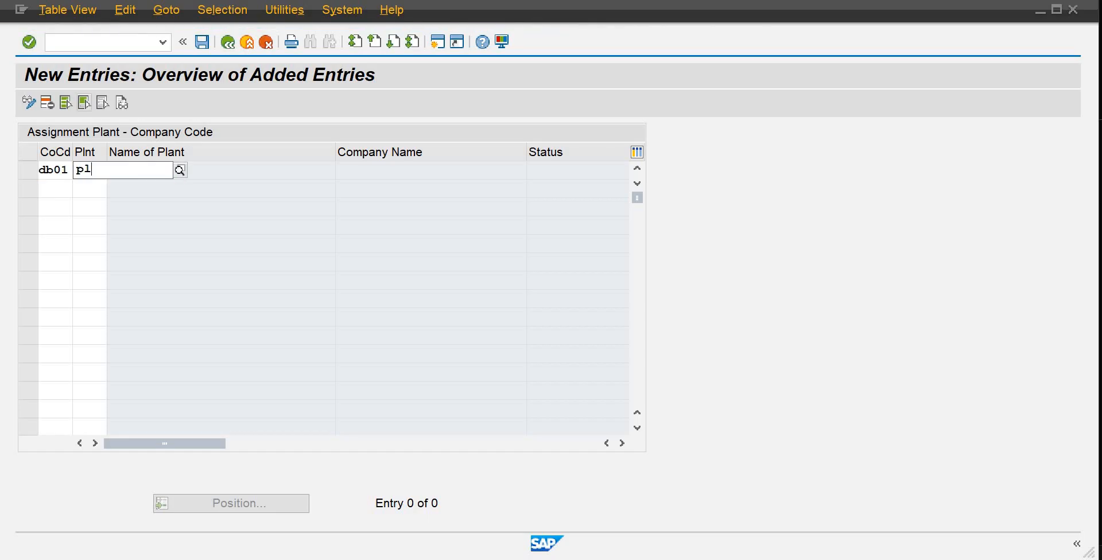
pyautogui.write('d1')
pyautogui.press('Tab')
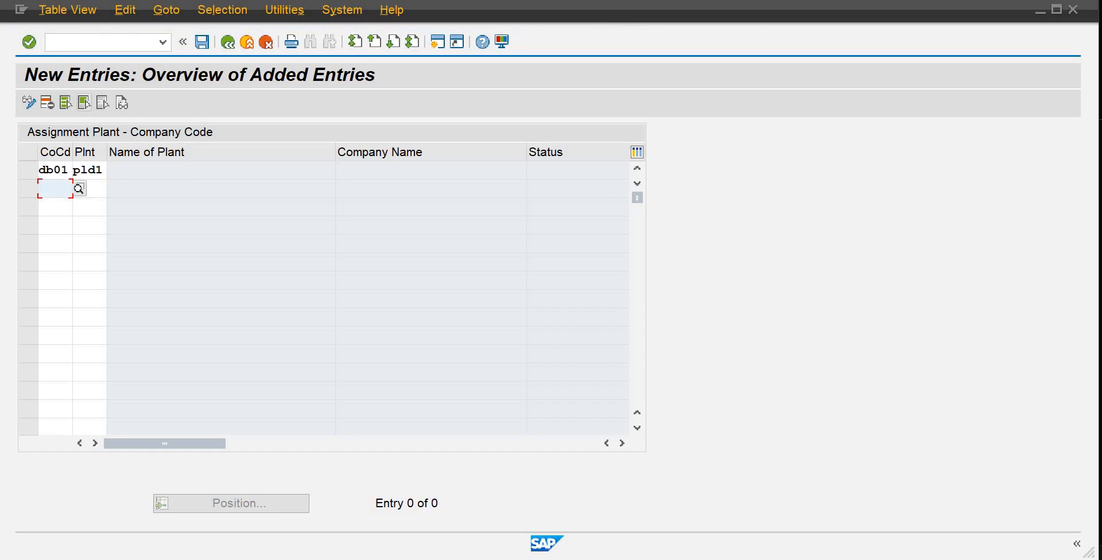
# - Add a second entry assigning plant PLD2 to company code DB01
pyautogui.write('db01')
pyautogui.press('Tab')
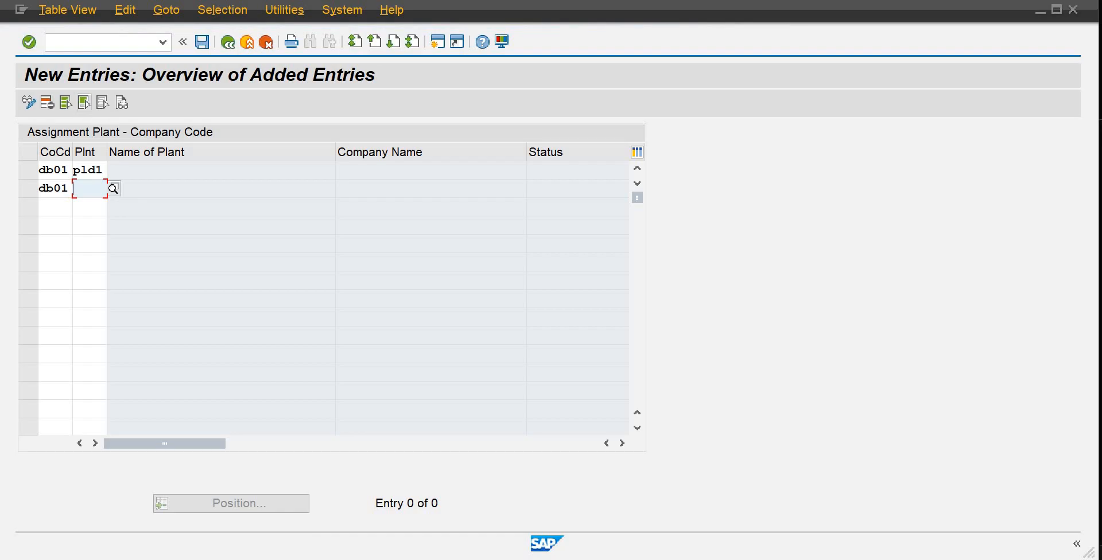
pyautogui.write('pld1')
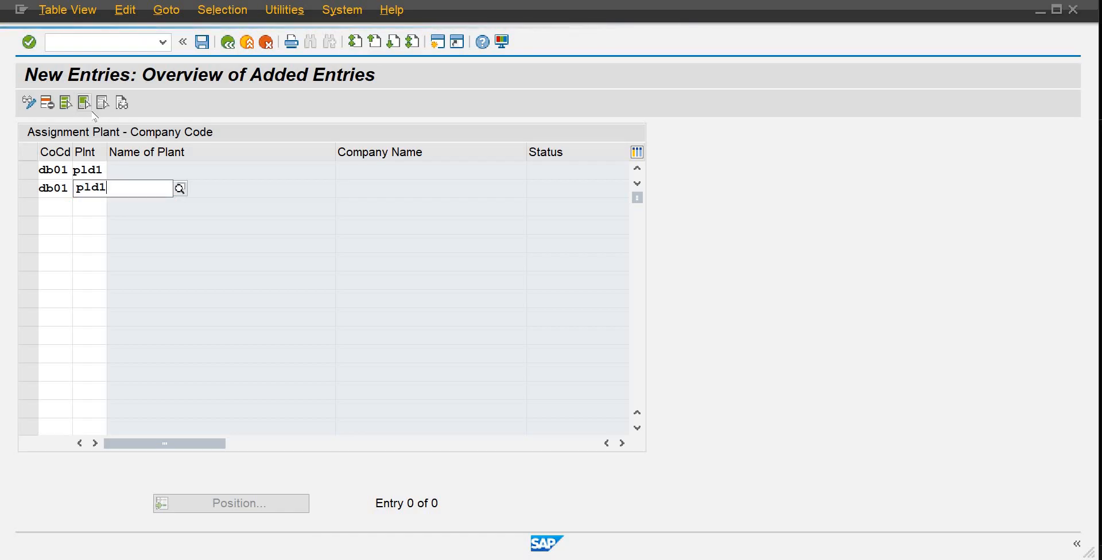
pyautogui.press('BackSpace')
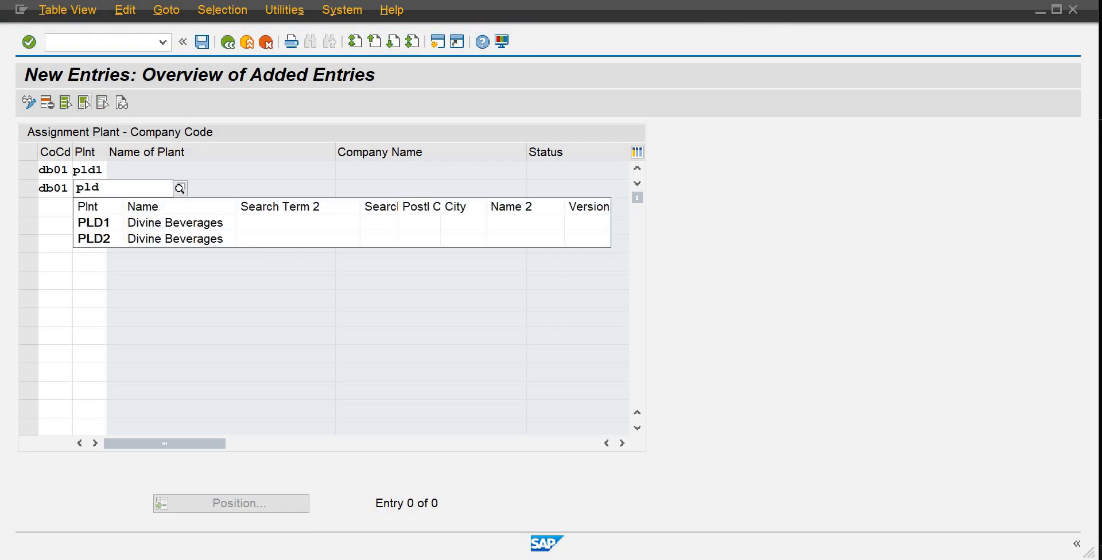
pyautogui.write('2')
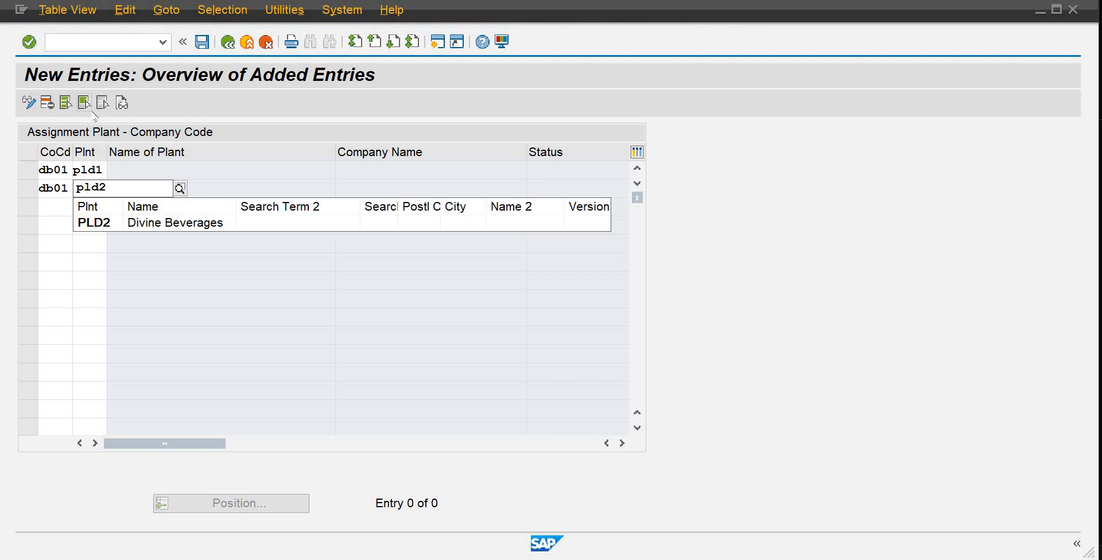
pyautogui.press('Return')
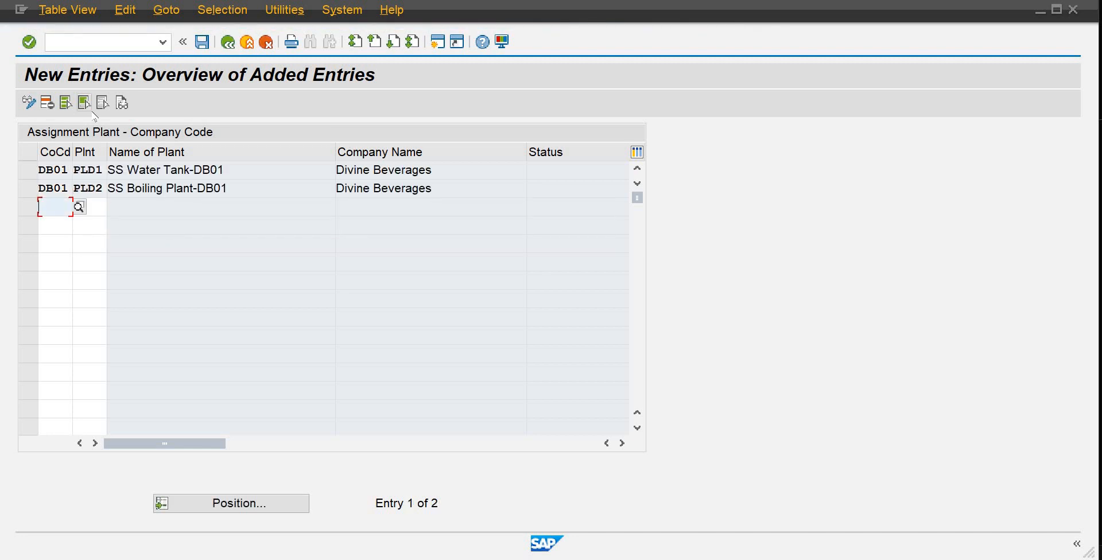
# - Save the plant assignments and return to the IMG with the Logistics - General assignments collapsed
pyautogui.hotkey('ctrl', 's')
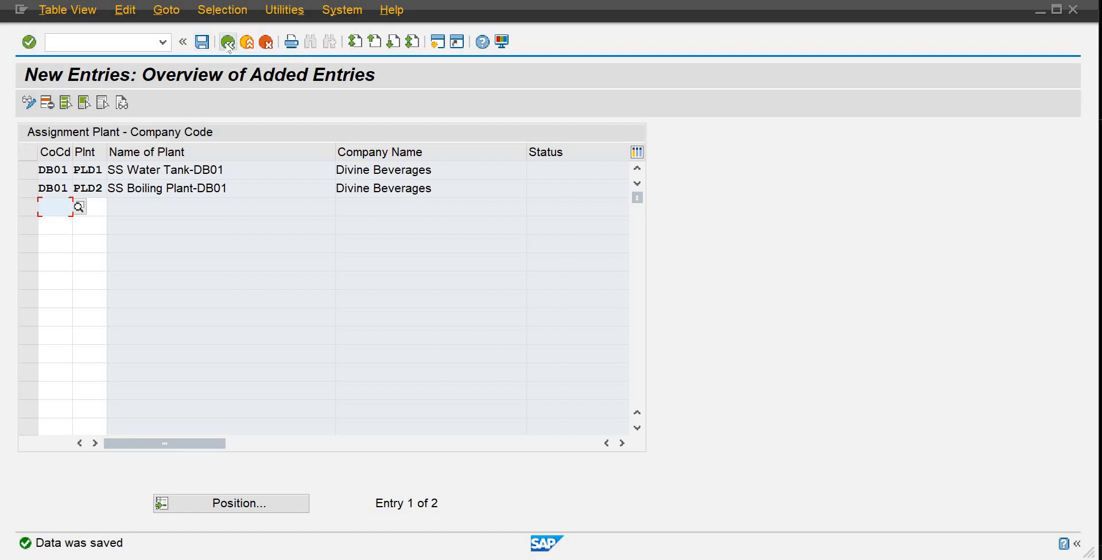
pyautogui.click(227, 45)
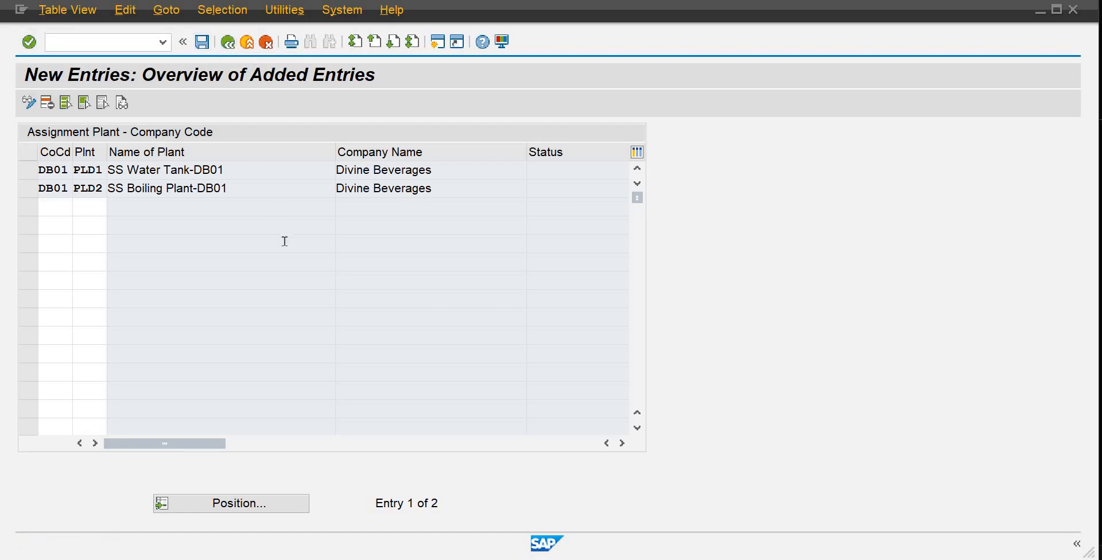
pyautogui.click(228, 45)
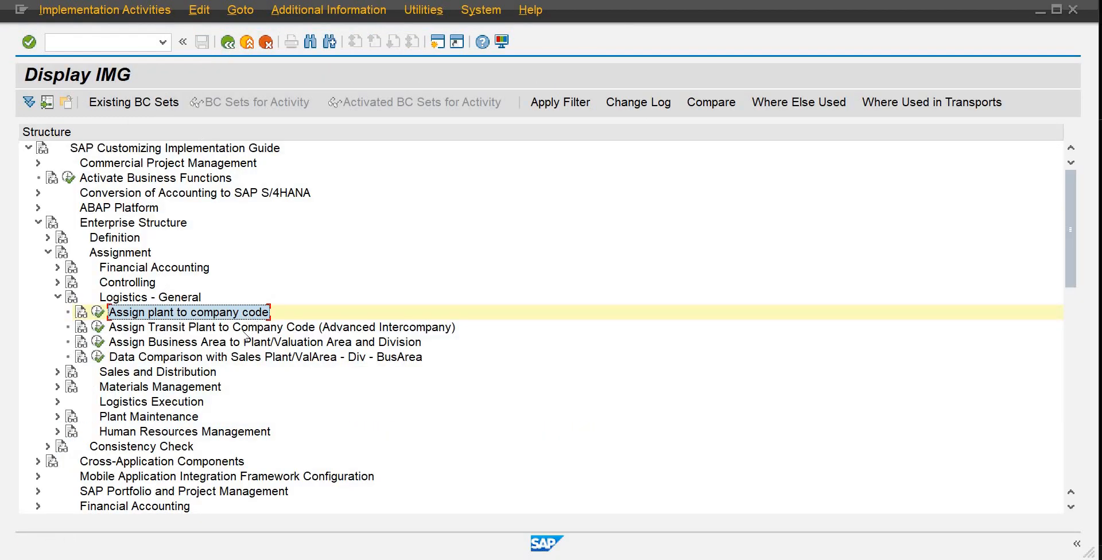
pyautogui.click(58, 297)
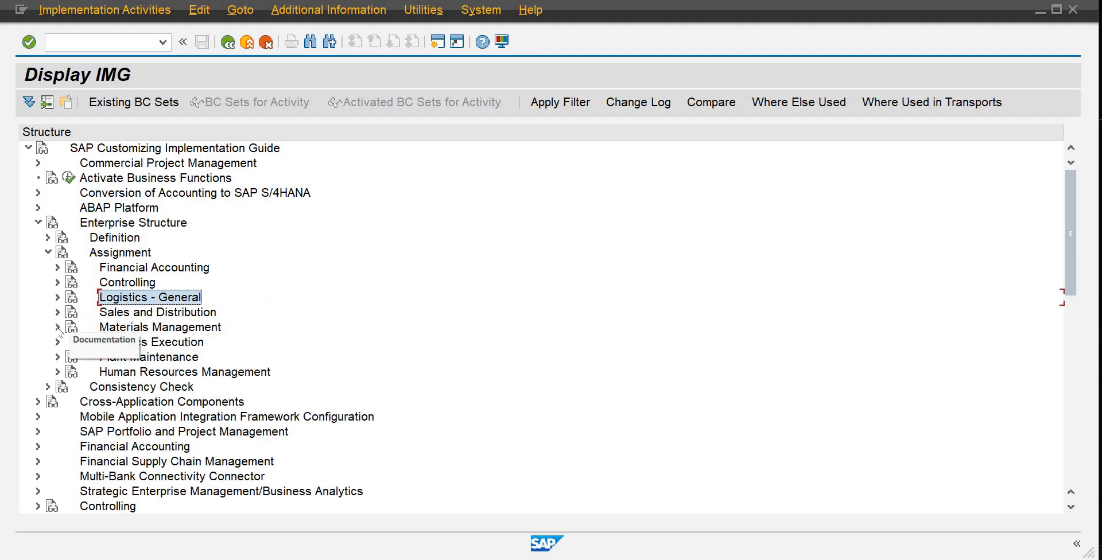
# - Open the Materials Management assignment of purchasing organizations to company codes and position the list at purchasing organization PODB
pyautogui.click(58, 327)
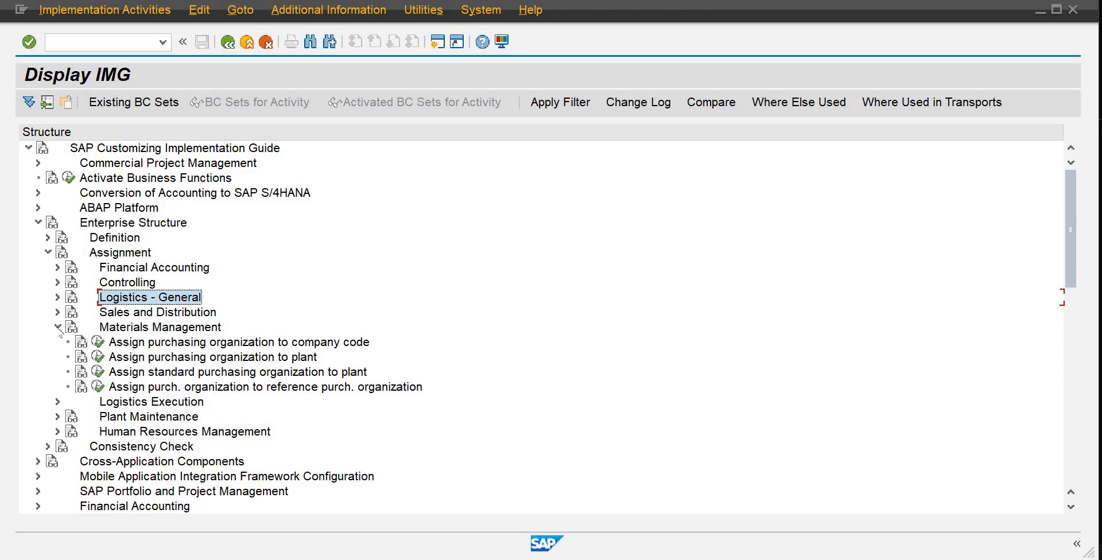
pyautogui.click(105, 342)
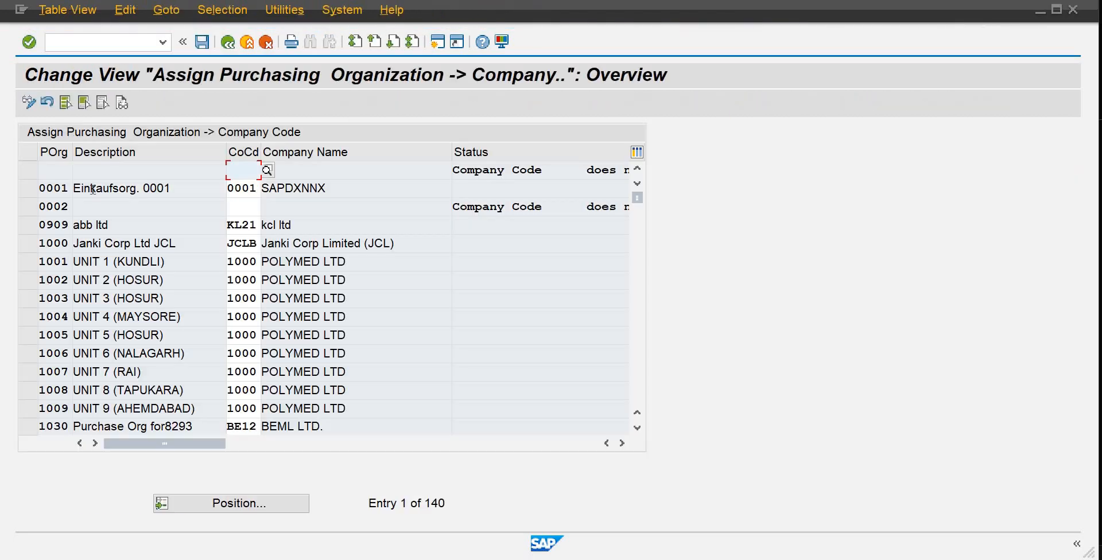
pyautogui.click(244, 507)
pyautogui.write('p')
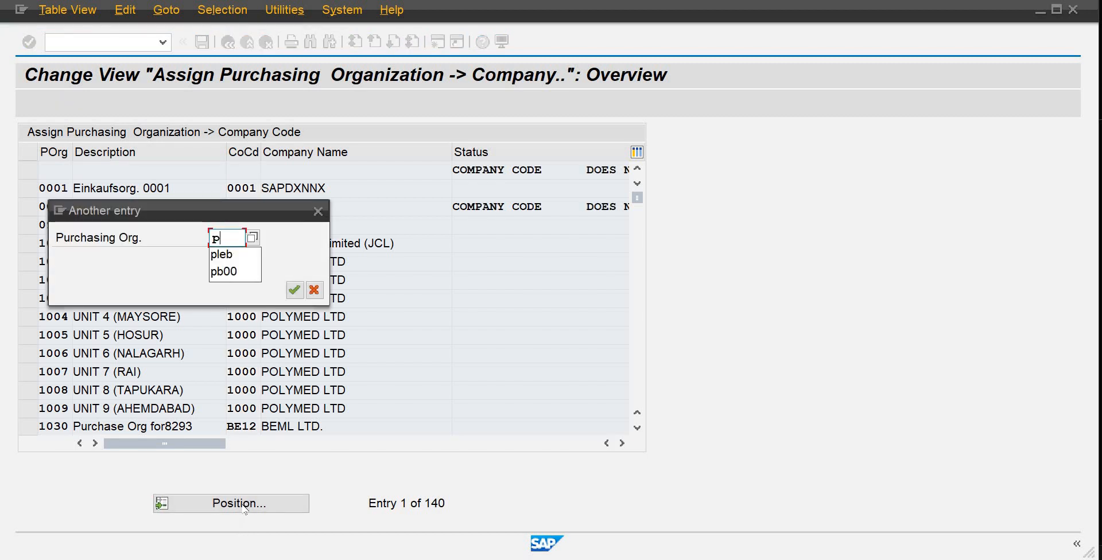
pyautogui.write('odb')
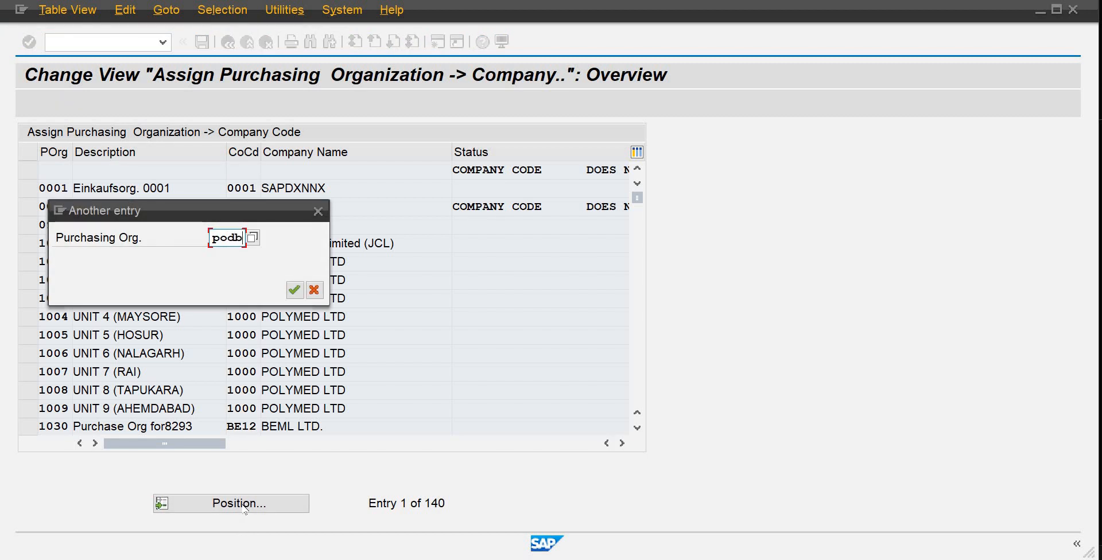
pyautogui.press('Return')
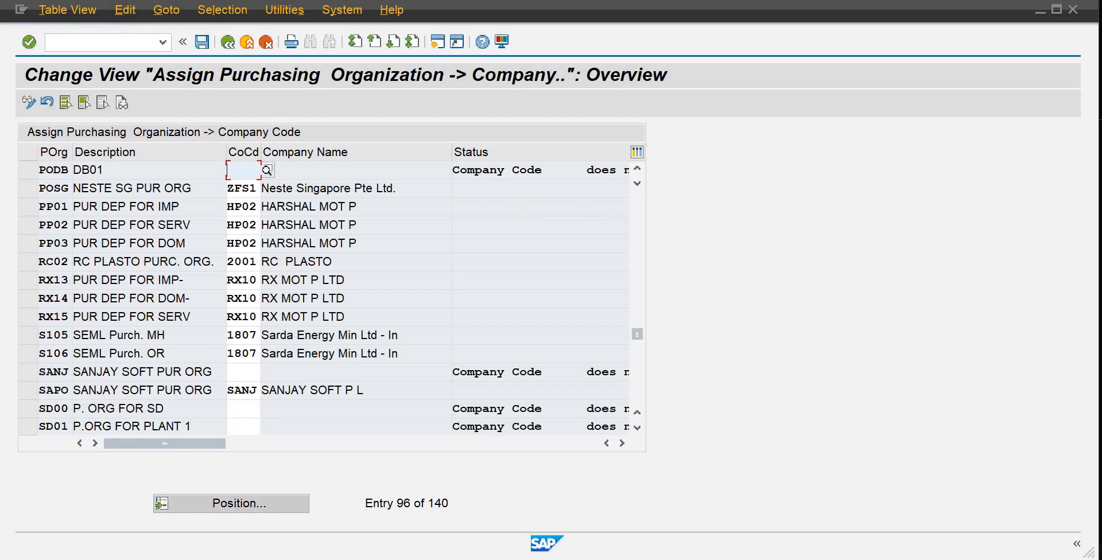
# - Assign company code DB01 to purchasing organization PODB, save, and return to the IMG
pyautogui.write('db01')
pyautogui.press('Return')
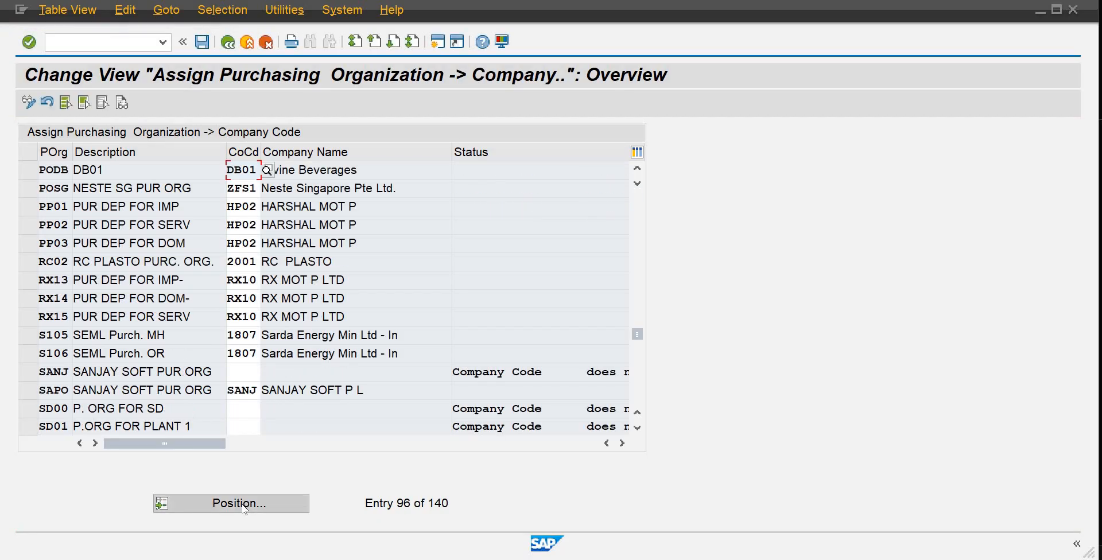
pyautogui.click(245, 509)
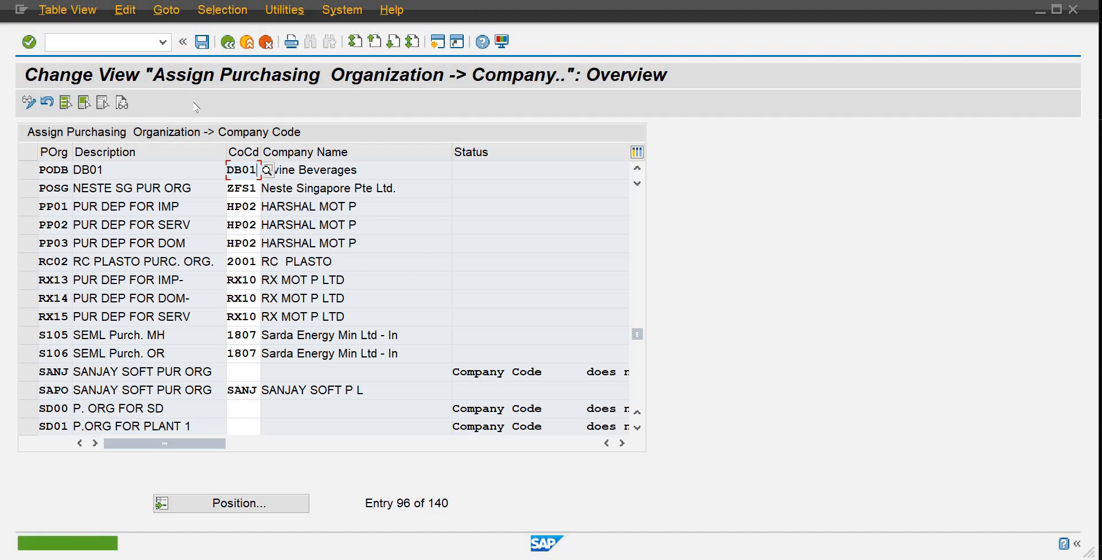
pyautogui.click(229, 43)
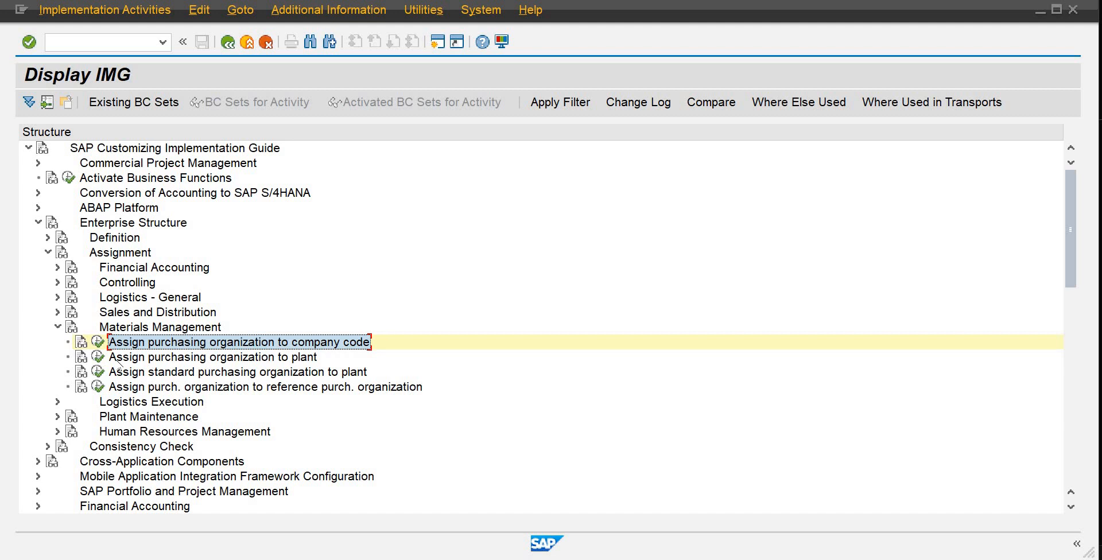
# - Add a new entry for purchasing organization PODB in the purchasing organization to plant assignment, save, and return to the overview
pyautogui.click(99, 357)
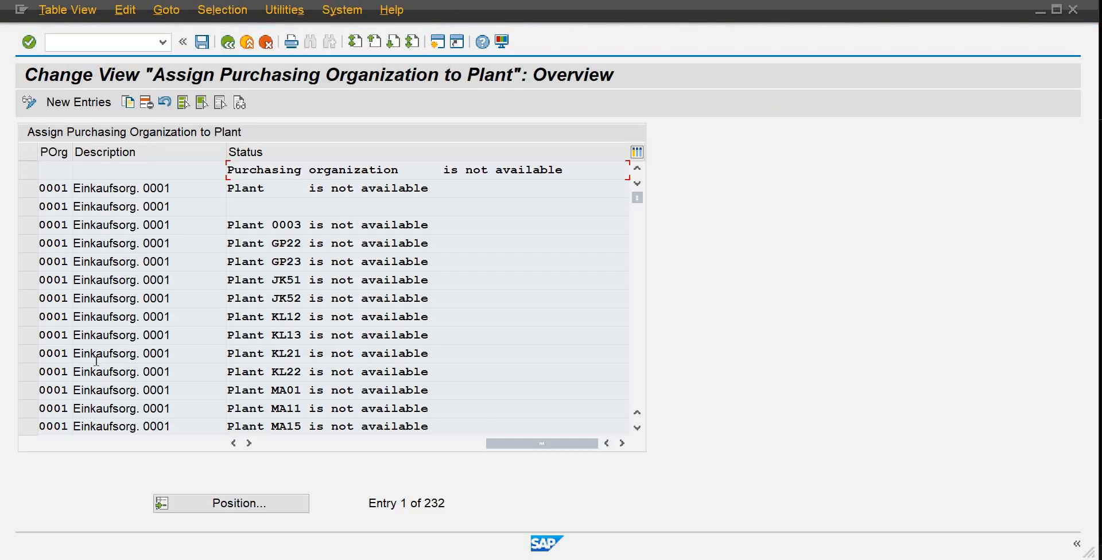
pyautogui.click(96, 107)
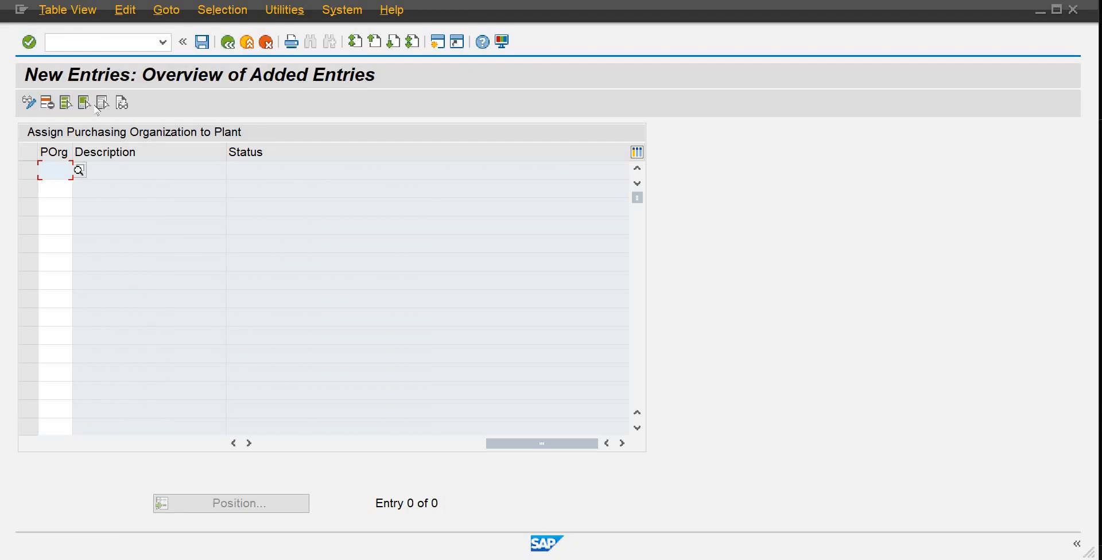
pyautogui.write('pod')
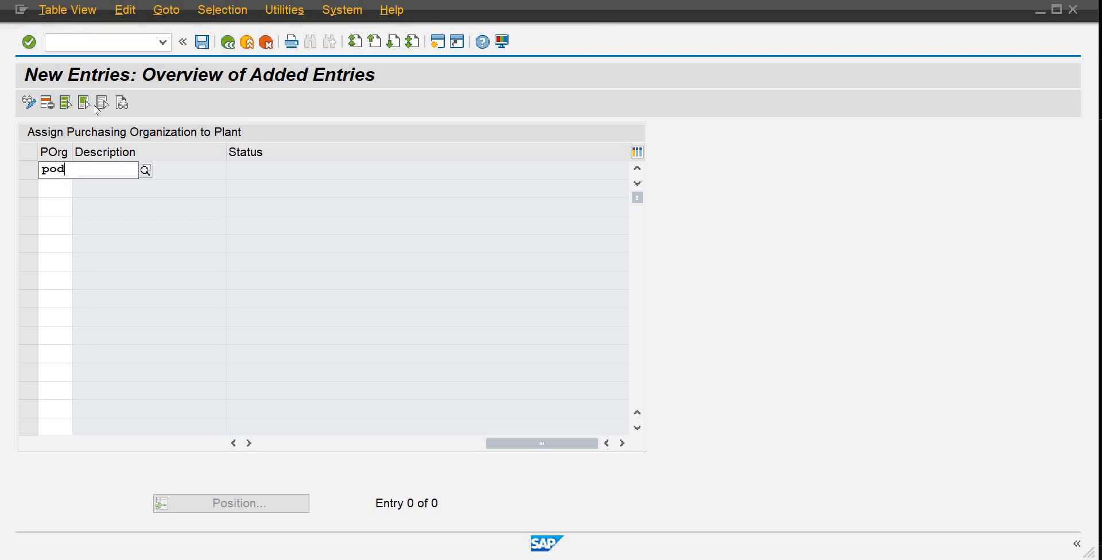
pyautogui.write('b')
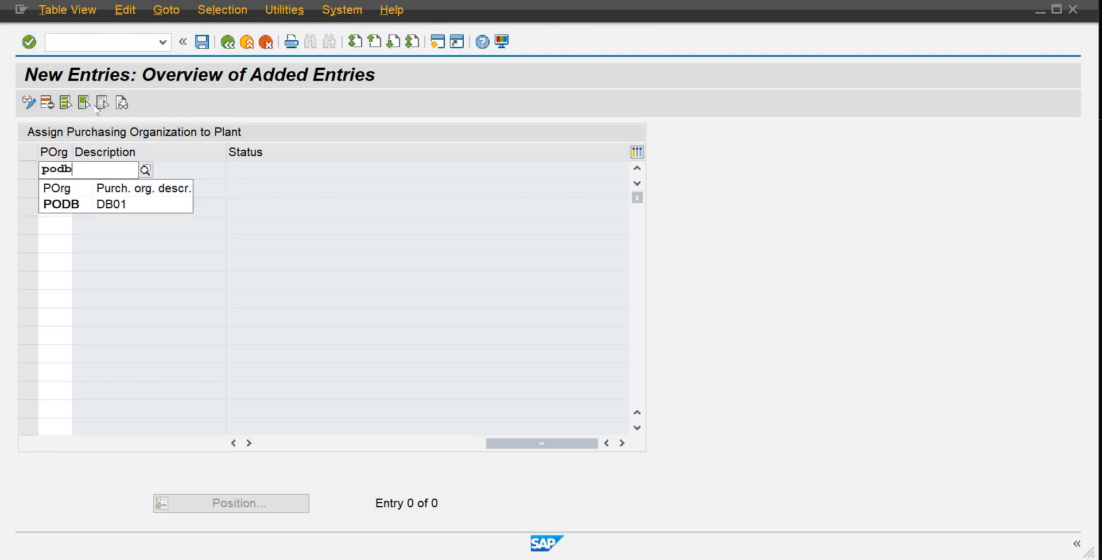
pyautogui.press('Return')
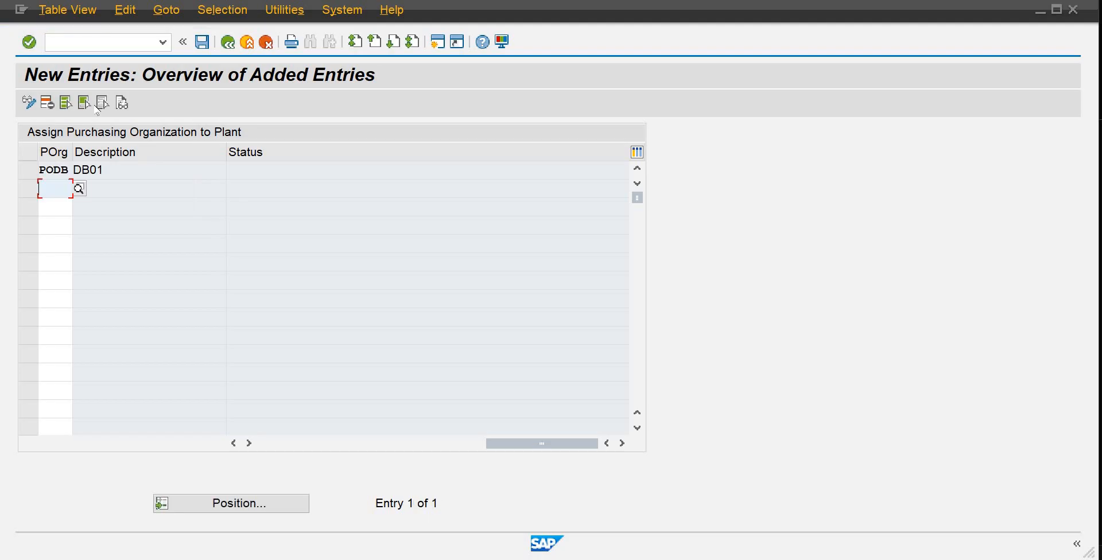
pyautogui.click(203, 42)
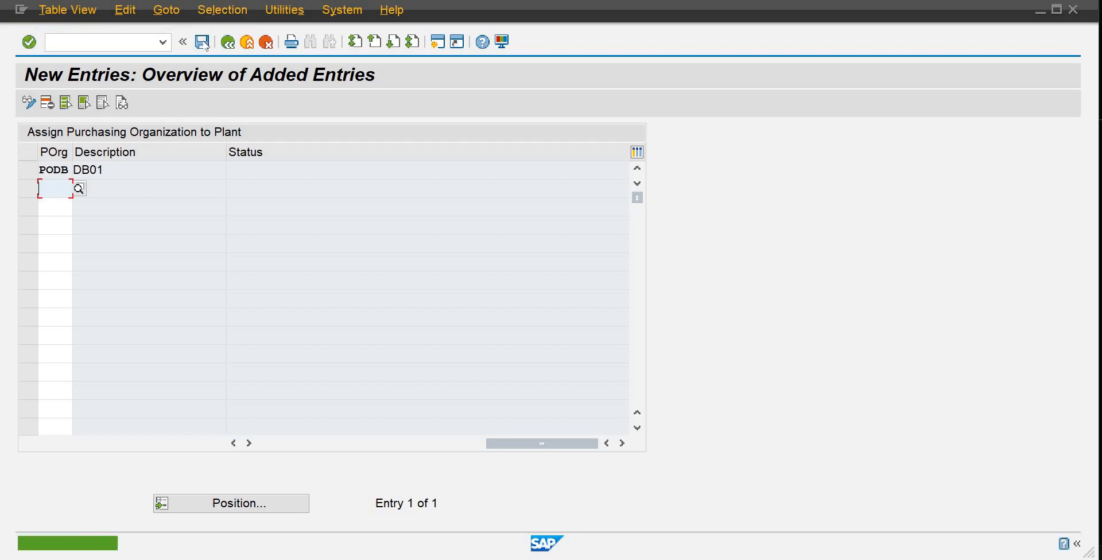
pyautogui.click(229, 42)
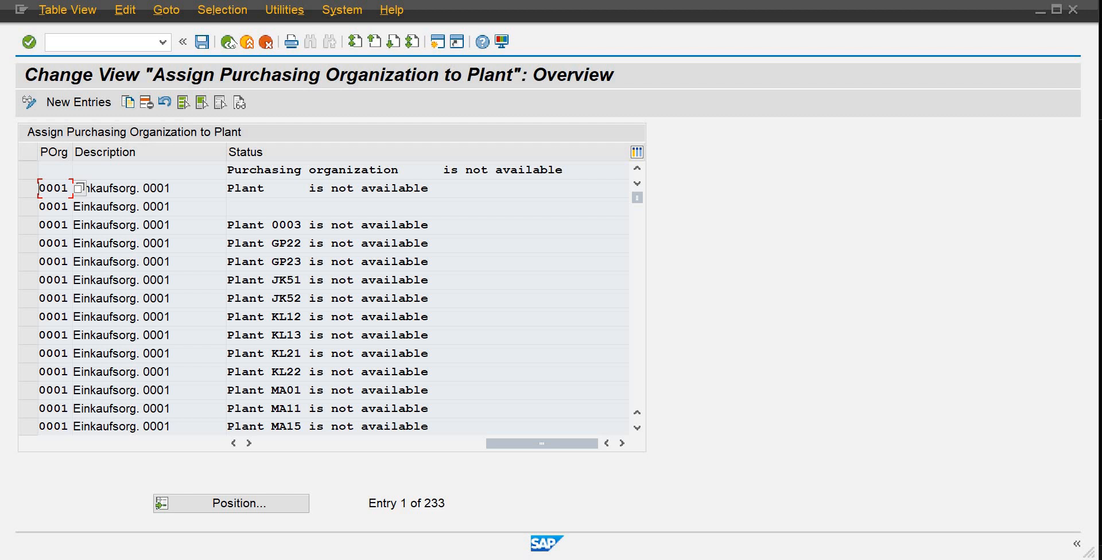
# - Position the purchasing organization to plant list at purchasing organization PODB and plant PLD1
pyautogui.click(232, 502)
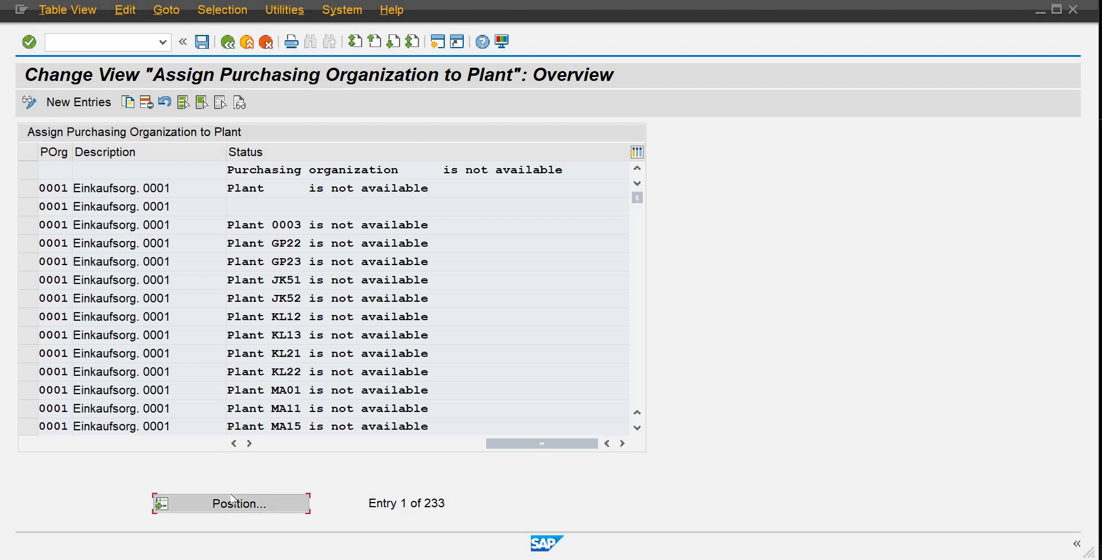
pyautogui.write('podb')
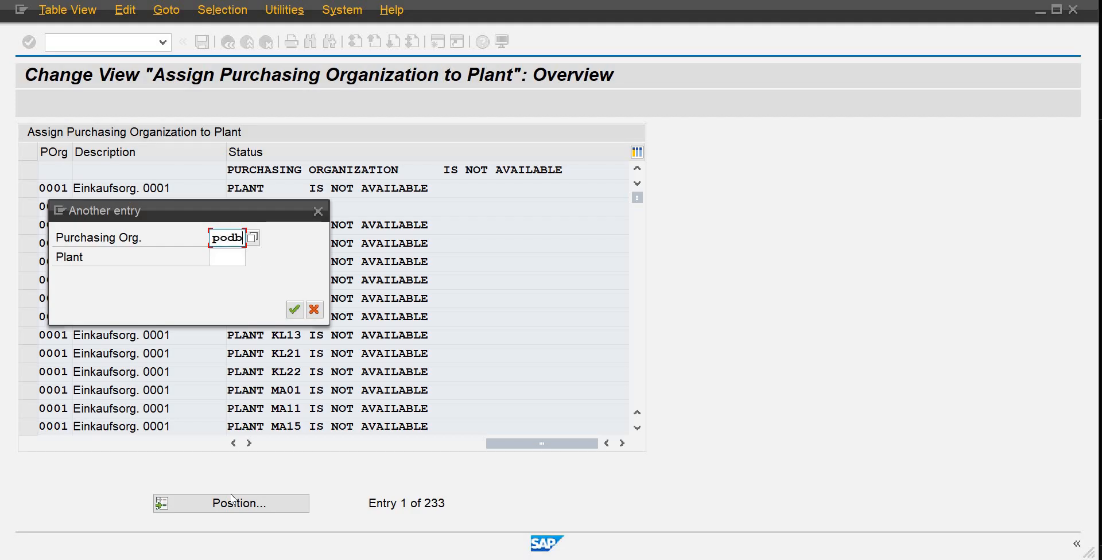
pyautogui.press('Tab')
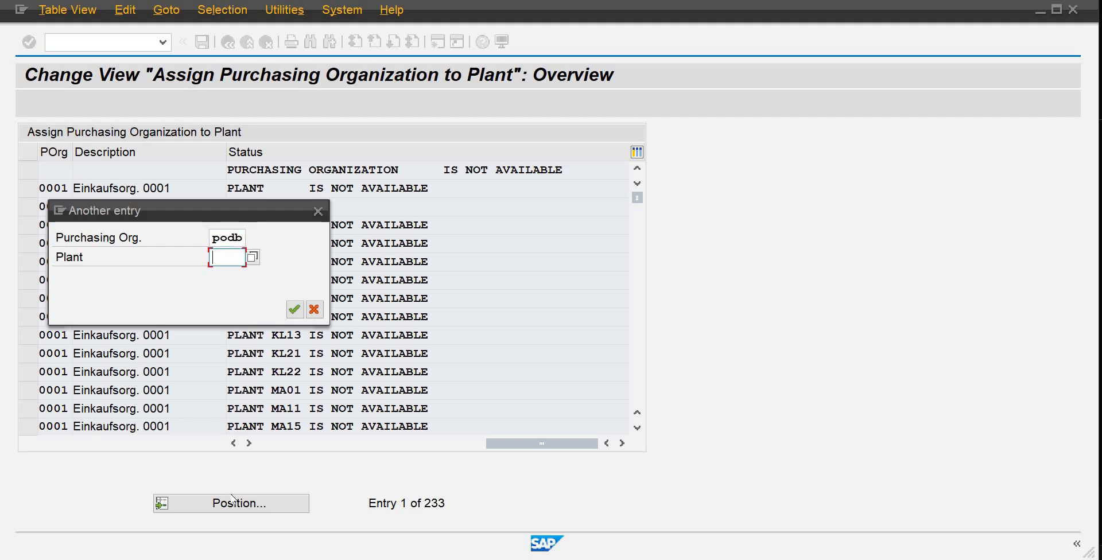
pyautogui.write('pld1')
pyautogui.press('Return')
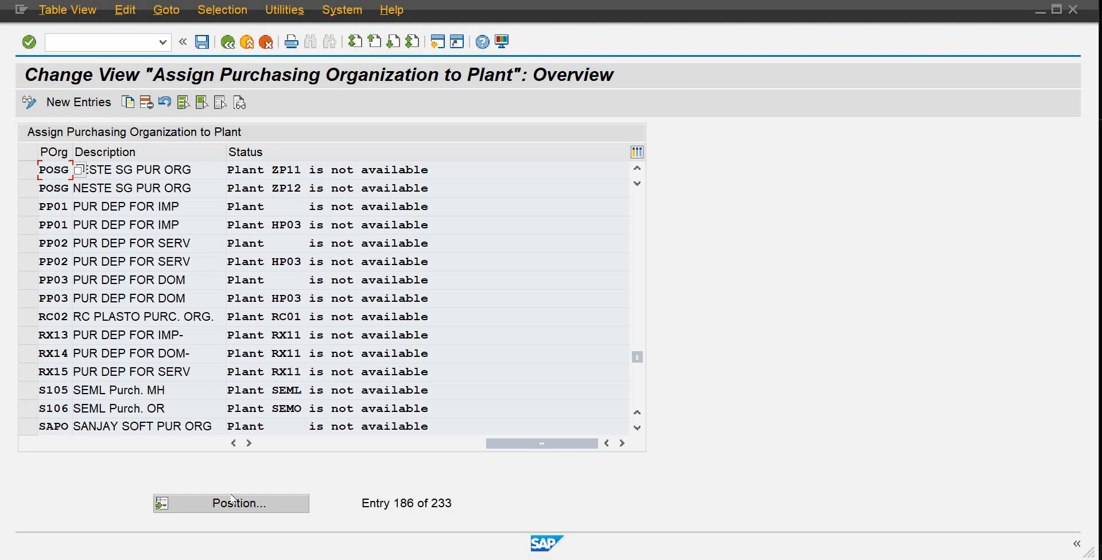
# - Reposition the list by purchasing organization PODB only, leaving the plant blank
pyautogui.click(232, 500)
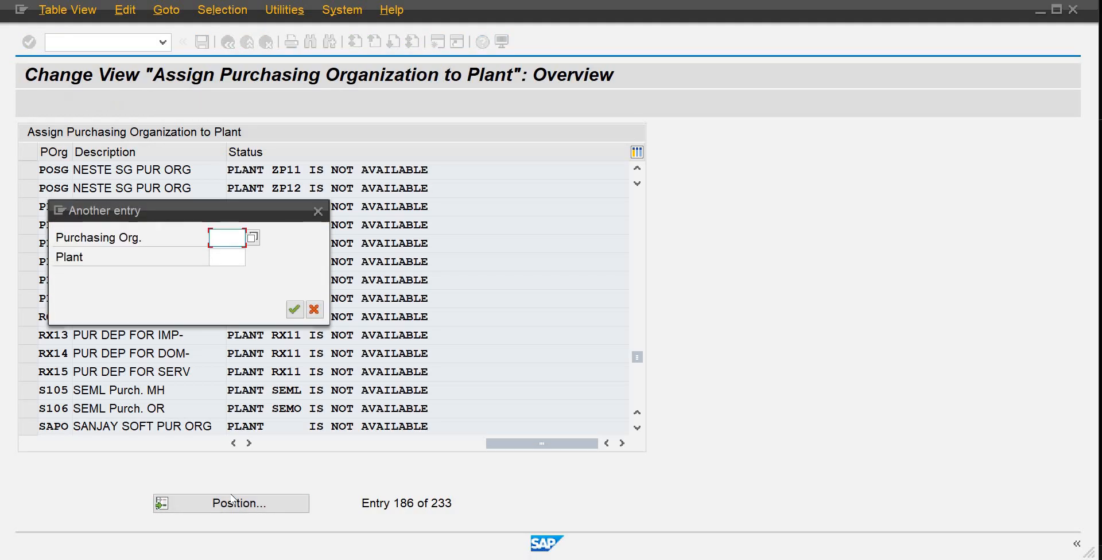
pyautogui.write('podb')
pyautogui.press('Return')
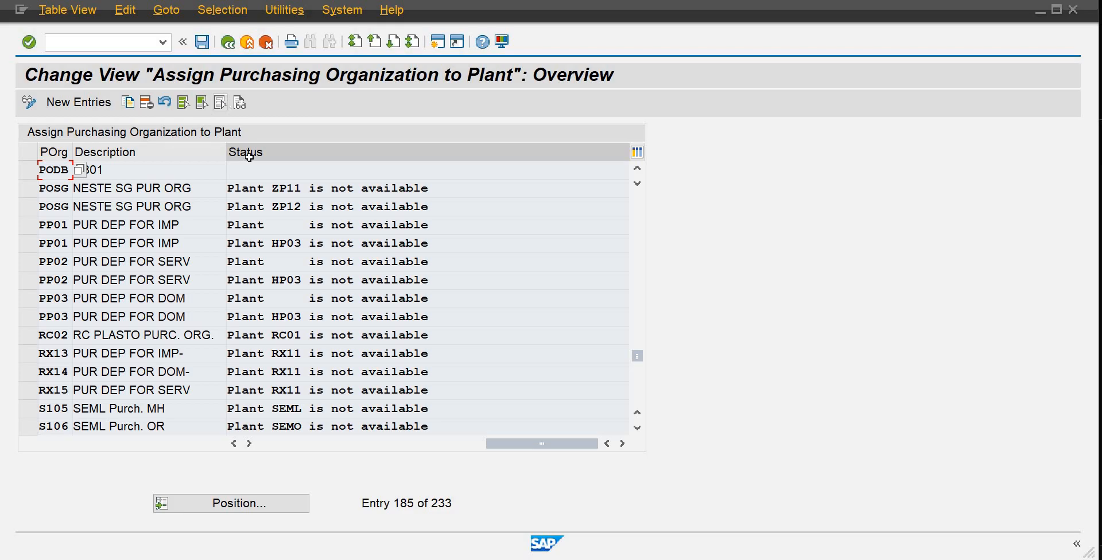
# - Open and leave a blank new-entries form, then locate the PODB entry again and select its status
pyautogui.click(95, 103)
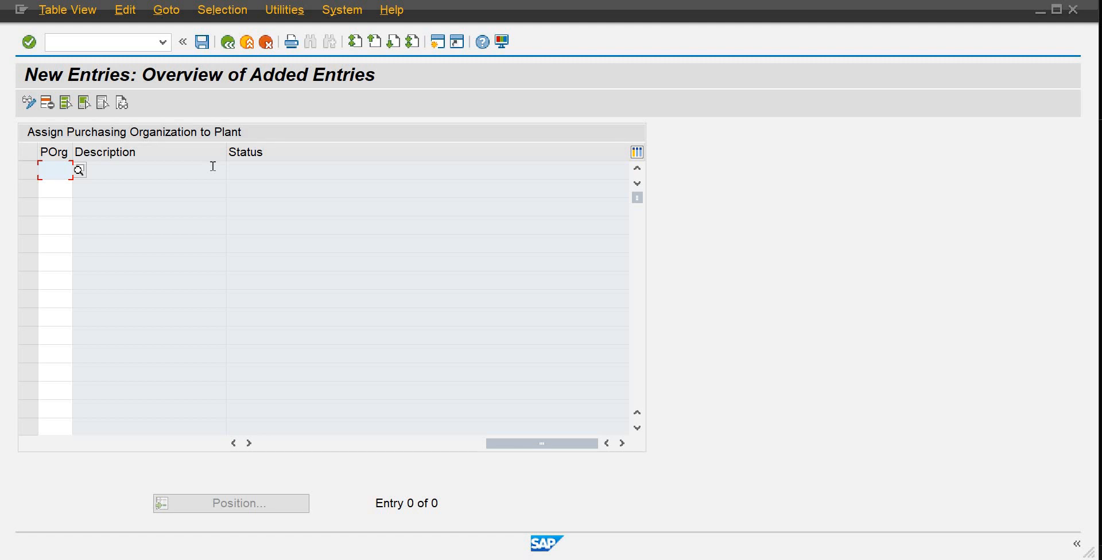
pyautogui.click(227, 42)
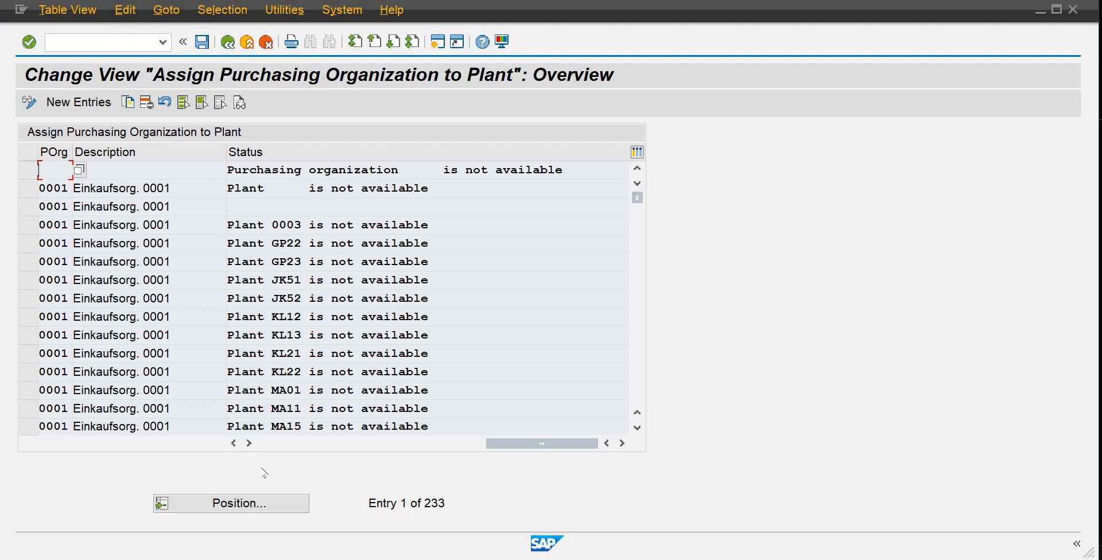
pyautogui.click(247, 503)
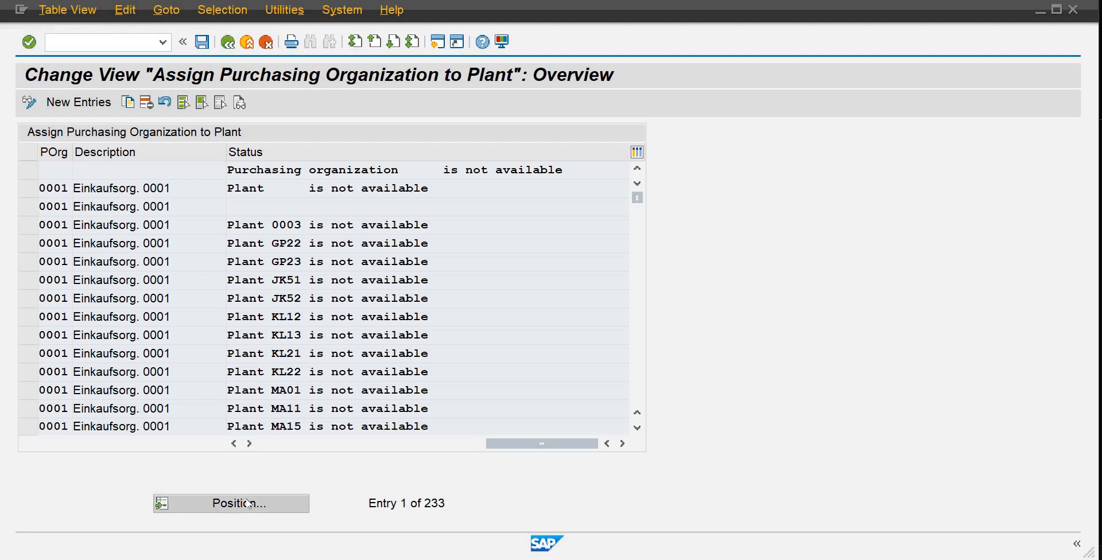
pyautogui.write('po')
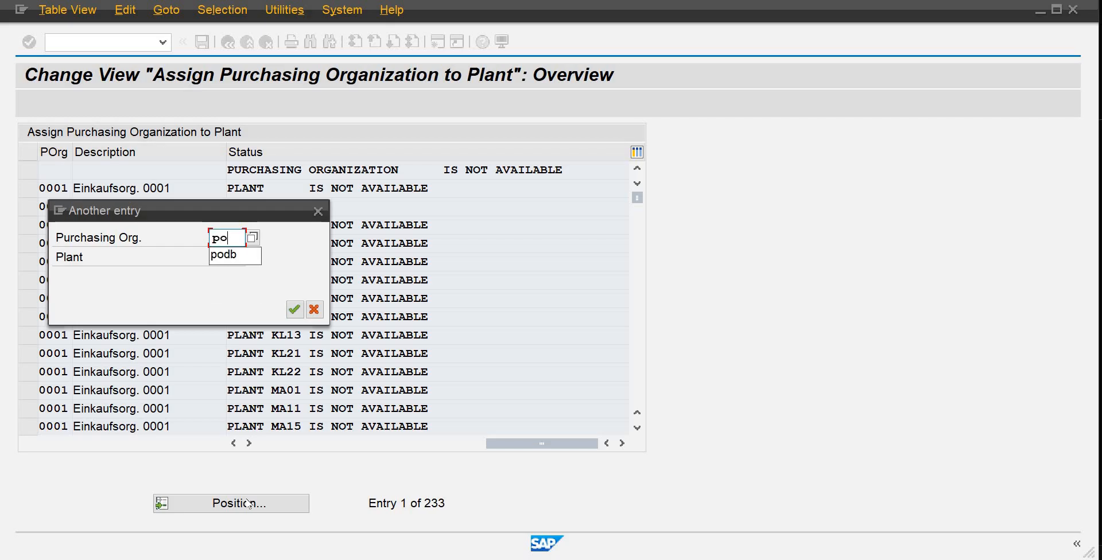
pyautogui.write('db')
pyautogui.press('Return')
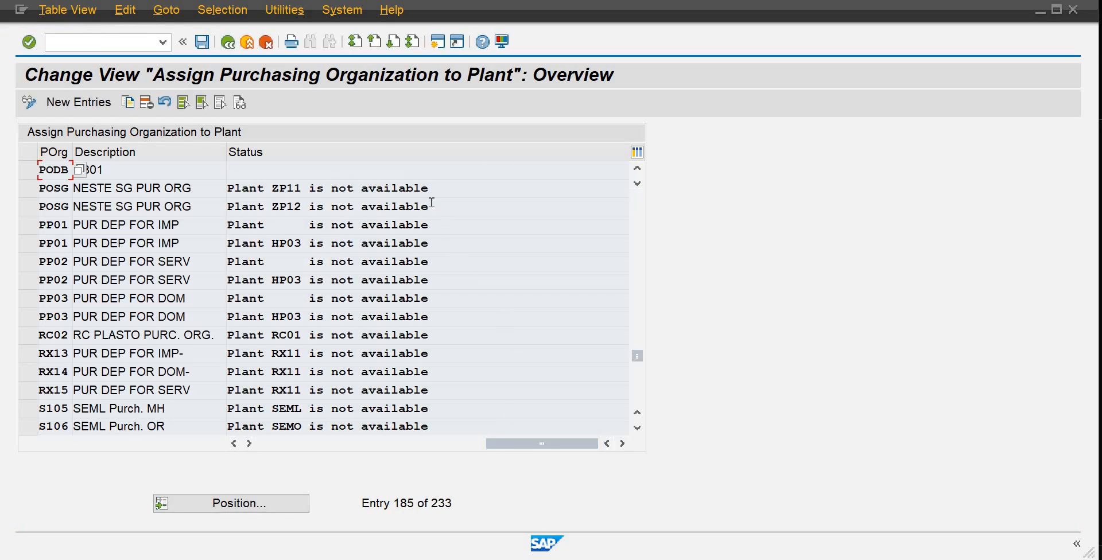
pyautogui.click(408, 171)
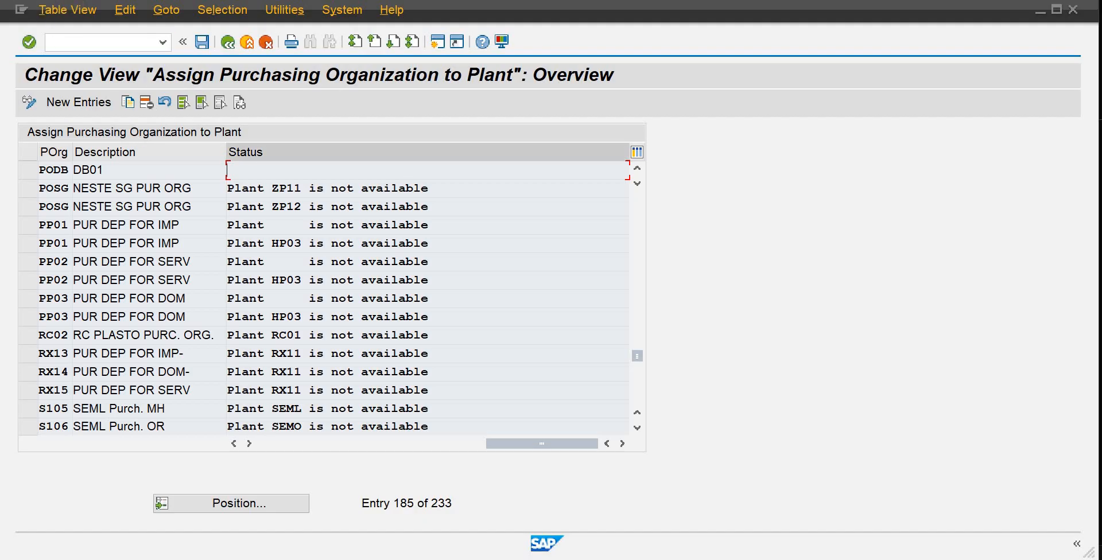
# - Return to the IMG and collapse the Materials Management, Logistics - General, Assignment and Enterprise Structure nodes
pyautogui.press('F3')
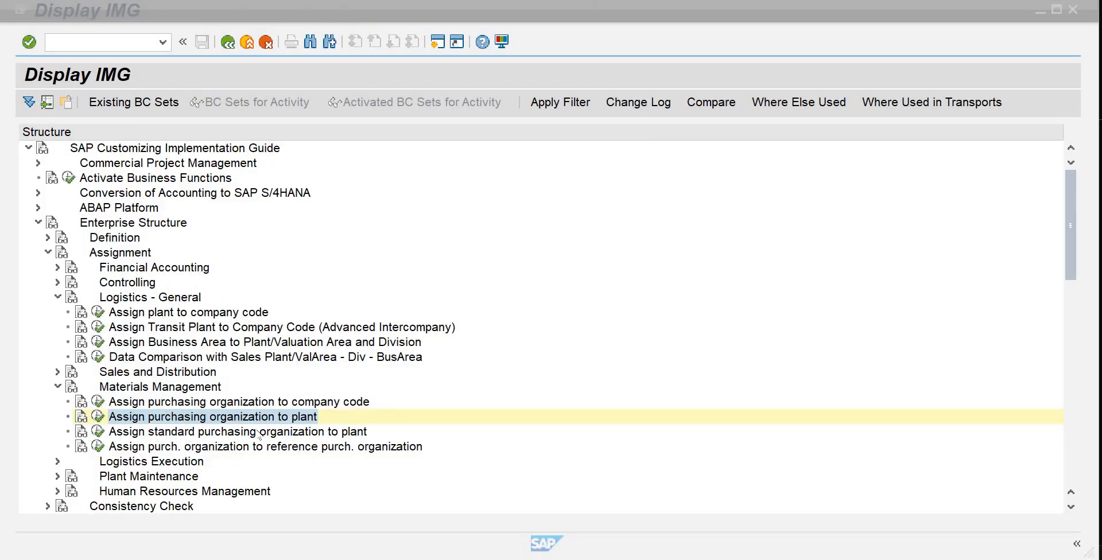
pyautogui.click(57, 386)
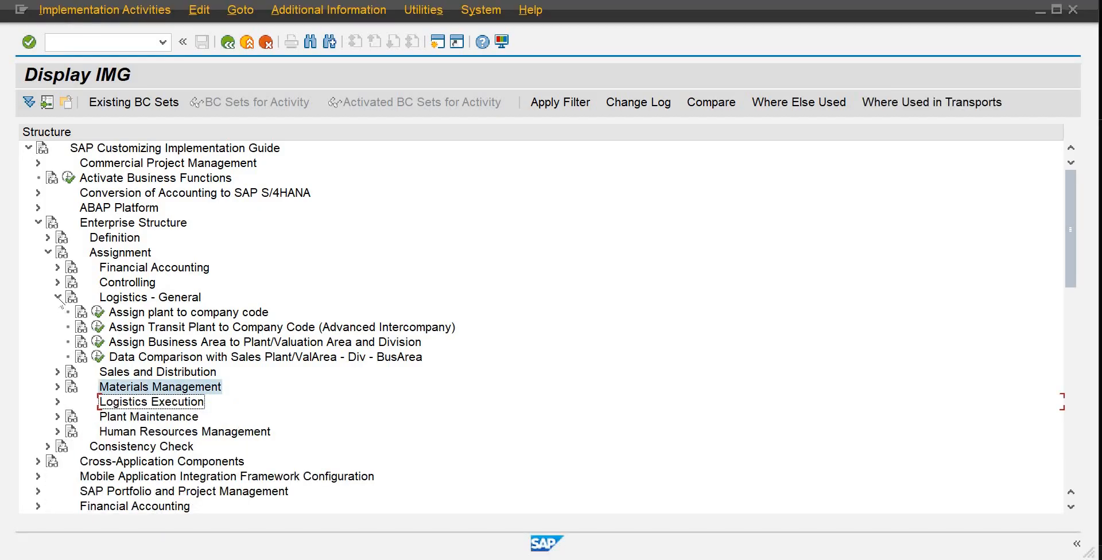
pyautogui.click(57, 297)
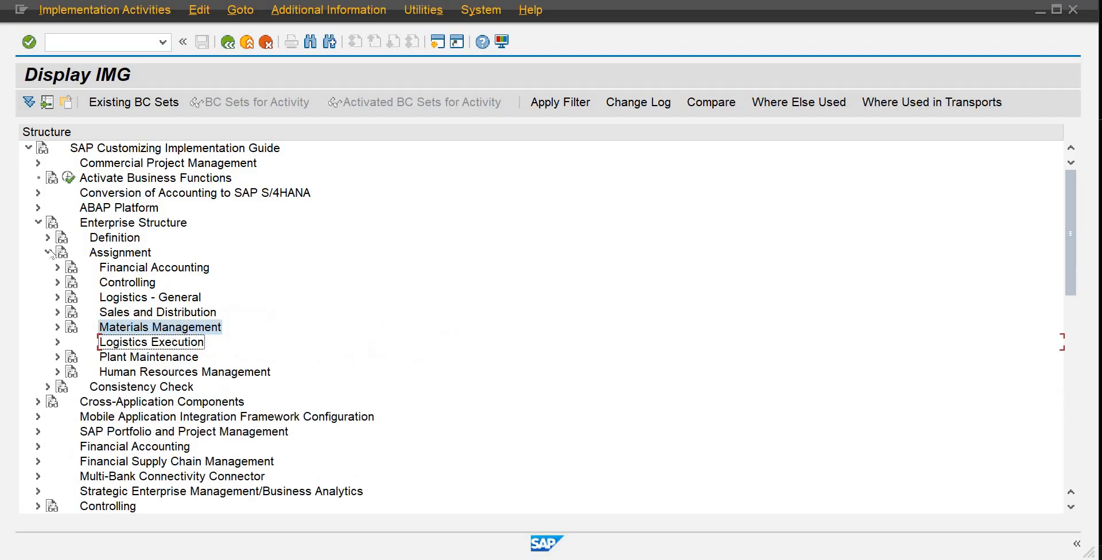
pyautogui.click(48, 253)
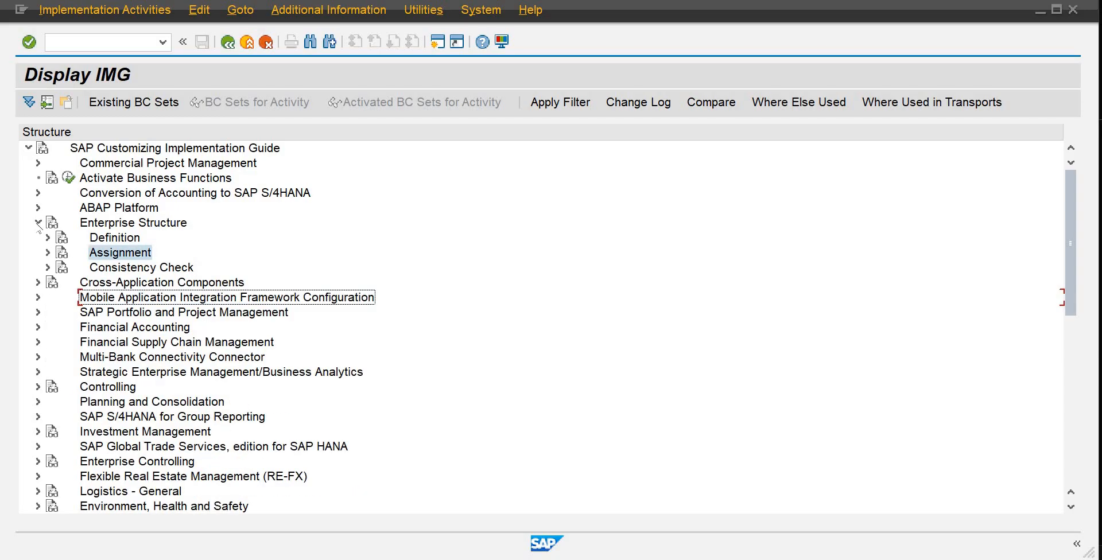
pyautogui.click(38, 222)
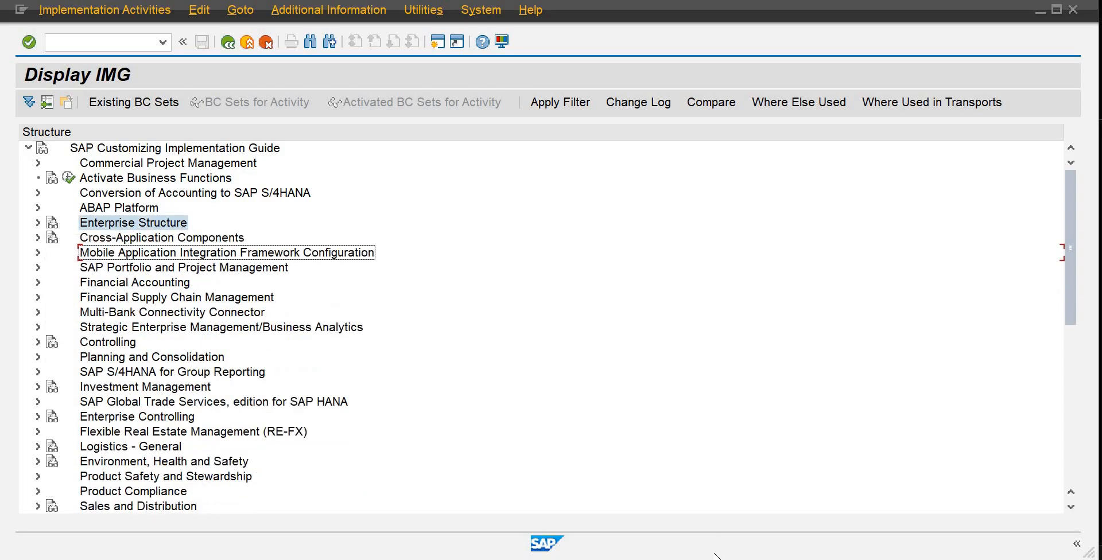
# - Switch to the Word configuration checklist and format the "Fiscal Year" item as bold at 20 pt
pyautogui.click(738, 528)
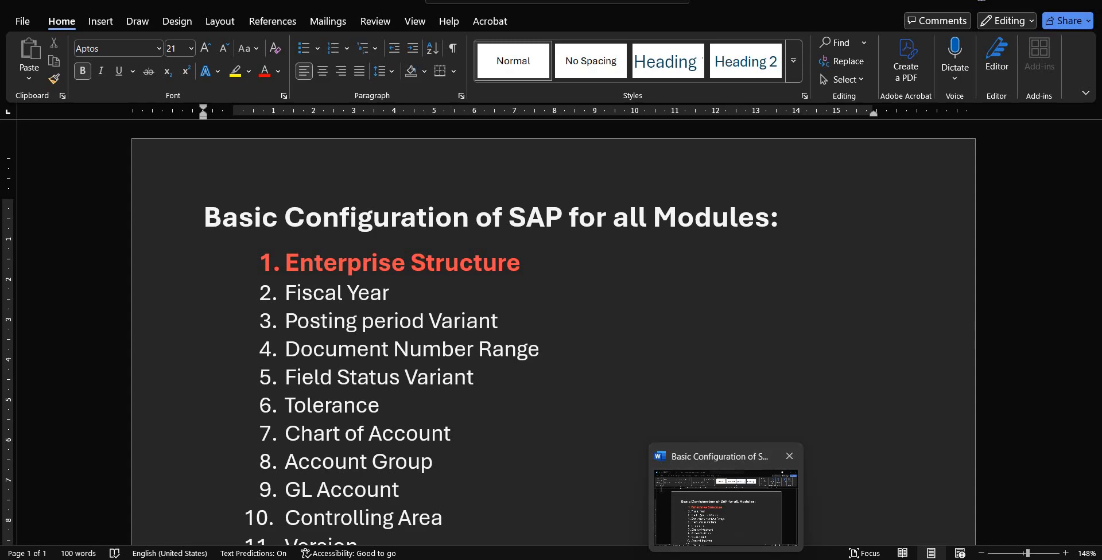
pyautogui.moveTo(397, 293); pyautogui.dragTo(281, 303)
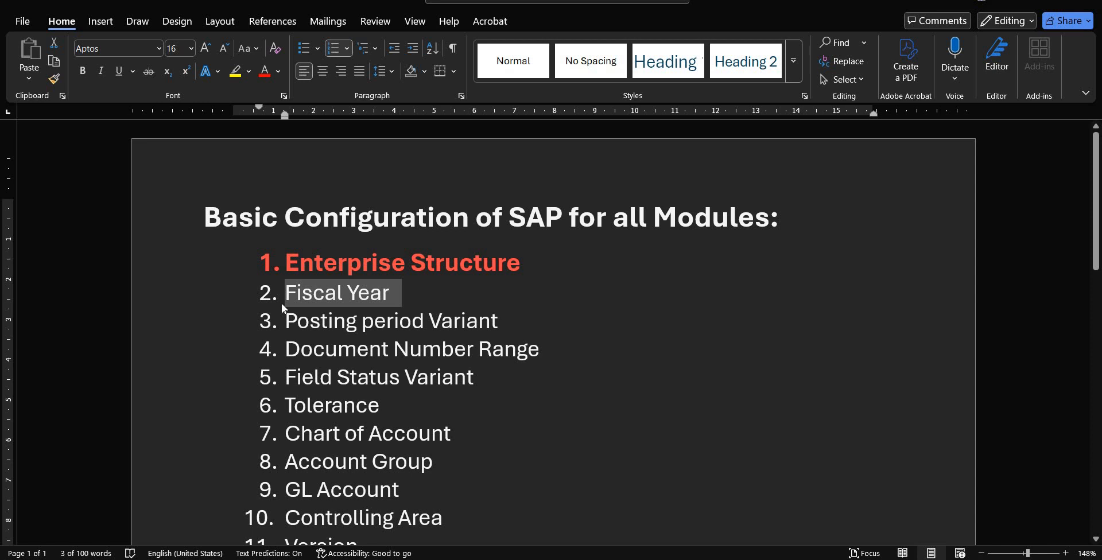
pyautogui.hotkey('ctrl', 'b')
pyautogui.hotkey('ctrl', 'b')
pyautogui.hotkey('ctrl', 'b')
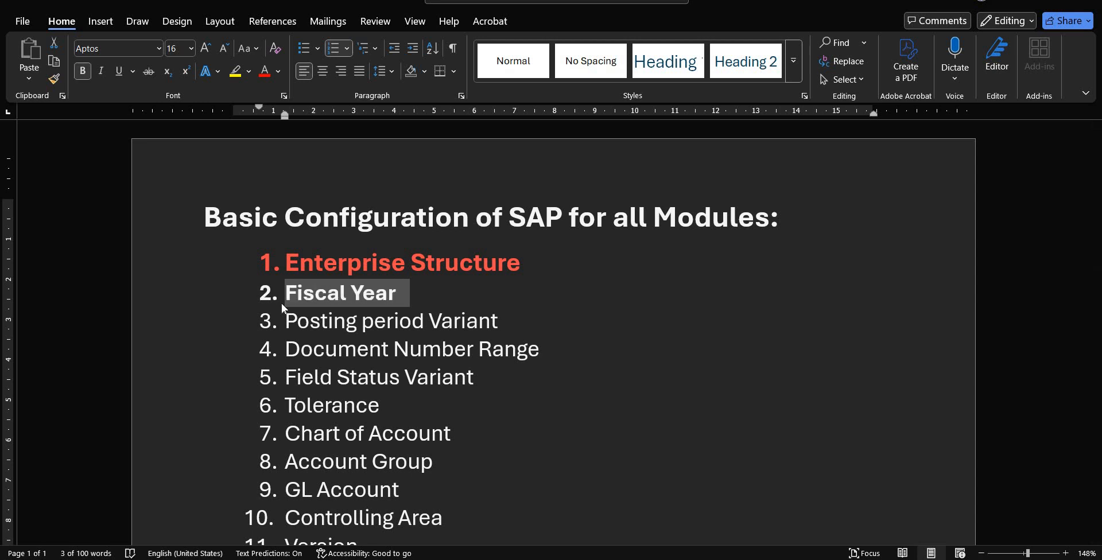
pyautogui.hotkey('ctrl', ']')
pyautogui.hotkey('ctrl', ']')
pyautogui.hotkey('ctrl', ']')
pyautogui.hotkey('ctrl', ']')
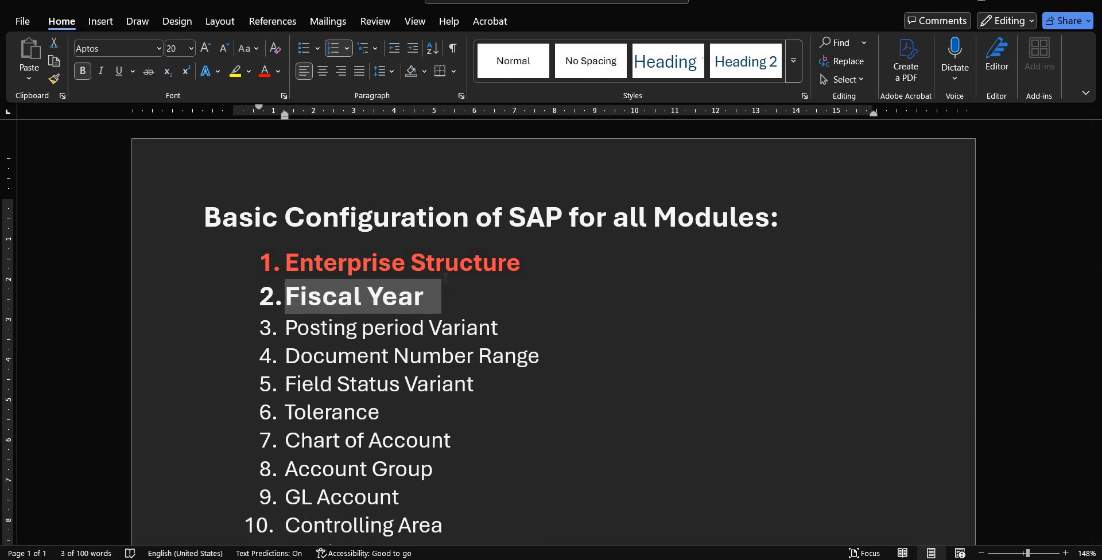
# - Switch back to the SAP IMG and expand Financial Accounting and its Financial Accounting Global Settings
pyautogui.moveTo(663, 559)
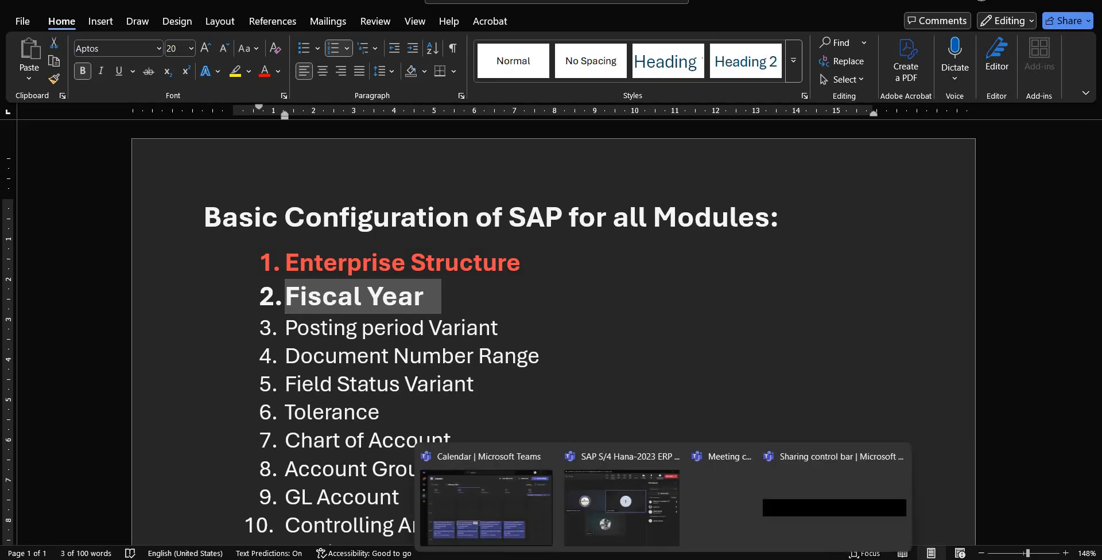
pyautogui.moveTo(599, 559)
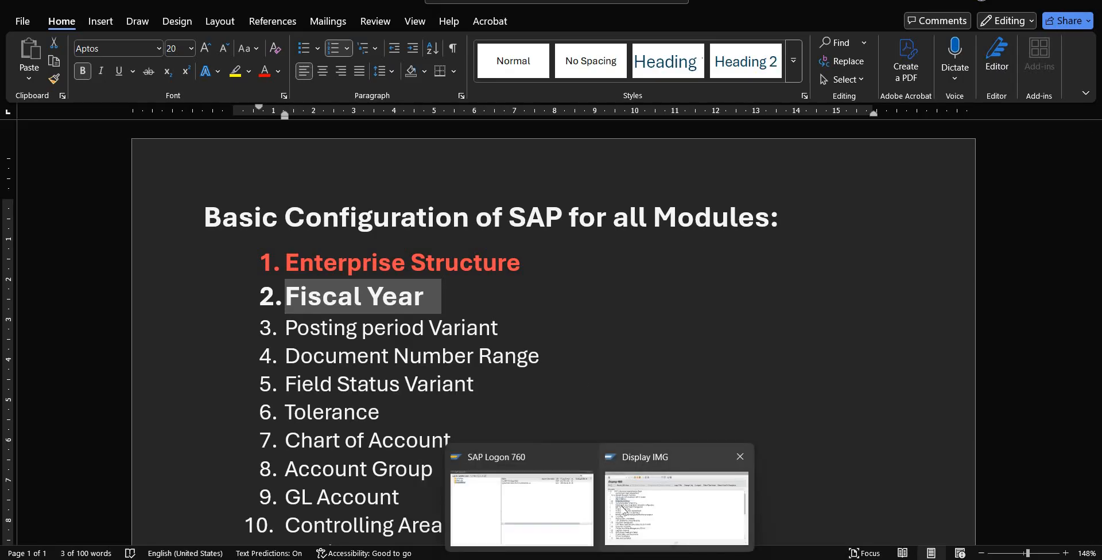
pyautogui.click(677, 505)
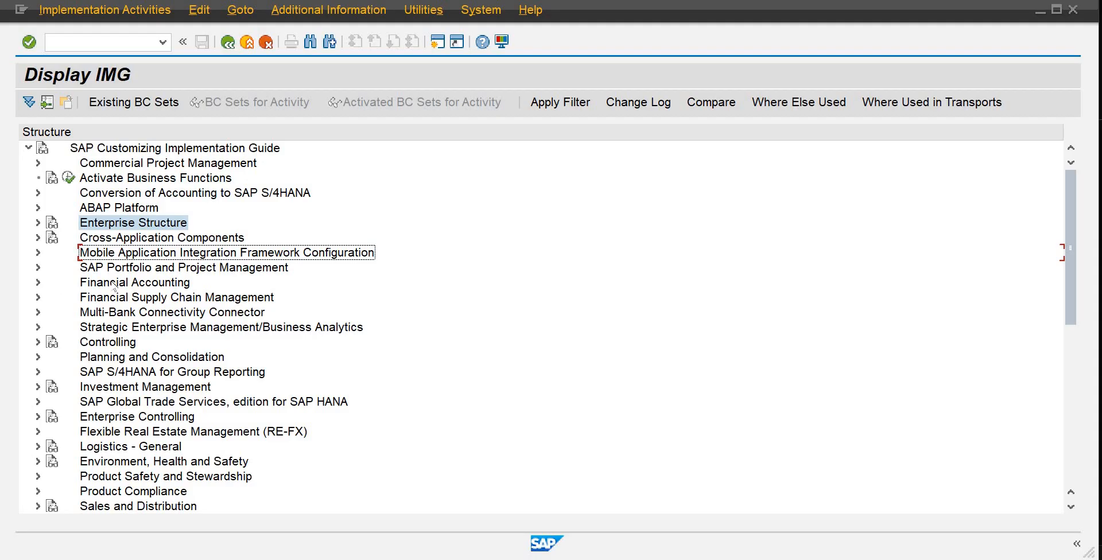
pyautogui.click(39, 284)
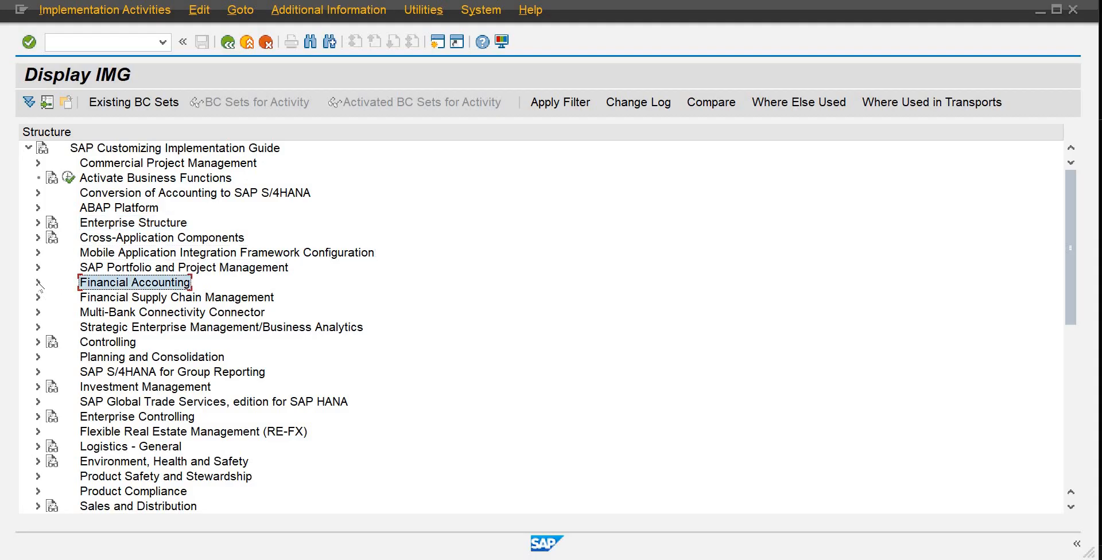
pyautogui.click(38, 284)
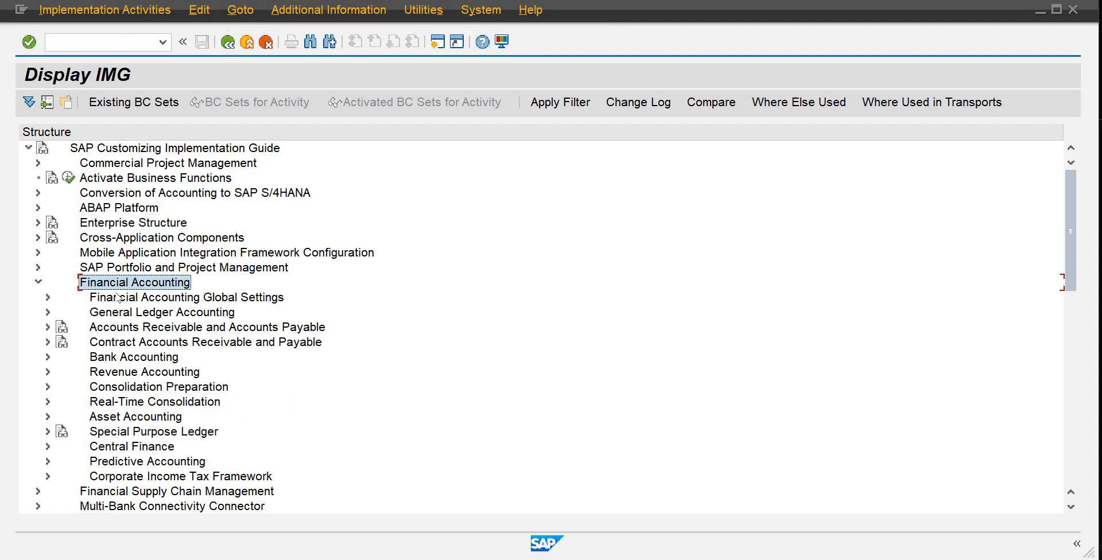
pyautogui.click(48, 297)
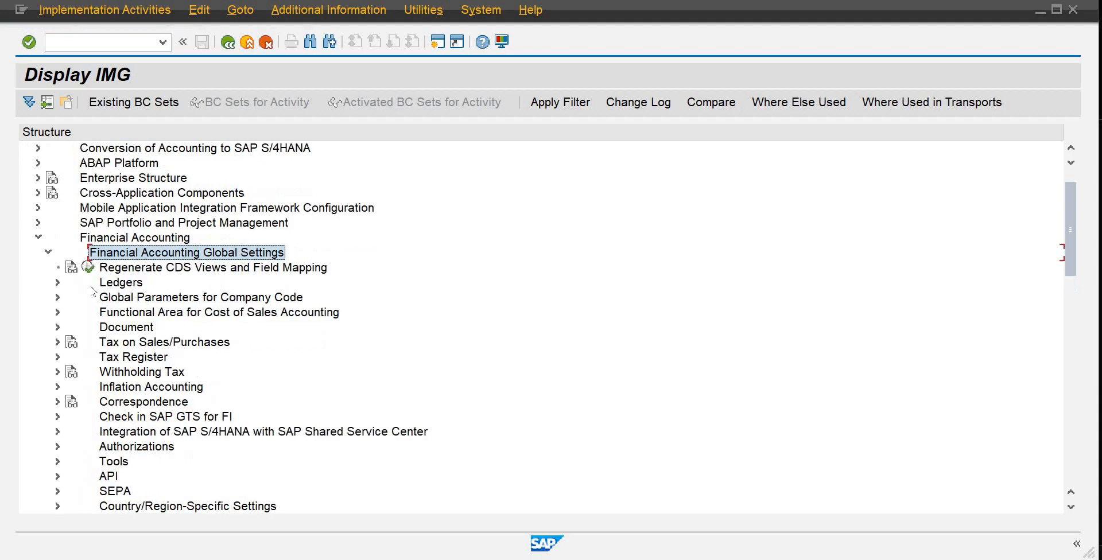
# - Open the Maintain Fiscal Year Variant activity under Ledgers, Fiscal Year and Posting Periods
pyautogui.click(113, 285)
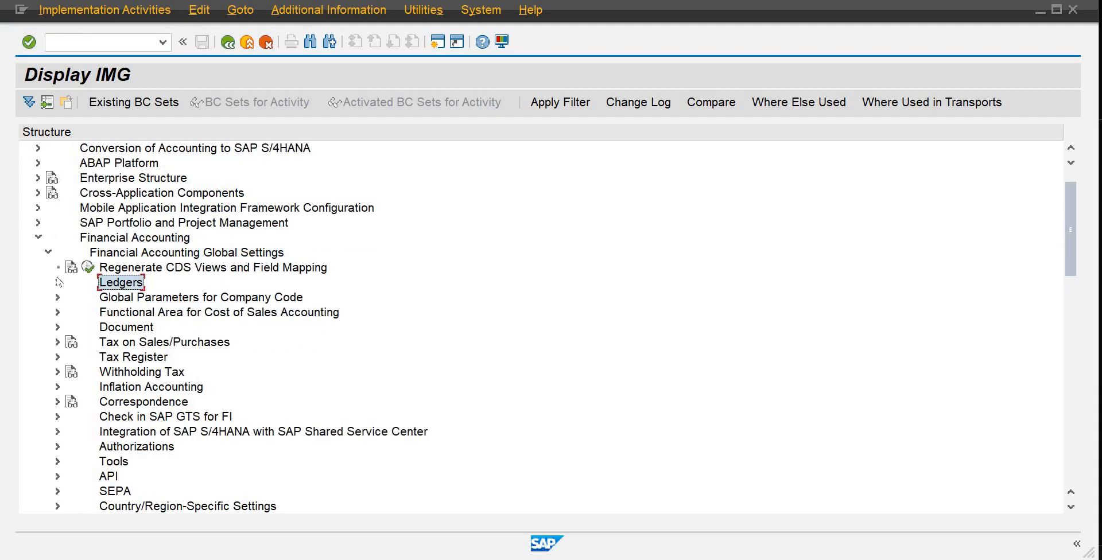
pyautogui.click(58, 282)
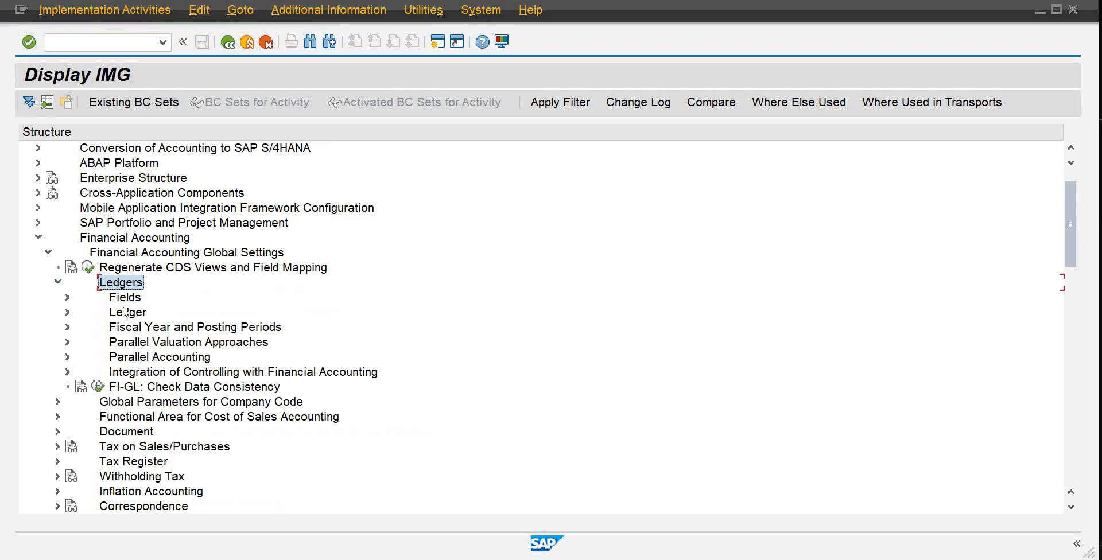
pyautogui.click(136, 328)
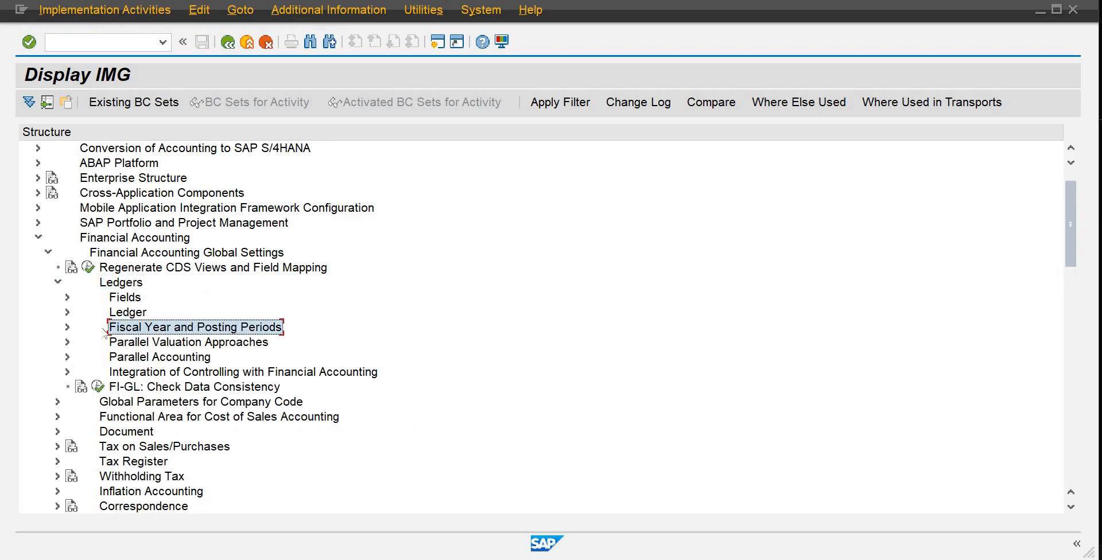
pyautogui.click(67, 328)
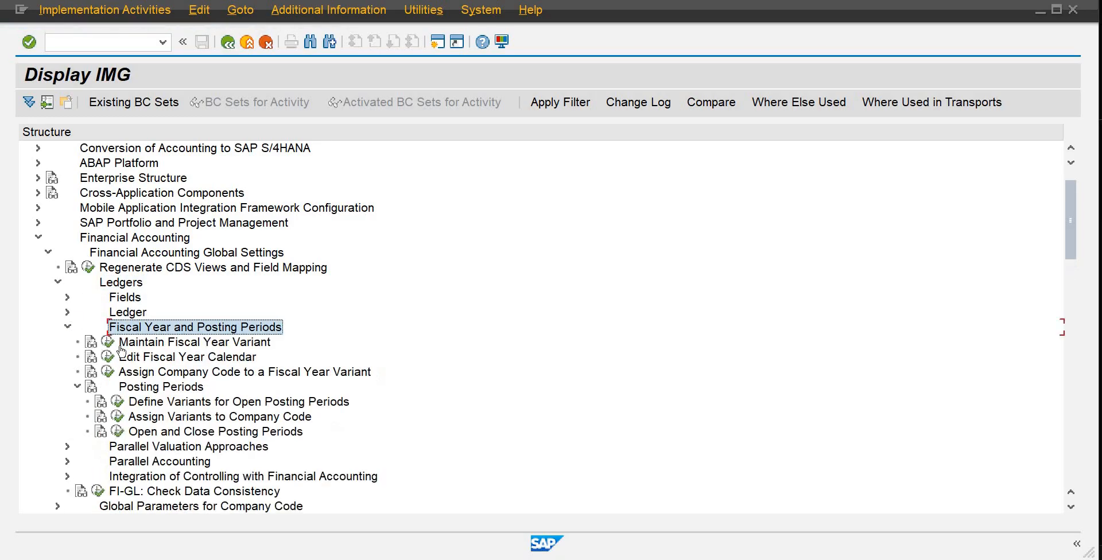
pyautogui.click(106, 344)
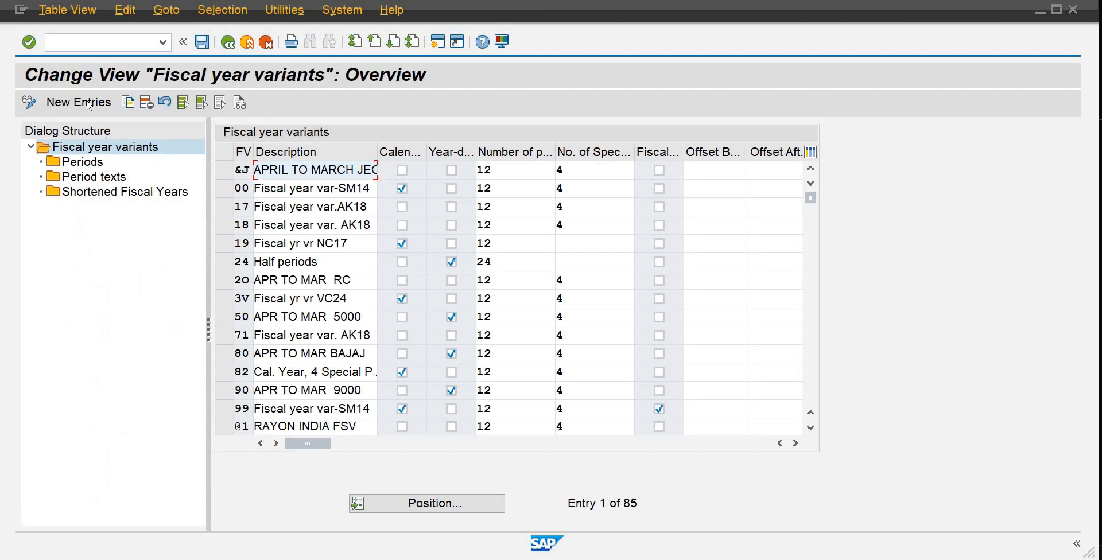
# - Add a new fiscal year variant entry with code FD and description DB01
pyautogui.click(86, 103)
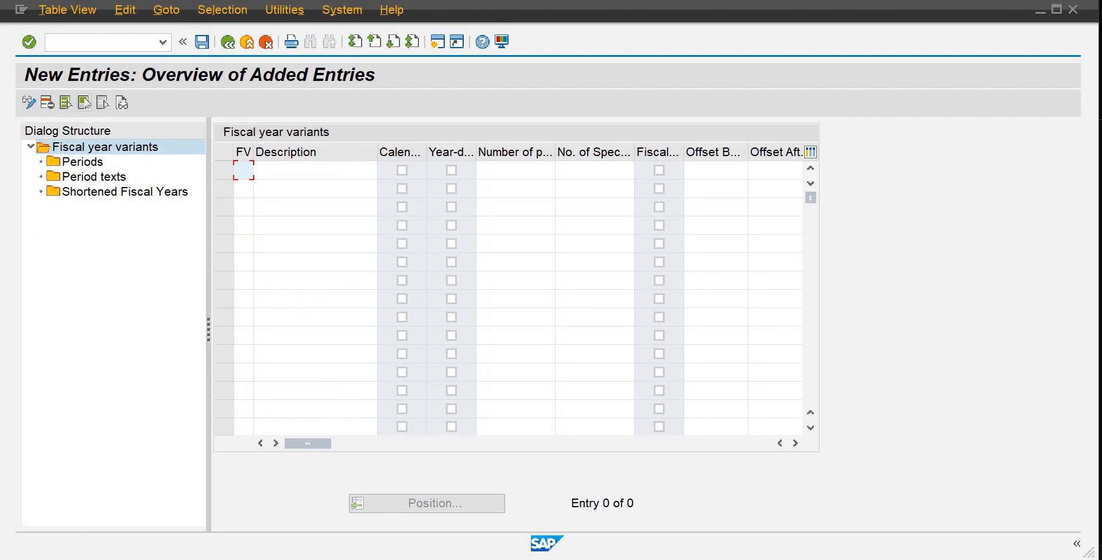
pyautogui.write('fd')
pyautogui.press('Tab')
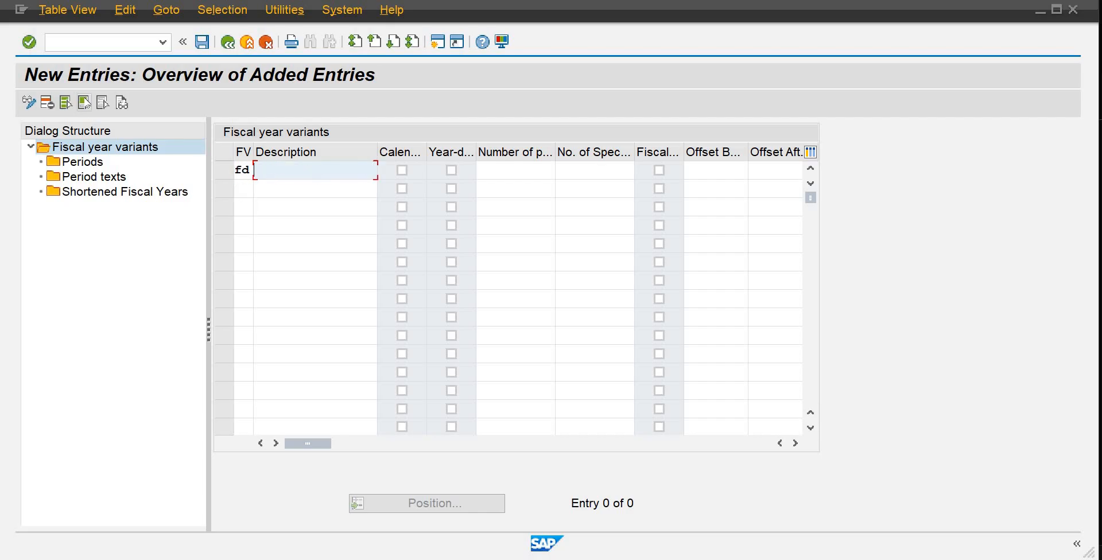
pyautogui.write('DB01')
pyautogui.press('Tab')
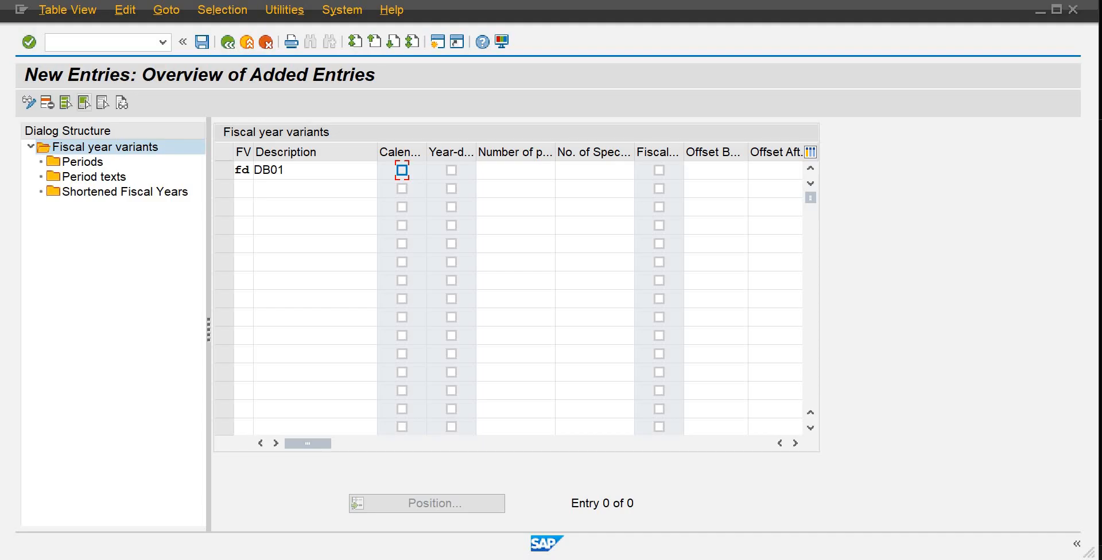
# - Mark variant FD as calendar year with 12 posting periods and 4 special periods, and save the entry
pyautogui.click(402, 169)
pyautogui.click(497, 166)
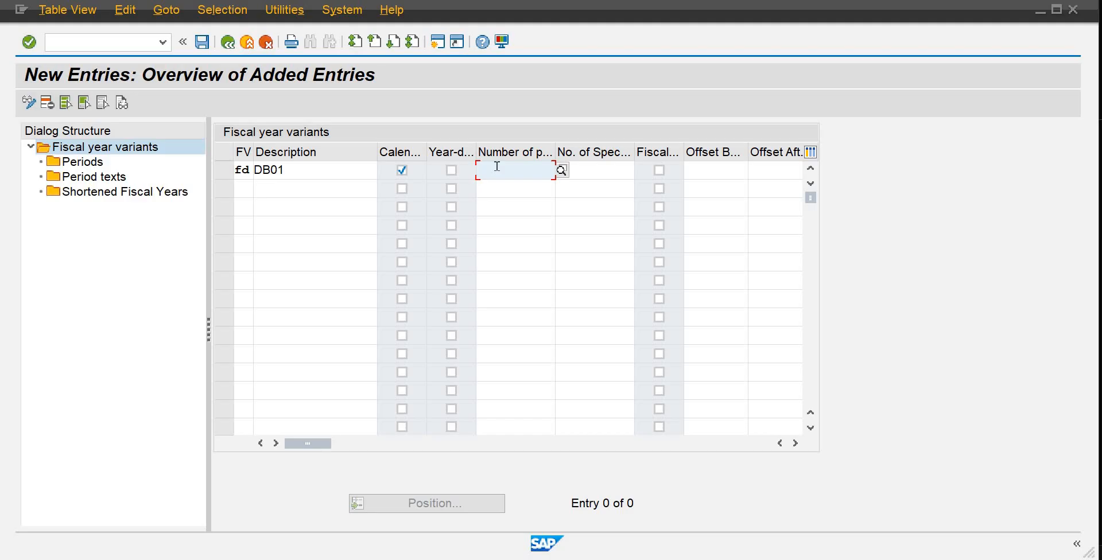
pyautogui.write('12')
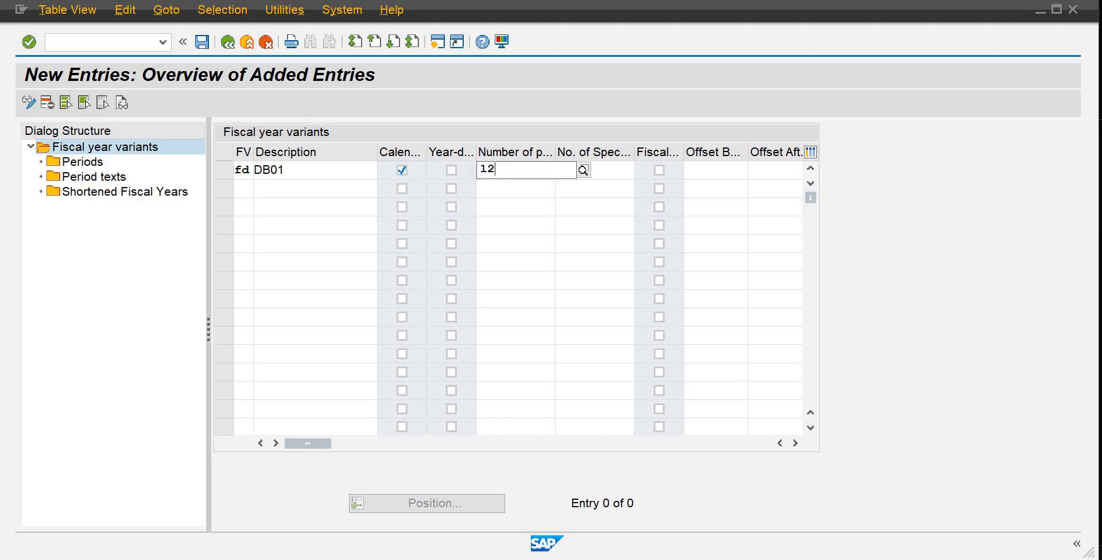
pyautogui.press('Tab')
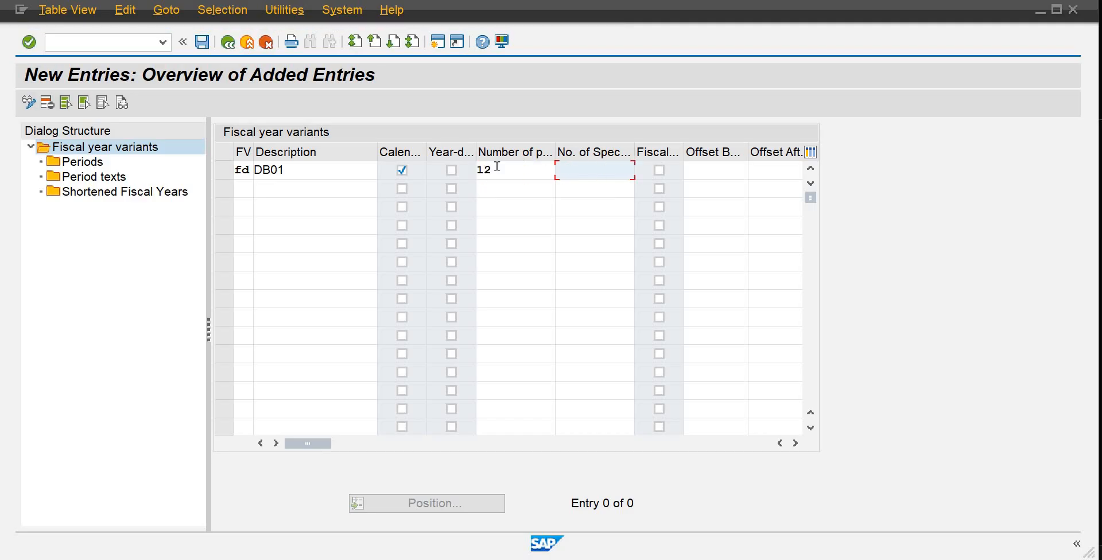
pyautogui.write('4')
pyautogui.press('Return')
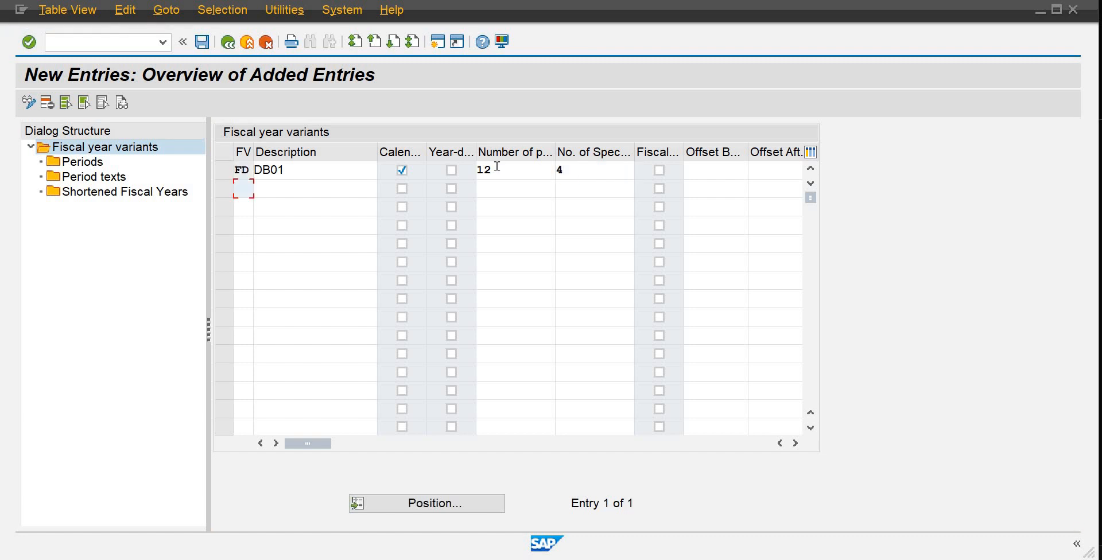
pyautogui.click(202, 42)
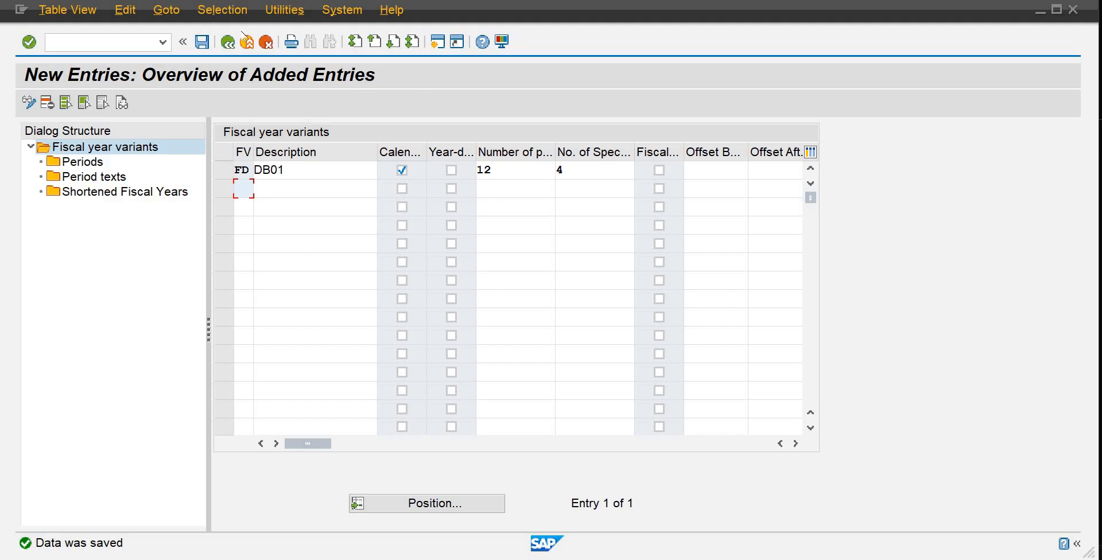
# - Return to the IMG and open the Assign Company Code to a Fiscal Year Variant activity
pyautogui.click(231, 46)
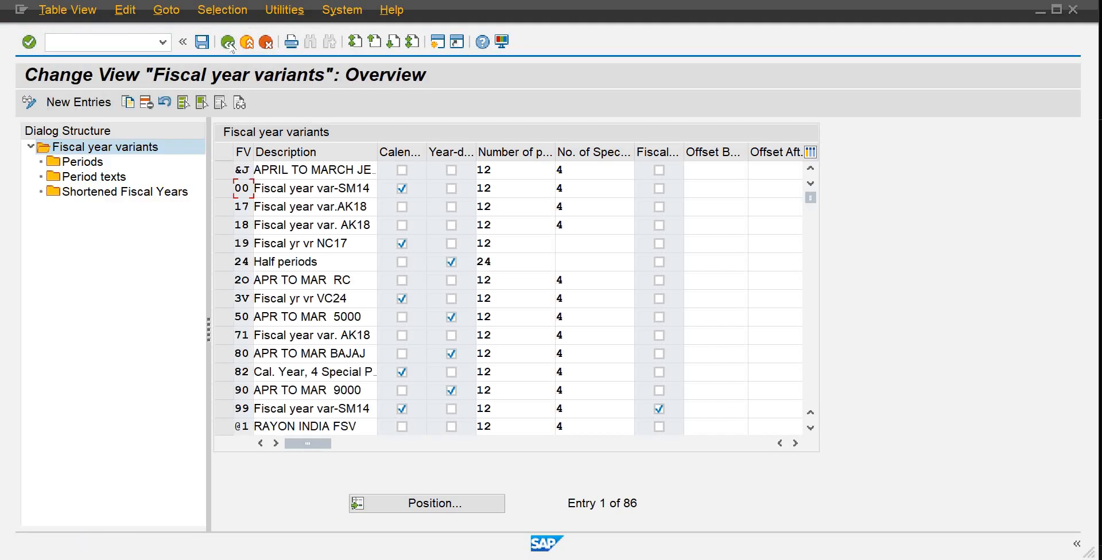
pyautogui.click(231, 46)
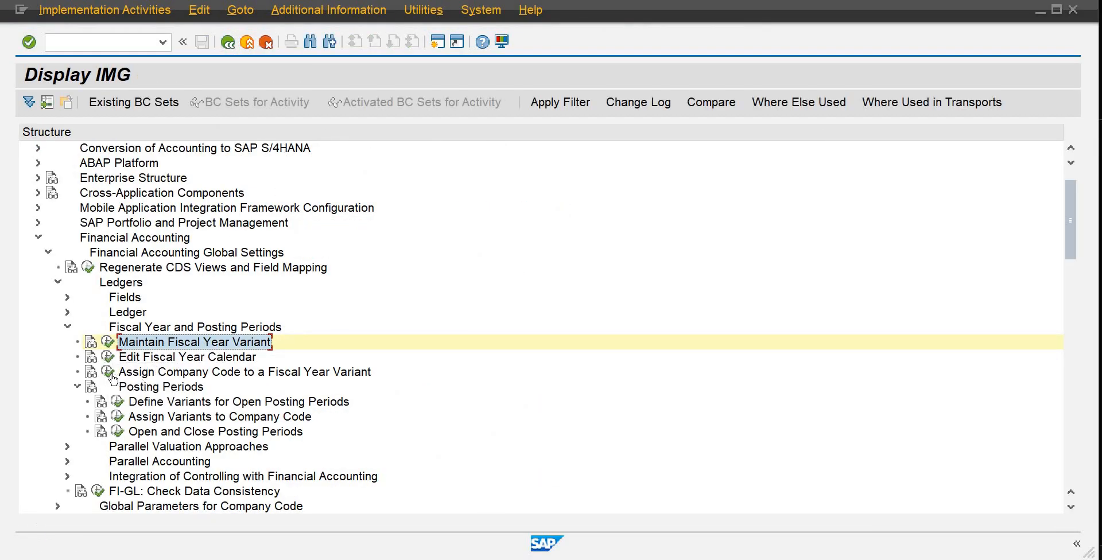
pyautogui.click(168, 361)
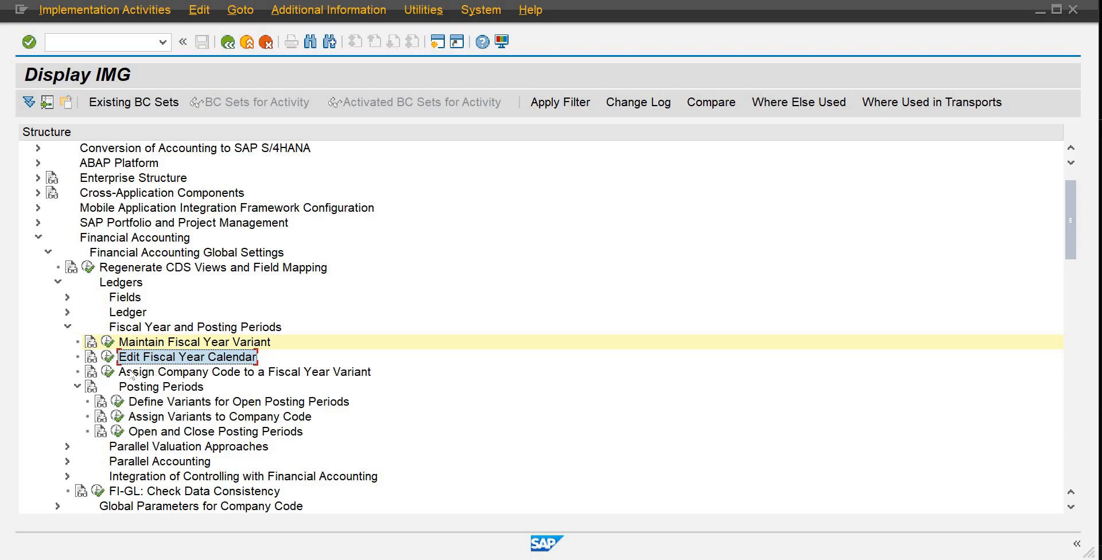
pyautogui.click(106, 372)
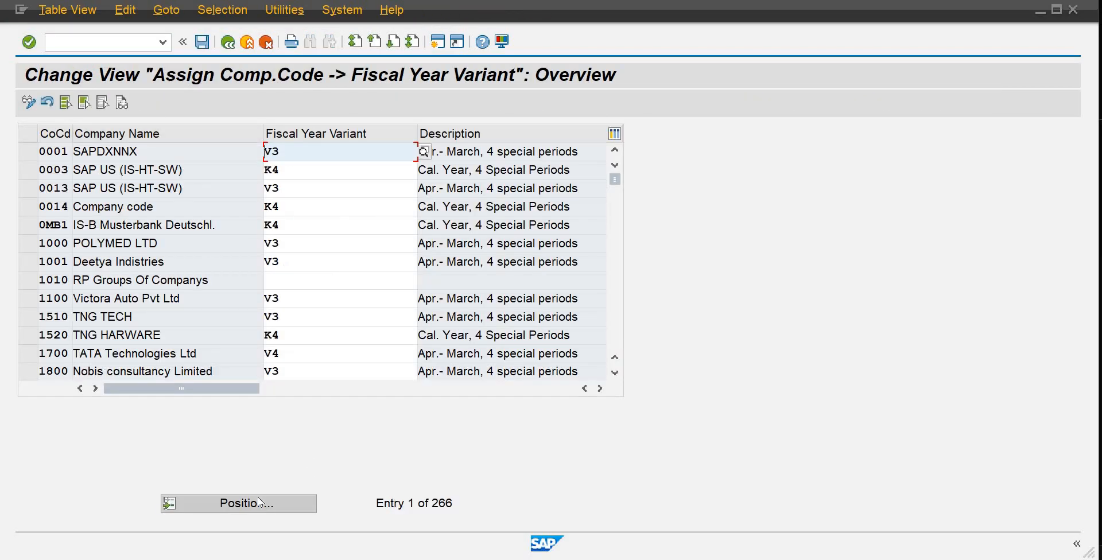
# - Locate company code DB01, assign fiscal year variant FD to it, save and return to the IMG
pyautogui.click(259, 503)
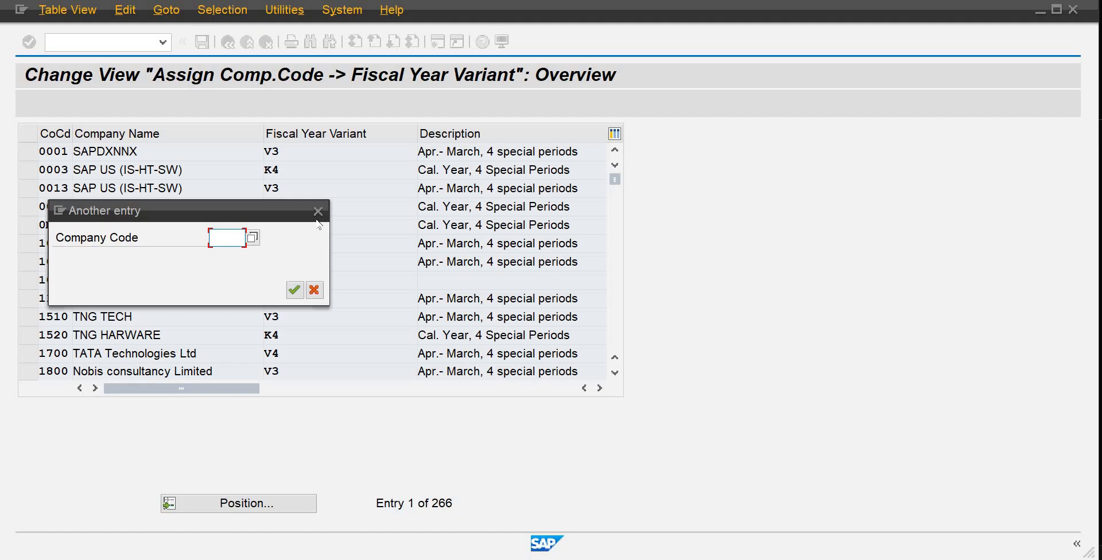
pyautogui.write('db01')
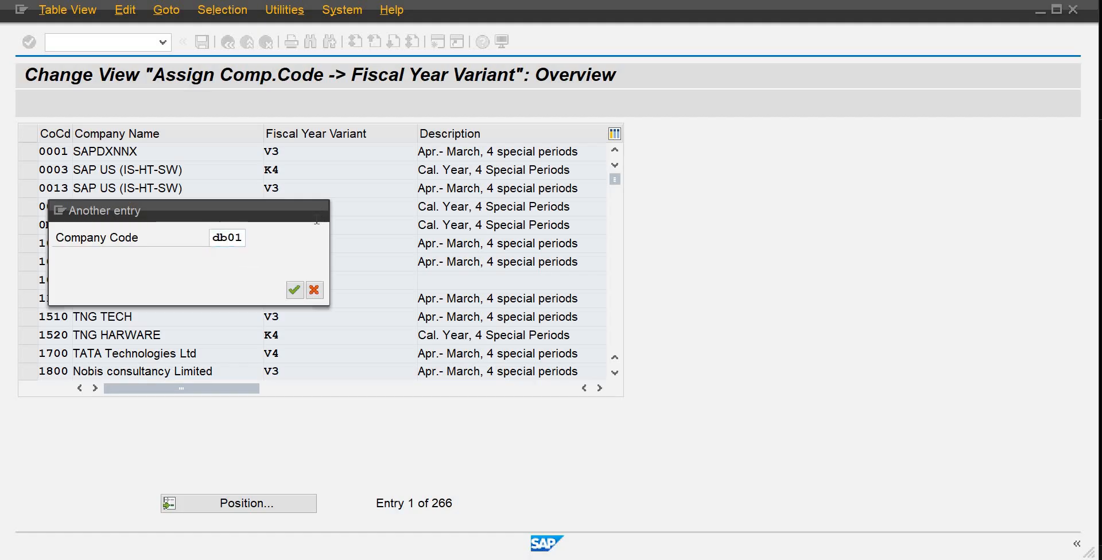
pyautogui.press('Return')
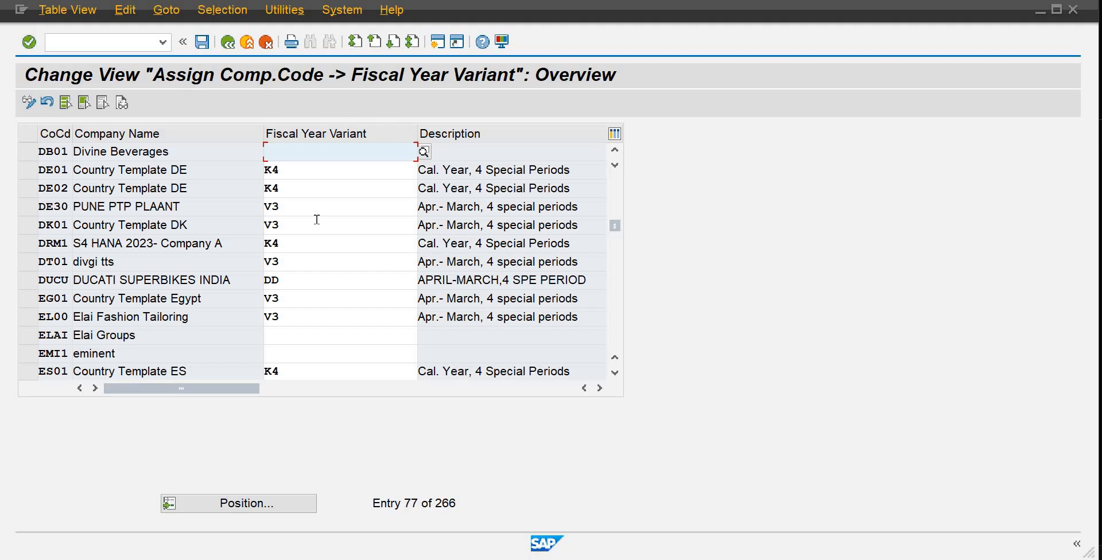
pyautogui.write('FD')
pyautogui.hotkey('ctrl', 's')
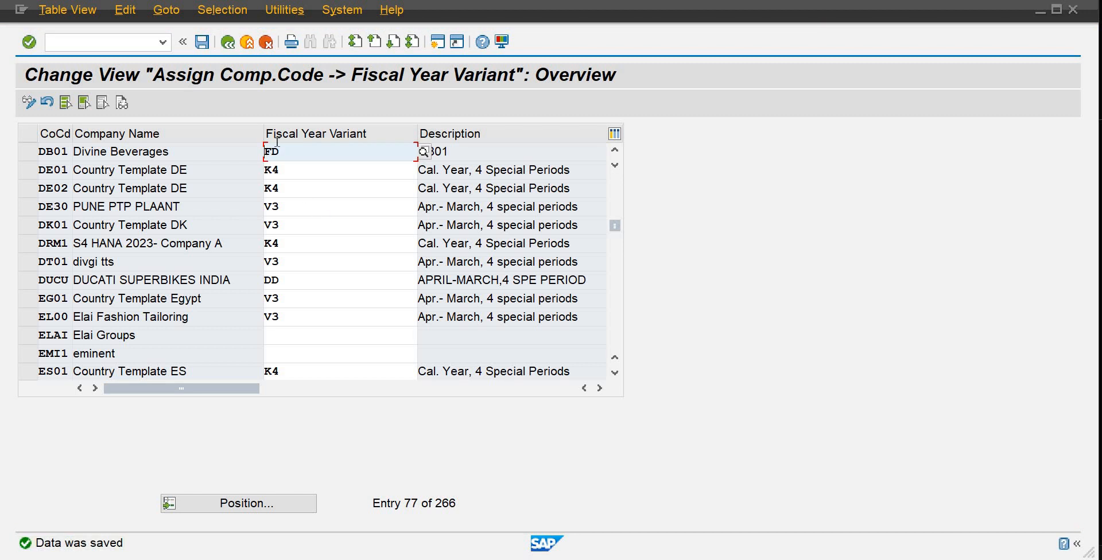
pyautogui.click(228, 43)
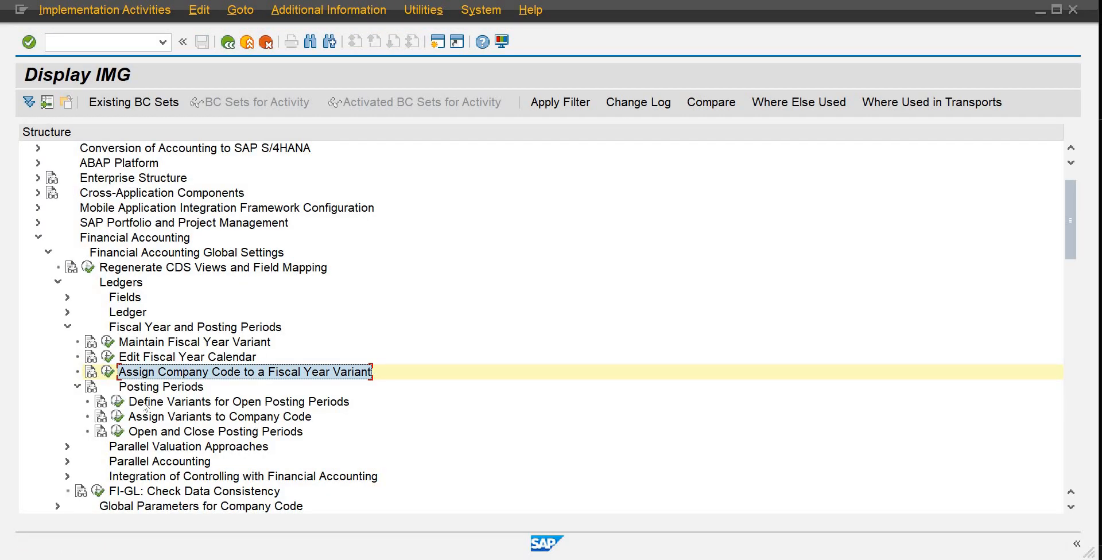
# - Switch to the Word configuration checklist and format the "Posting period Variant" item as bold at 18 pt
pyautogui.click(141, 388)
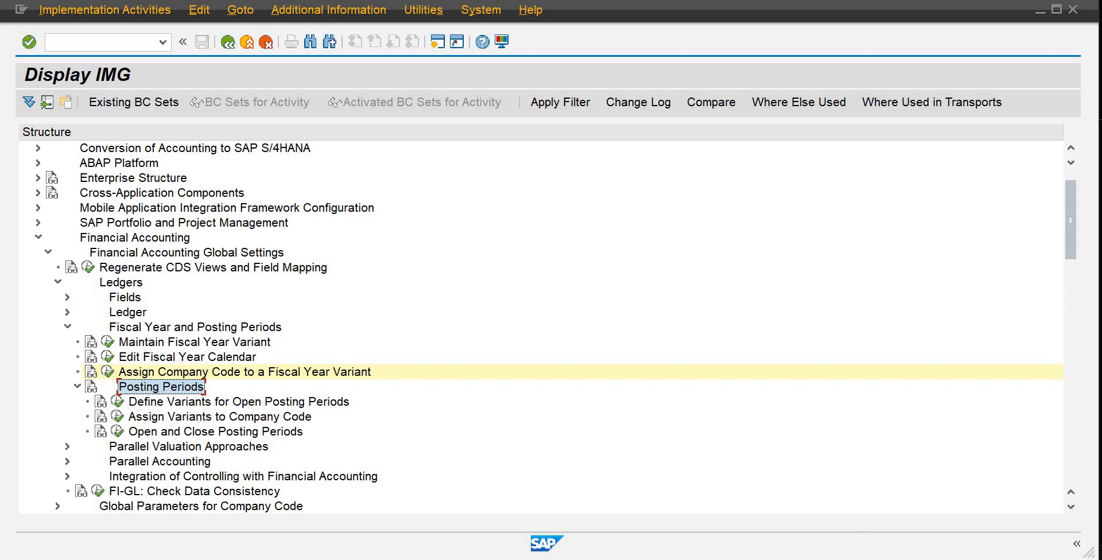
pyautogui.click(756, 498)
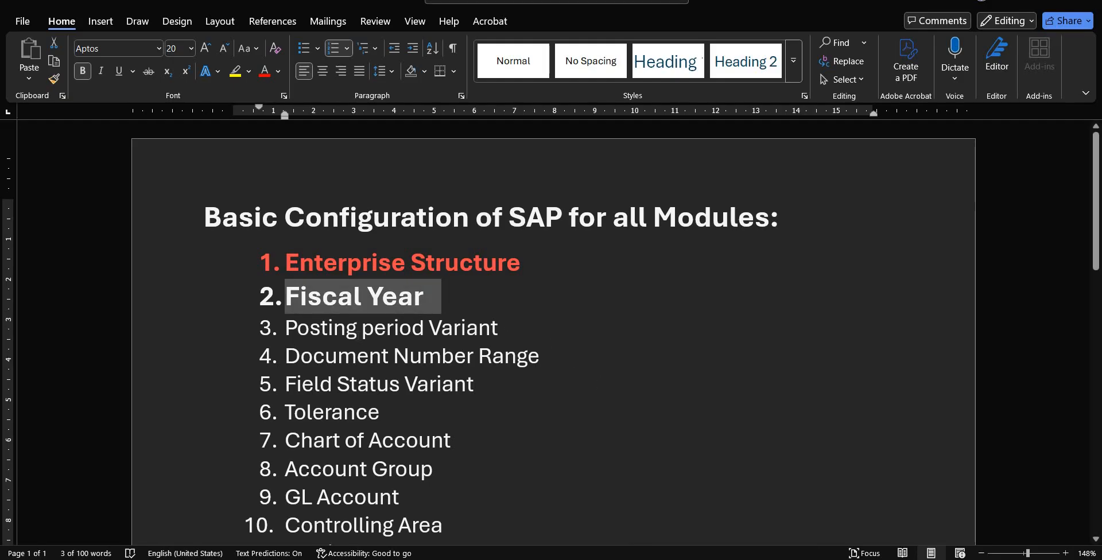
pyautogui.moveTo(500, 328); pyautogui.dragTo(278, 332)
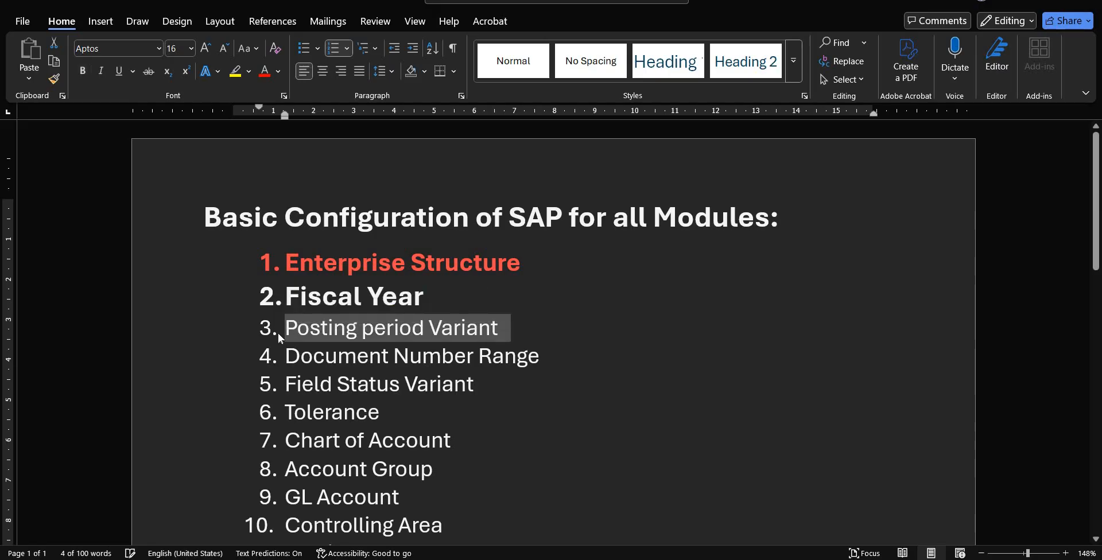
pyautogui.hotkey('ctrl', 'b')
pyautogui.hotkey('ctrl', ']')
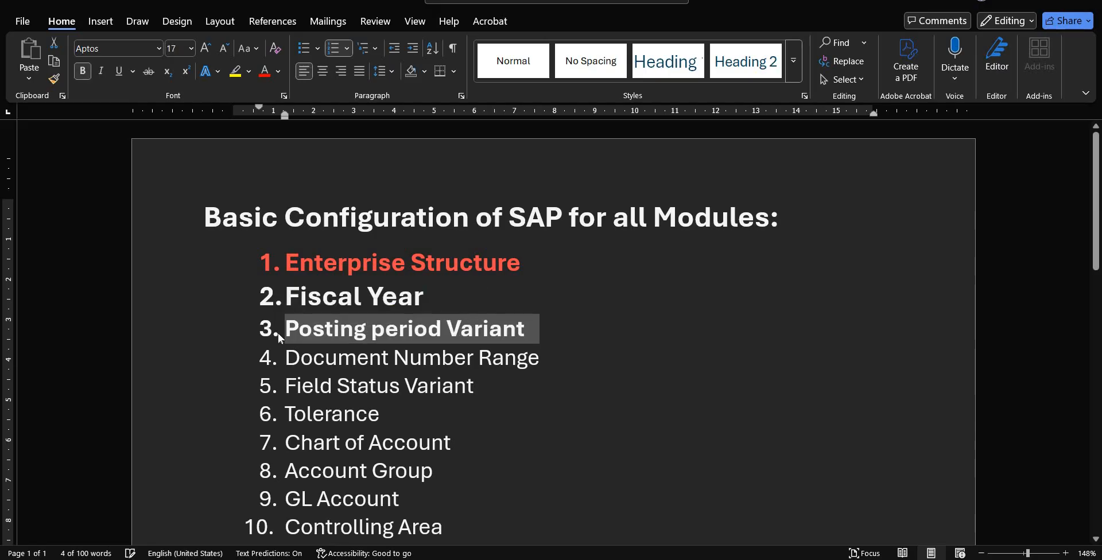
pyautogui.hotkey('ctrl', ']')
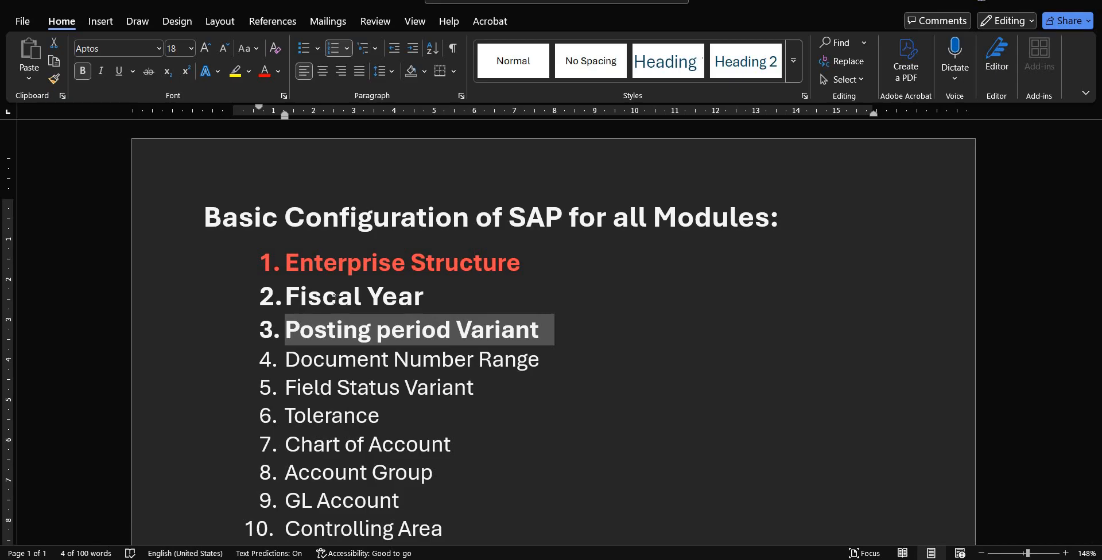
# - Set the font size of the "Enterprise Structure" item to 20 pt
pyautogui.click(338, 290)
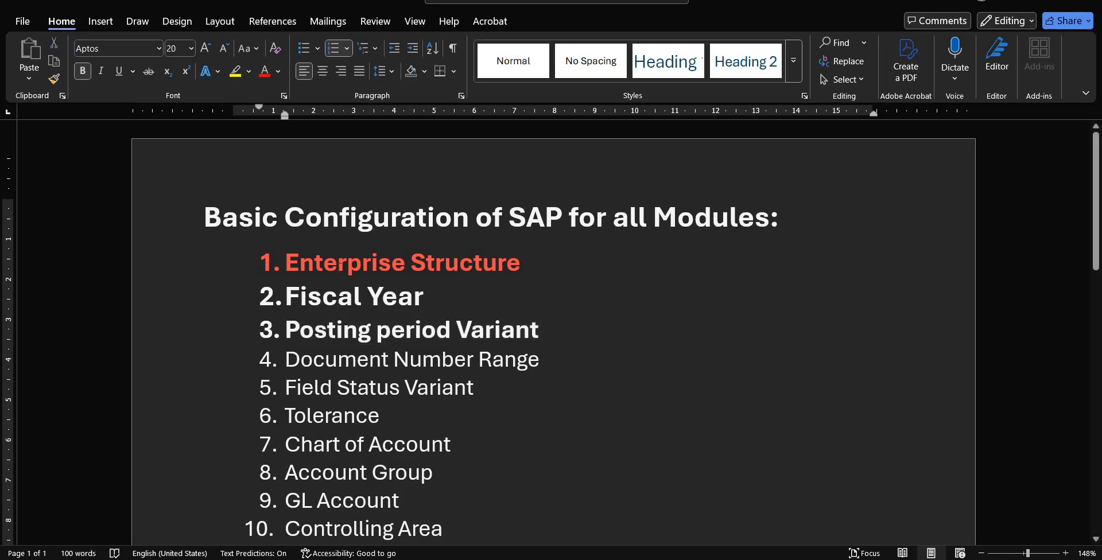
pyautogui.click(340, 274)
pyautogui.moveTo(527, 265); pyautogui.dragTo(325, 259)
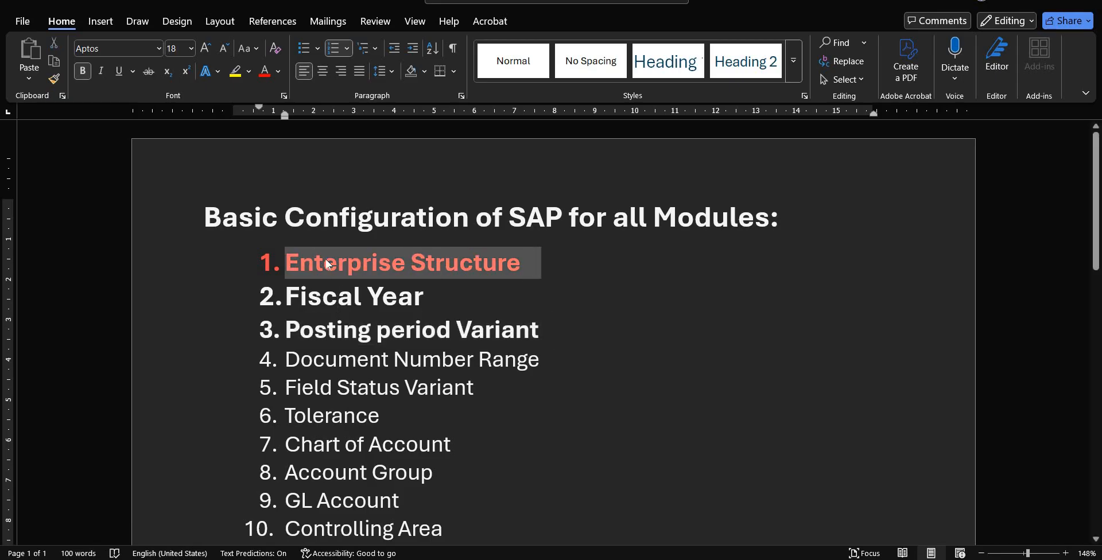
pyautogui.hotkey('ctrl', 'shift', '.')
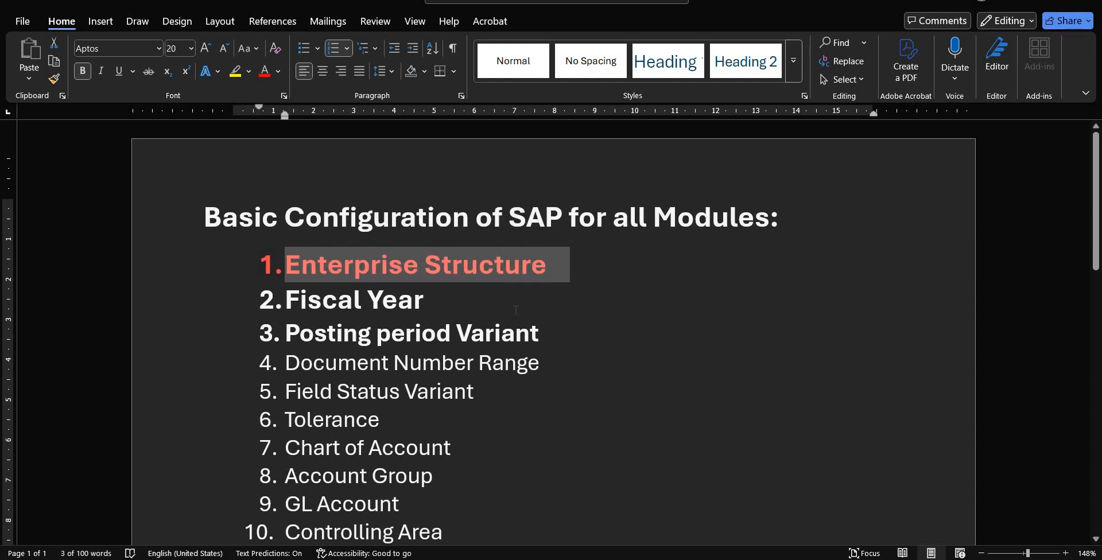
# - Enlarge the "Posting period Variant" item to 20 pt
pyautogui.moveTo(551, 334); pyautogui.dragTo(289, 333)
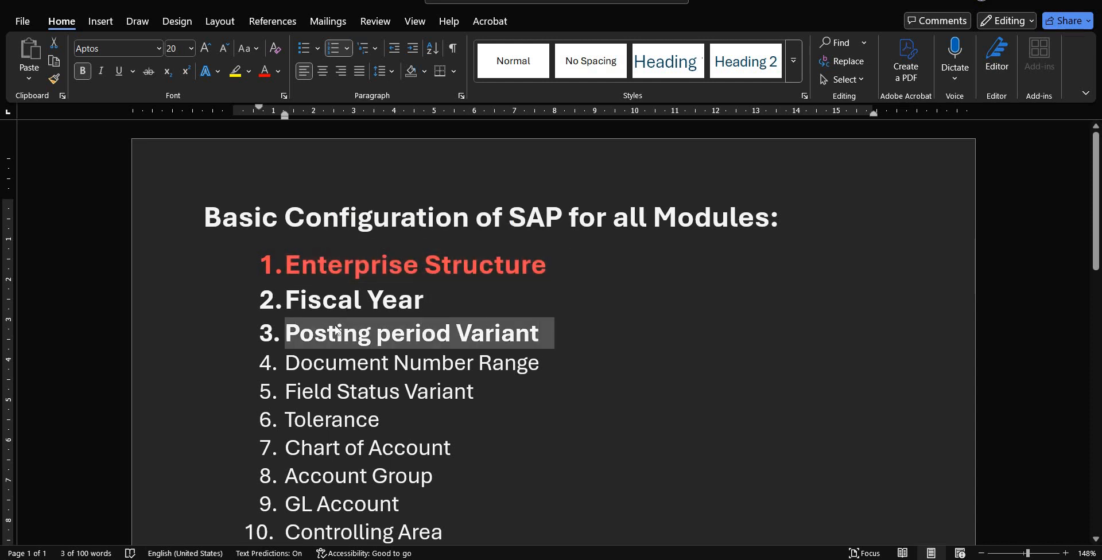
pyautogui.hotkey('ctrl', 'shift', '.')
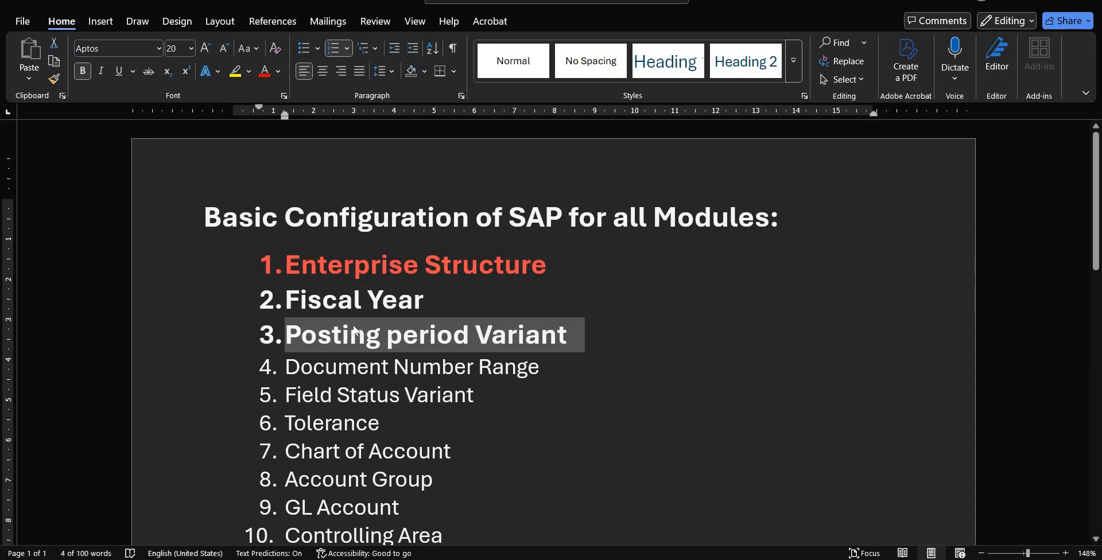
pyautogui.click(422, 346)
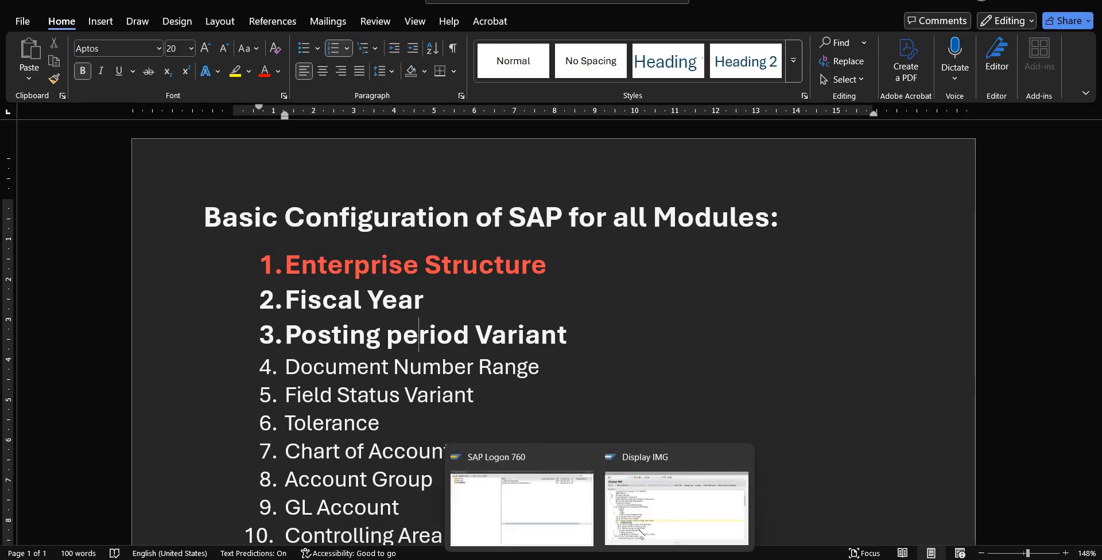
# - Switch back to the SAP IMG and open the Define Variants for Open Posting Periods activity
pyautogui.click(640, 530)
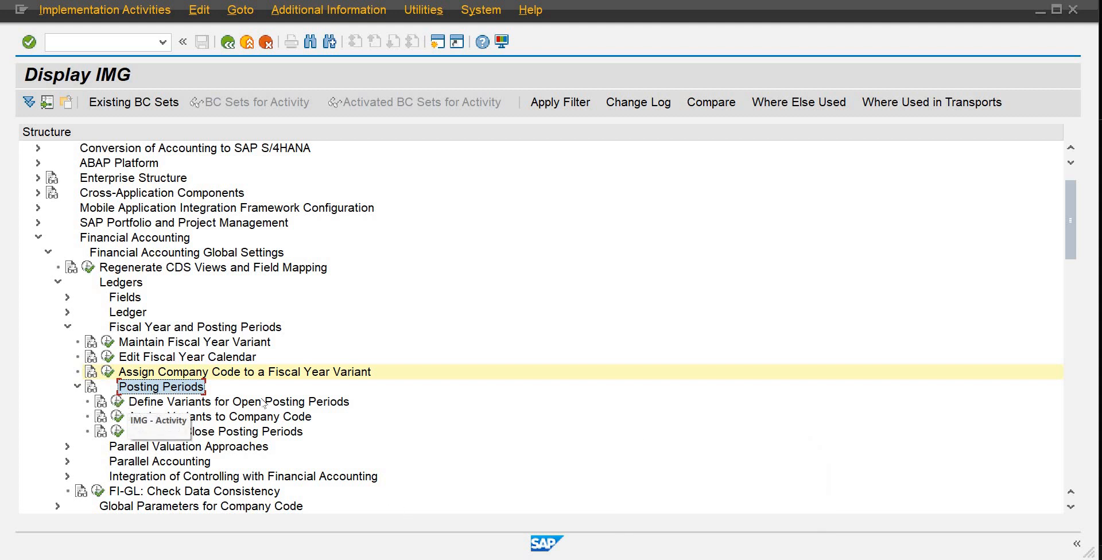
pyautogui.click(118, 402)
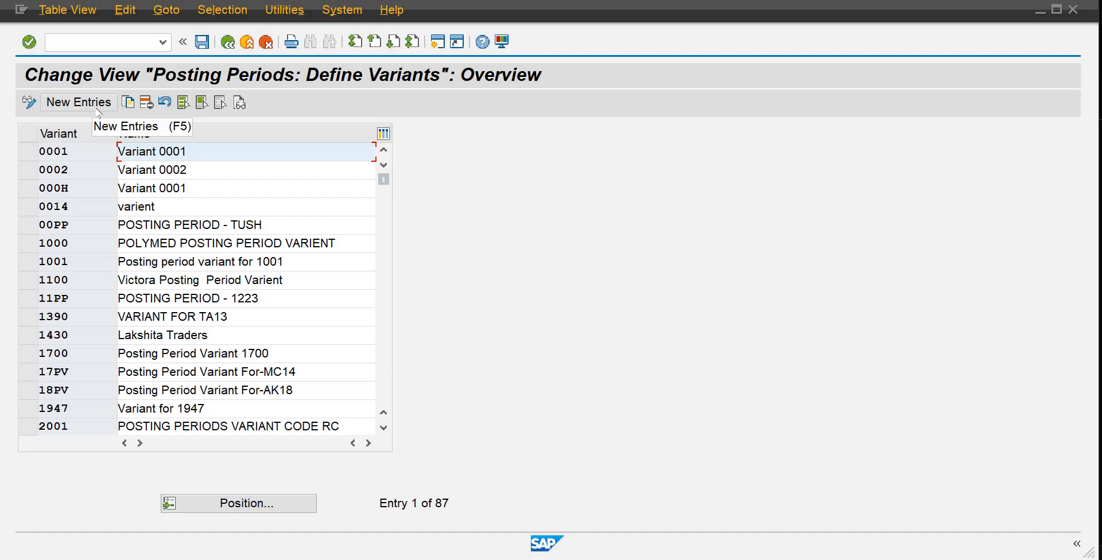
pyautogui.click(228, 43)
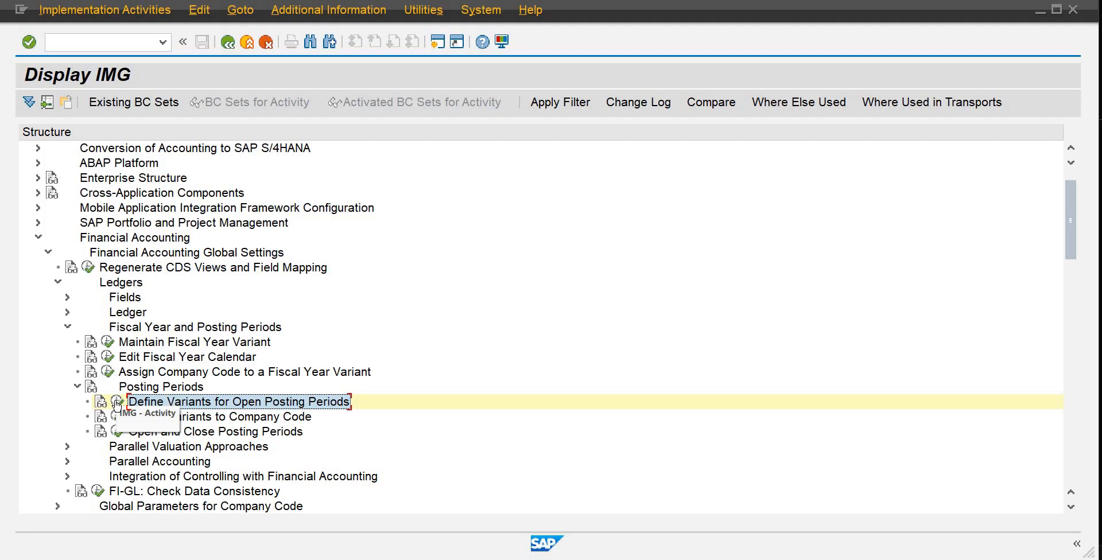
pyautogui.click(116, 404)
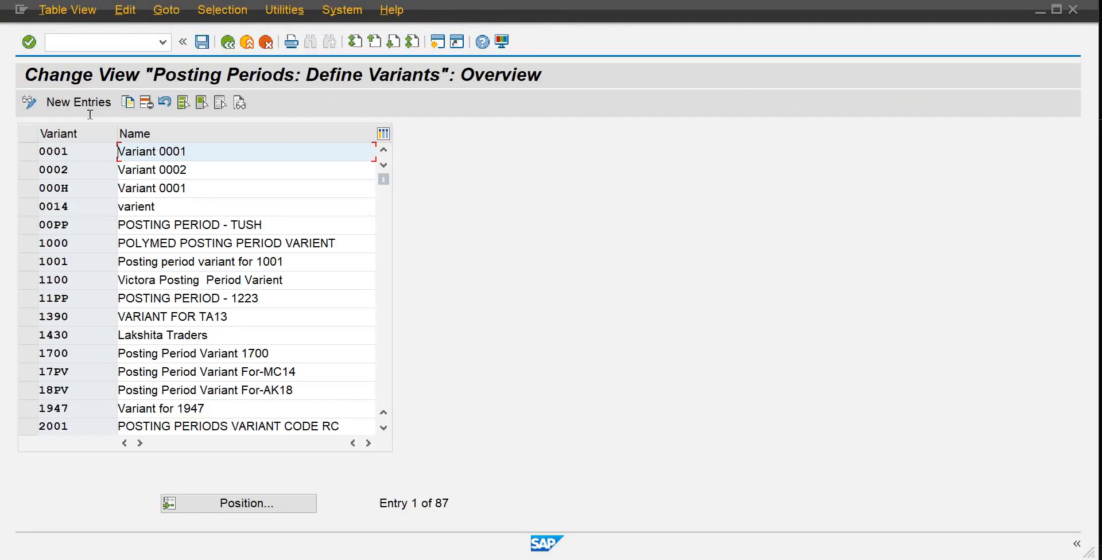
# - Create a new posting period variant PPVD with the name DB01
pyautogui.click(79, 102)
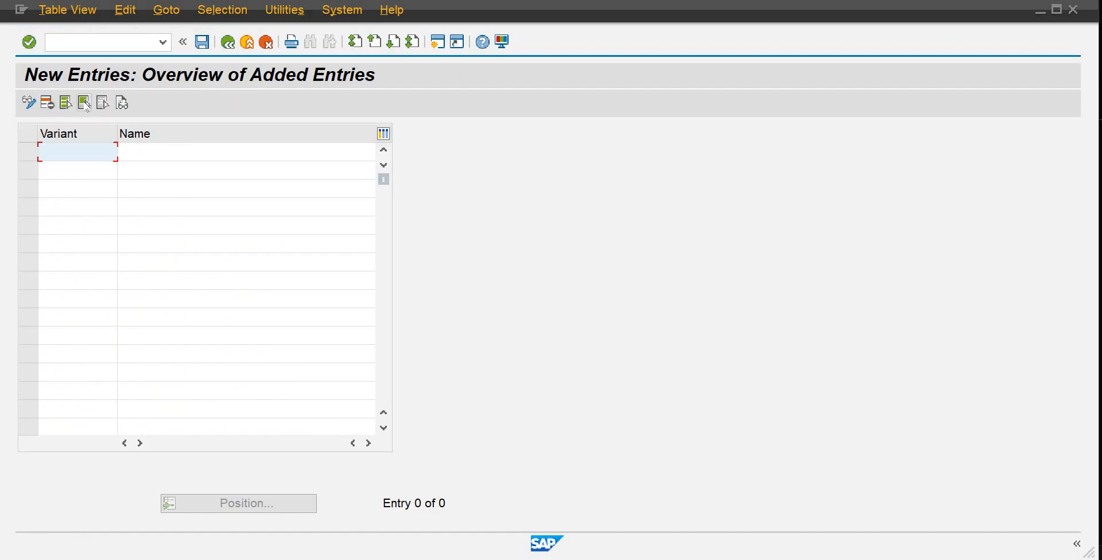
pyautogui.write('ppvd')
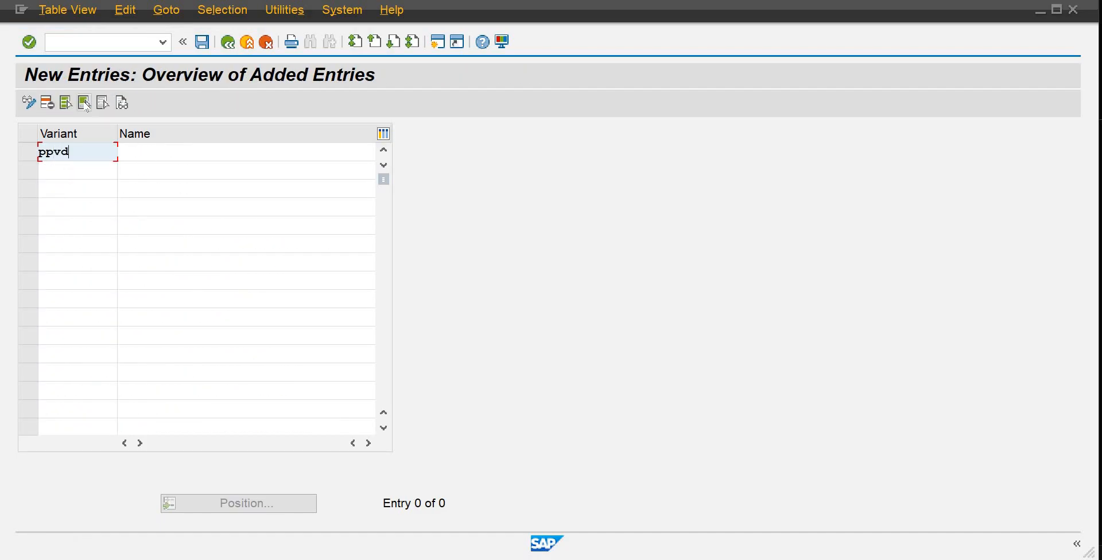
pyautogui.press('Tab')
pyautogui.write('DN')
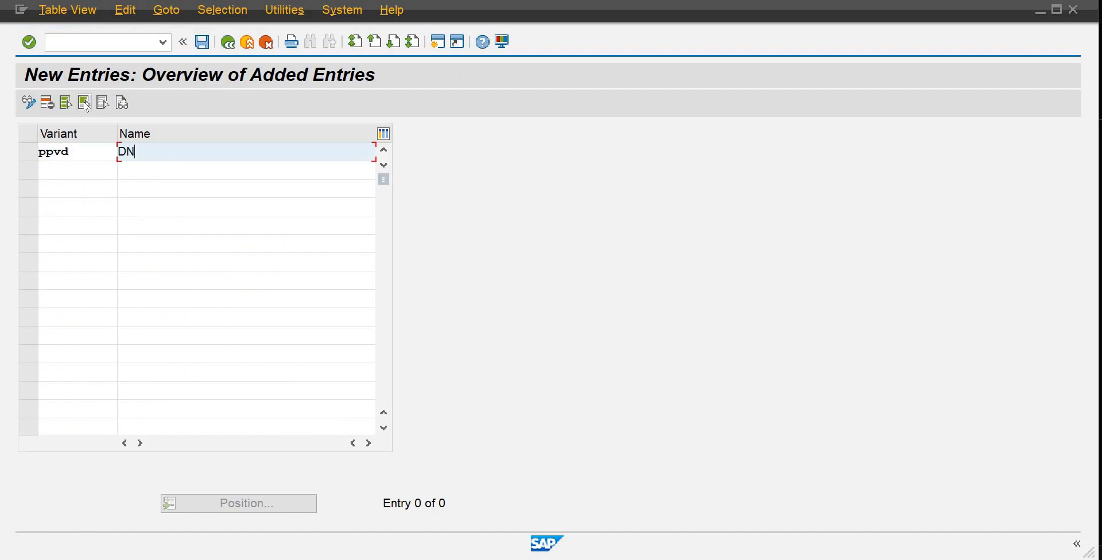
pyautogui.press('BackSpace')
pyautogui.write('B10')
pyautogui.press('BackSpace')
pyautogui.press('BackSpace')
pyautogui.write('01')
pyautogui.press('Return')
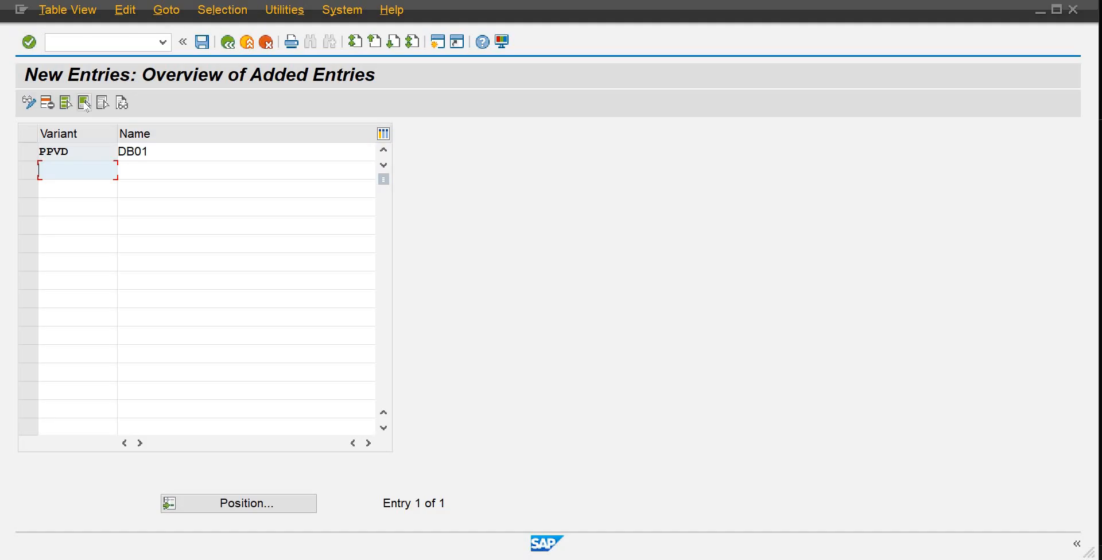
# - Extend variant PPVD's name to DB01-25, save the entry and return to the IMG structure
pyautogui.click(49, 153)
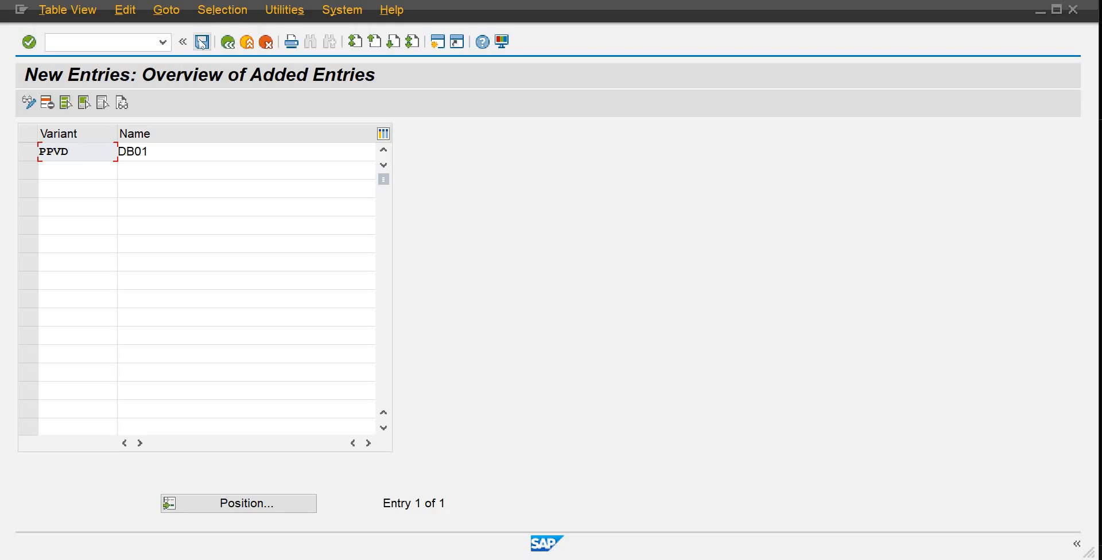
pyautogui.click(176, 147)
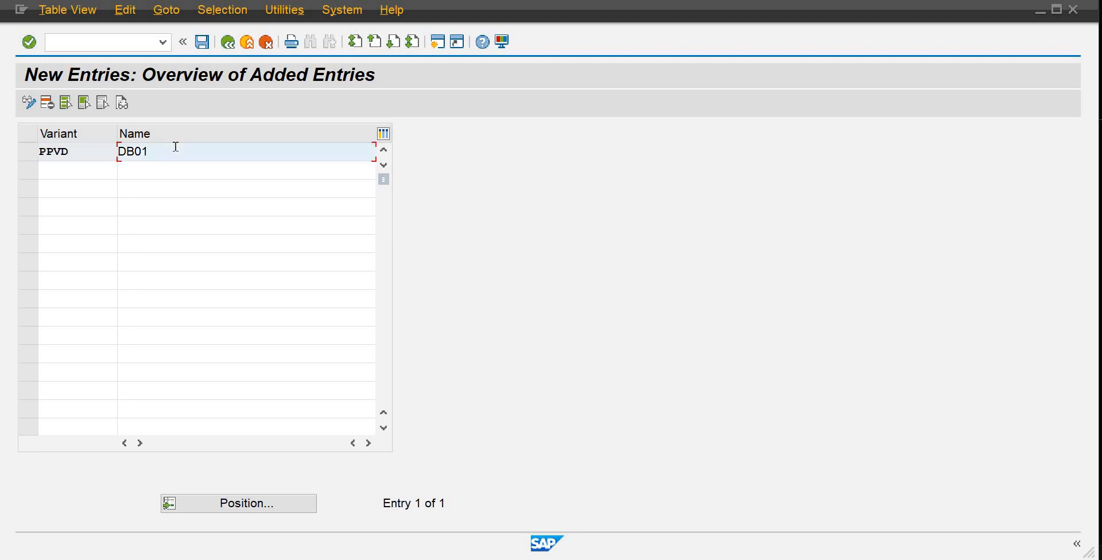
pyautogui.write('-25')
pyautogui.press('Return')
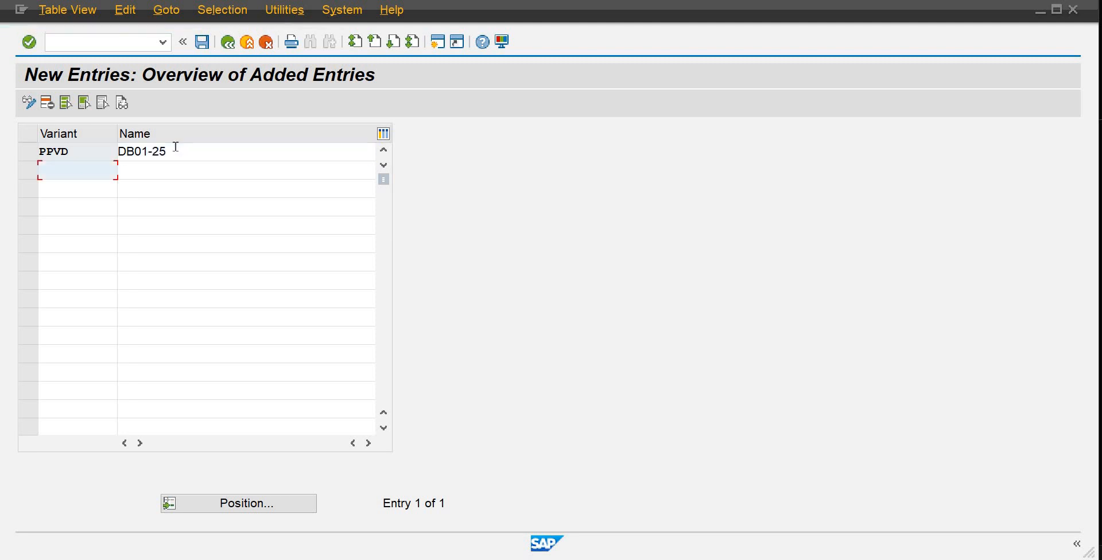
pyautogui.click(203, 43)
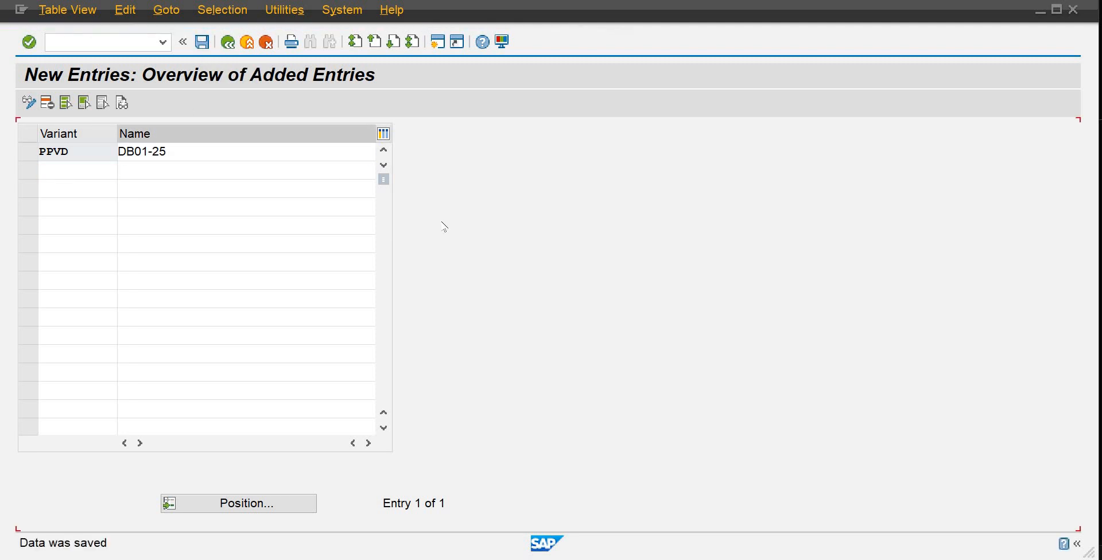
pyautogui.click(228, 44)
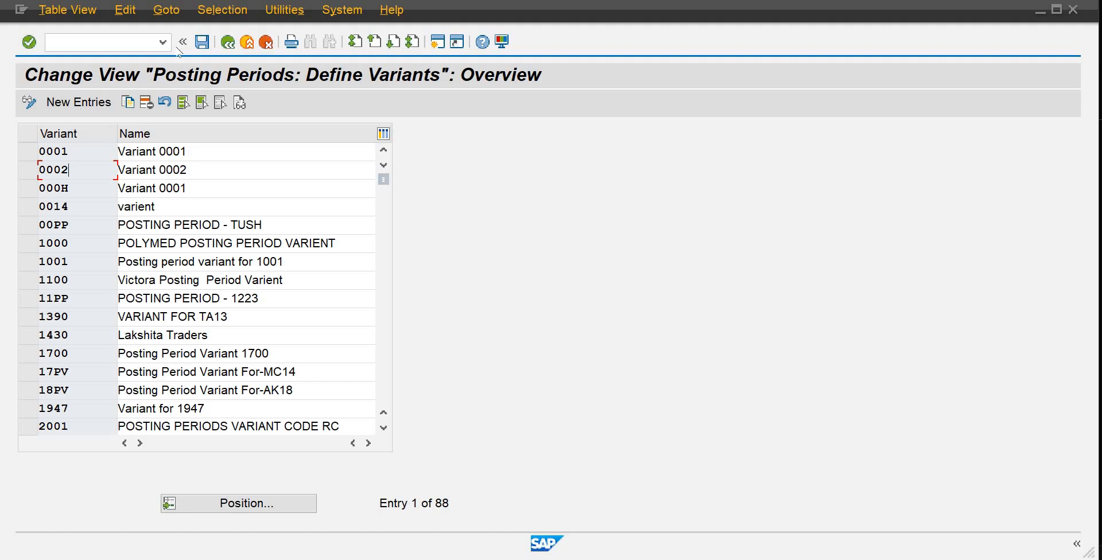
pyautogui.click(201, 42)
pyautogui.click(203, 42)
pyautogui.click(229, 42)
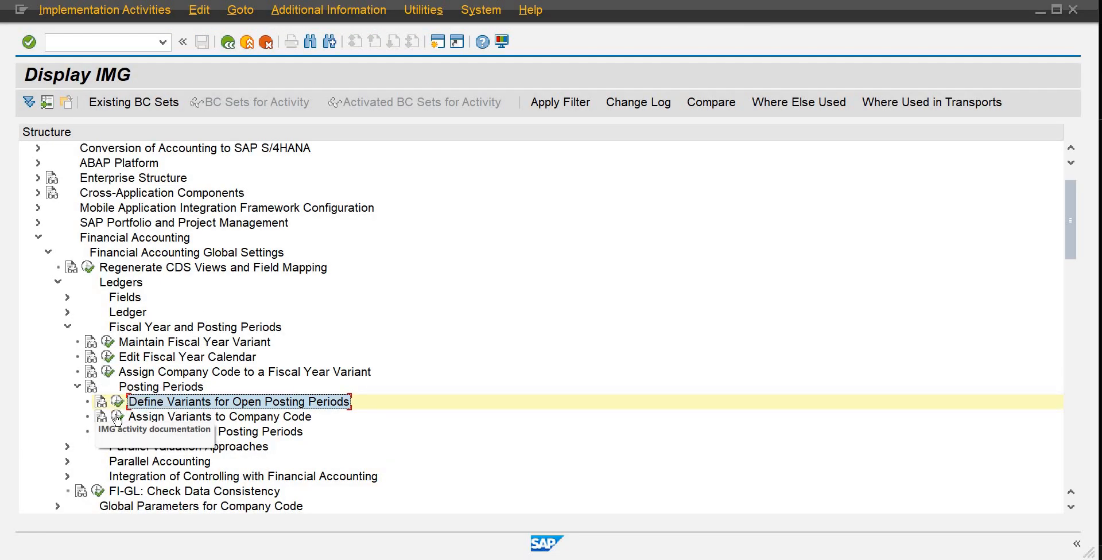
# - Open the Assign Variants to Company Code activity and locate company code DB01
pyautogui.click(117, 418)
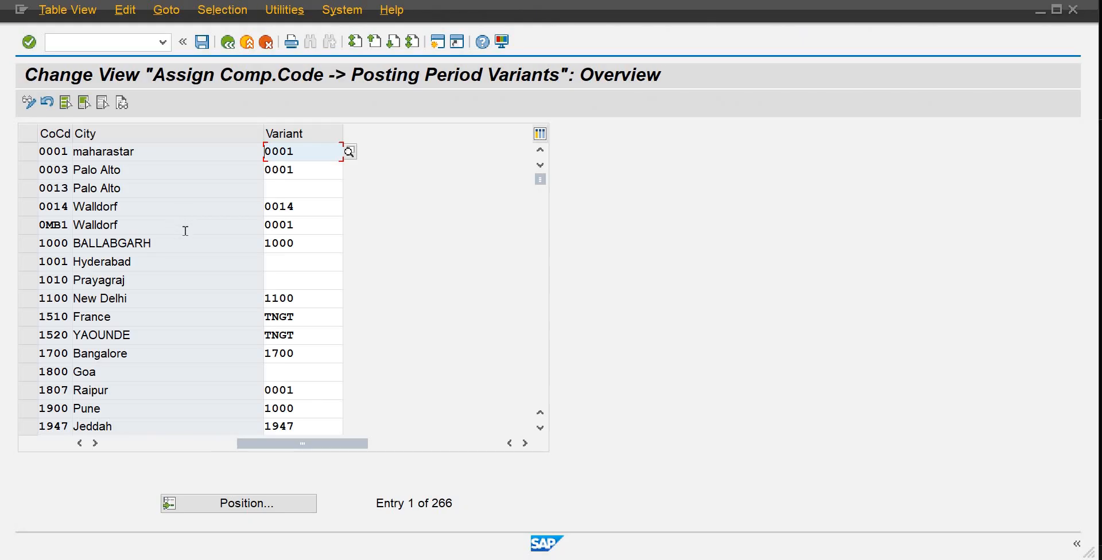
pyautogui.click(259, 504)
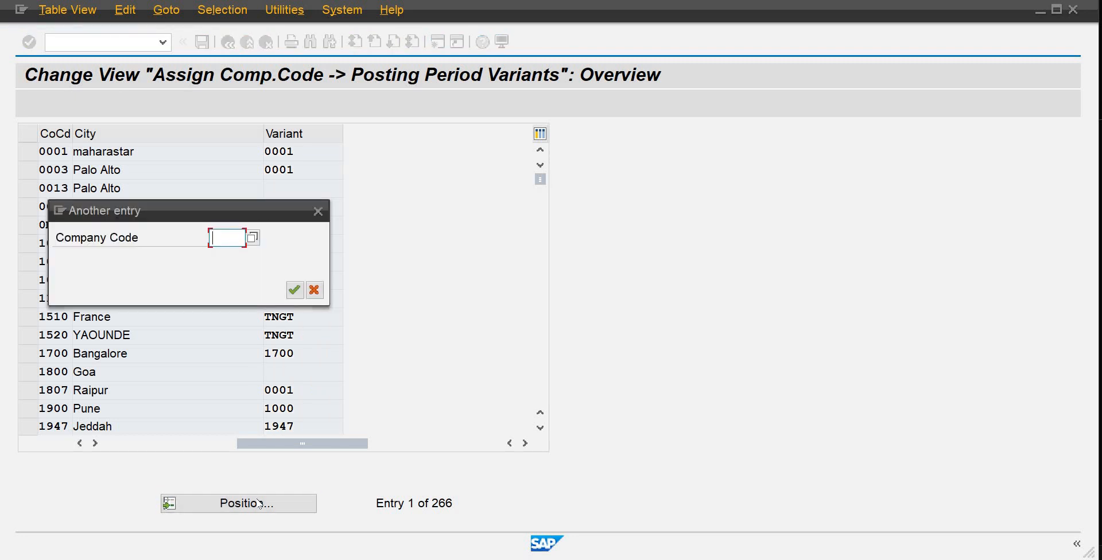
pyautogui.write('db01')
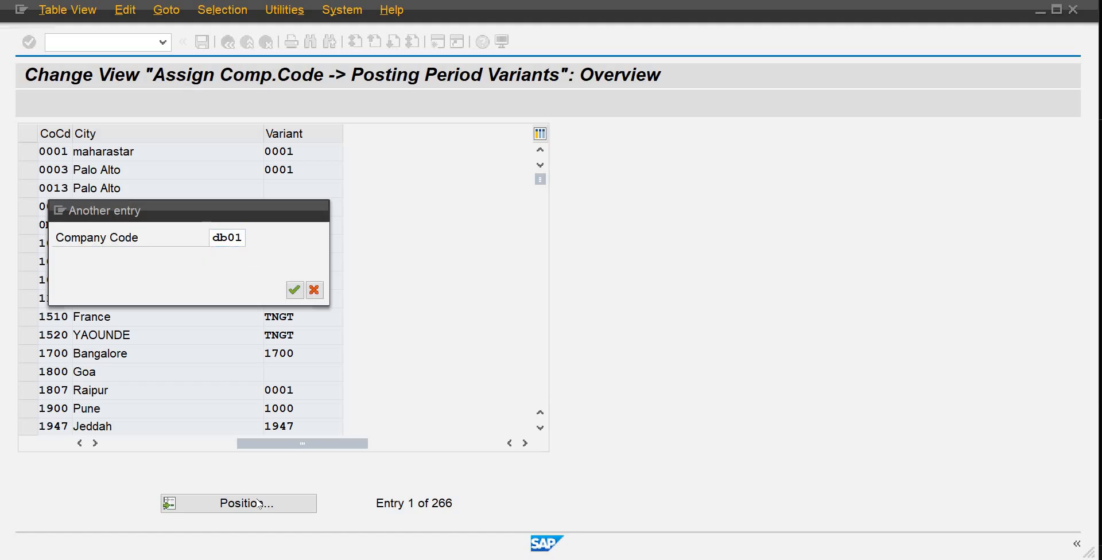
pyautogui.press('Return')
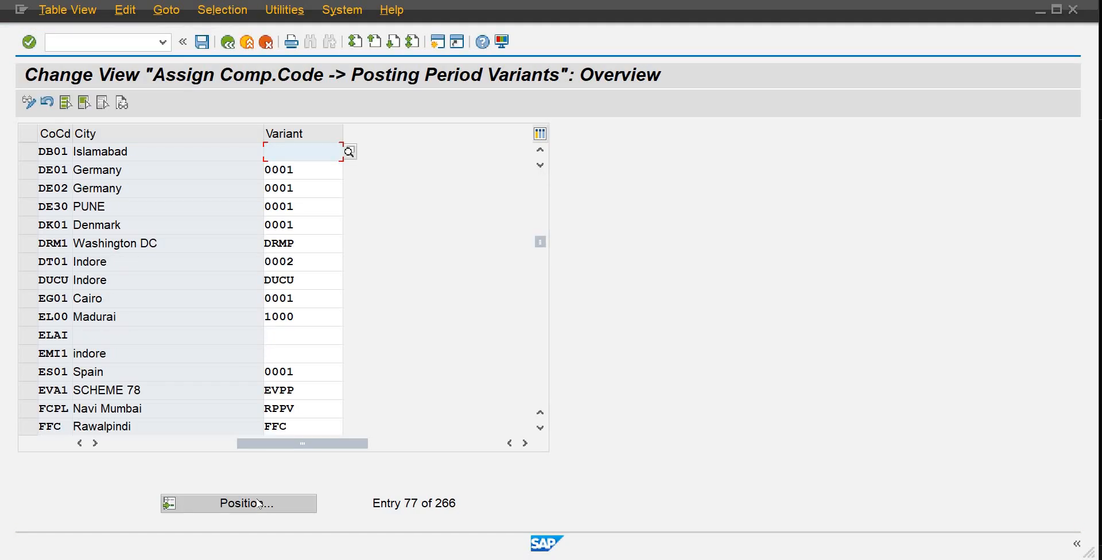
# - Assign posting period variant PPVD to company code DB01, save it and return to the IMG structure
pyautogui.write('ppva')
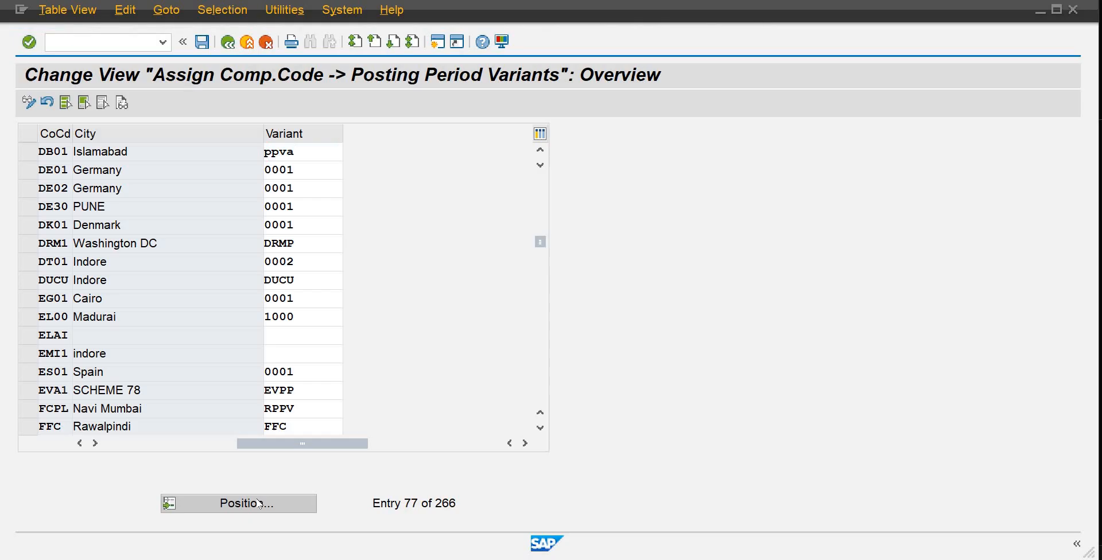
pyautogui.press('Return')
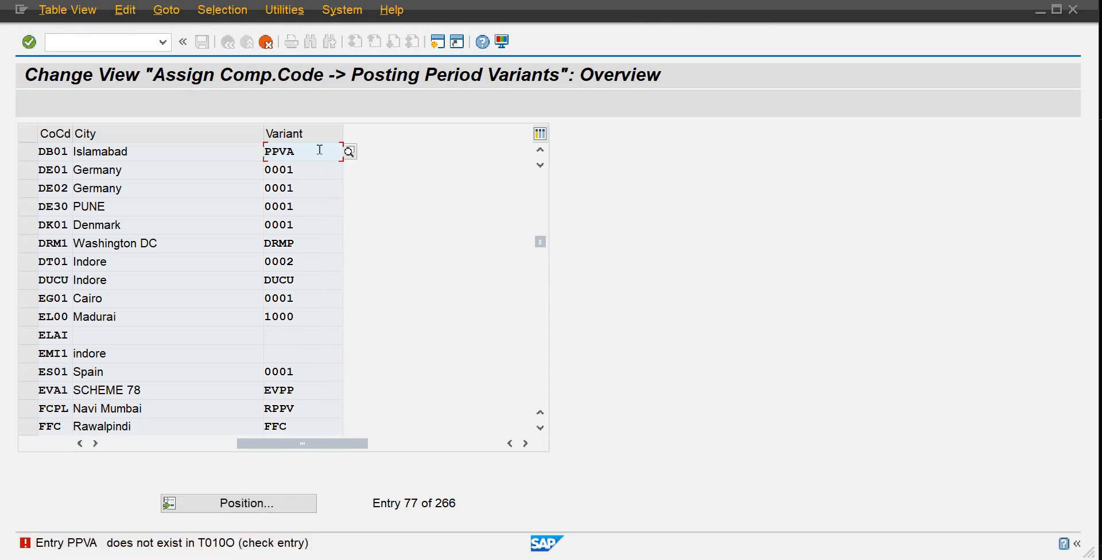
pyautogui.press('BackSpace')
pyautogui.write('d')
pyautogui.press('Return')
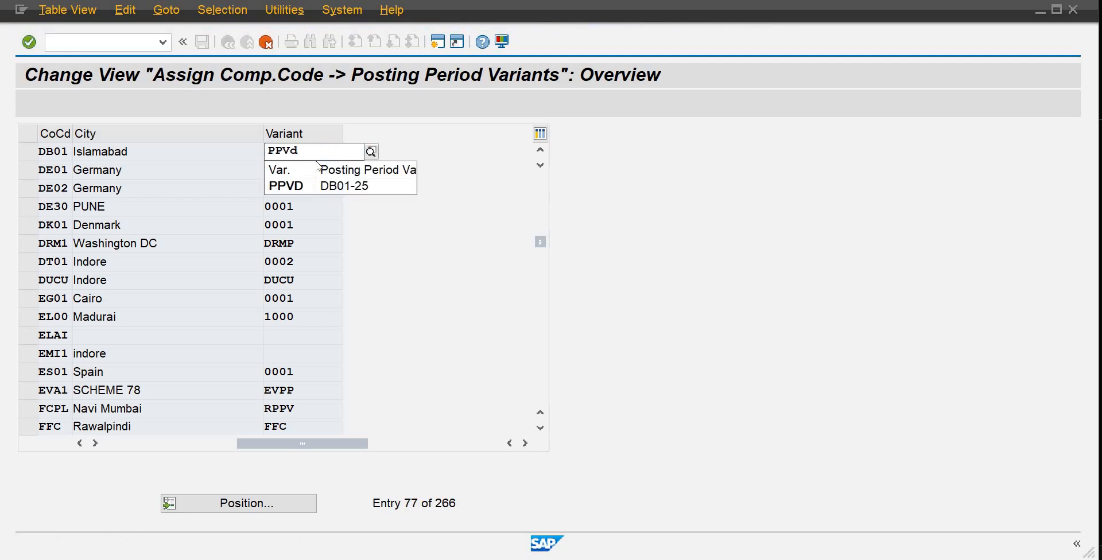
pyautogui.click(311, 184)
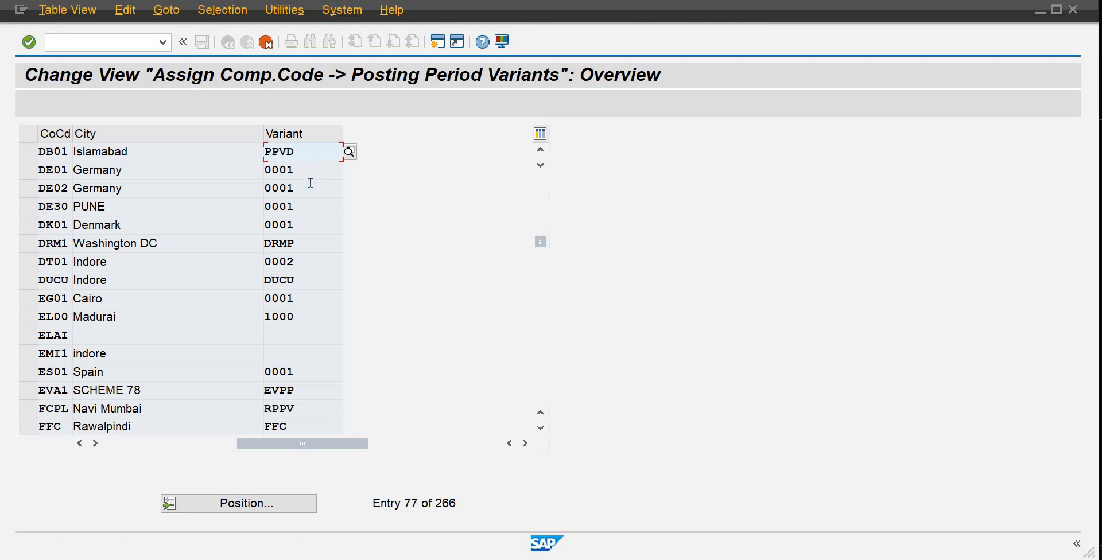
pyautogui.hotkey('ctrl', 's')
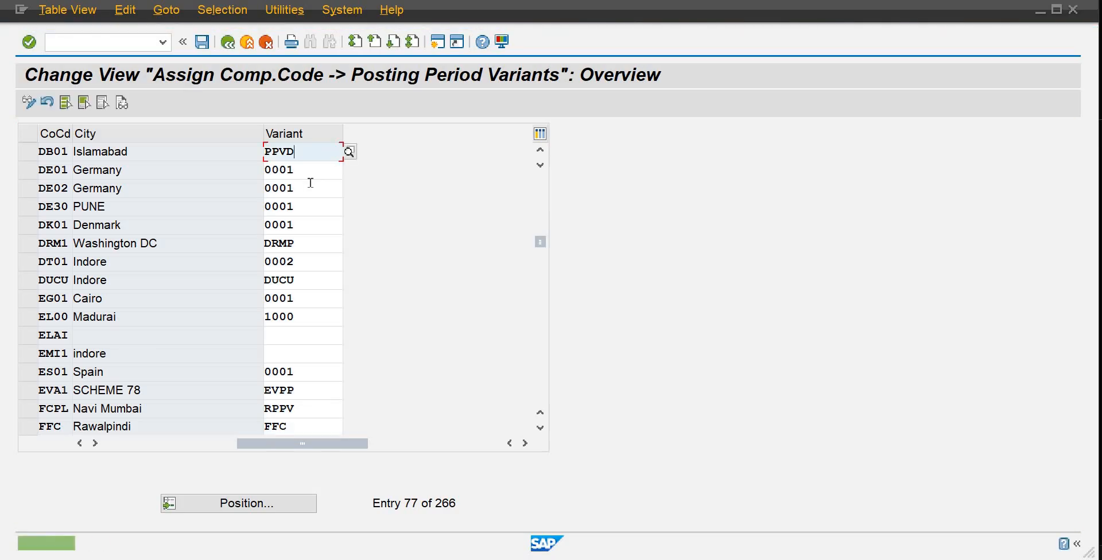
pyautogui.click(228, 42)
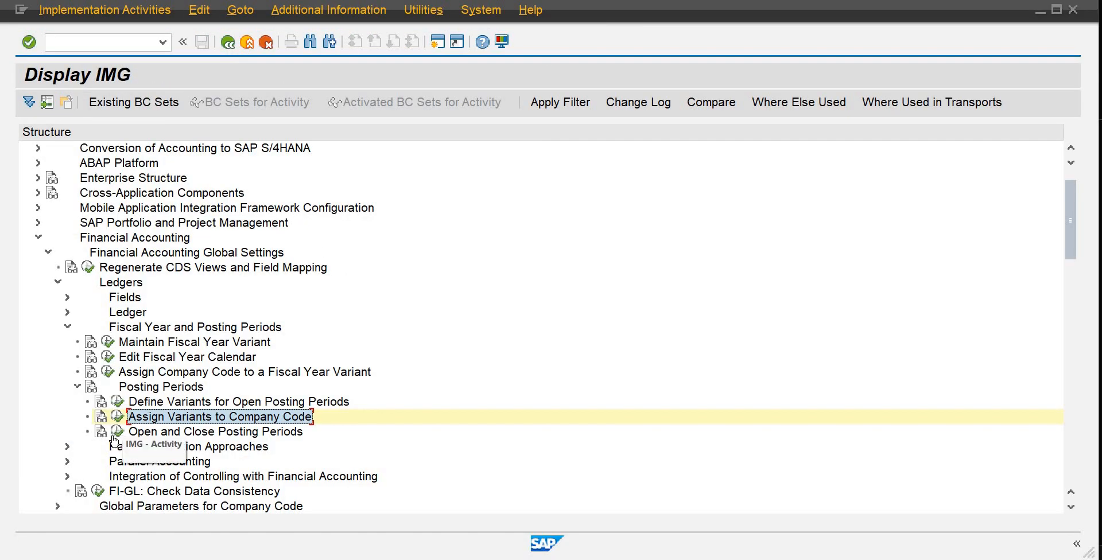
# - Open the Open and Close Posting Periods activity for posting period variant PPVD
pyautogui.click(117, 432)
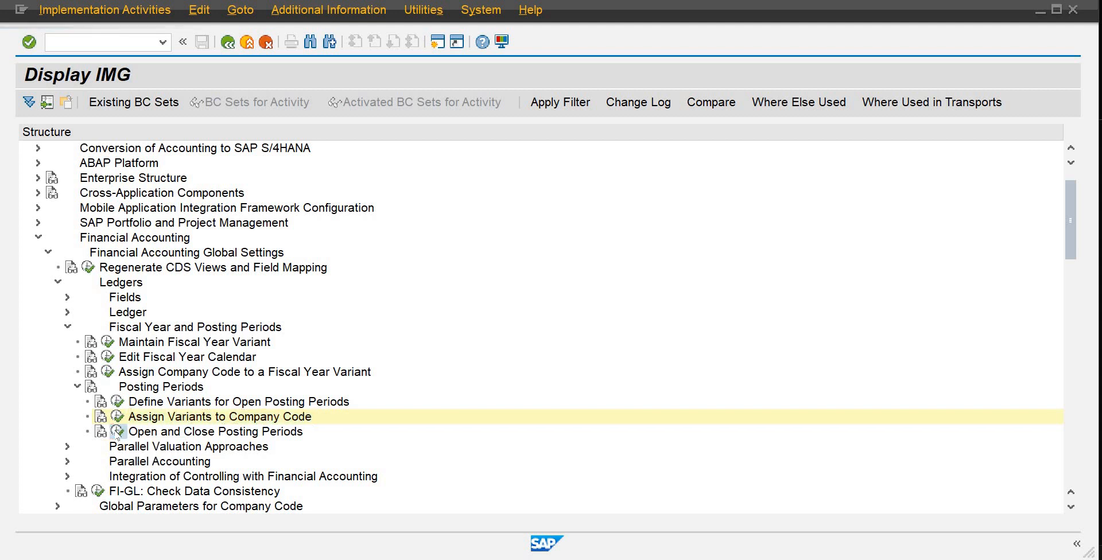
pyautogui.write('ppvd')
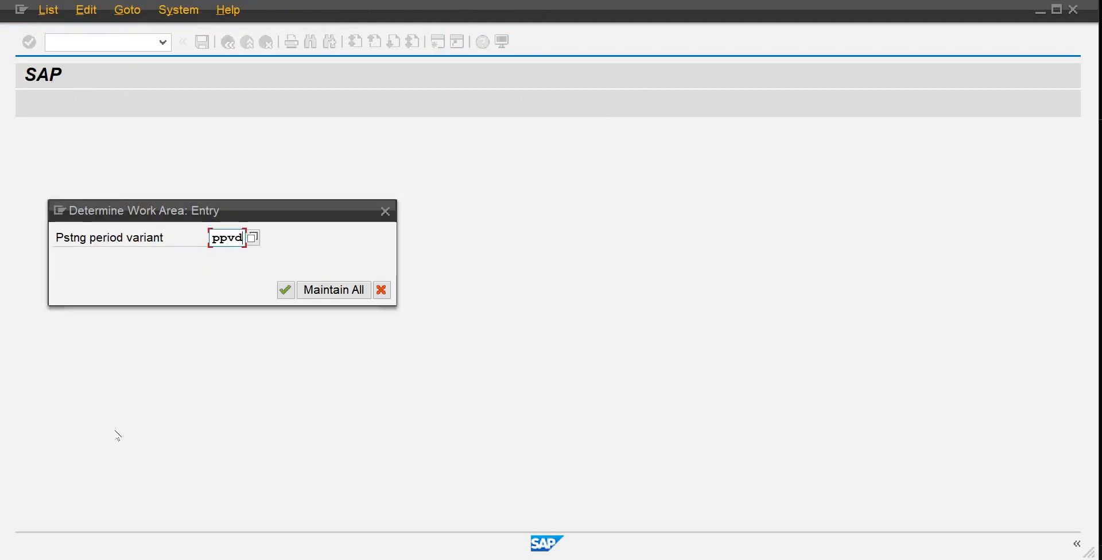
pyautogui.press('Return')
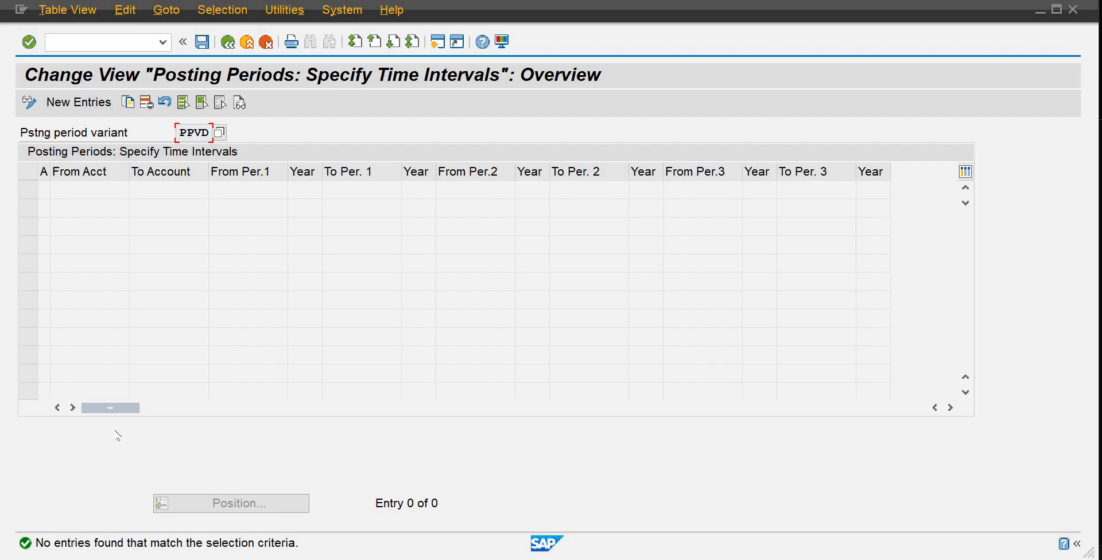
# - Add a new time interval entry for account type D (Customers) covering accounts 1001 to 1500
pyautogui.click(76, 102)
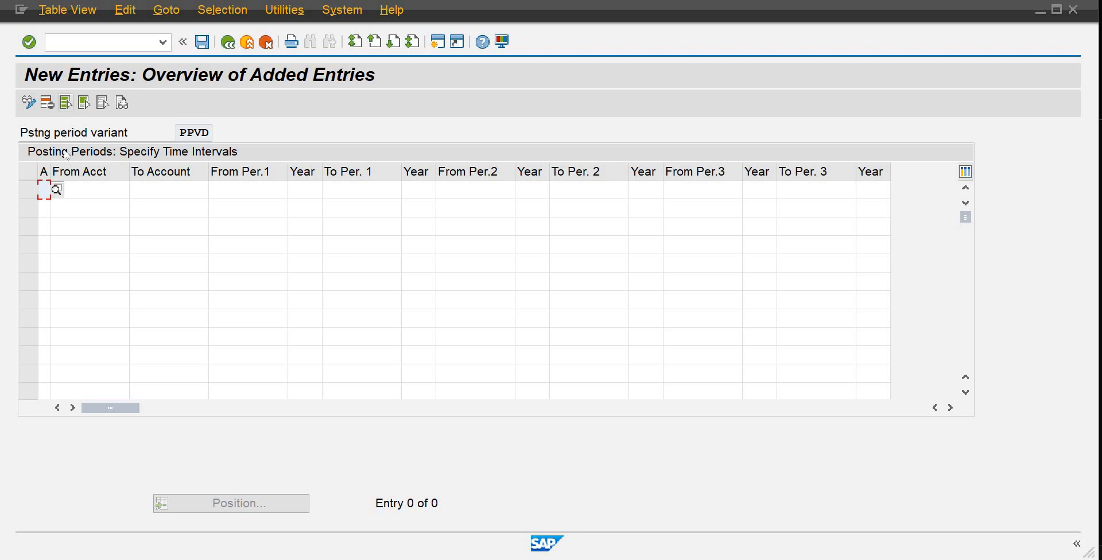
pyautogui.click(57, 191)
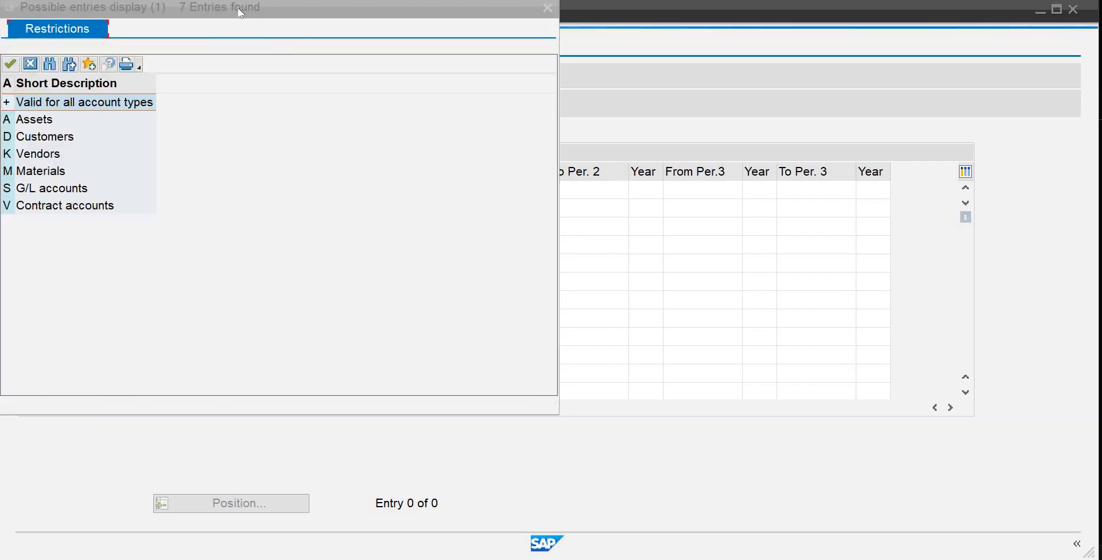
pyautogui.moveTo(299, 13); pyautogui.dragTo(332, 25)
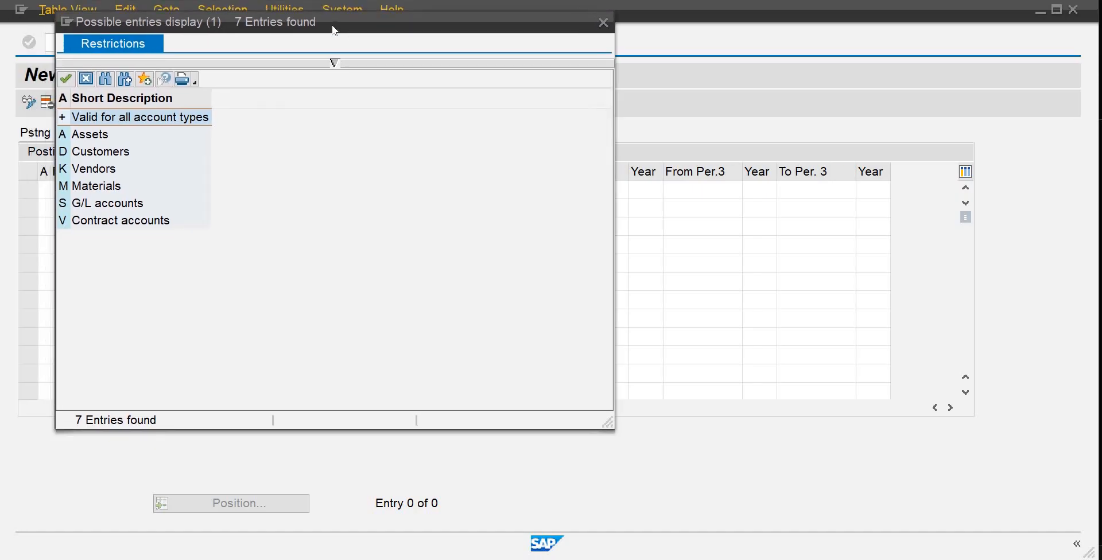
pyautogui.click(105, 150)
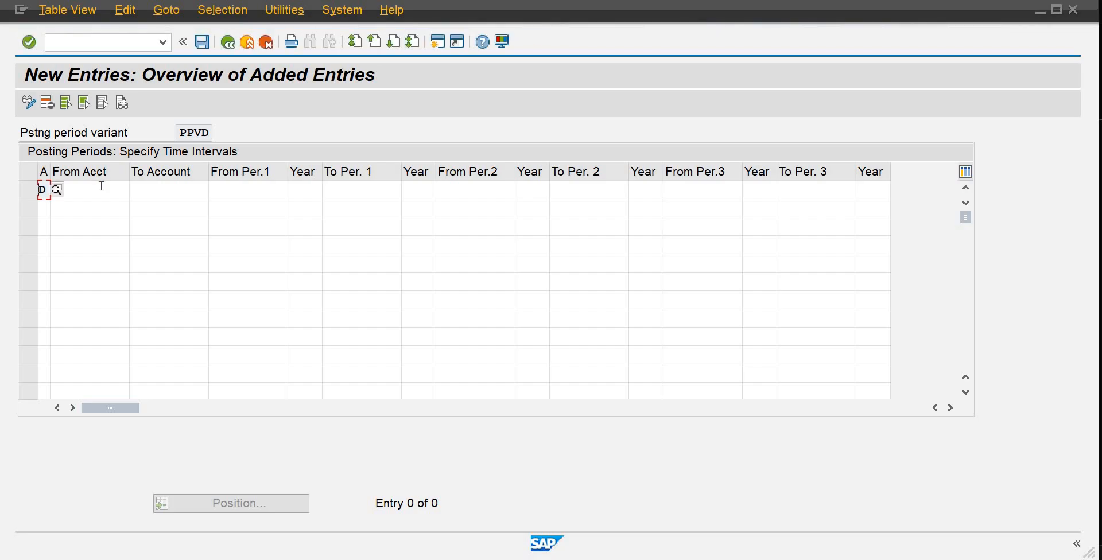
pyautogui.click(101, 185)
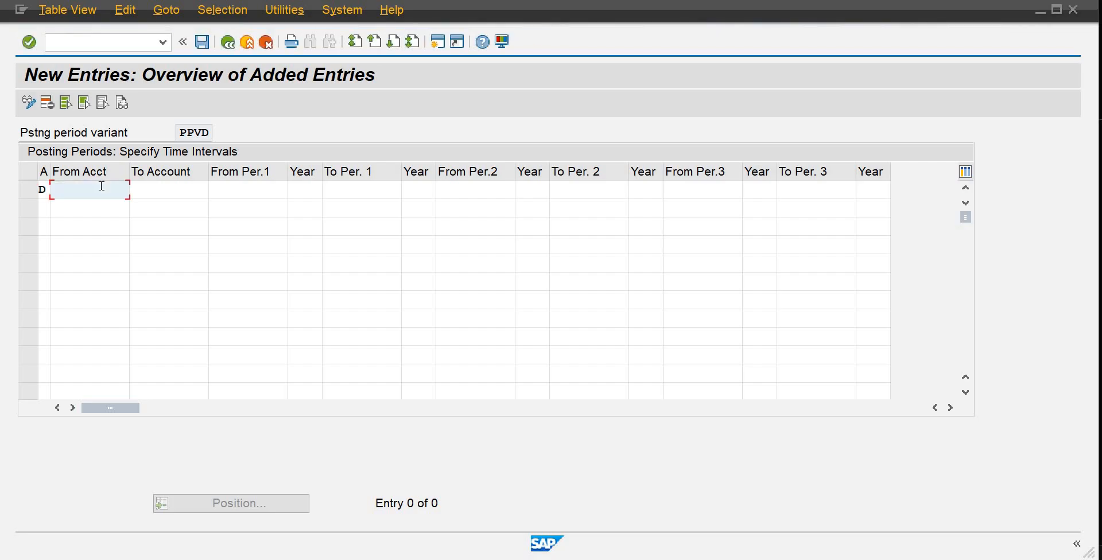
pyautogui.write('1001')
pyautogui.press('Tab')
pyautogui.write('1')
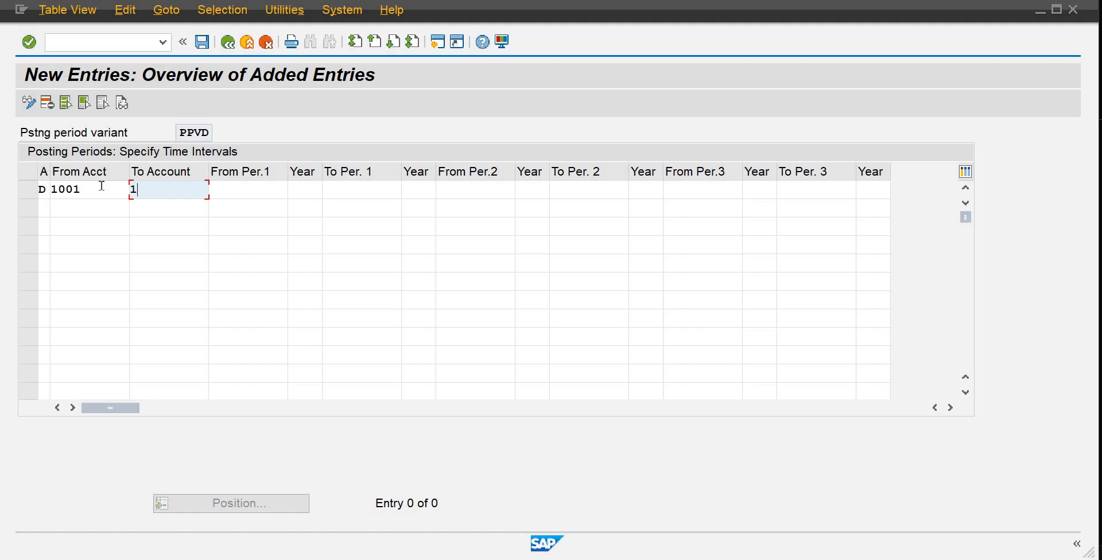
pyautogui.write('500')
# - Set the customer row's first posting interval from period 03 of 2025 to period 04 of 2025
pyautogui.click(225, 192)
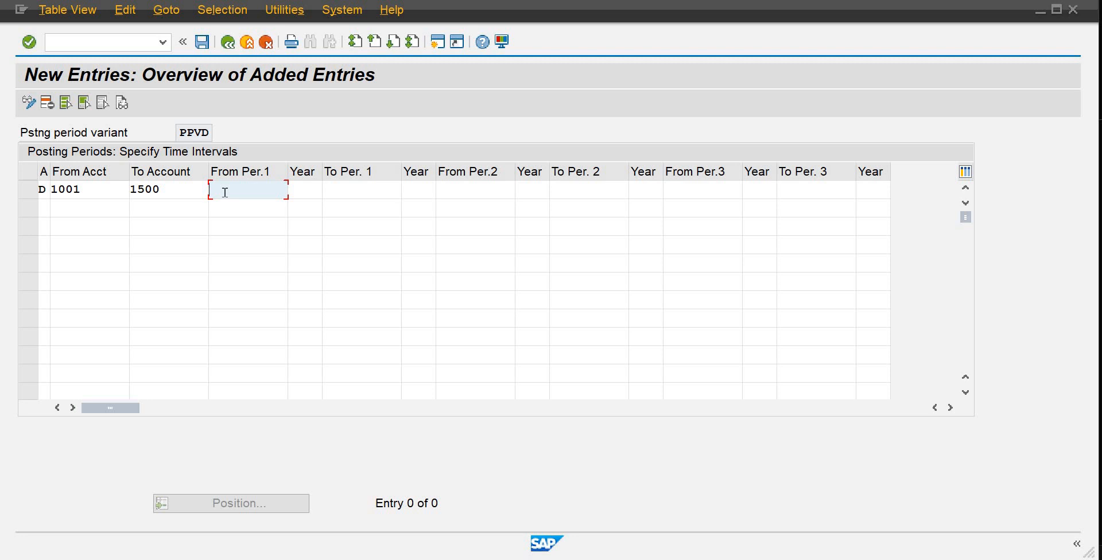
pyautogui.write('03')
pyautogui.press('Tab')
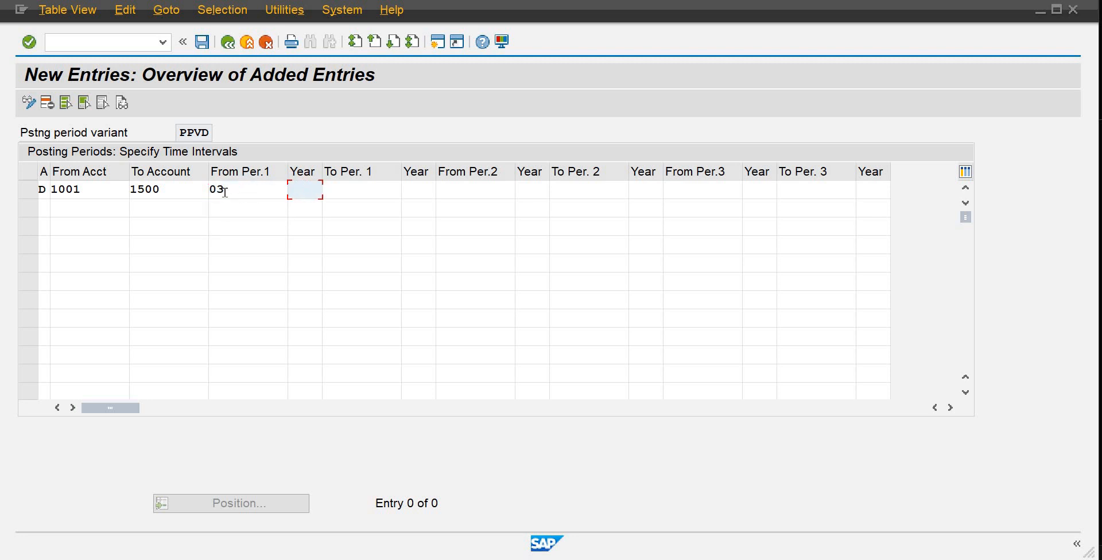
pyautogui.write('2025')
pyautogui.press('Tab')
pyautogui.write('04')
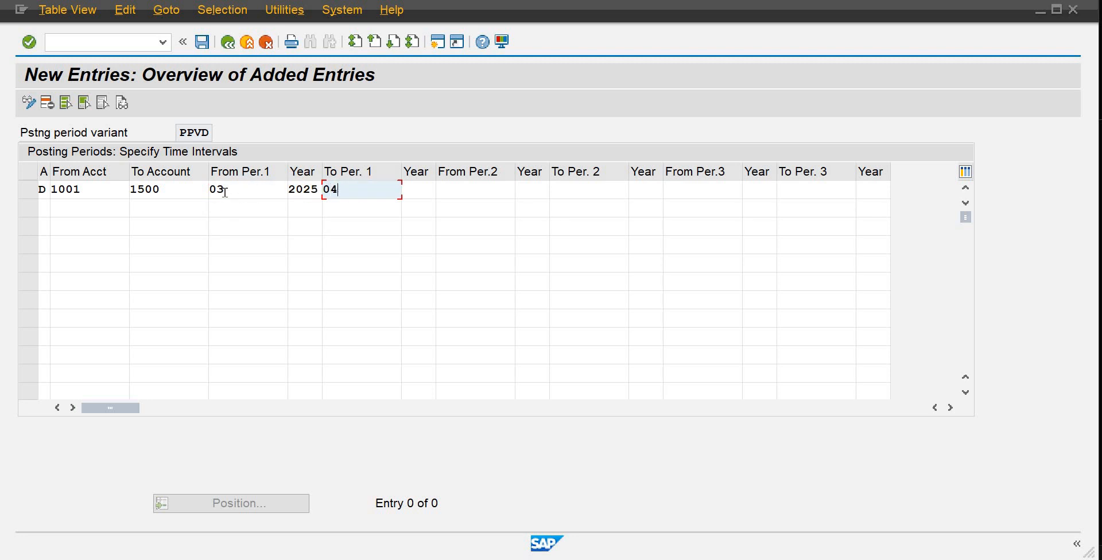
pyautogui.press('Tab')
pyautogui.write('2025')
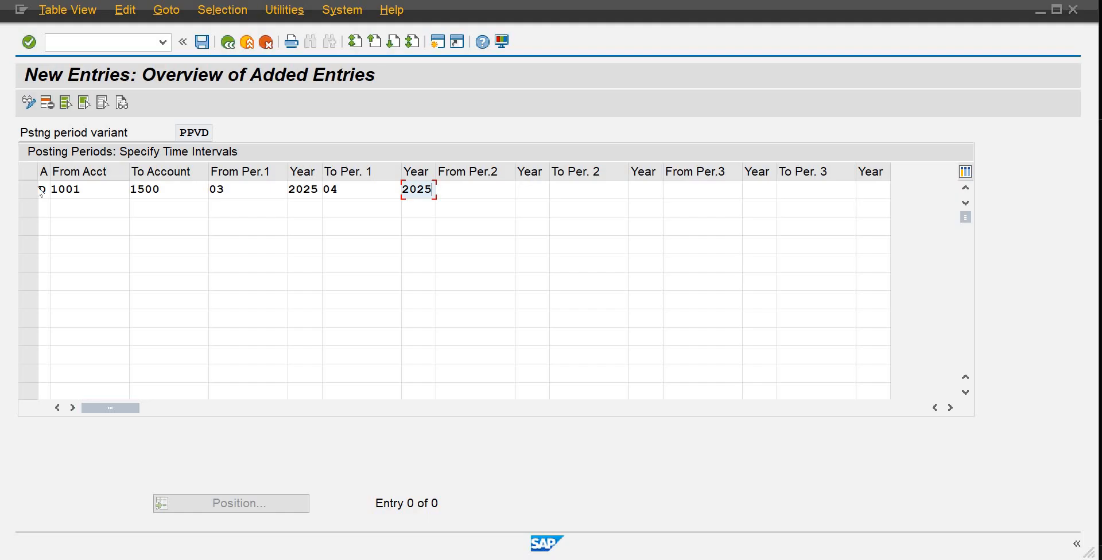
pyautogui.click(253, 190)
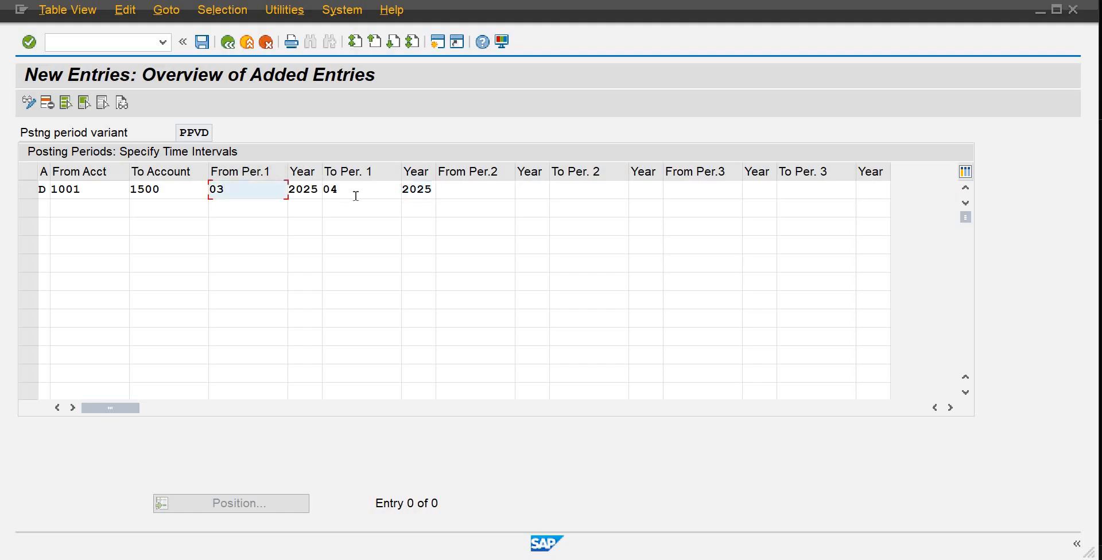
pyautogui.click(356, 193)
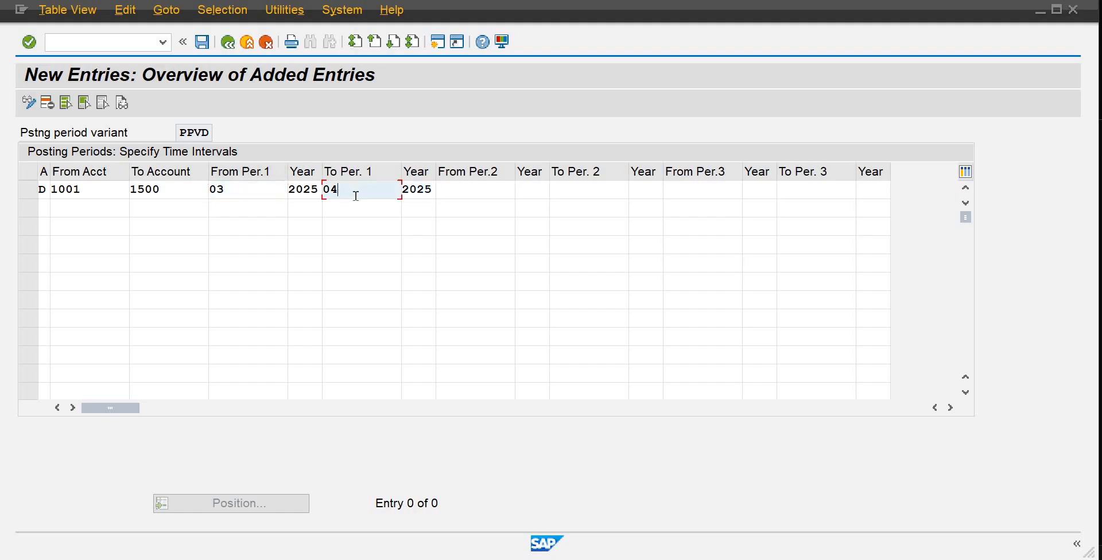
# - Add a time interval entry for account type K (Vendors) covering accounts 5000 to 5100
pyautogui.click(92, 189)
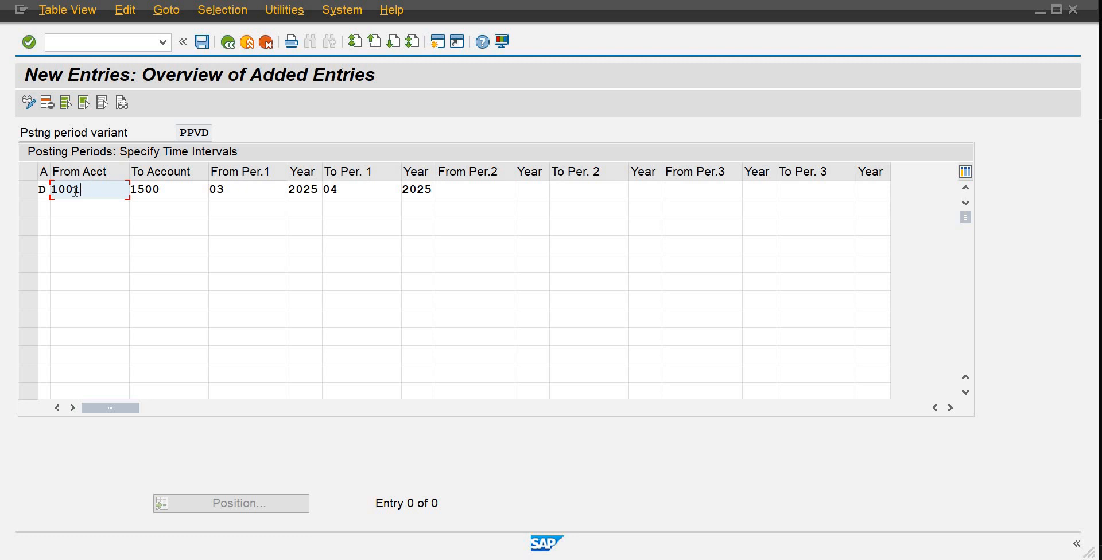
pyautogui.click(165, 195)
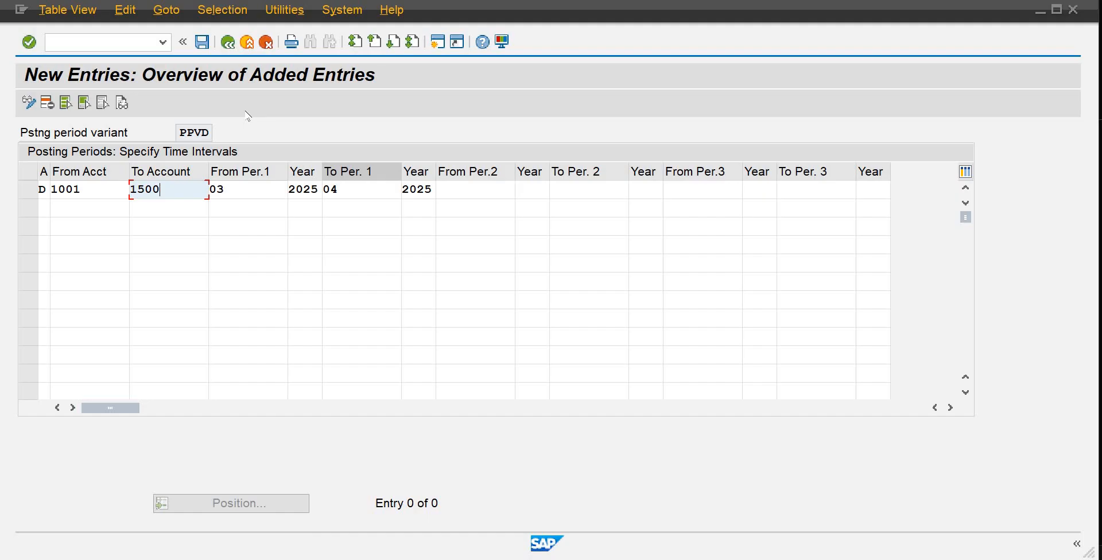
pyautogui.click(47, 205)
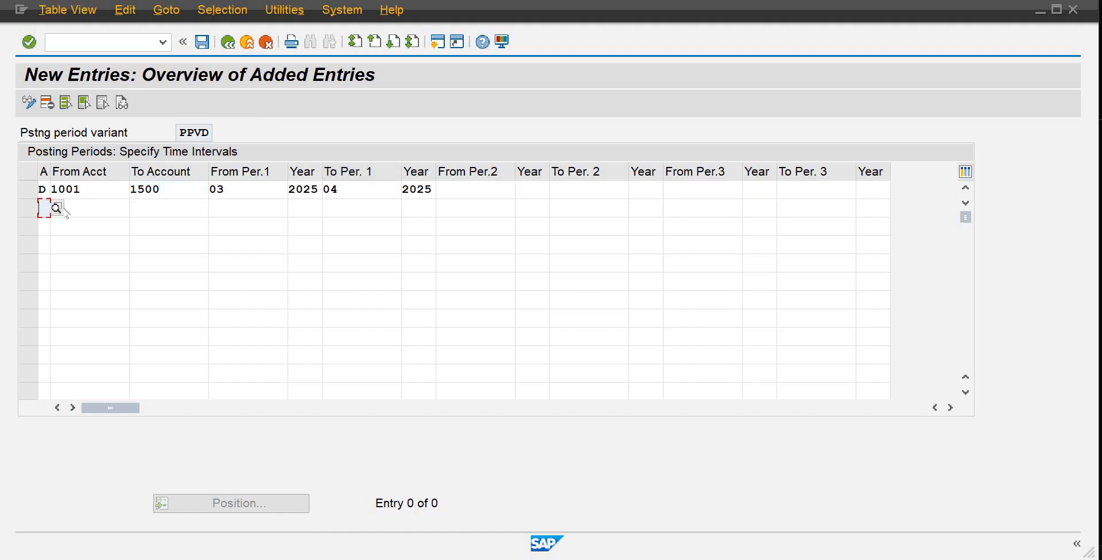
pyautogui.click(56, 208)
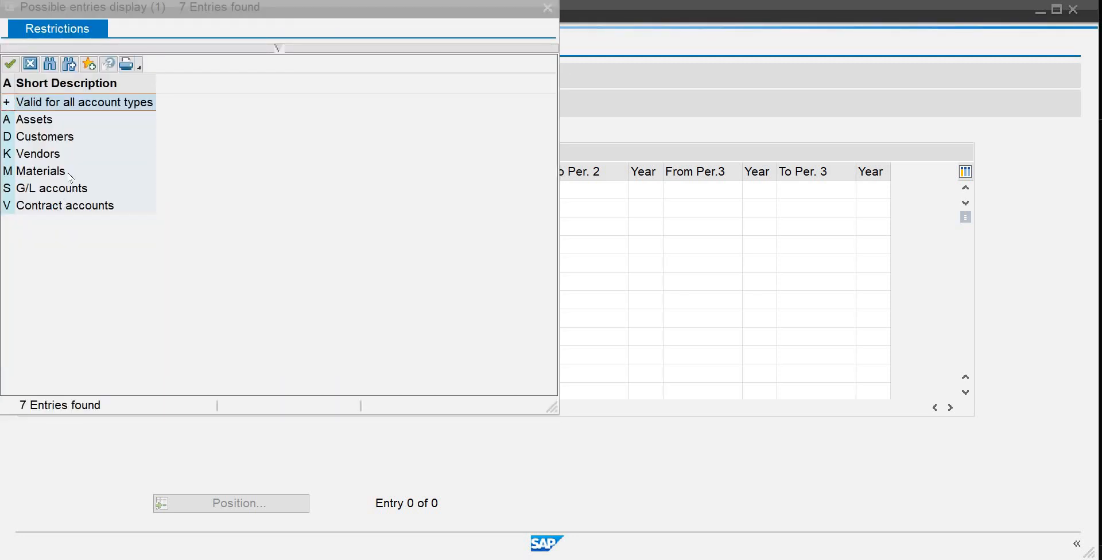
pyautogui.click(52, 153)
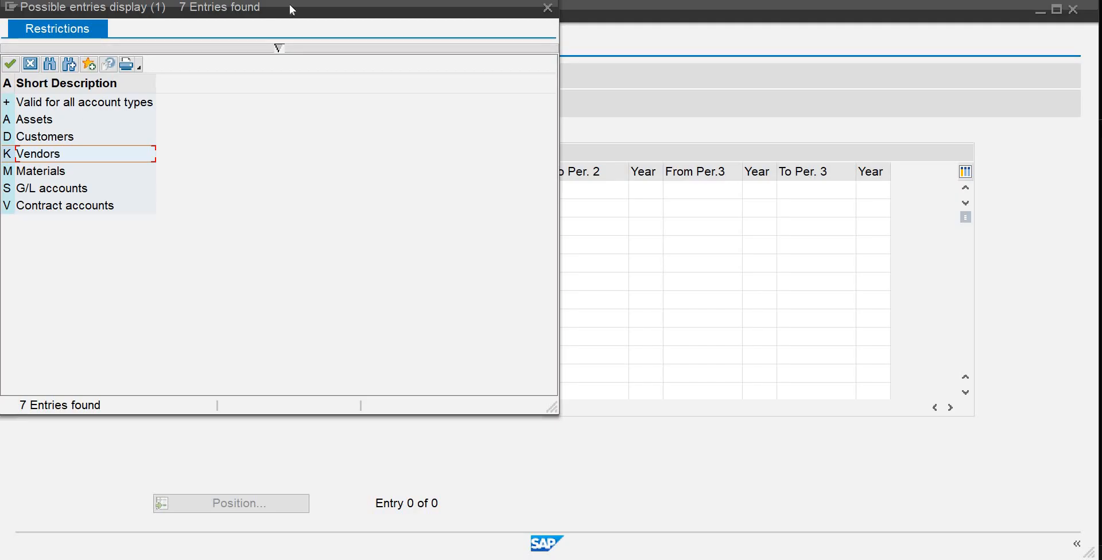
pyautogui.moveTo(291, 8); pyautogui.dragTo(318, 28)
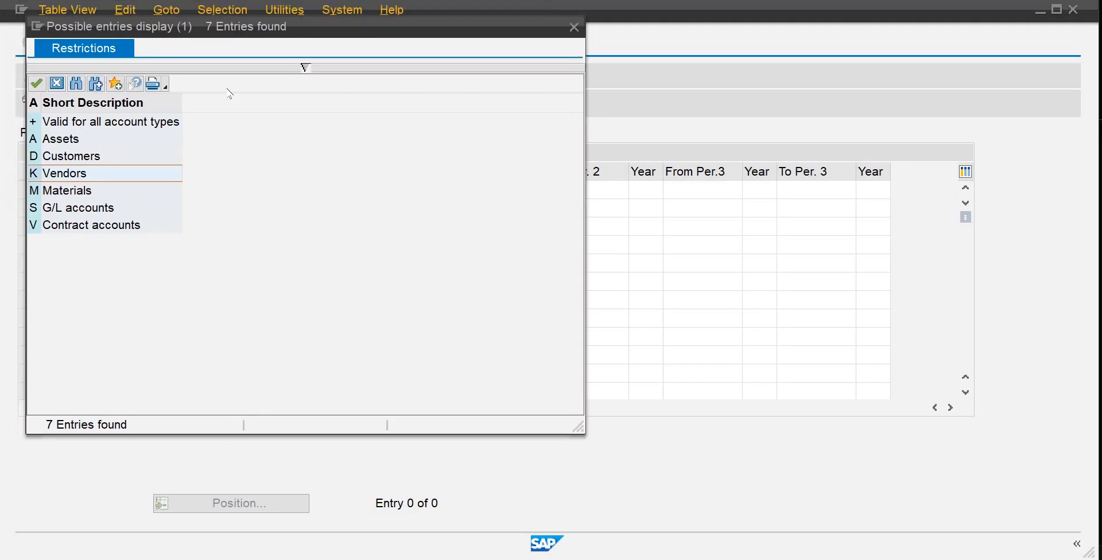
pyautogui.doubleClick(81, 173)
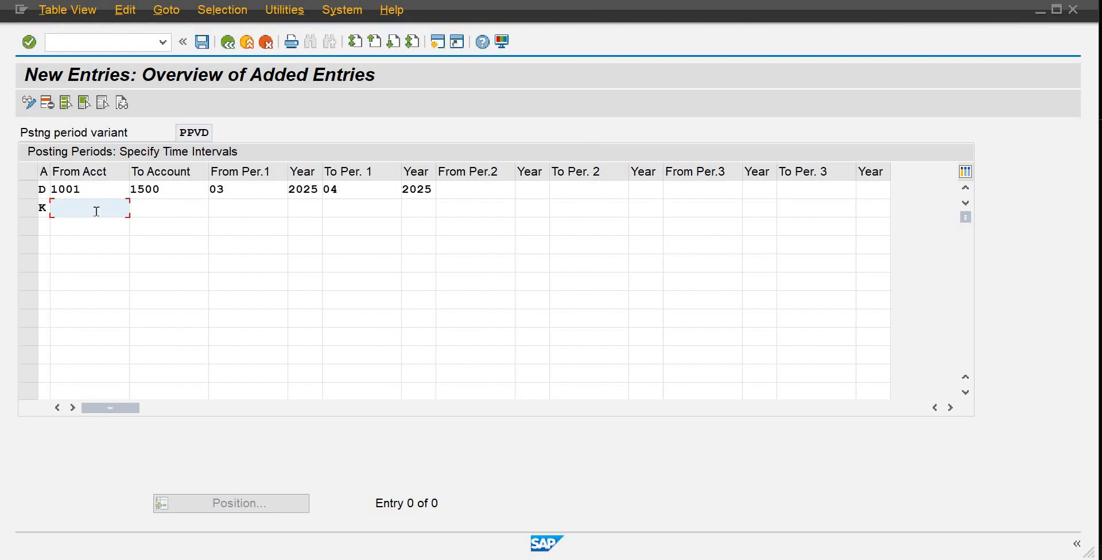
pyautogui.write('5000')
pyautogui.click(153, 210)
pyautogui.write('5100')
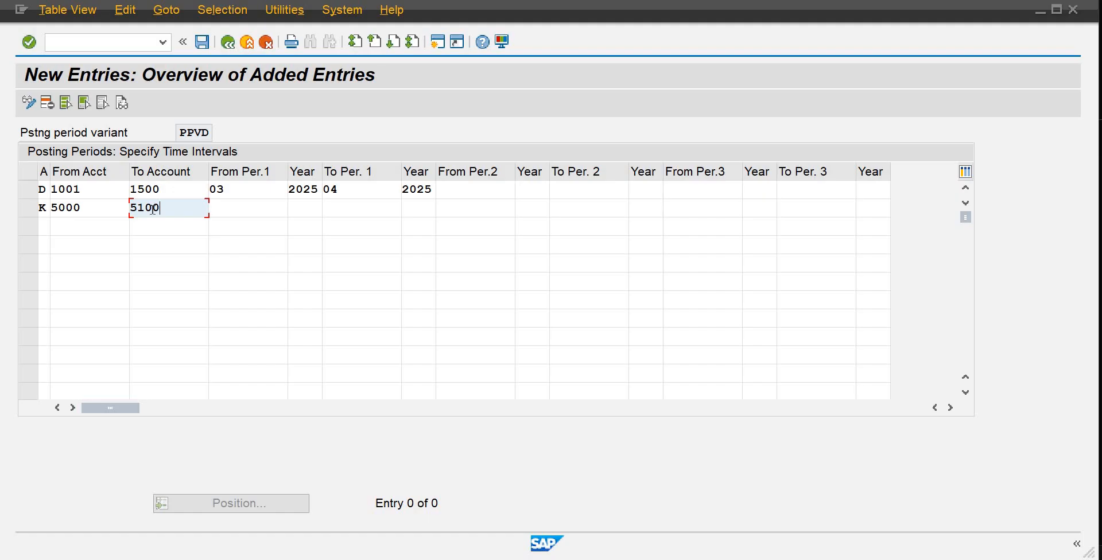
# - Set the vendor row's first posting interval from period 09 of 2025 to period 10 of 2025
pyautogui.click(223, 207)
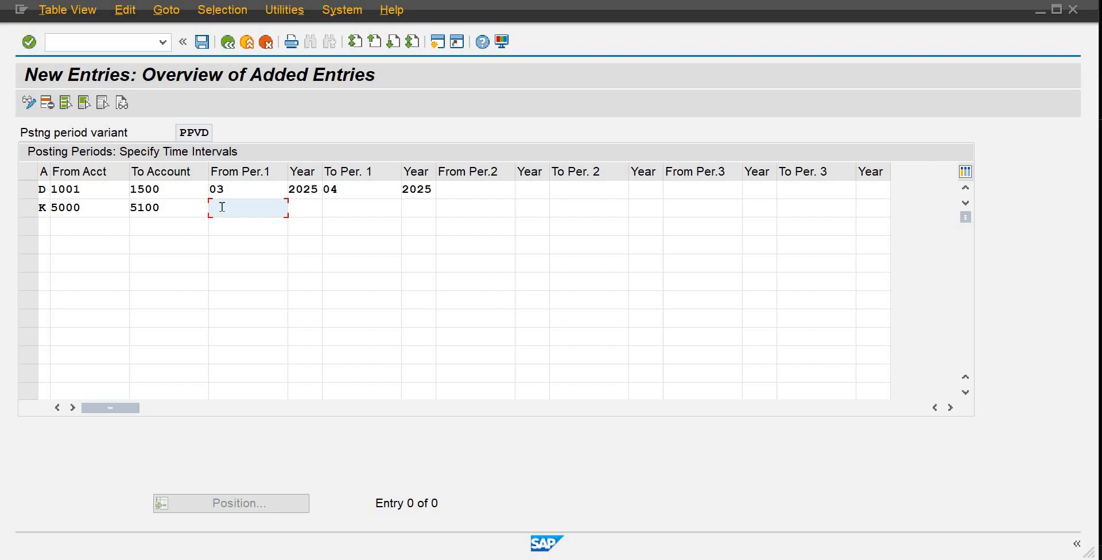
pyautogui.write('09')
pyautogui.press('Tab')
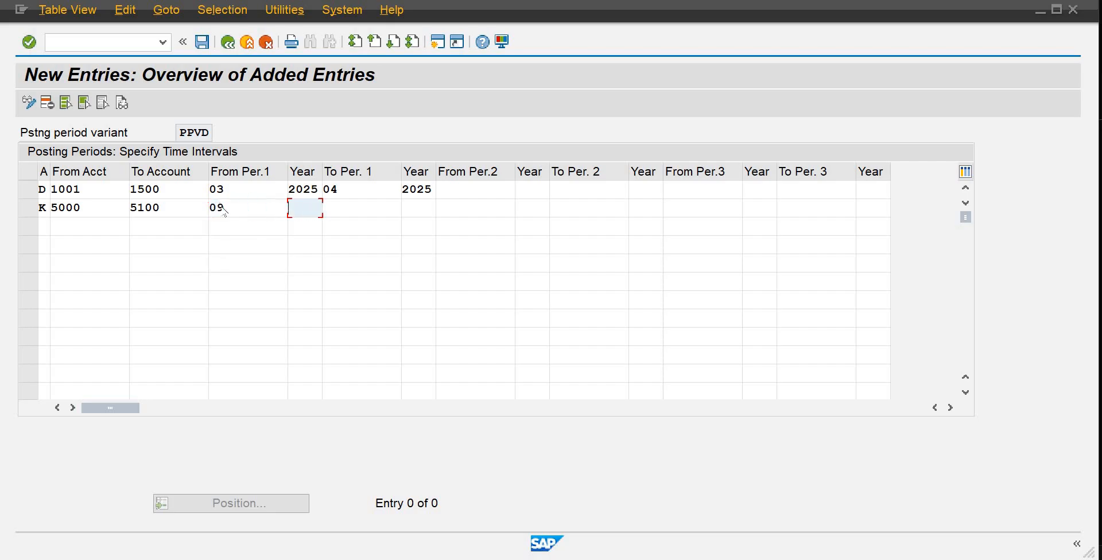
pyautogui.write('2025')
pyautogui.press('Tab')
pyautogui.write('10')
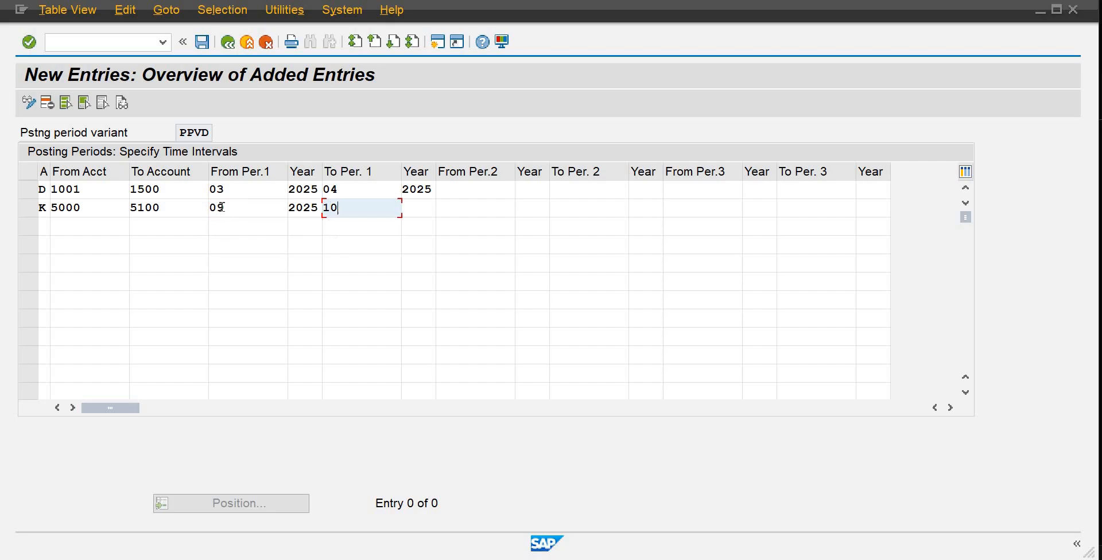
pyautogui.press('Tab')
pyautogui.write('2025')
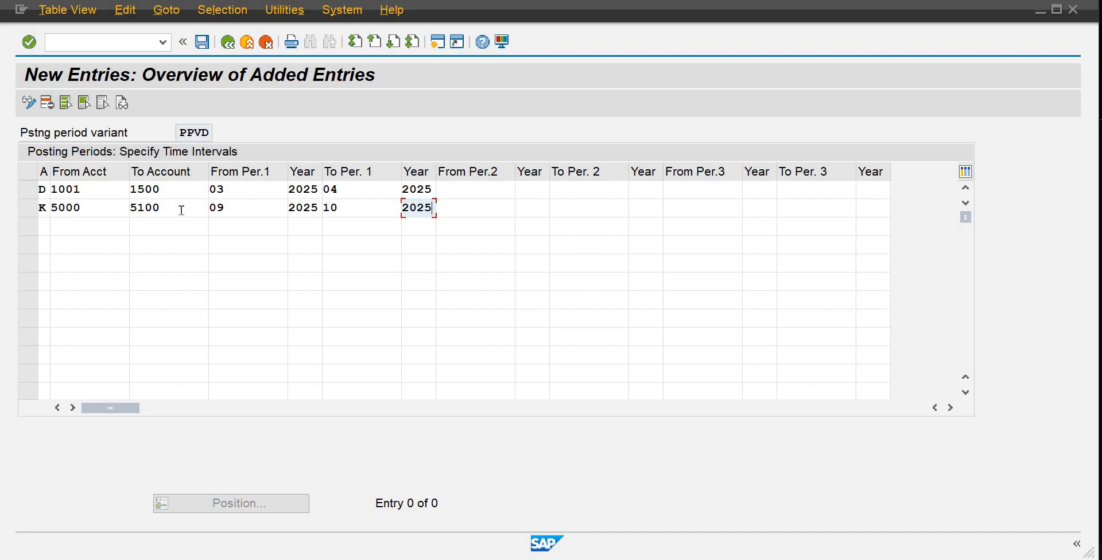
pyautogui.click(235, 207)
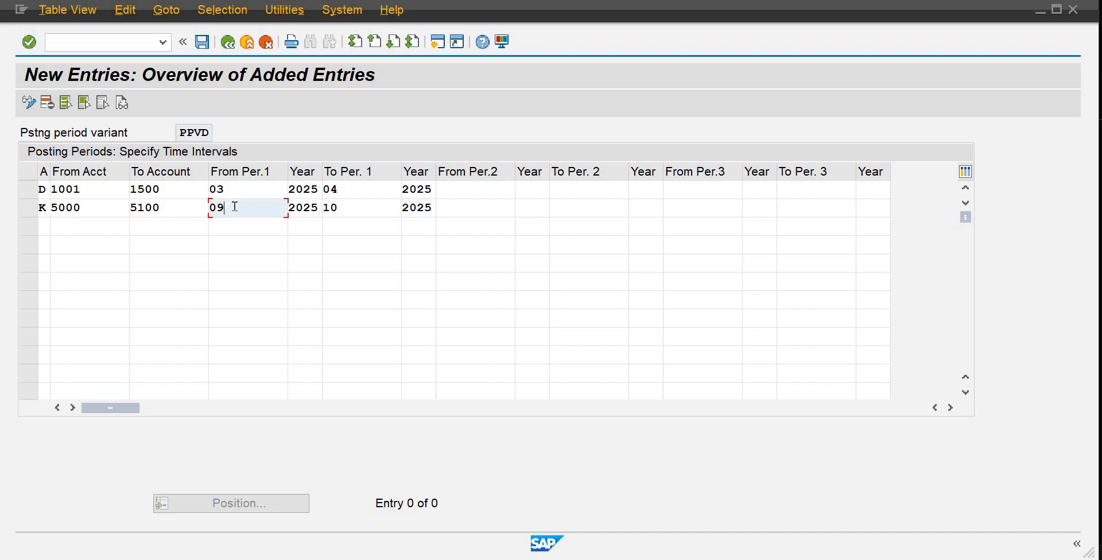
pyautogui.click(341, 205)
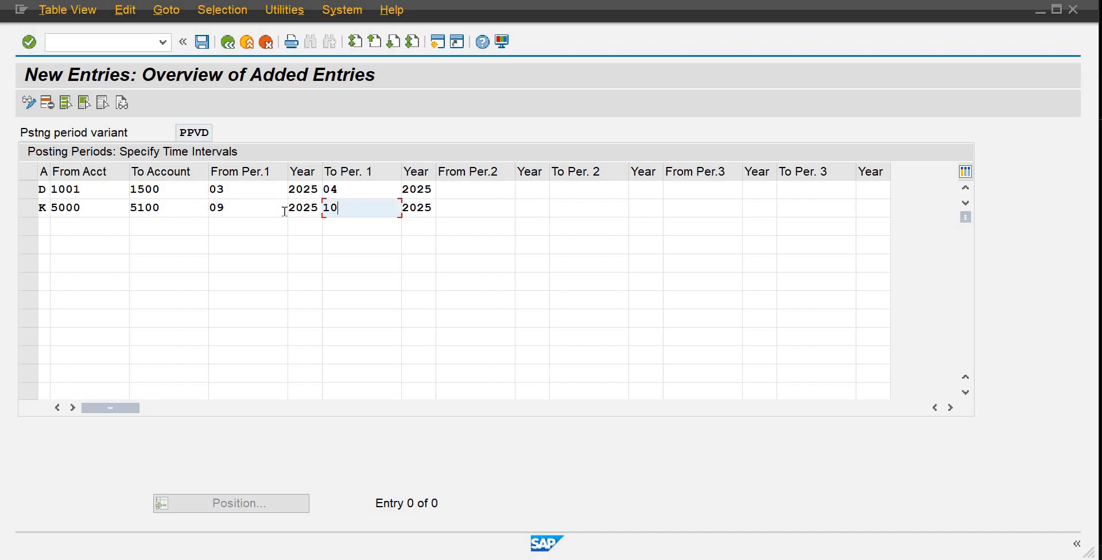
pyautogui.click(96, 207)
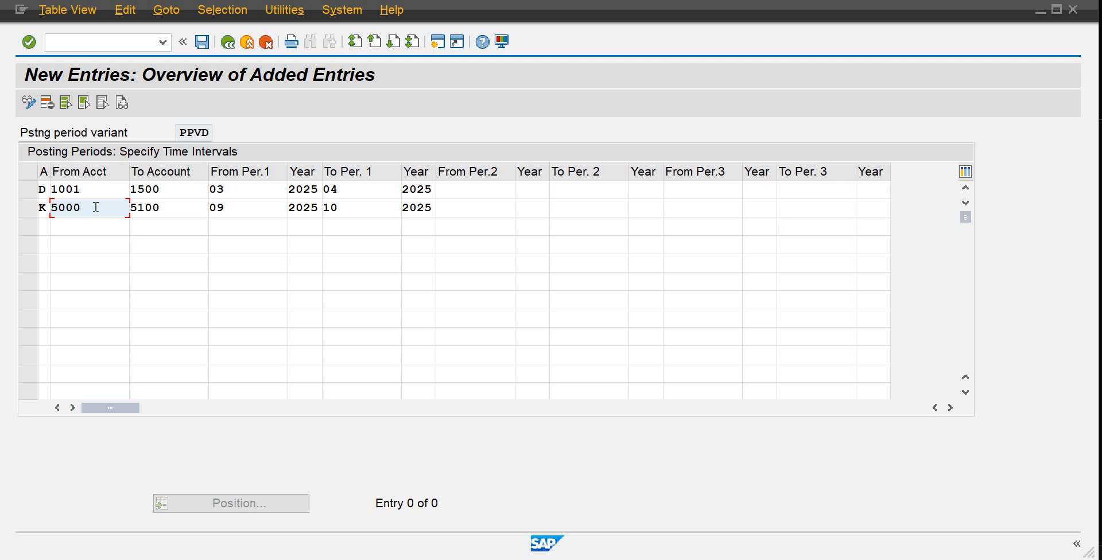
pyautogui.click(165, 206)
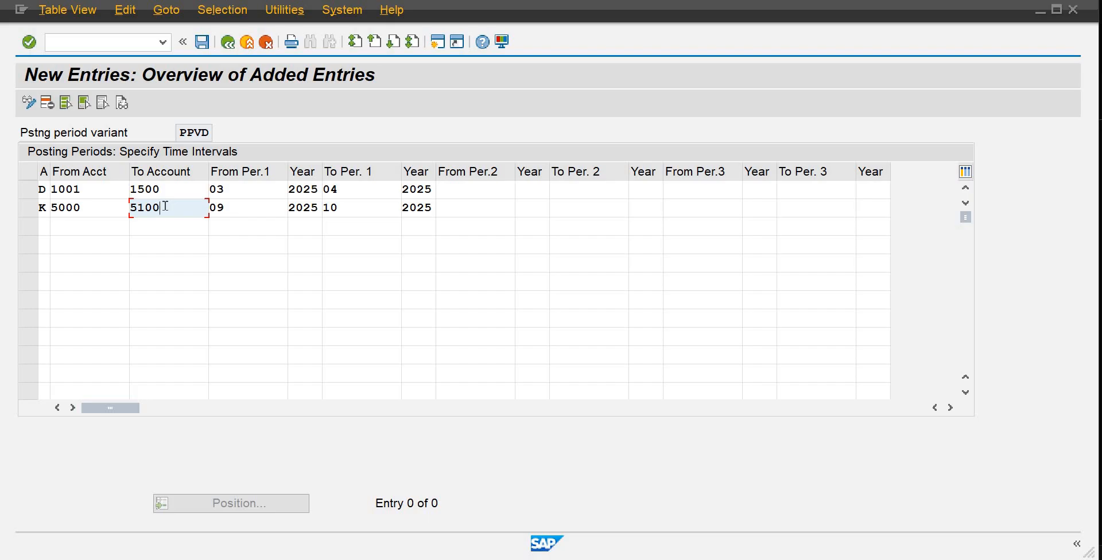
pyautogui.click(45, 226)
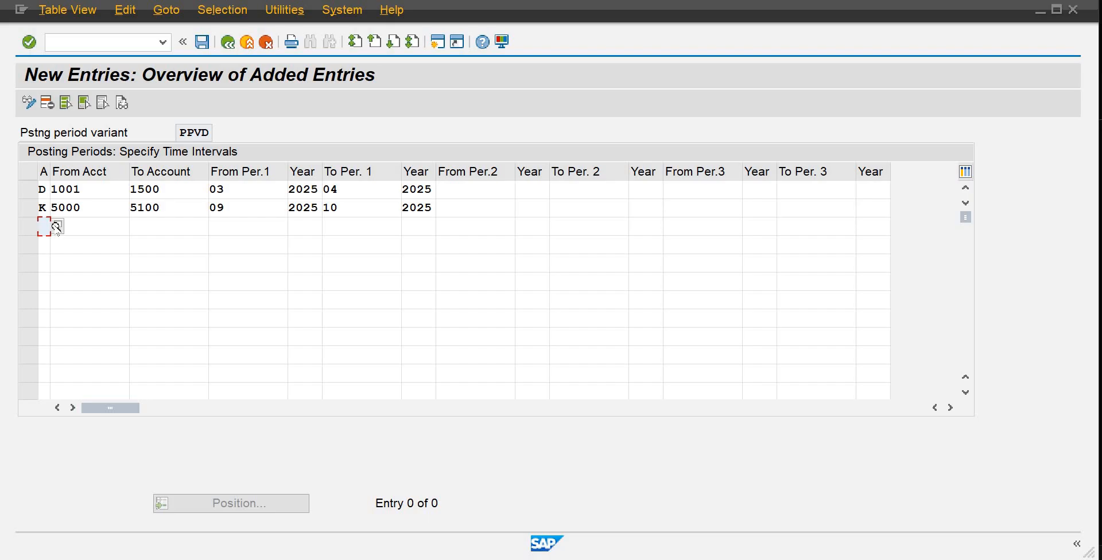
pyautogui.click(232, 209)
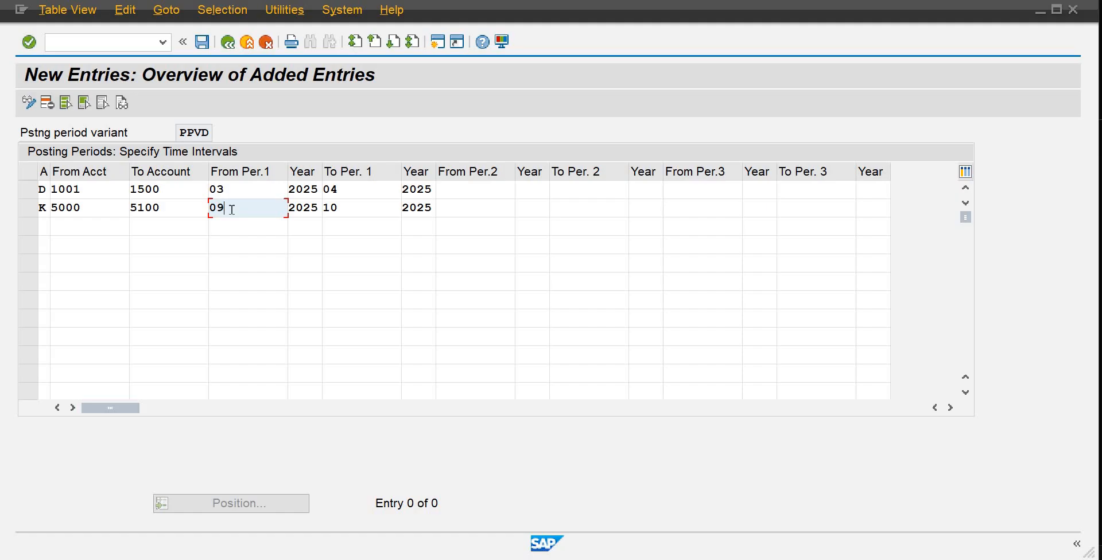
# - Set the first interval's end period to 03 in the customer row for accounts 1001 to 1500
pyautogui.click(344, 186)
pyautogui.press('BackSpace')
pyautogui.write('3')
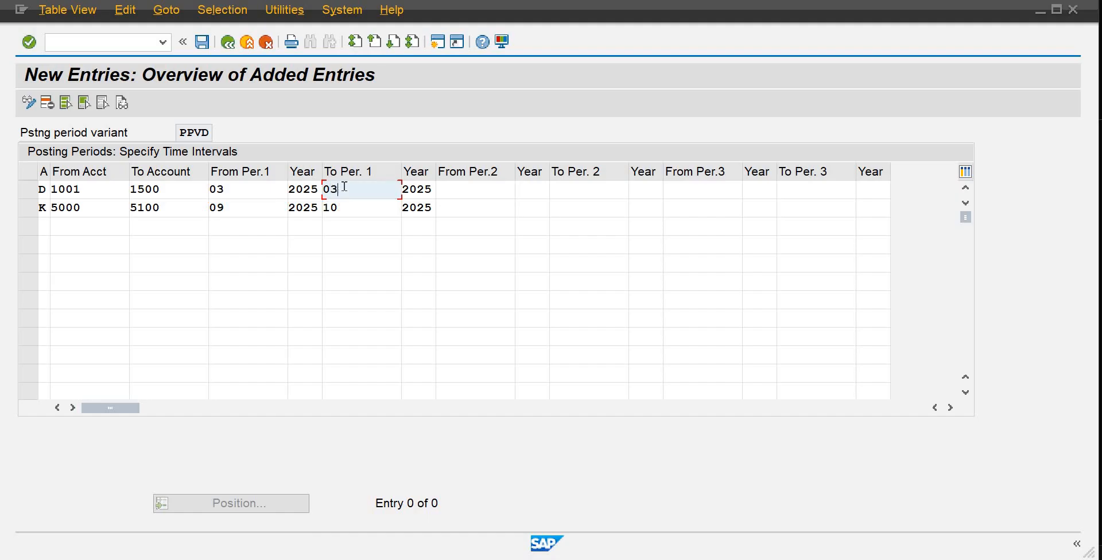
# - Add a second time interval entry for account type D (Customers) covering accounts 1501 to 1800
pyautogui.click(45, 225)
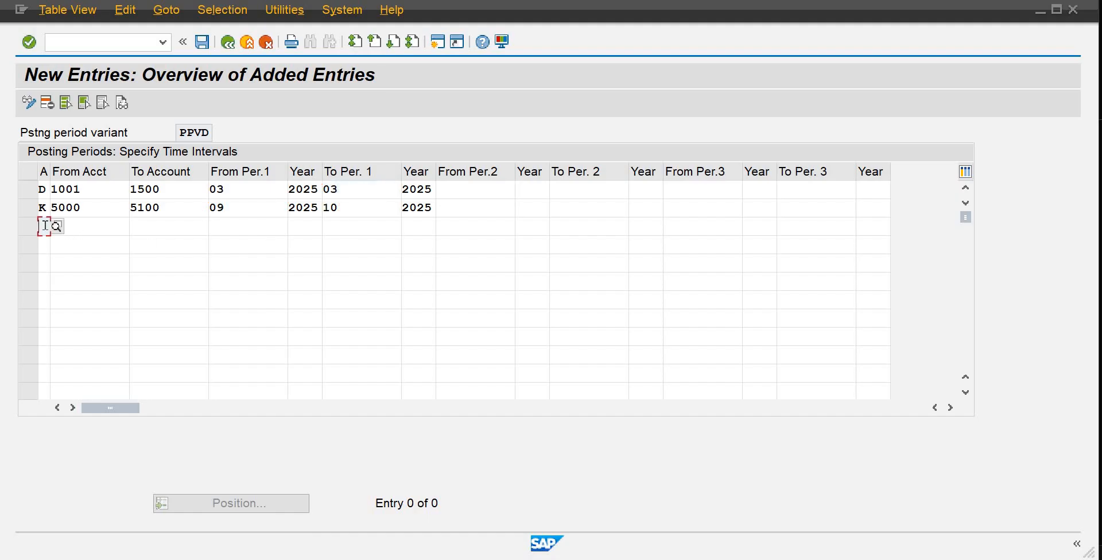
pyautogui.write('D ')
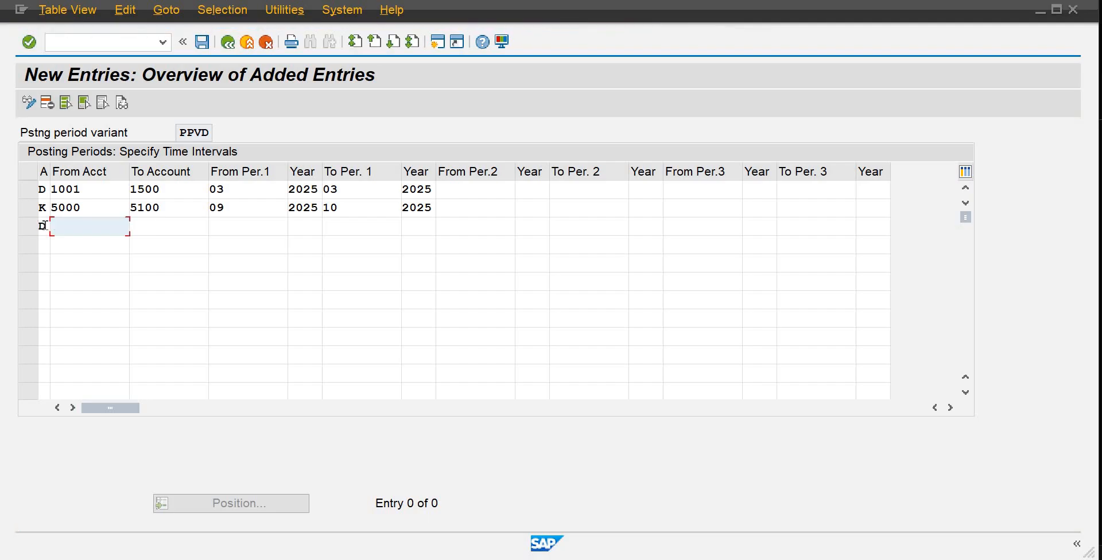
pyautogui.write('1')
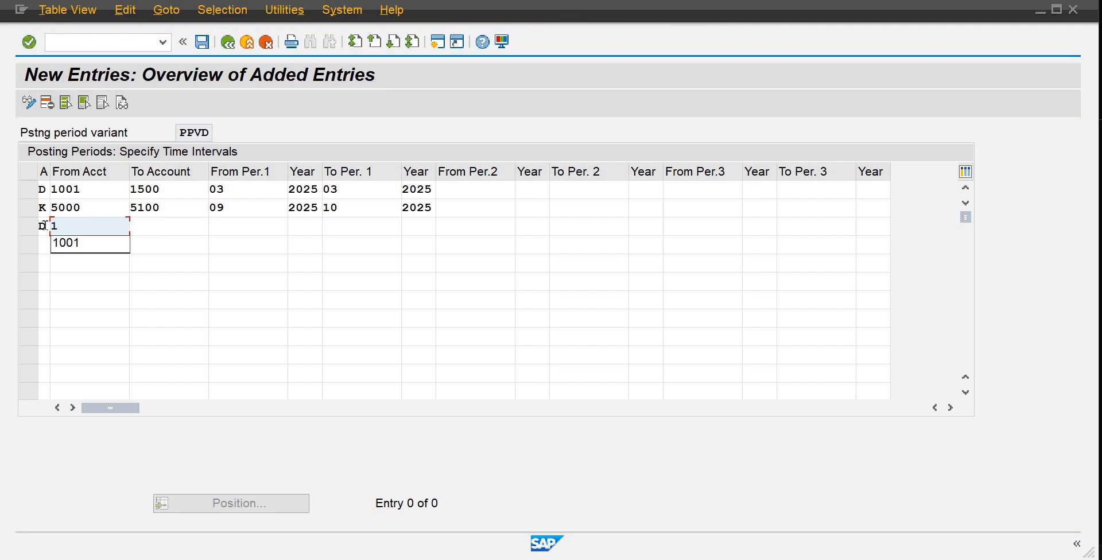
pyautogui.write('501 ')
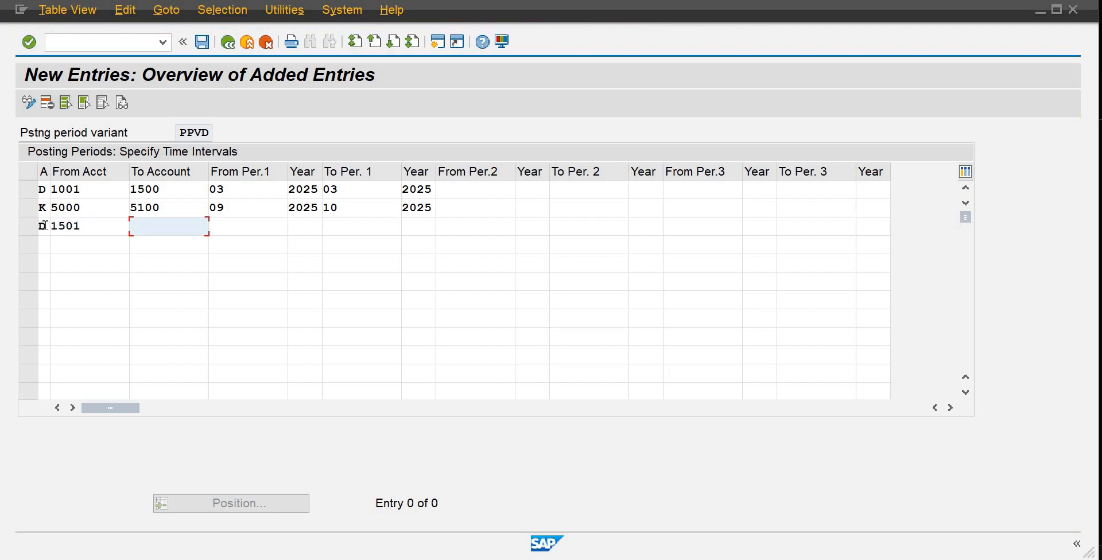
pyautogui.write('1800')
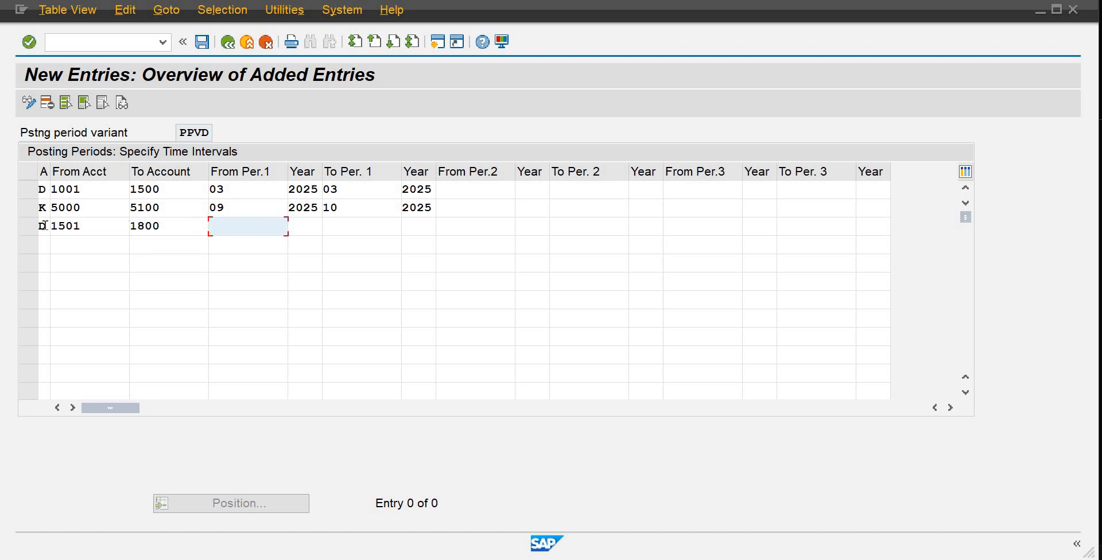
# - Set the second customer row's first posting interval from period 05 of 2025 to period 05 of 2025
pyautogui.write('05')
pyautogui.press('Tab')
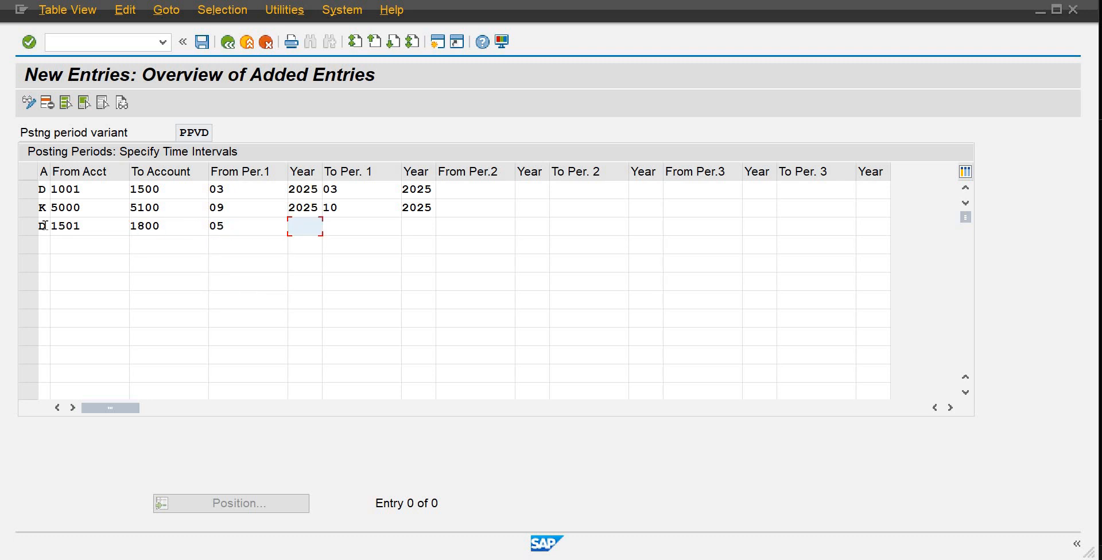
pyautogui.write('2025')
pyautogui.press('Tab')
pyautogui.write('05')
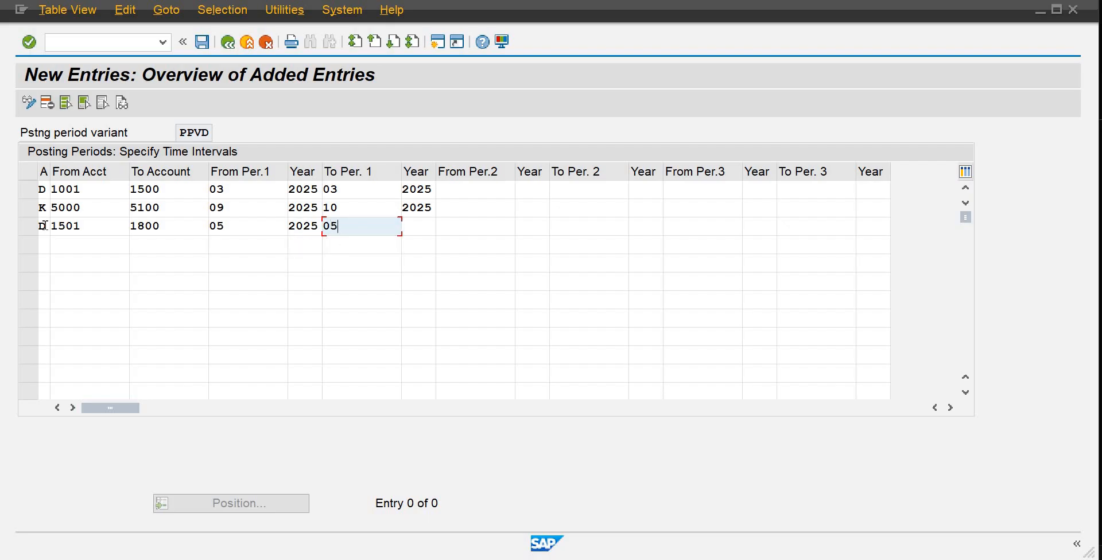
pyautogui.click(411, 228)
pyautogui.write('2025')
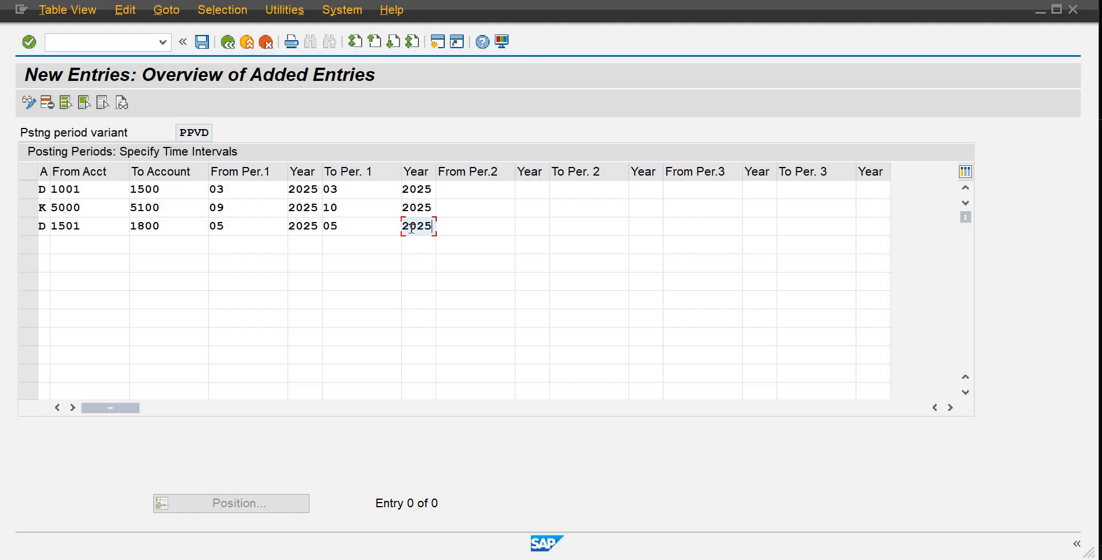
# - Change the starting account of the second customer row to 1500
pyautogui.click(121, 226)
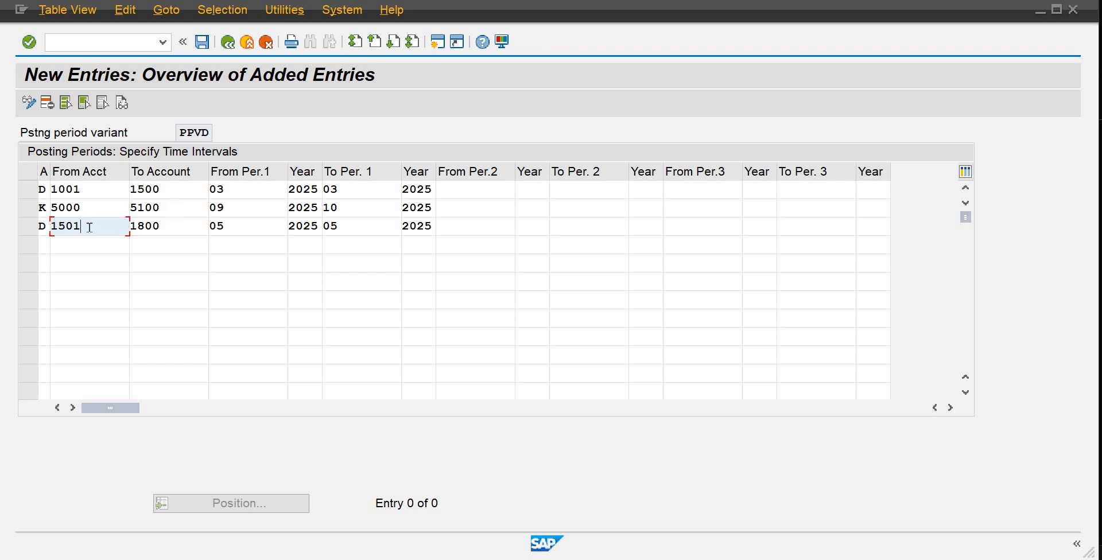
pyautogui.press('BackSpace')
pyautogui.write('0')
pyautogui.click(242, 196)
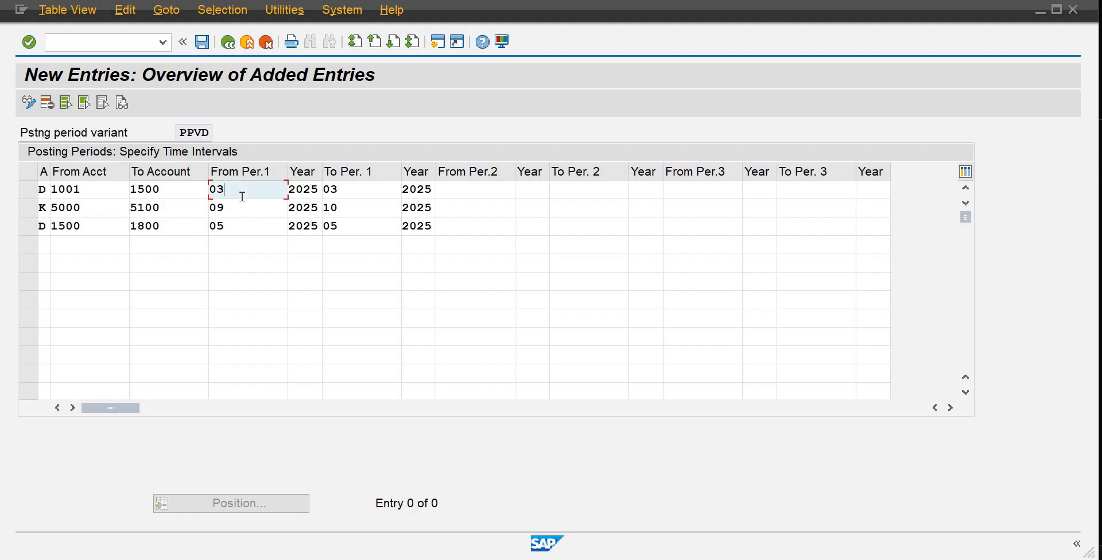
pyautogui.click(240, 232)
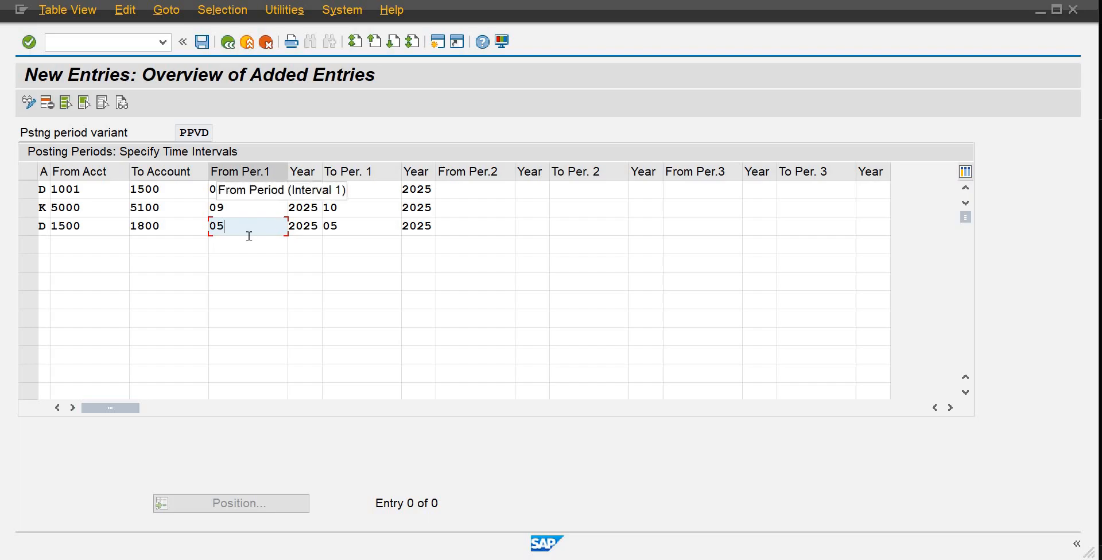
pyautogui.click(249, 237)
pyautogui.click(249, 233)
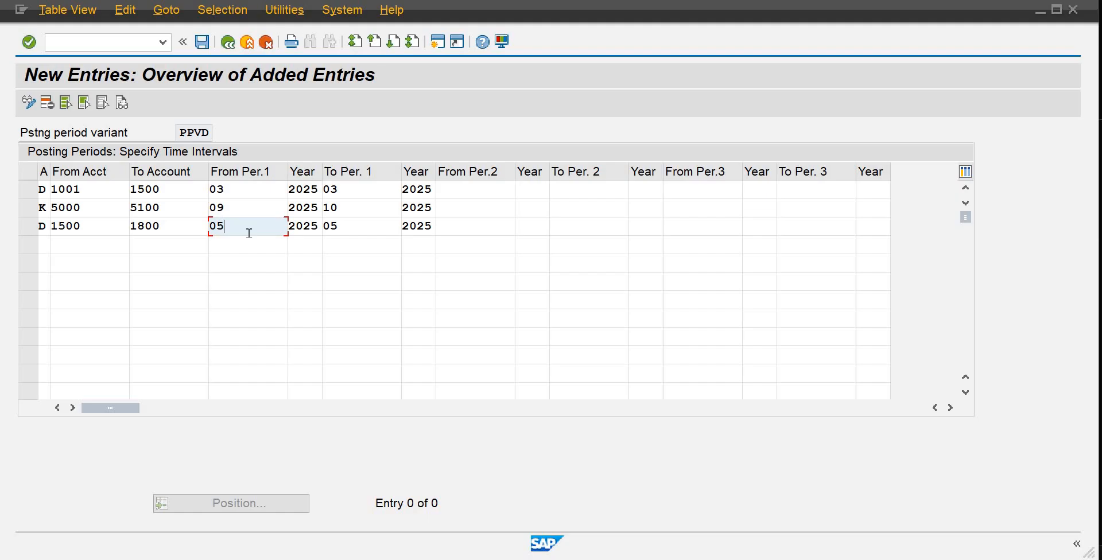
pyautogui.click(254, 191)
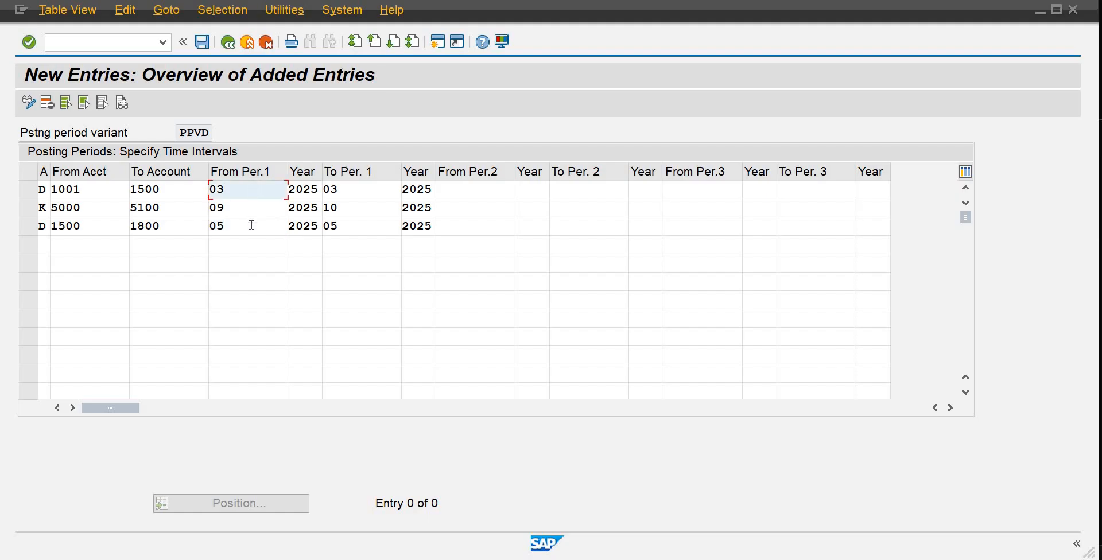
pyautogui.click(251, 224)
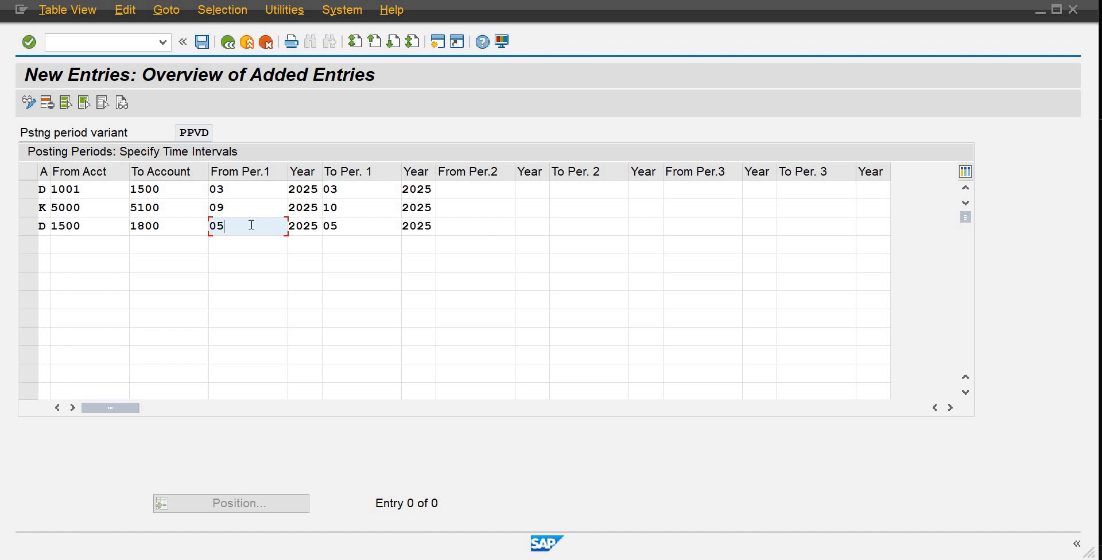
pyautogui.click(51, 227)
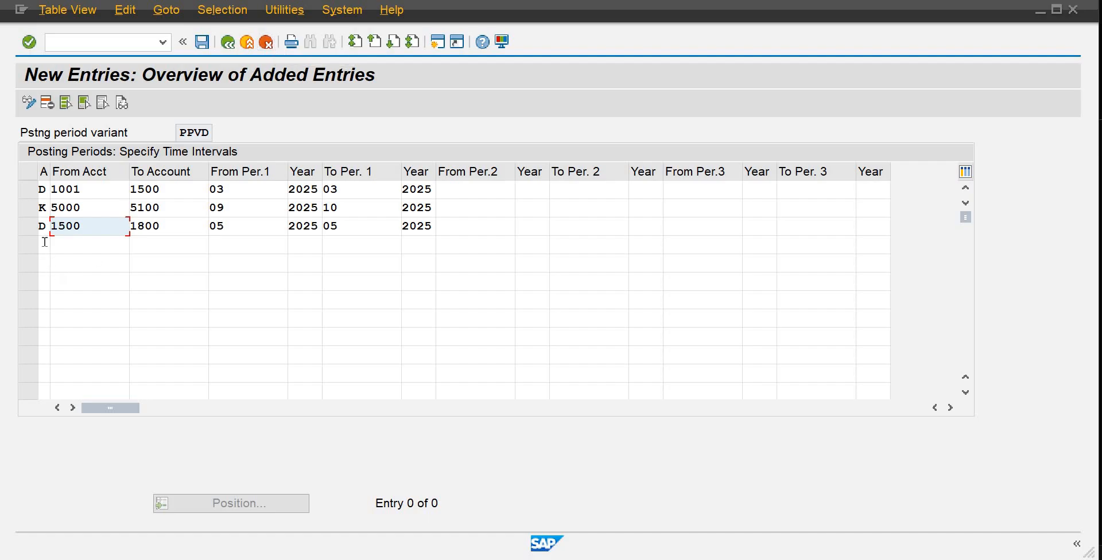
pyautogui.click(44, 242)
pyautogui.click(269, 46)
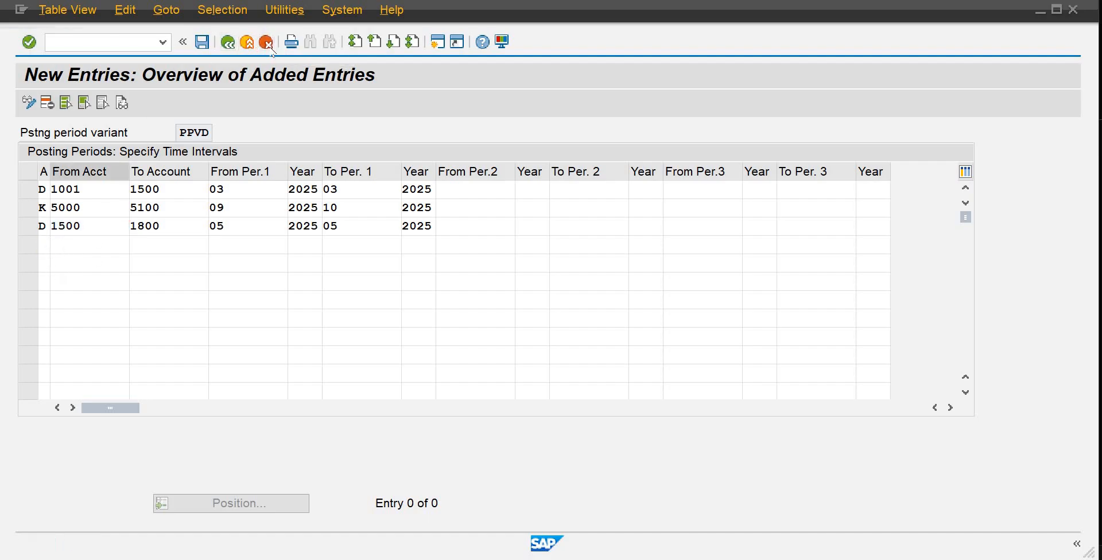
# - Discard the unsaved customer and vendor rows and start a new entry valid for all account types (+), leaving the account range blank
pyautogui.click(316, 320)
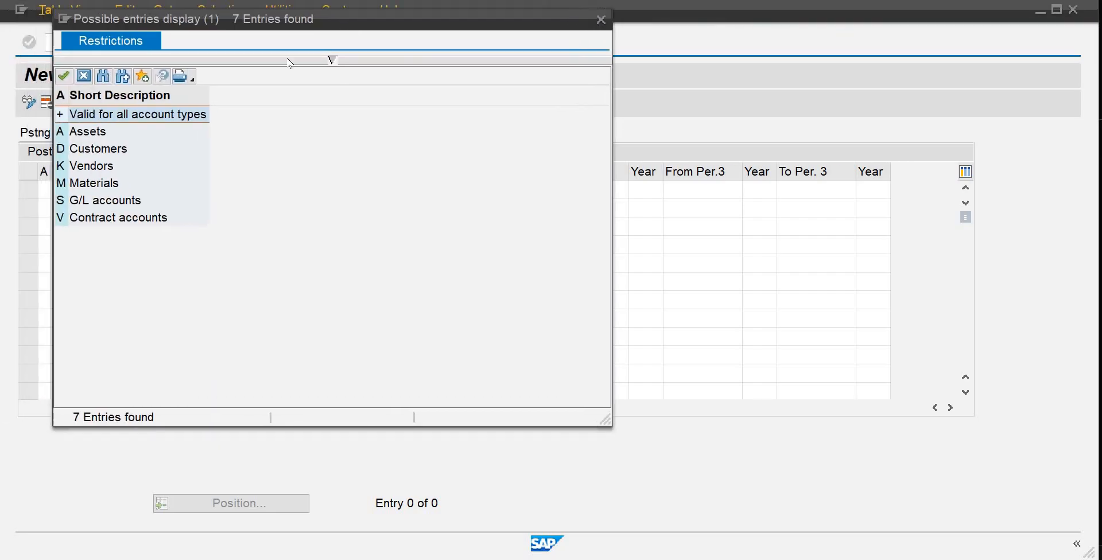
pyautogui.doubleClick(61, 115)
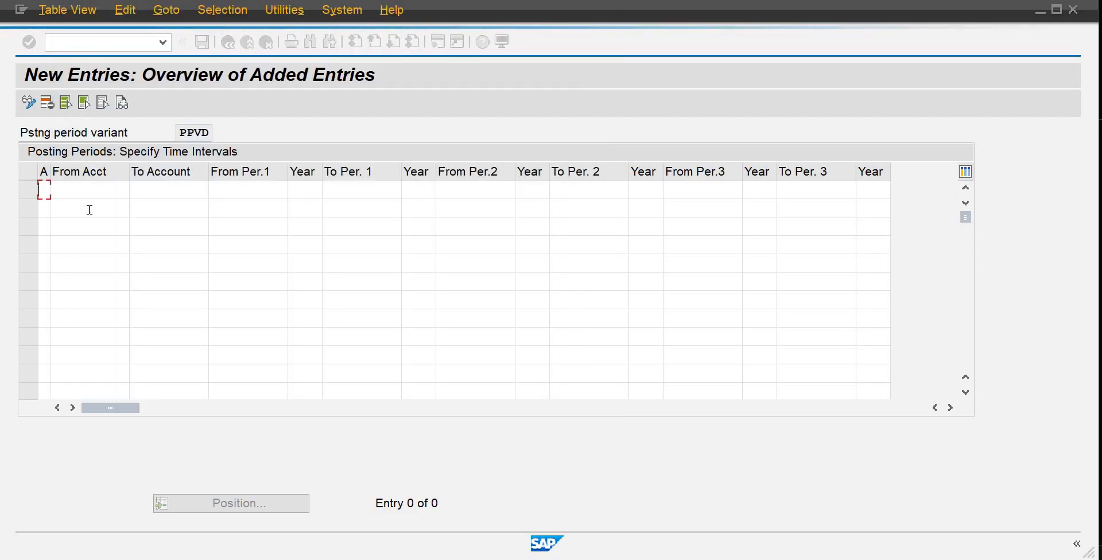
pyautogui.click(108, 190)
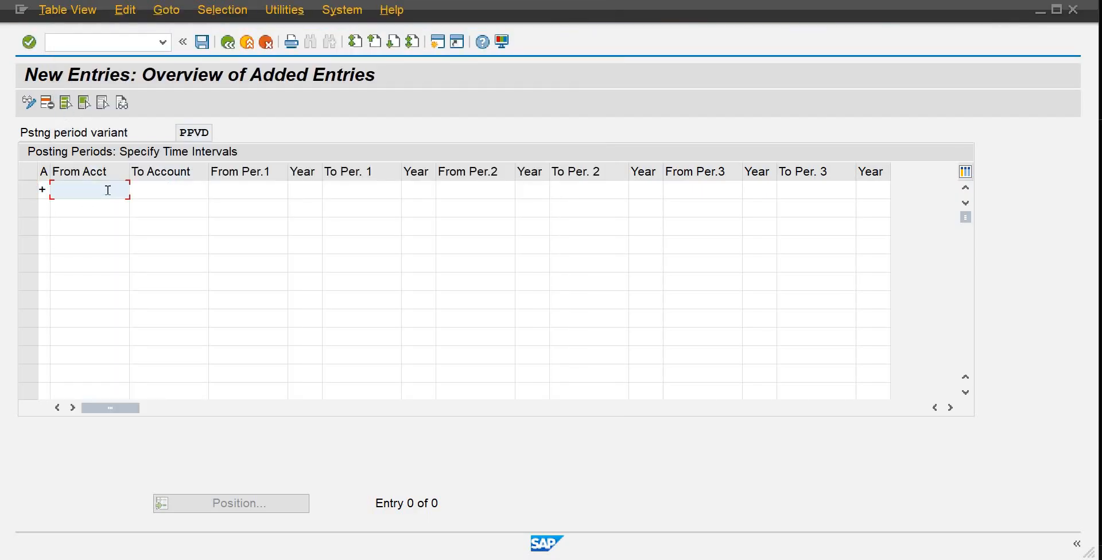
pyautogui.click(165, 186)
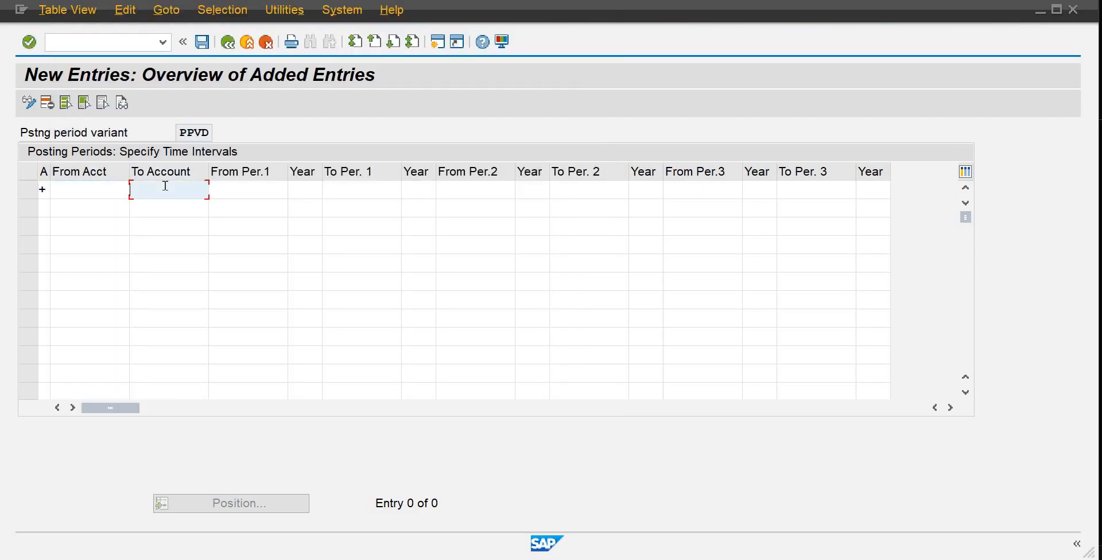
# - Start the first posting interval of the all-account-types row at period 01 of 2025
pyautogui.click(241, 185)
pyautogui.write('01')
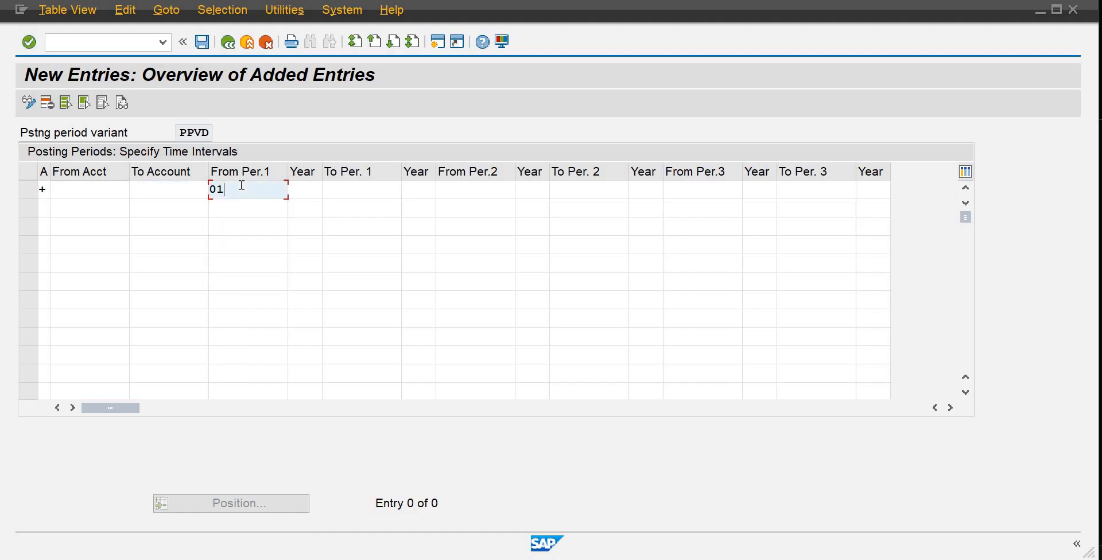
pyautogui.press('Tab')
pyautogui.write('2002')
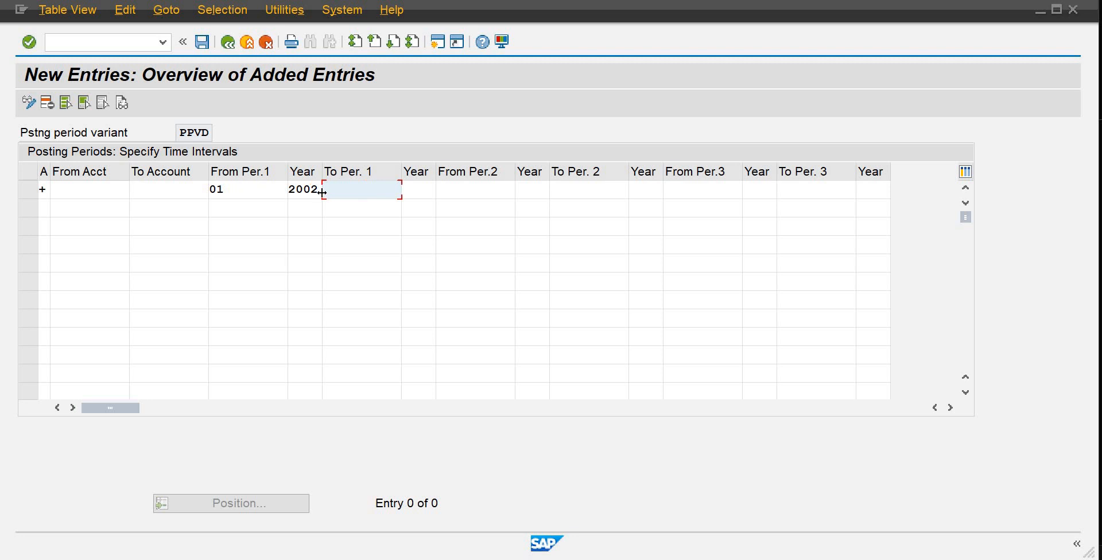
pyautogui.press('Tab')
pyautogui.click(319, 193)
pyautogui.press('BackSpace')
pyautogui.press('BackSpace')
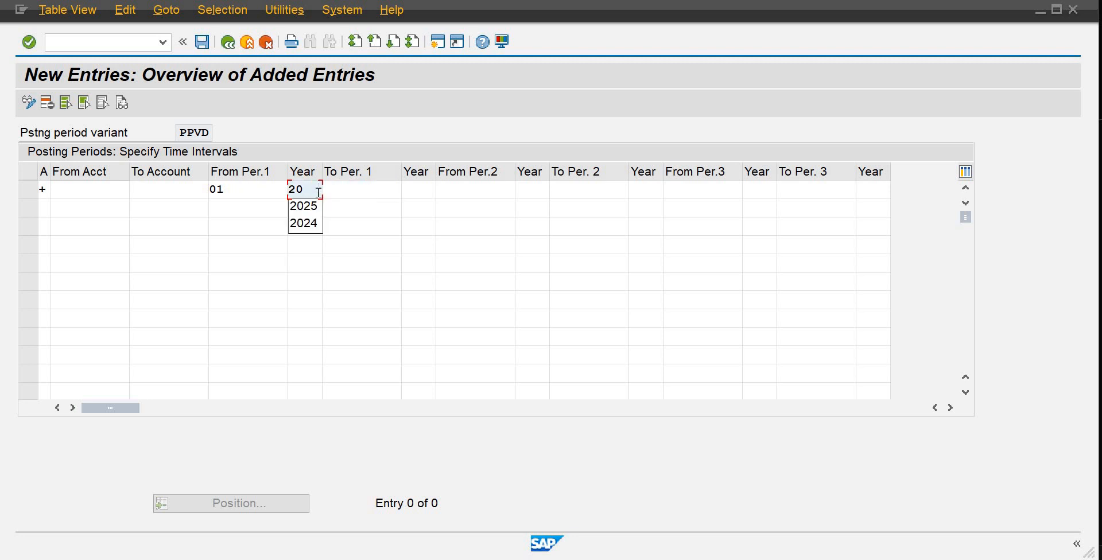
pyautogui.write('25')
pyautogui.press('Tab')
# - End the first posting interval of the all-account-types row at period 12 of 2025
pyautogui.write('12')
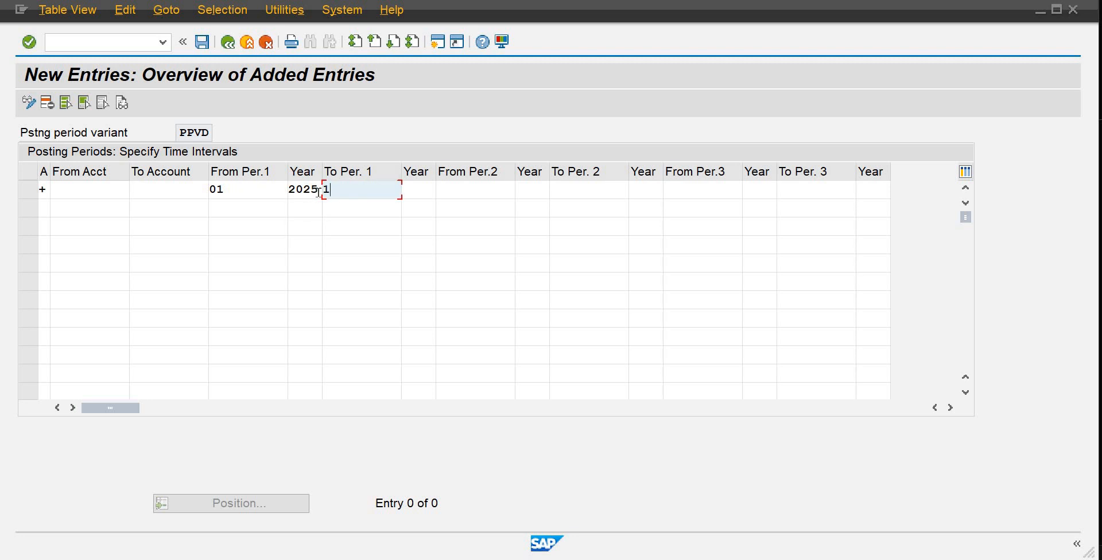
pyautogui.press('Tab')
pyautogui.write('2025')
pyautogui.press('Tab')
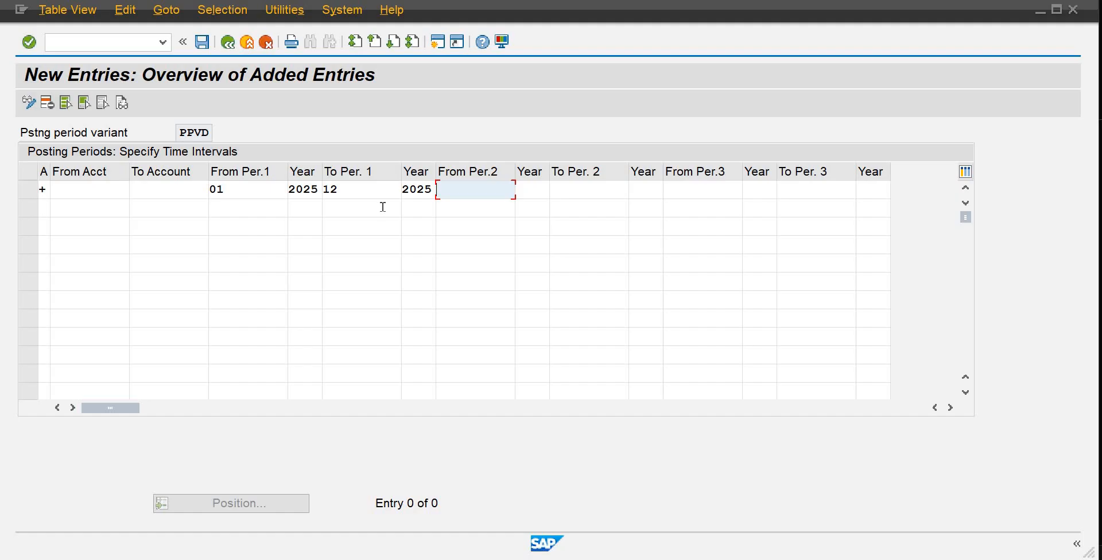
# - Start the second posting interval of the all-account-types row at period 13 of 2026
pyautogui.write('16')
pyautogui.press('Tab')
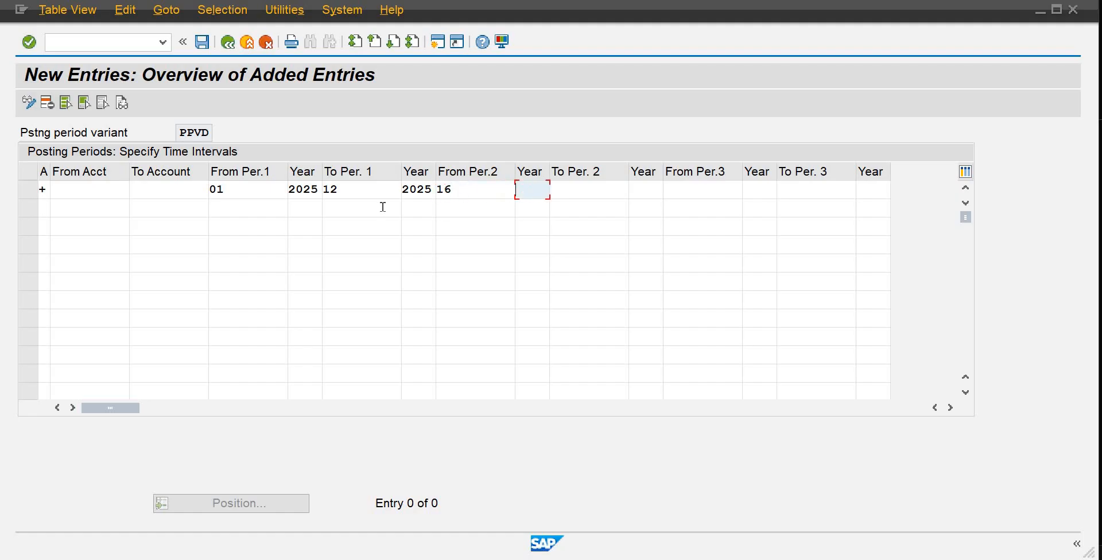
pyautogui.click(478, 192)
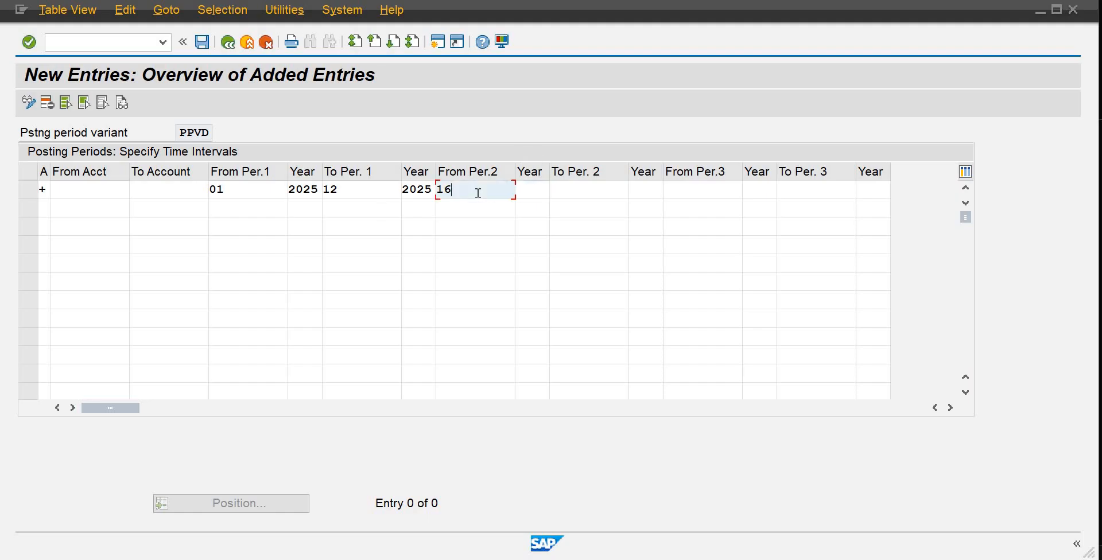
pyautogui.press('BackSpace')
pyautogui.write('3')
pyautogui.press('Tab')
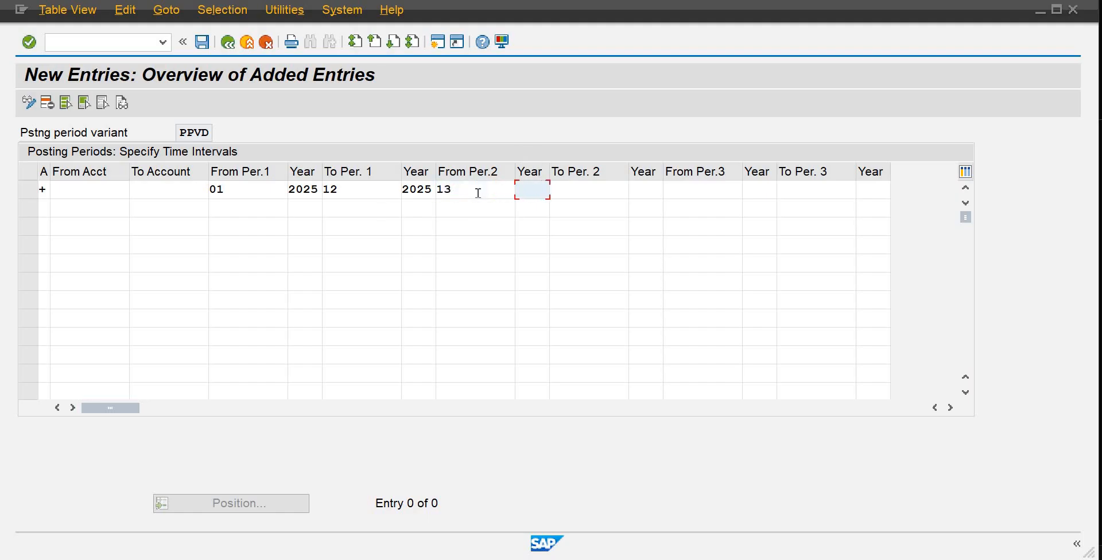
pyautogui.write('2026')
pyautogui.press('Tab')
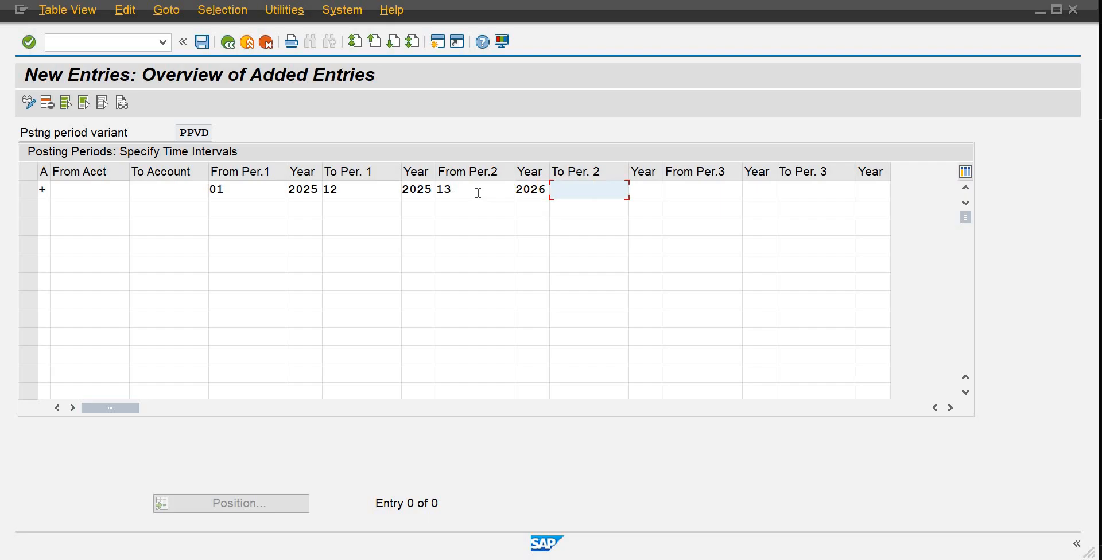
# - End the second posting interval of the all-account-types row at period 16 of 2026 and confirm the row
pyautogui.click(478, 192)
pyautogui.press('Tab')
pyautogui.press('Tab')
pyautogui.write('16')
pyautogui.press('Tab')
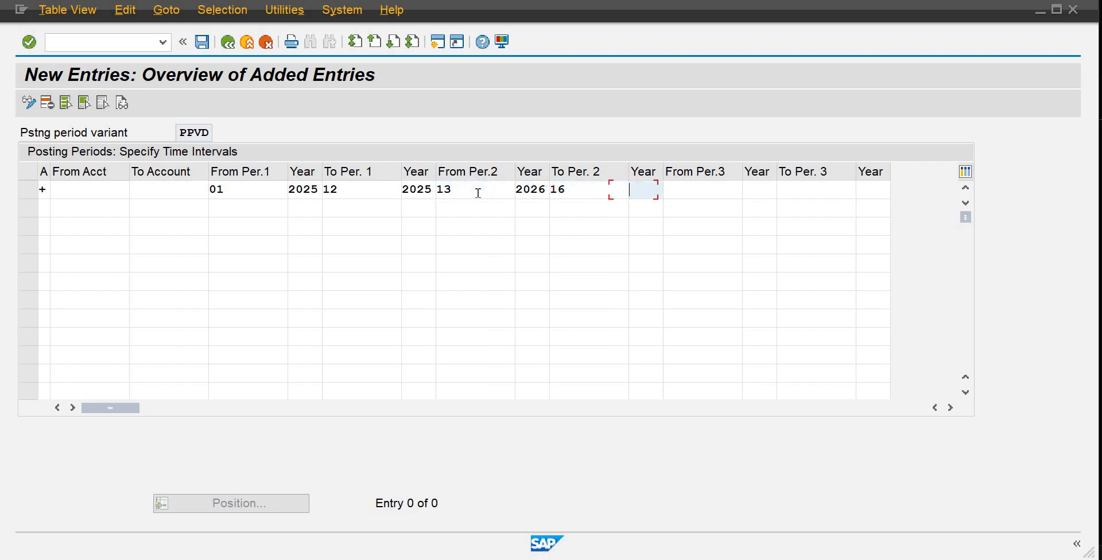
pyautogui.write('2026')
pyautogui.press('Return')
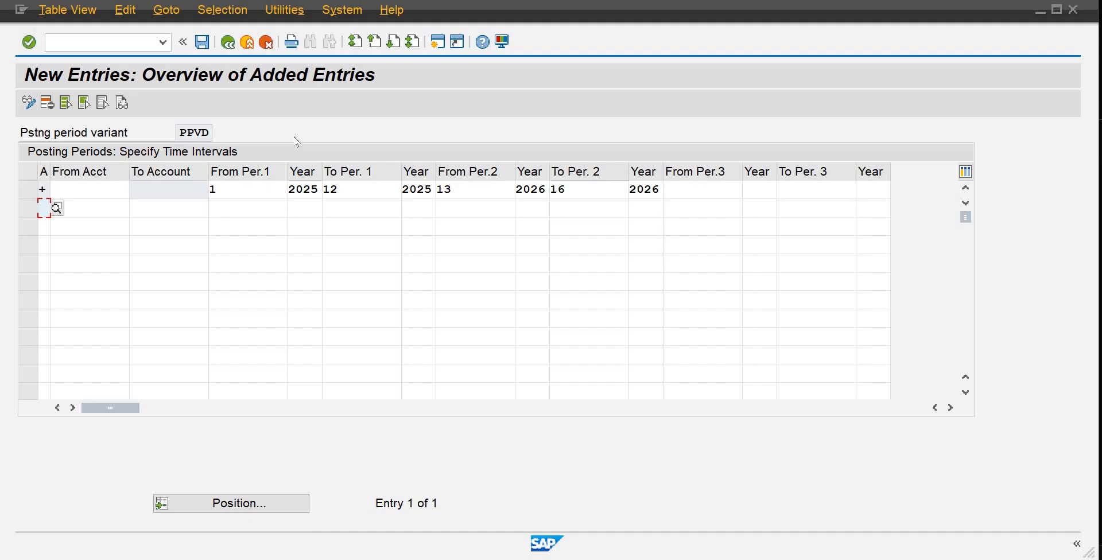
# - Save the new posting period entry and return to the implementation guide structure
pyautogui.click(210, 48)
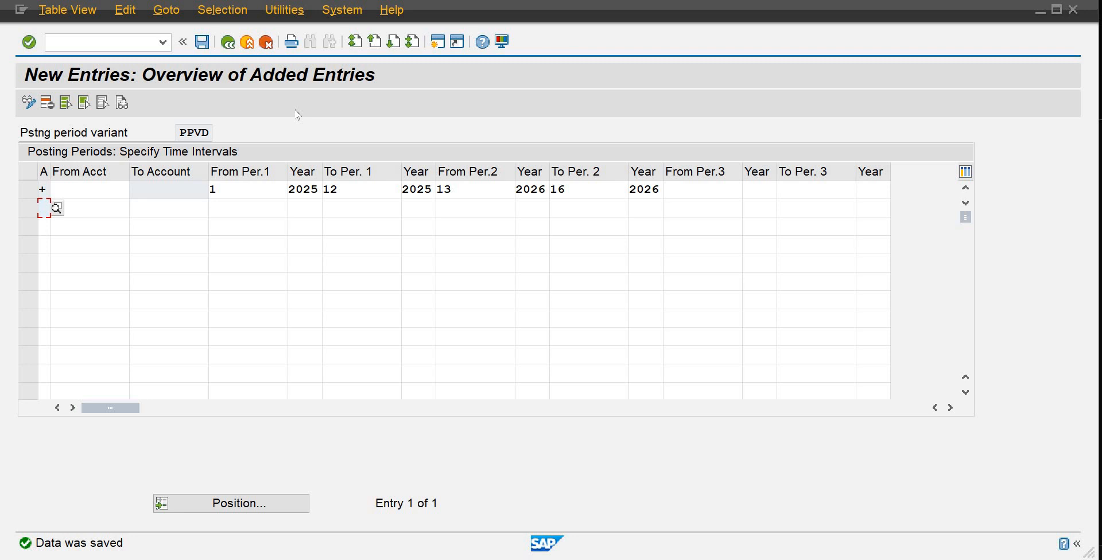
pyautogui.click(228, 44)
pyautogui.click(228, 44)
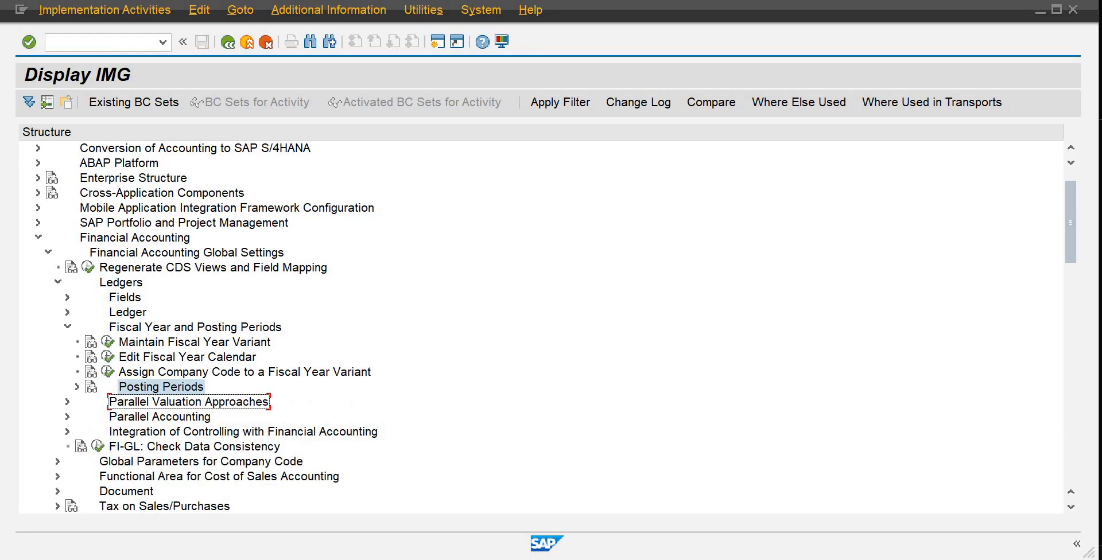
# - Switch to the Word checklist and color the Fiscal Year and Posting period Variant items red
pyautogui.moveTo(739, 550)
pyautogui.click(726, 510)
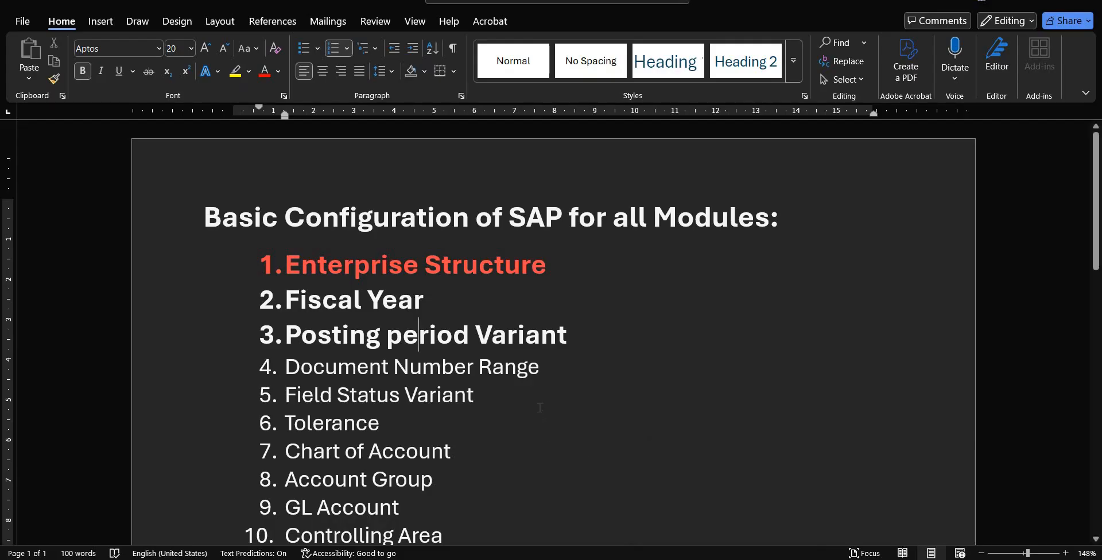
pyautogui.click(554, 371)
pyautogui.click(575, 343)
pyautogui.moveTo(573, 336); pyautogui.dragTo(286, 300)
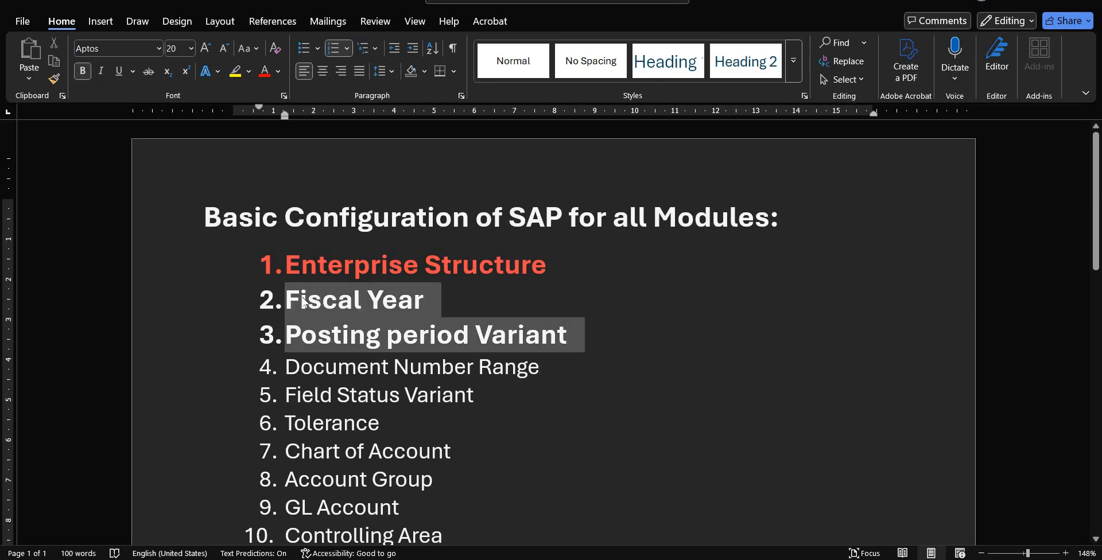
pyautogui.click(266, 75)
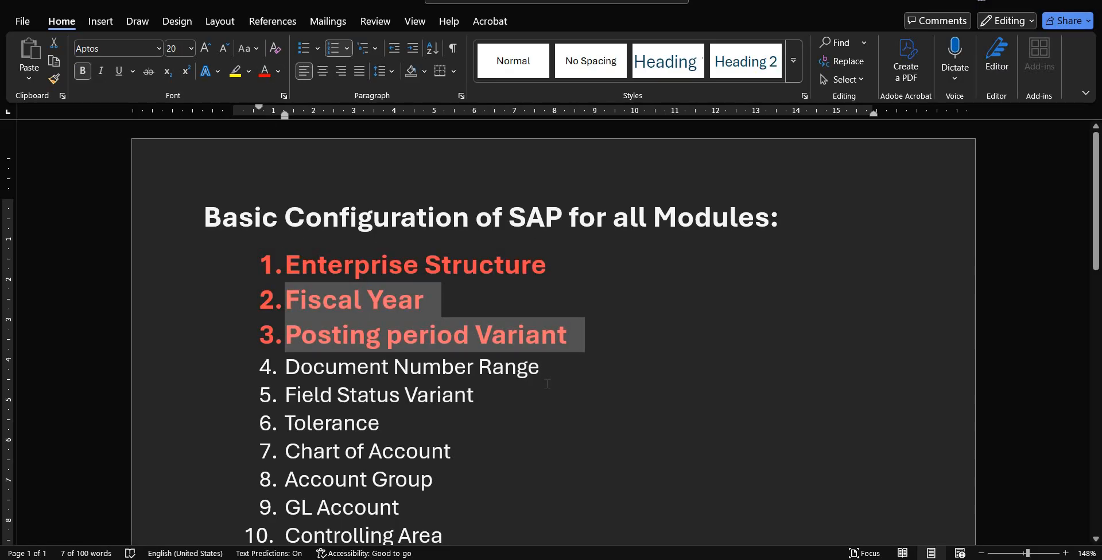
pyautogui.click(547, 383)
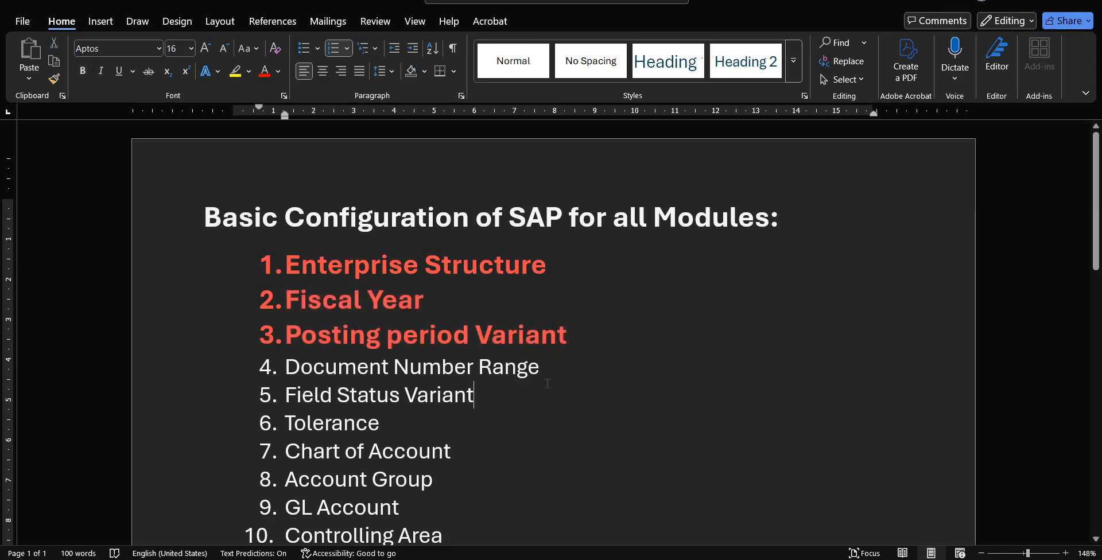
# - Switch back from the Word checklist to the SAP implementation guide
pyautogui.moveTo(599, 559)
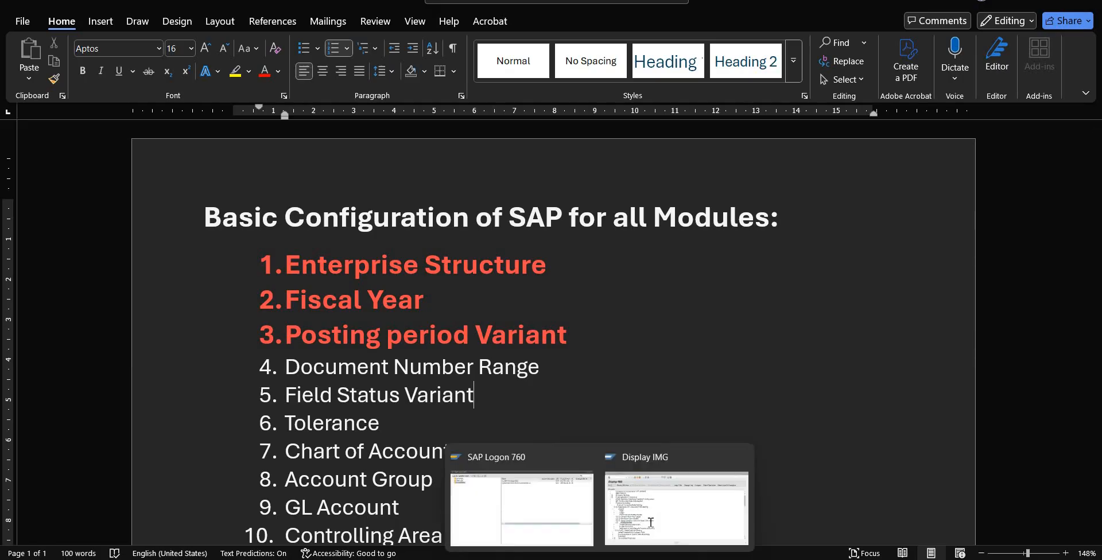
pyautogui.click(647, 521)
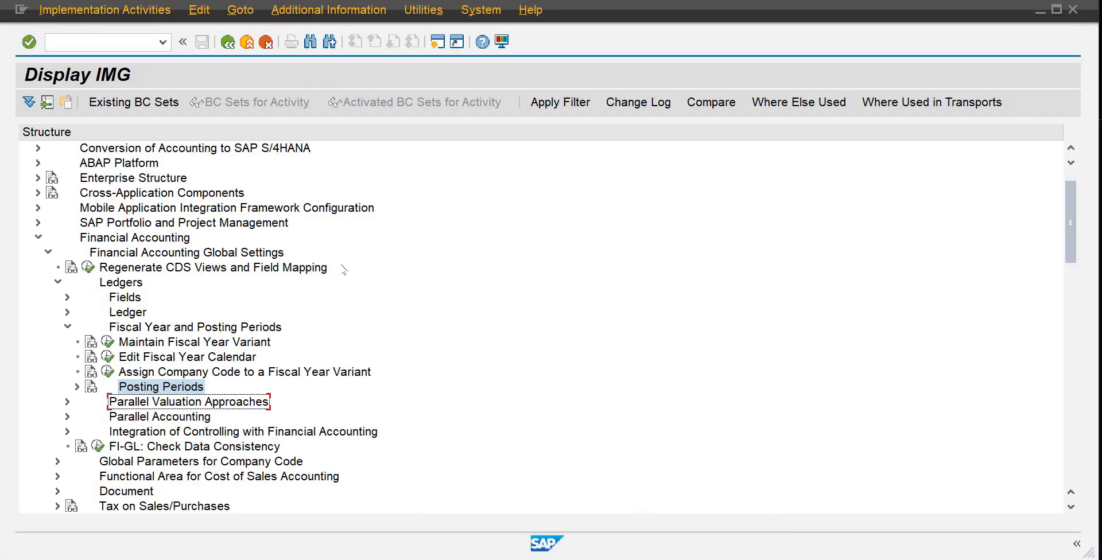
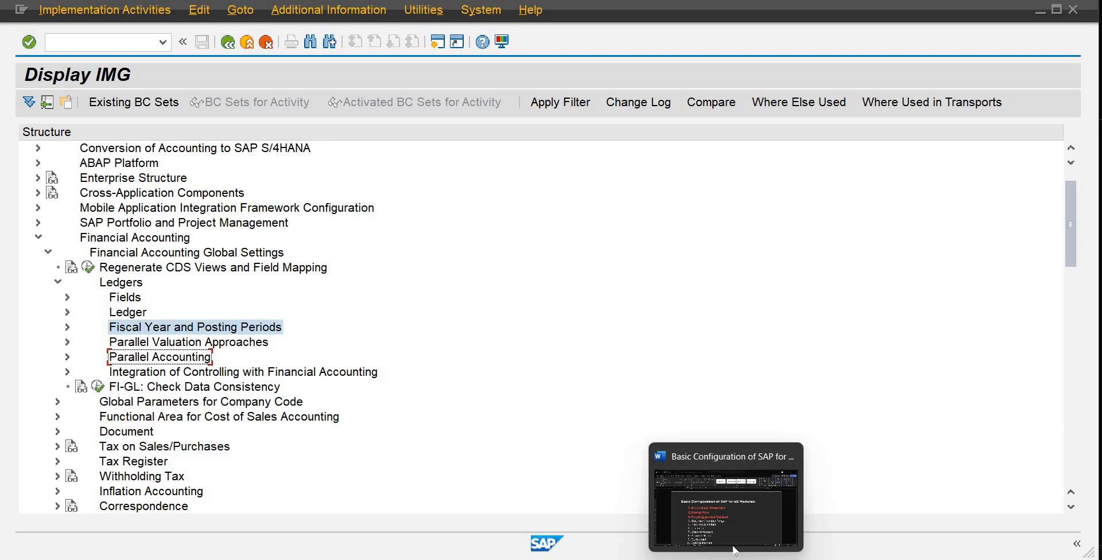
pyautogui.click(736, 549)
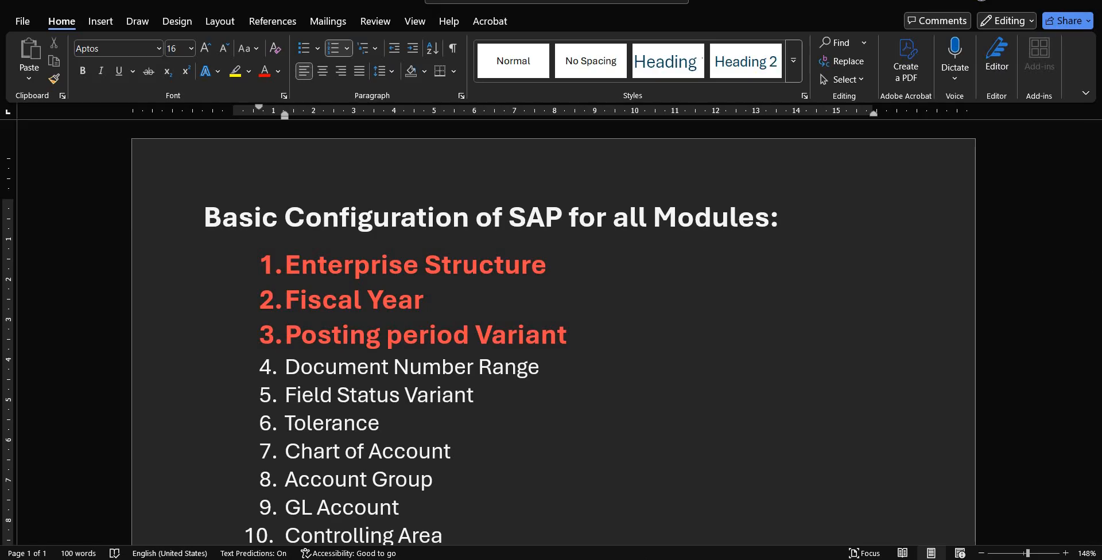
pyautogui.click(687, 501)
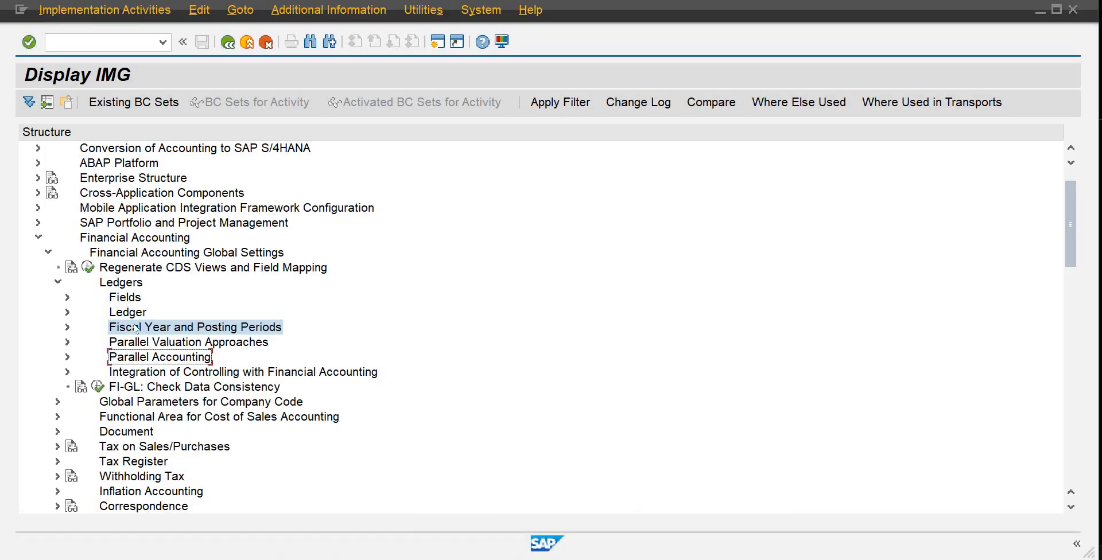
# - Open the Open and Close Posting Periods activity under Fiscal Year and Posting Periods for variant PPVD
pyautogui.click(66, 326)
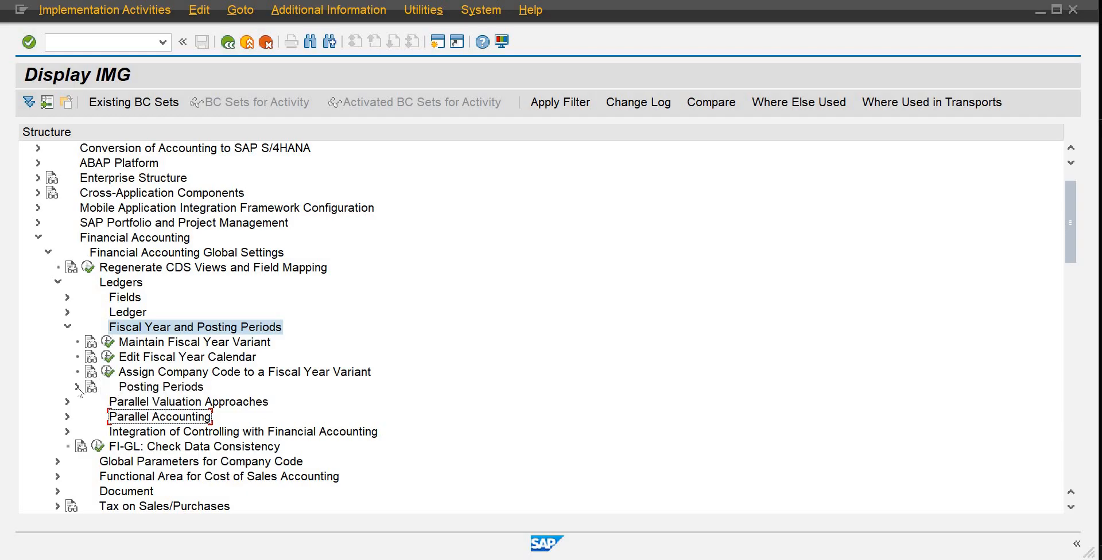
pyautogui.click(78, 386)
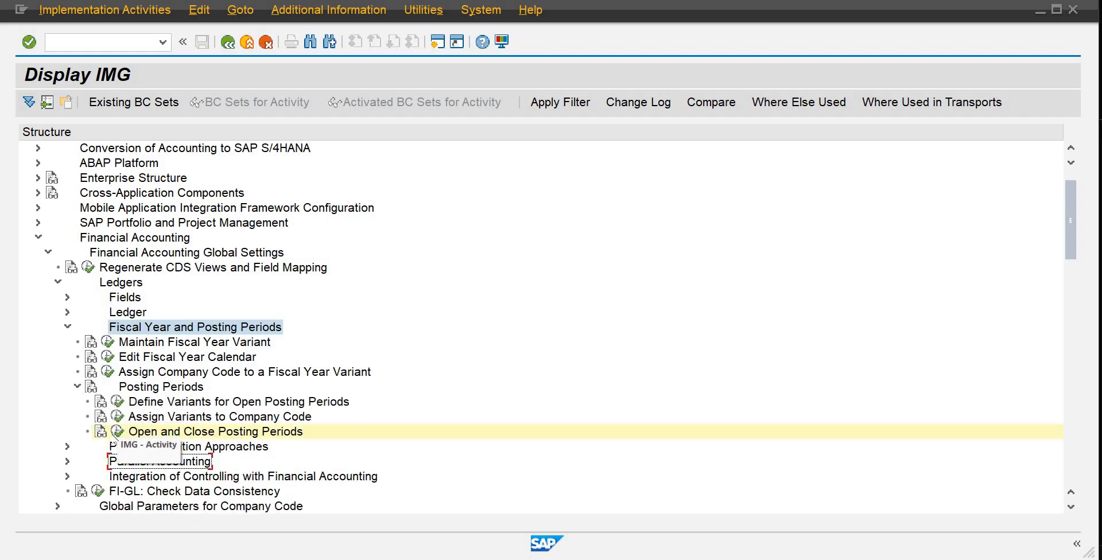
pyautogui.click(116, 432)
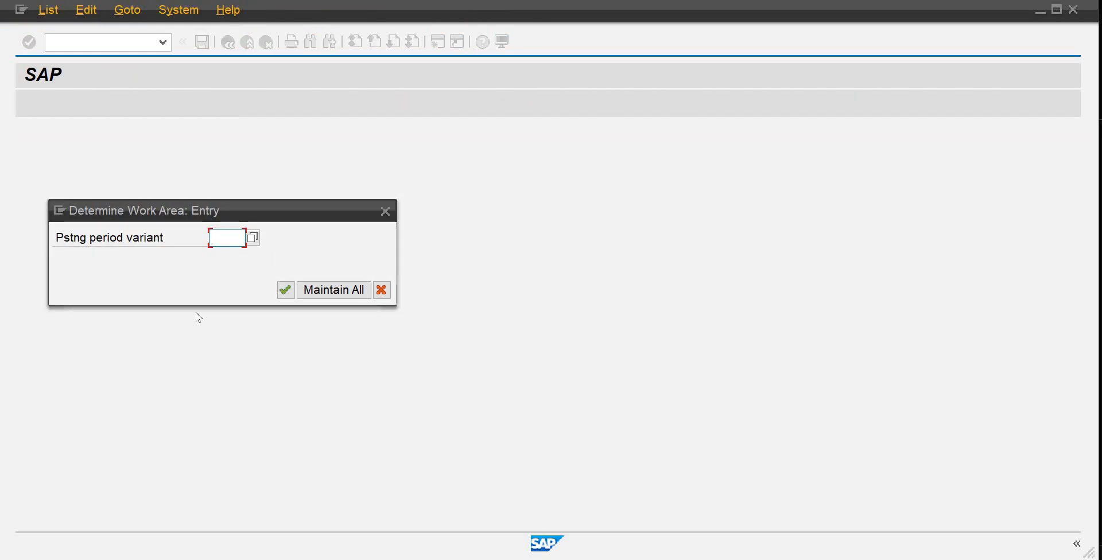
pyautogui.write('ppvd')
pyautogui.press('Return')
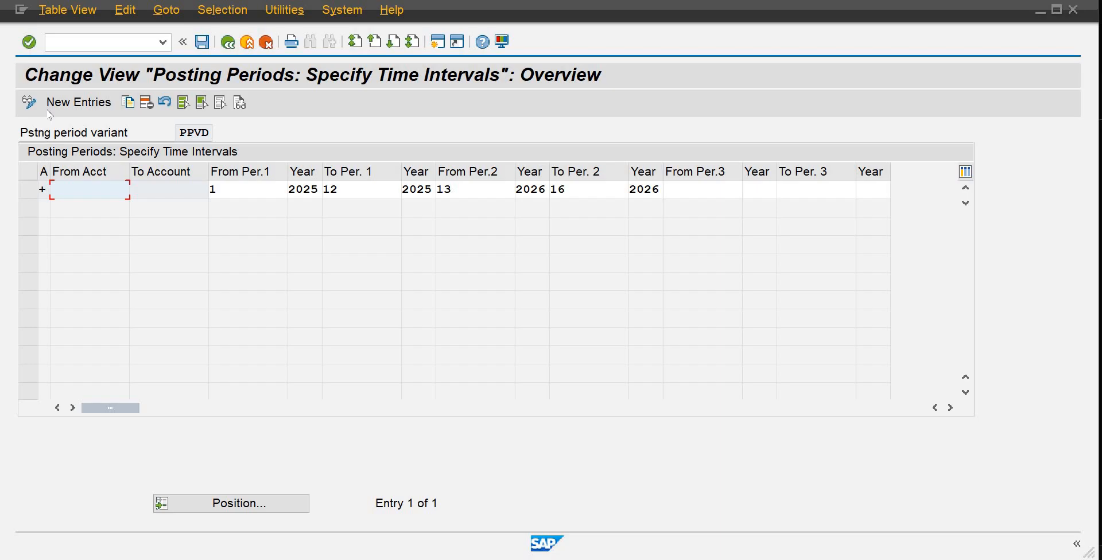
# - Review the account type, account range and first interval fields of the PPVD row
pyautogui.click(44, 190)
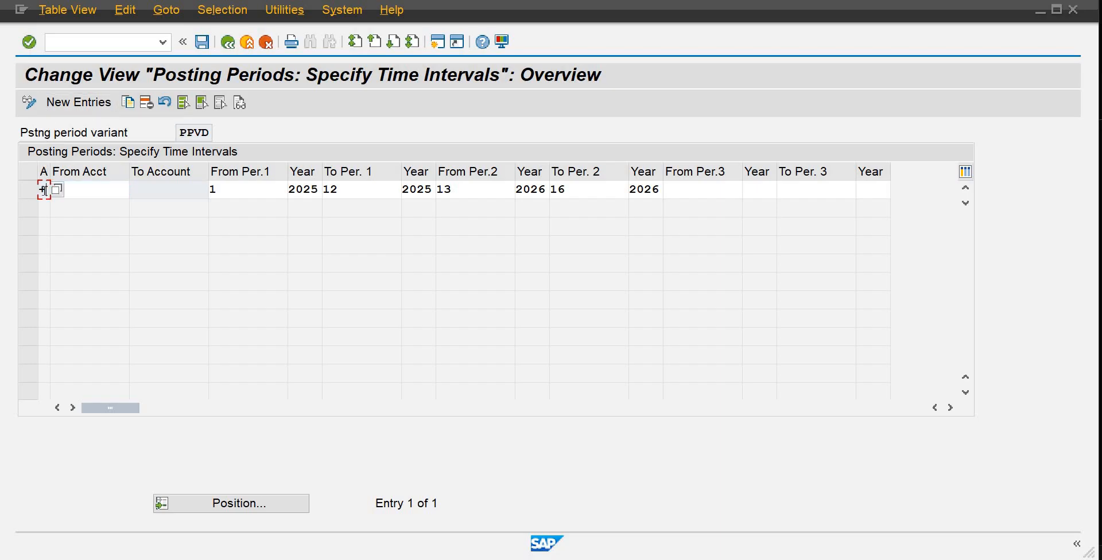
pyautogui.click(74, 185)
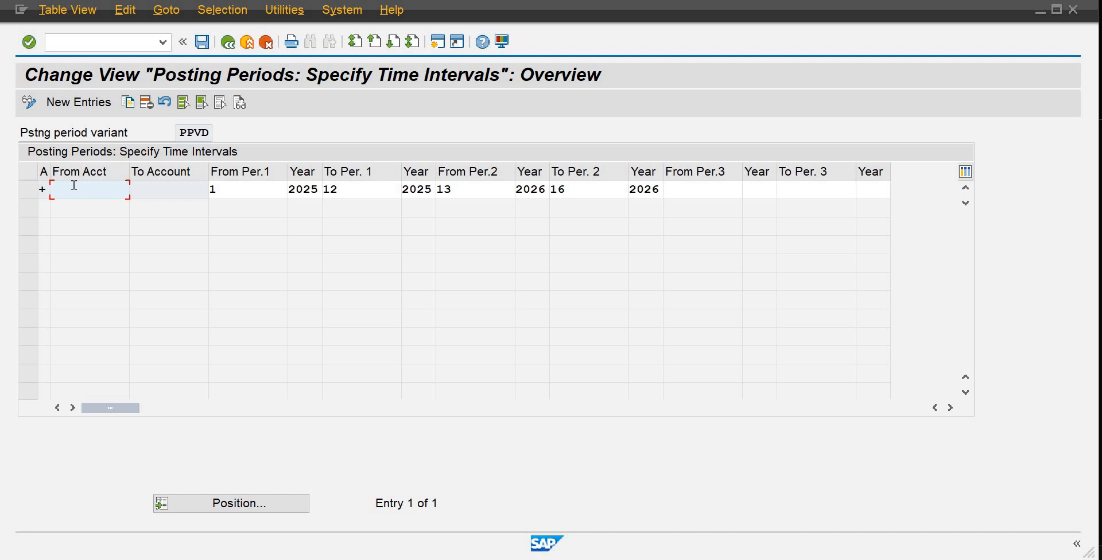
pyautogui.click(154, 186)
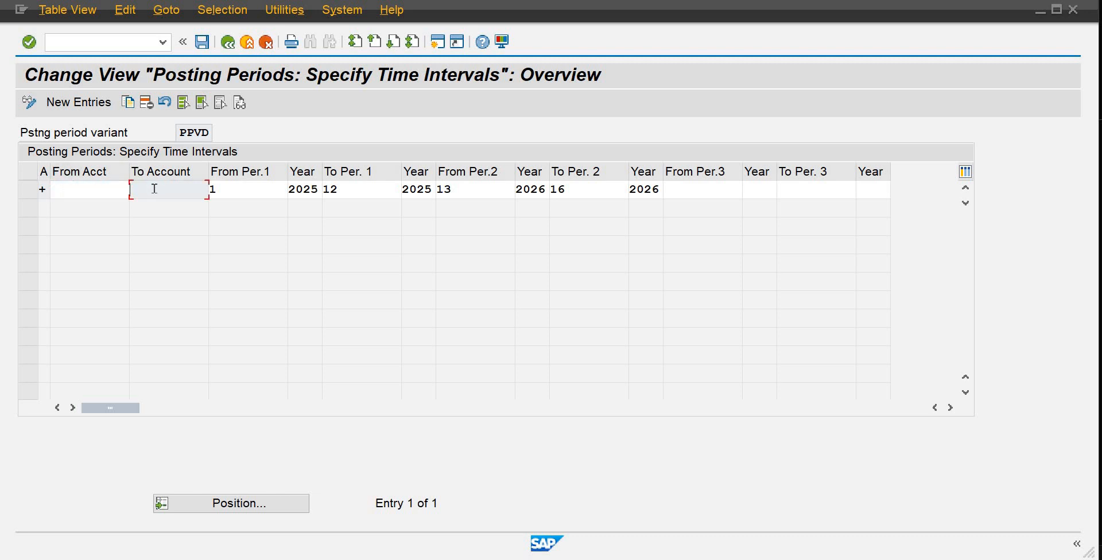
pyautogui.click(234, 183)
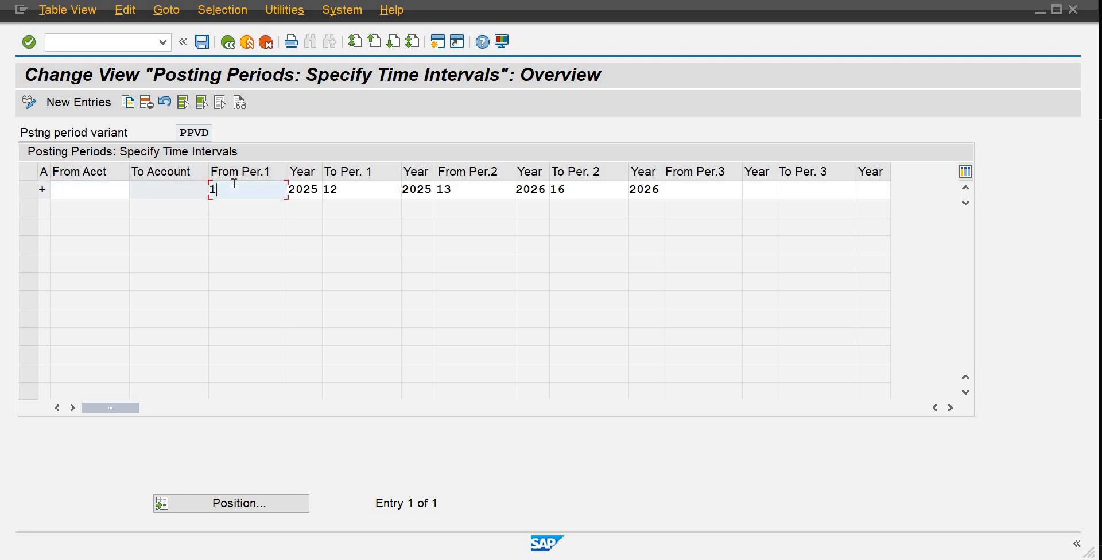
pyautogui.click(334, 189)
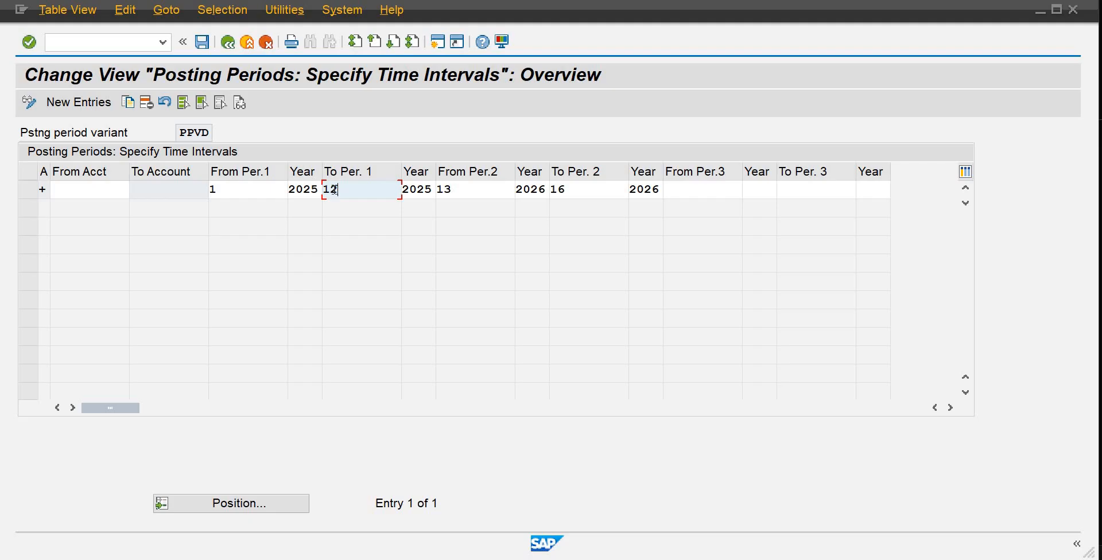
# - Leave the posting periods table and collapse the Posting Periods, Fiscal Year and Posting Periods, and Ledgers nodes
pyautogui.click(248, 41)
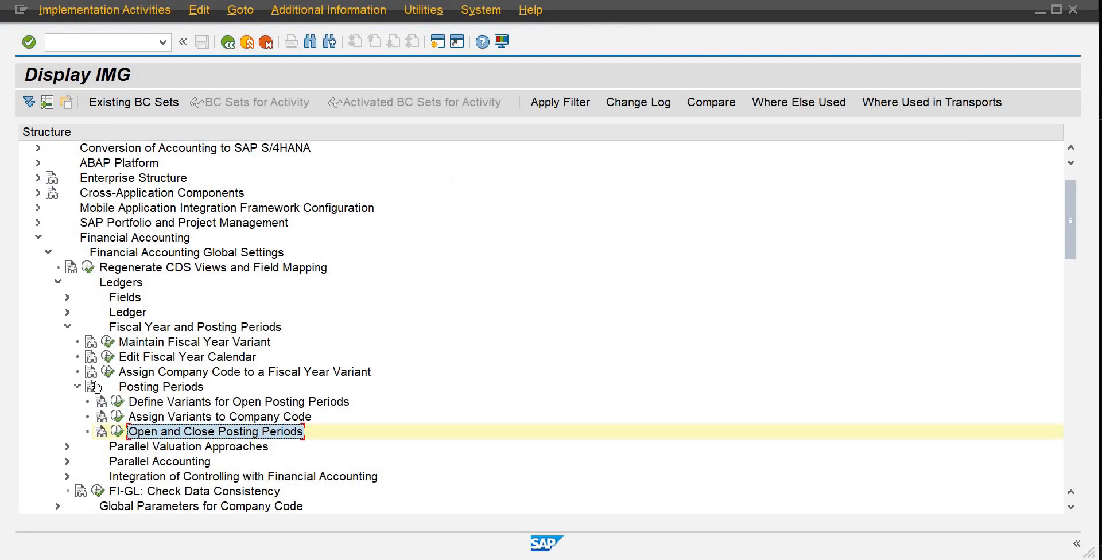
pyautogui.click(78, 387)
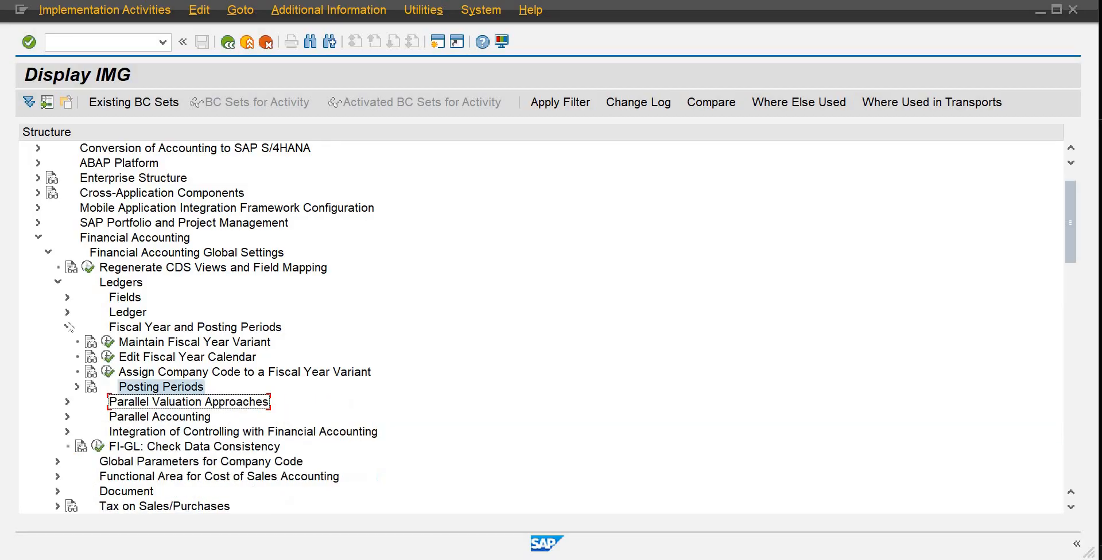
pyautogui.click(67, 327)
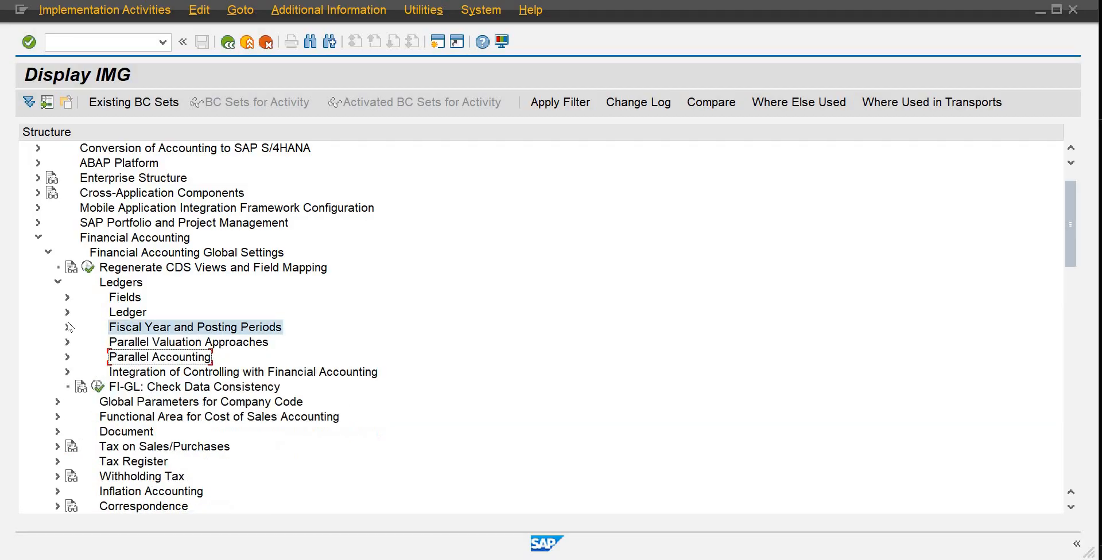
pyautogui.click(59, 282)
# - Open the Define Document Types activity under Document > Document Types in Financial Accounting Global Settings
pyautogui.click(58, 327)
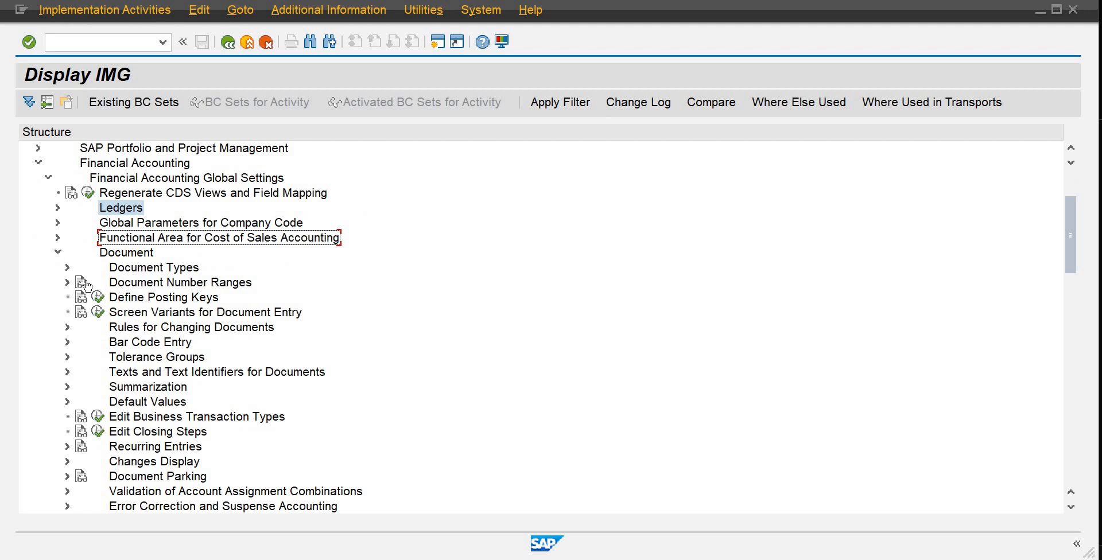
pyautogui.click(67, 268)
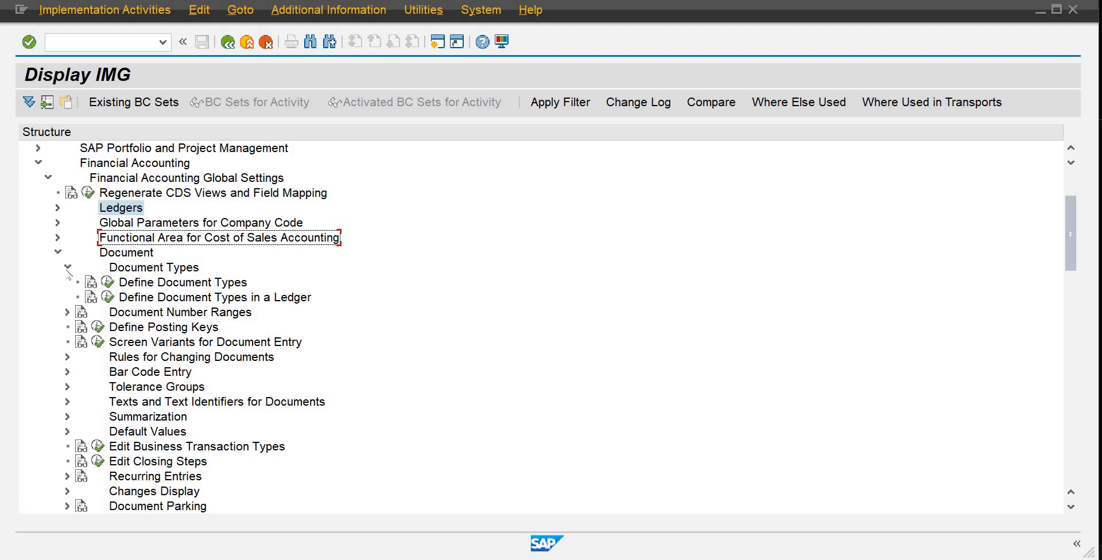
pyautogui.click(108, 284)
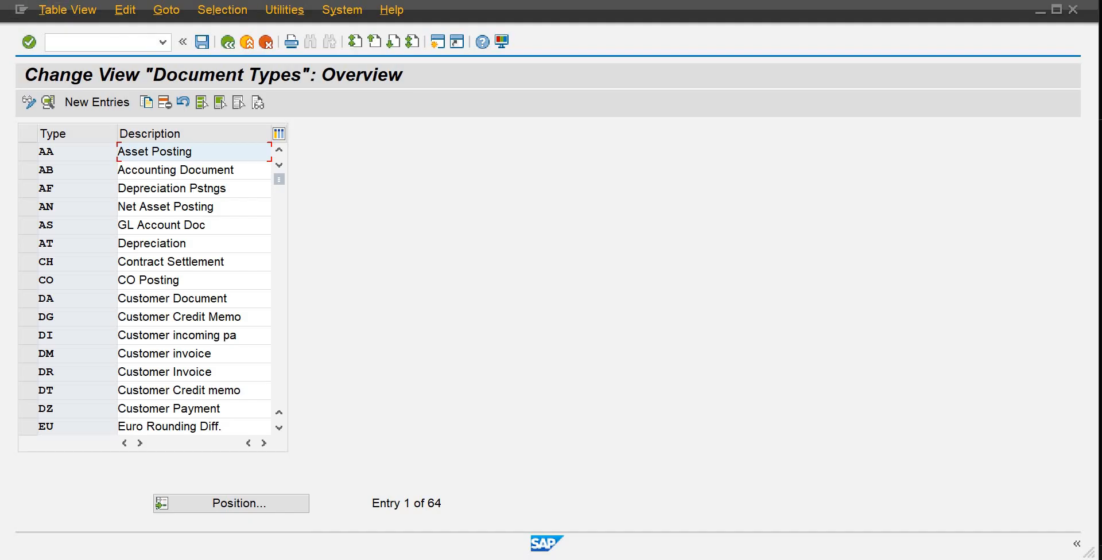
# - Check the number ranges assigned to document types AB (Accounting Document) and DA (Customer Document)
pyautogui.click(8, 8)
pyautogui.click(228, 125)
pyautogui.doubleClick(208, 172)
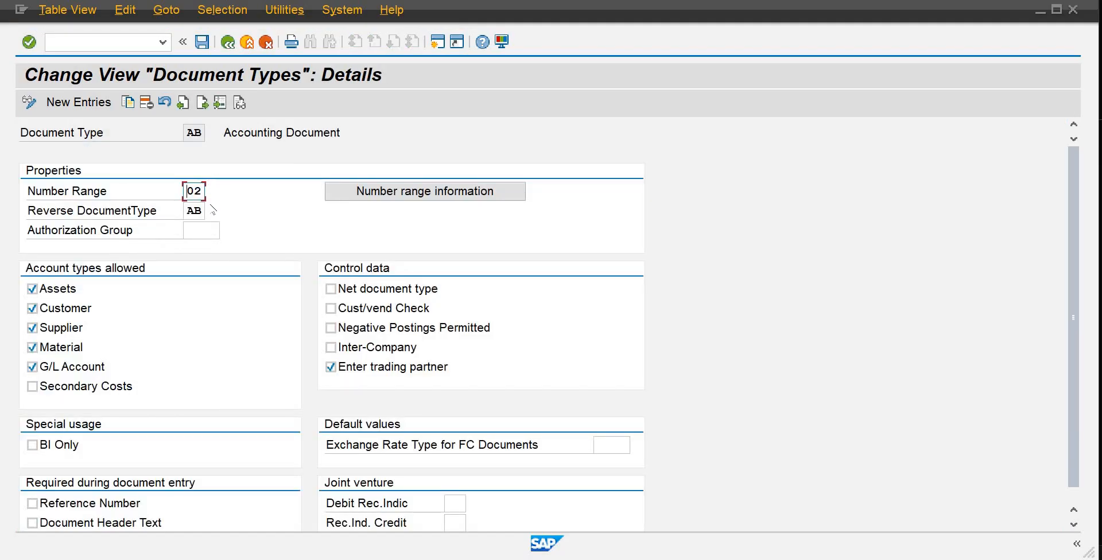
pyautogui.click(228, 43)
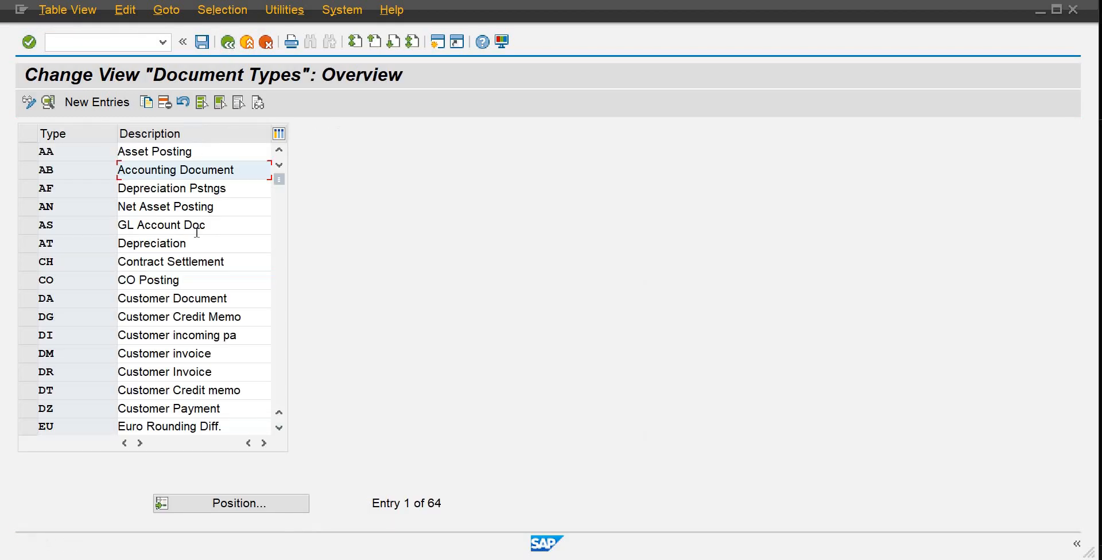
pyautogui.doubleClick(205, 300)
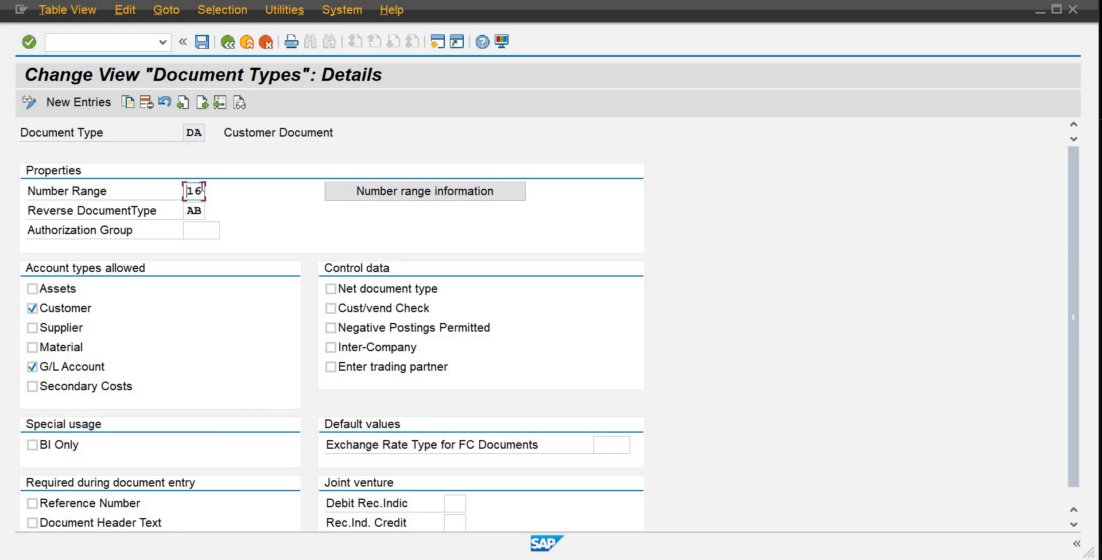
pyautogui.click(229, 46)
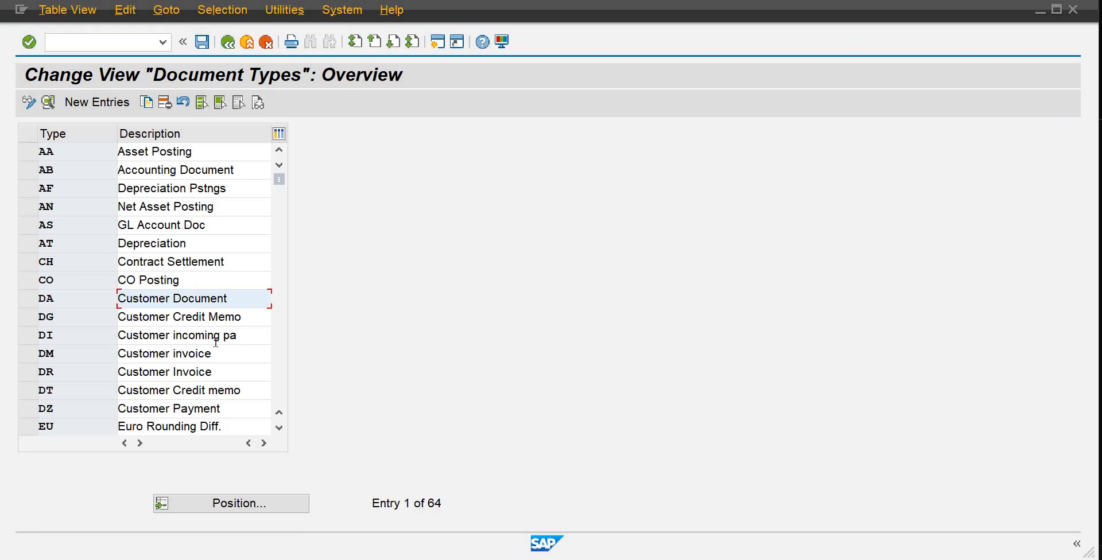
# - Check the number ranges assigned to document types DM (Customer invoice) and DZ (Customer Payment)
pyautogui.doubleClick(185, 356)
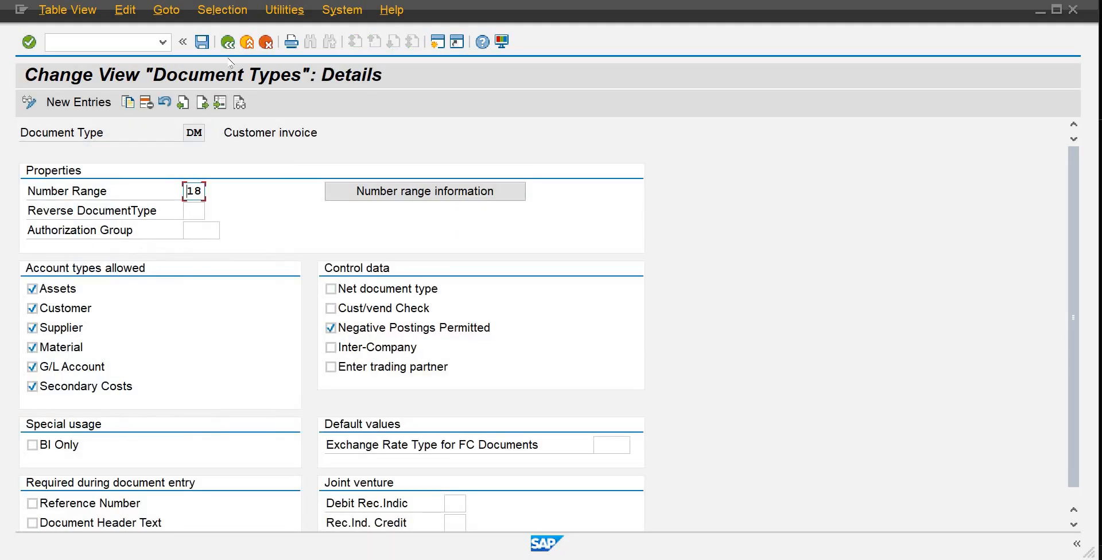
pyautogui.click(228, 46)
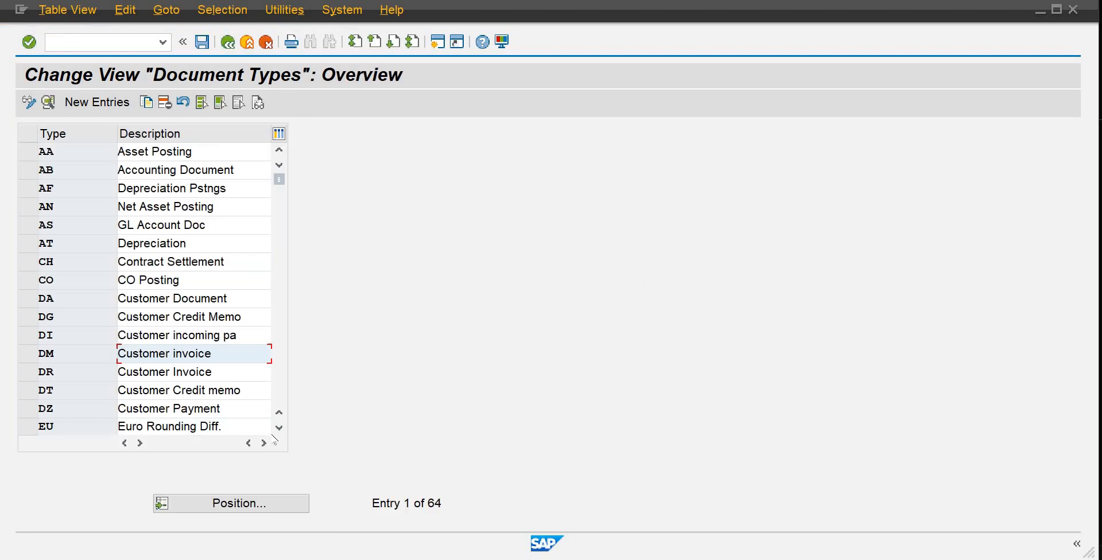
pyautogui.doubleClick(207, 410)
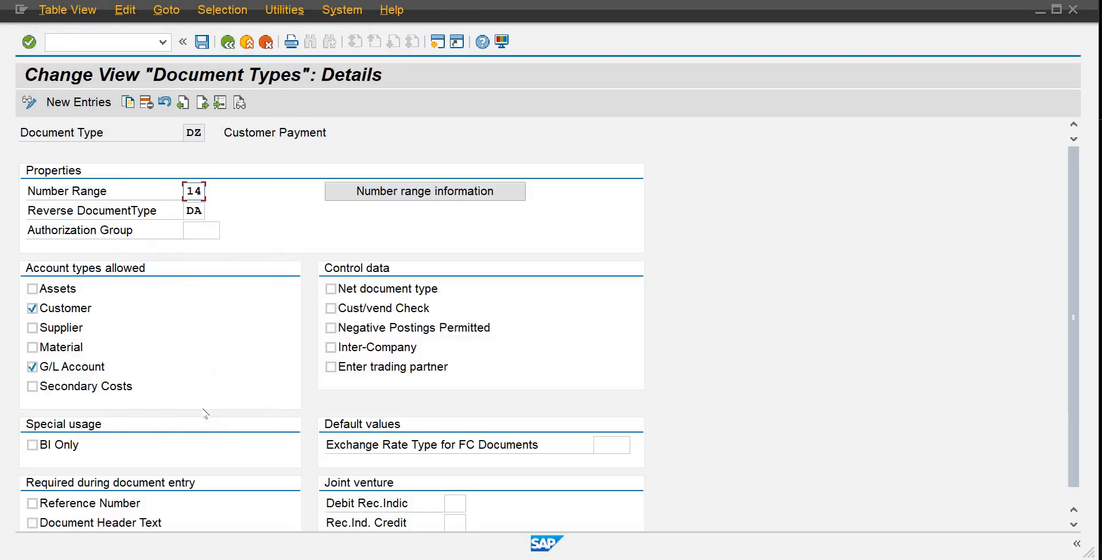
pyautogui.click(228, 43)
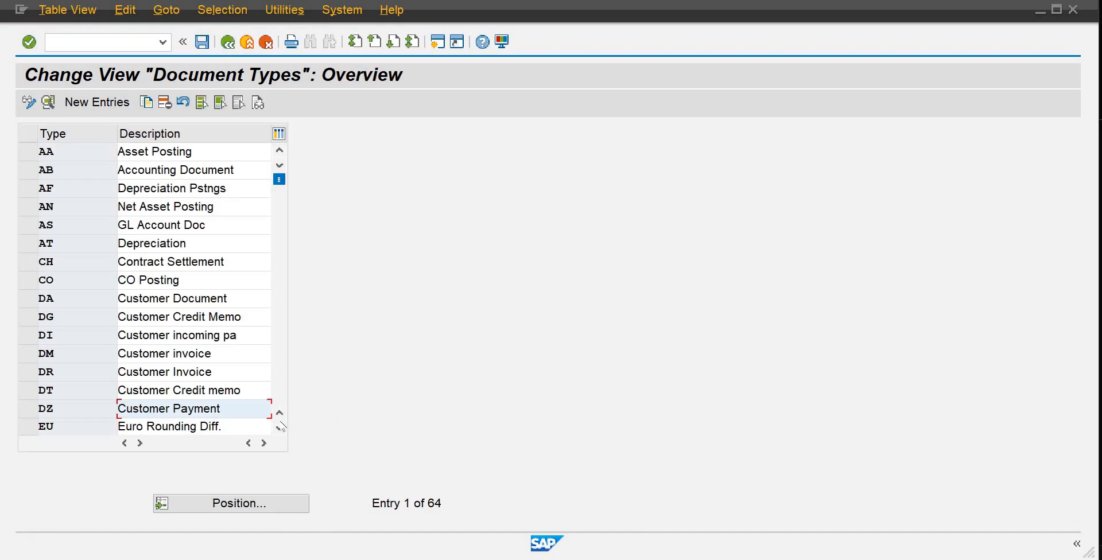
# - Find document type KA (Vendor Document) in the list and check its assigned number range
pyautogui.click(280, 427)
pyautogui.click(280, 427)
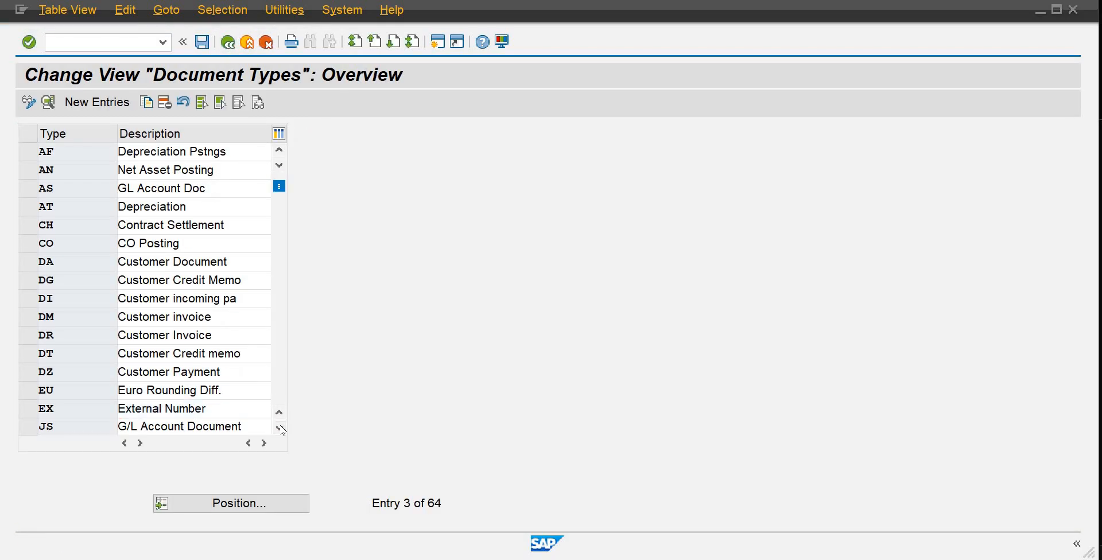
pyautogui.click(280, 427)
pyautogui.scroll(-2, 205, 408)
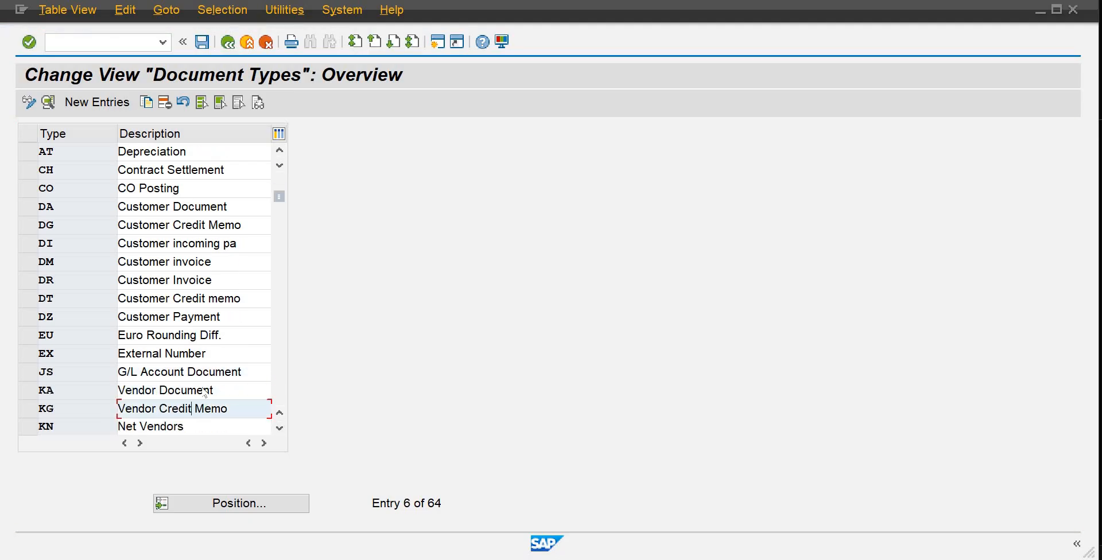
pyautogui.doubleClick(205, 392)
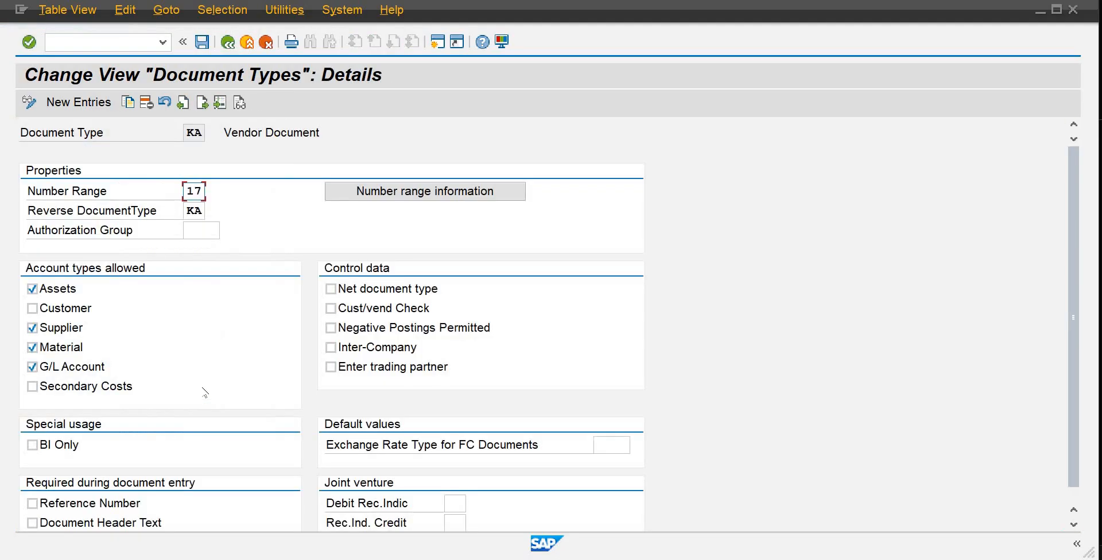
pyautogui.click(228, 42)
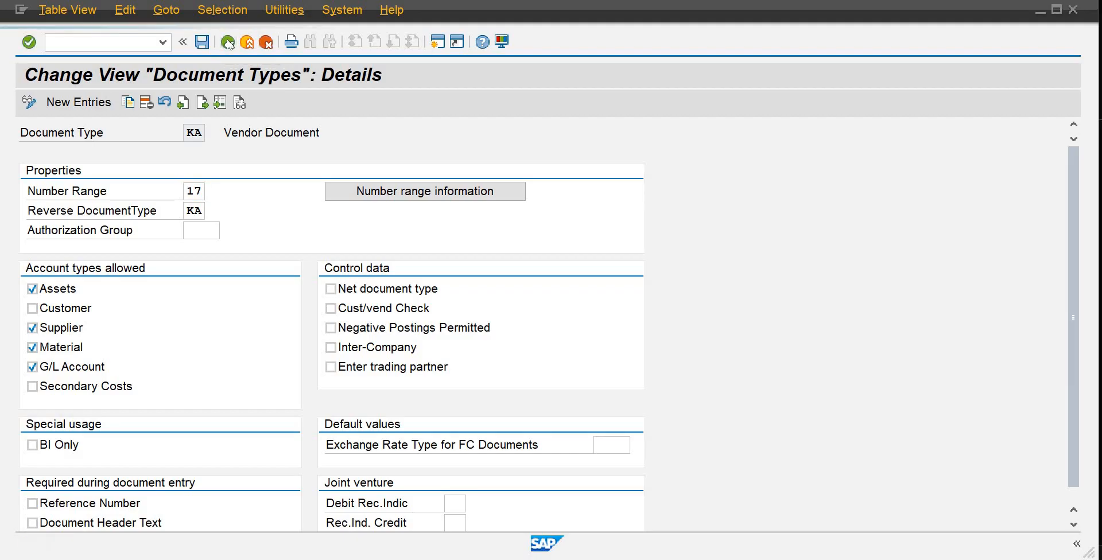
# - Return to the implementation guide and open Define Document Number Ranges to edit the intervals of company code DB01
pyautogui.click(227, 42)
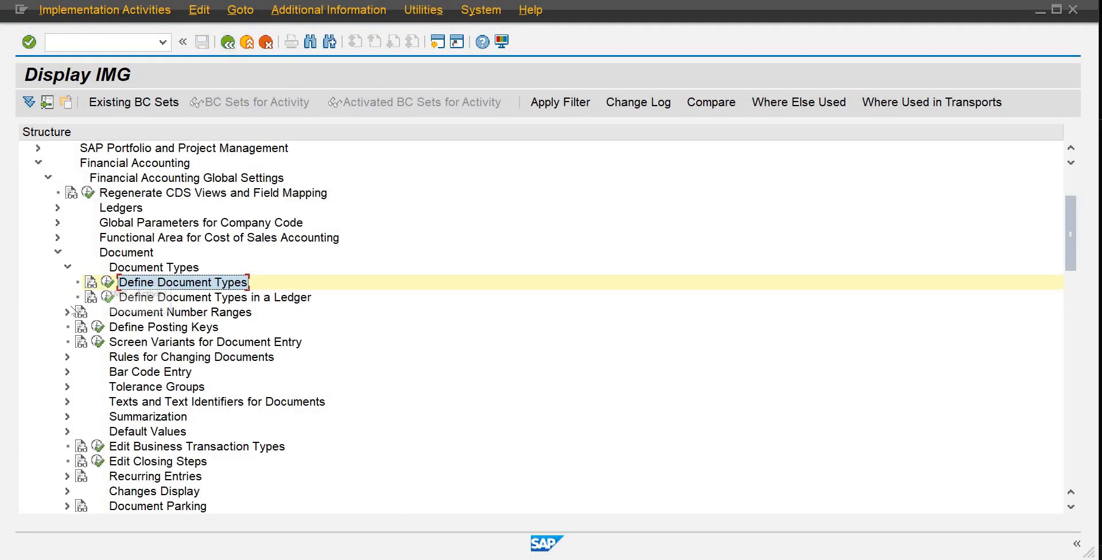
pyautogui.click(67, 312)
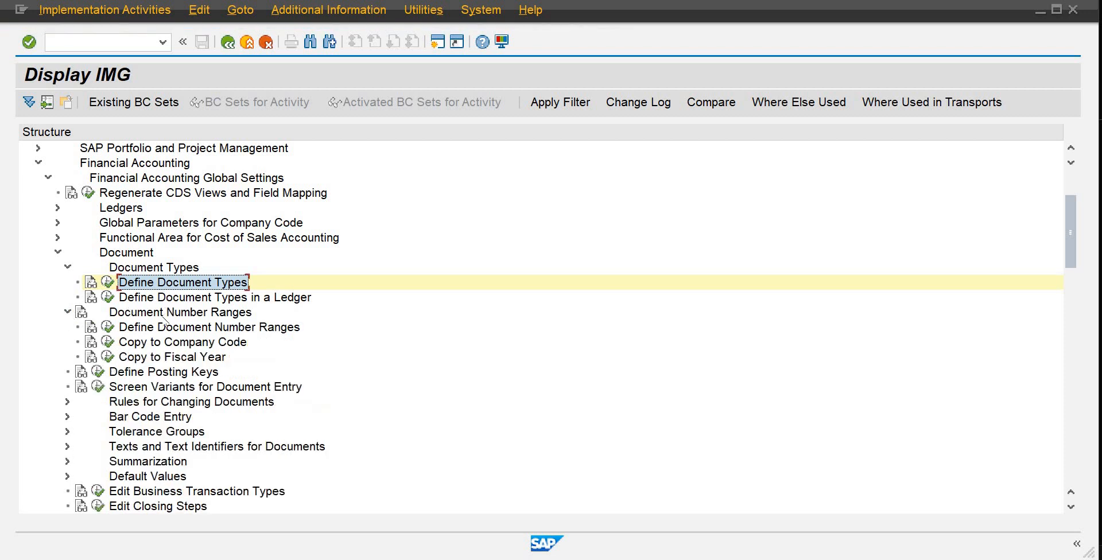
pyautogui.click(107, 328)
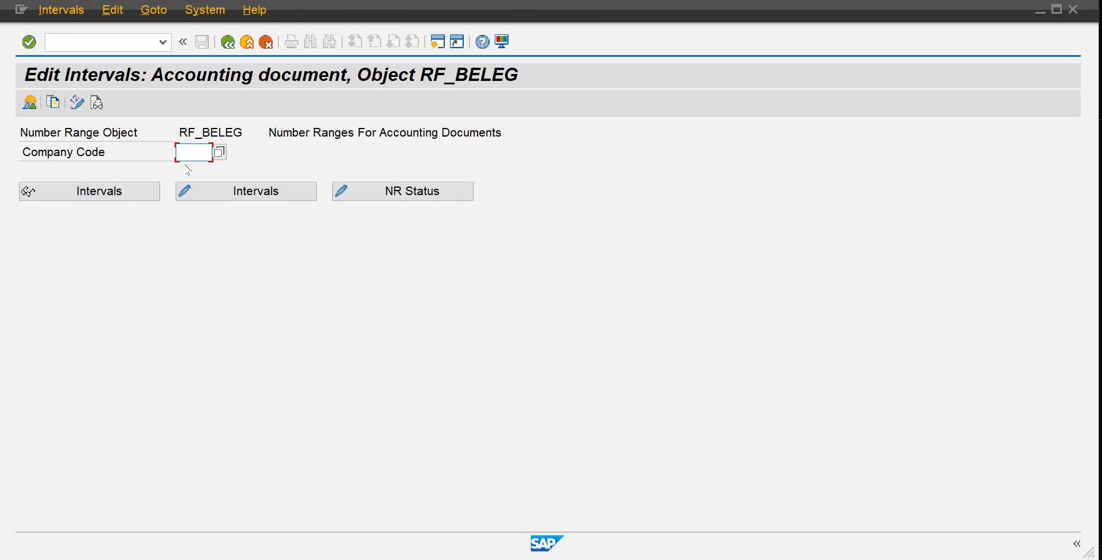
pyautogui.write('db01')
pyautogui.click(214, 192)
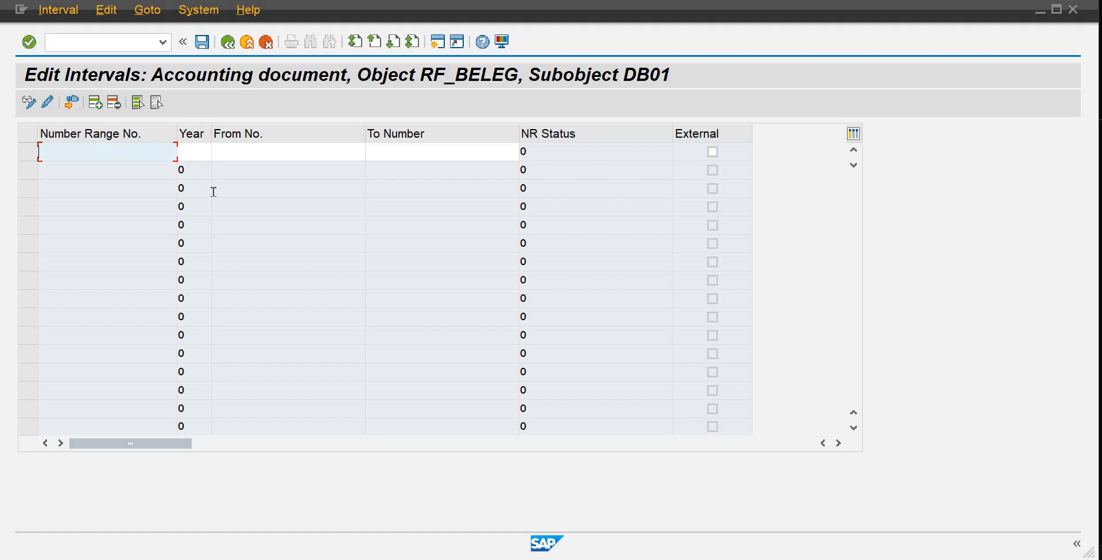
# - Enter number range 01 for year 2025 with the interval 0001 to 0999
pyautogui.write('01')
pyautogui.press('Tab')
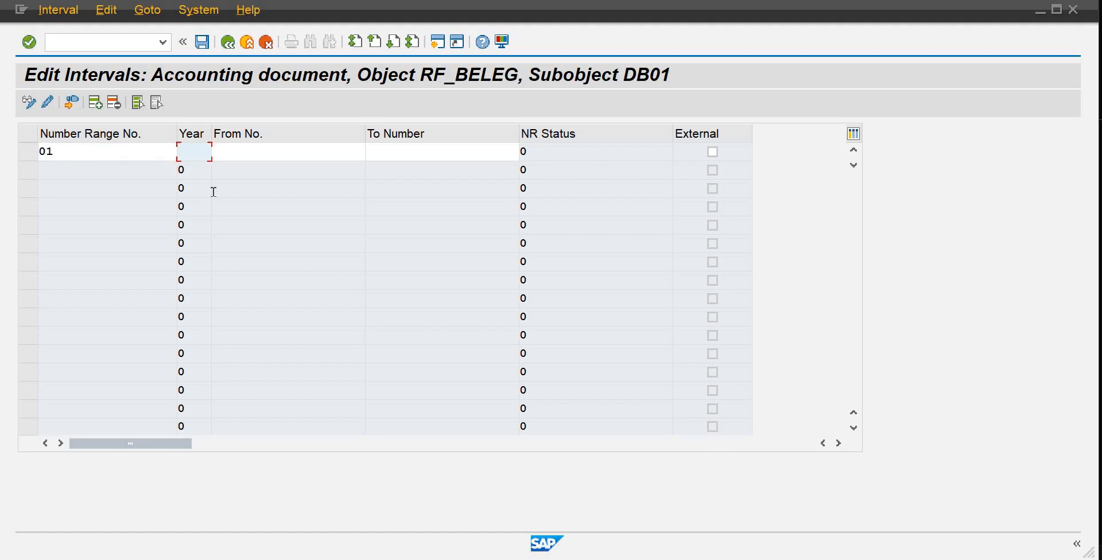
pyautogui.write('2025')
pyautogui.press('Tab')
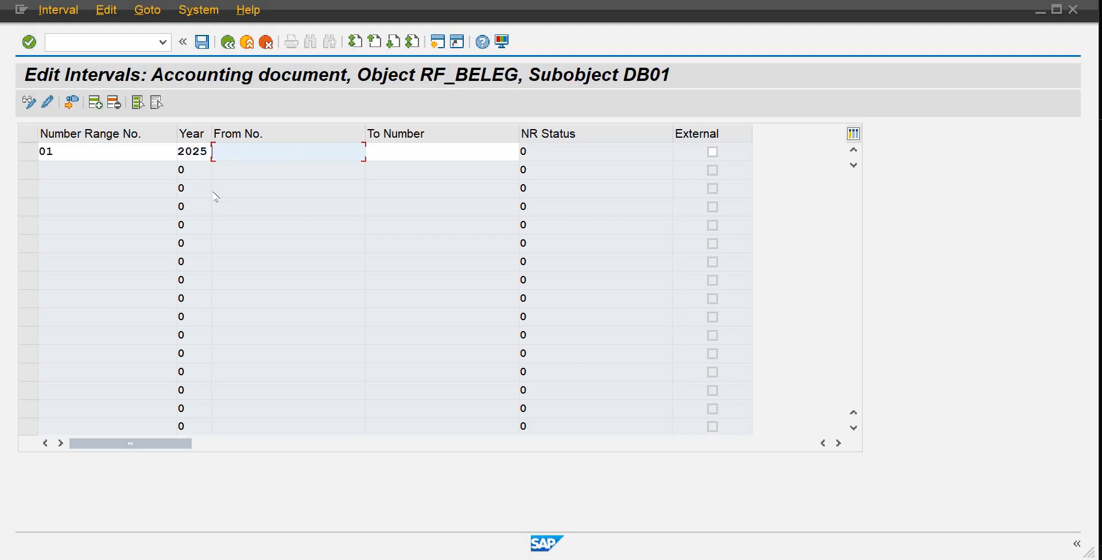
pyautogui.write('0')
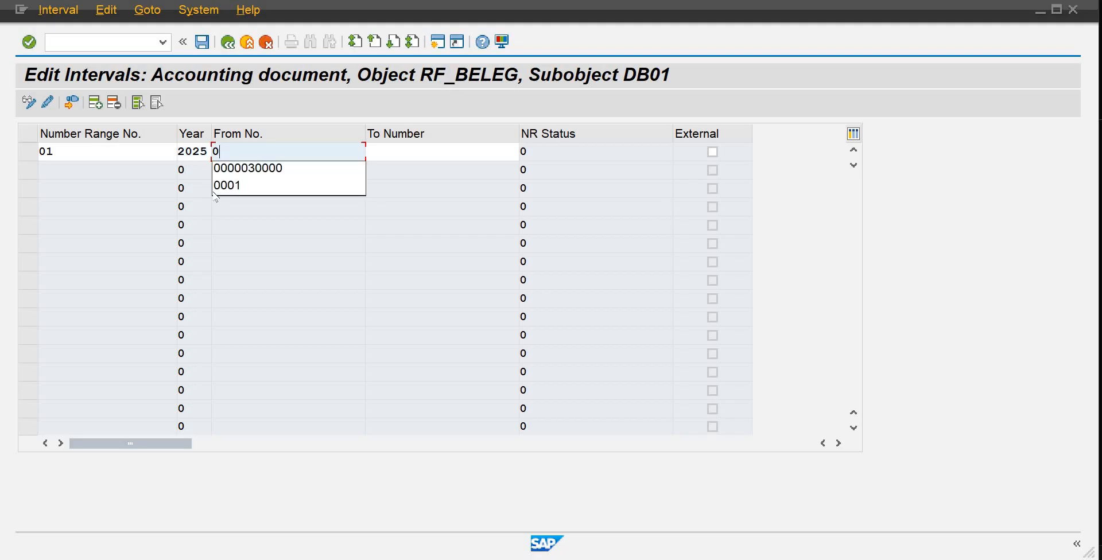
pyautogui.write('00')
pyautogui.click(213, 191)
pyautogui.press('Tab')
pyautogui.write('0')
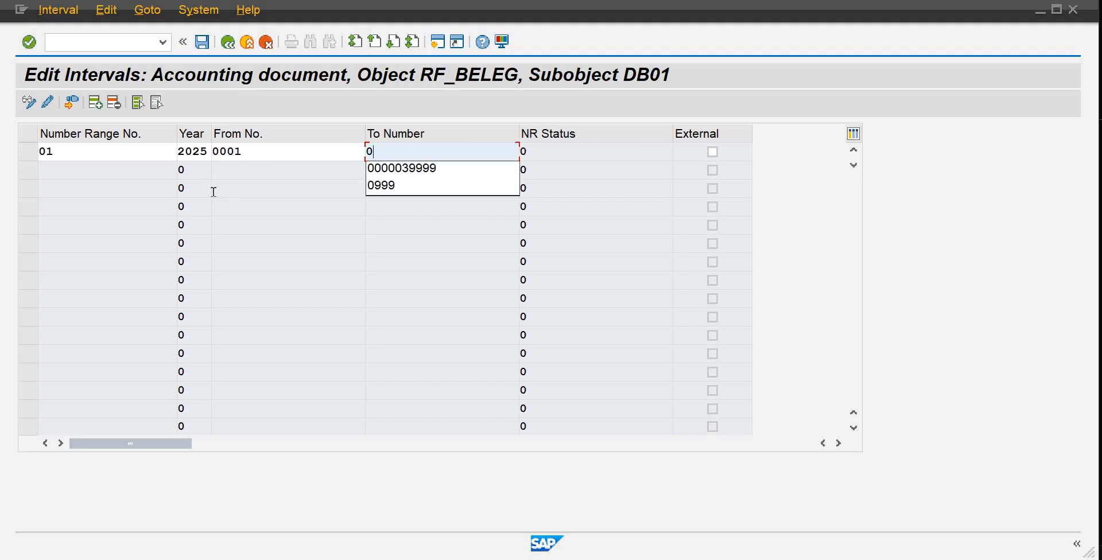
pyautogui.write('999')
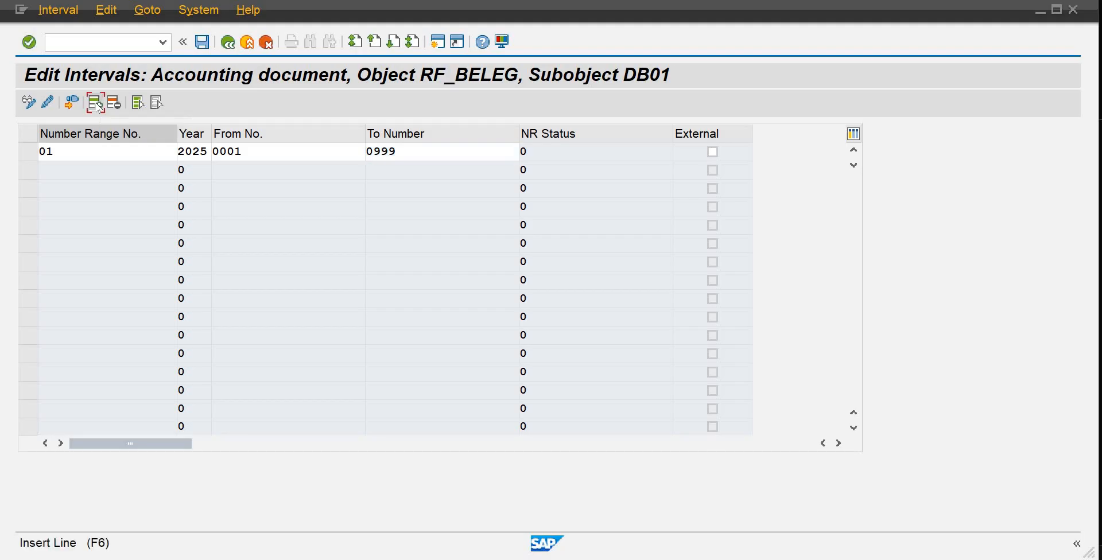
# - Insert number range 02 for year 2025 with the interval 1000 to 1999
pyautogui.click(96, 104)
pyautogui.write('02')
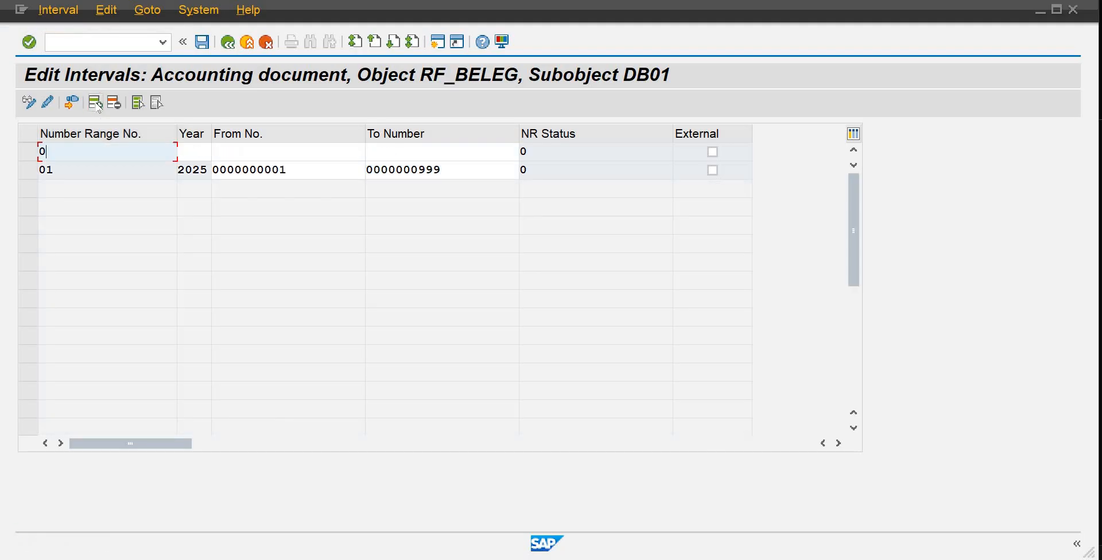
pyautogui.press('Tab')
pyautogui.write('2025')
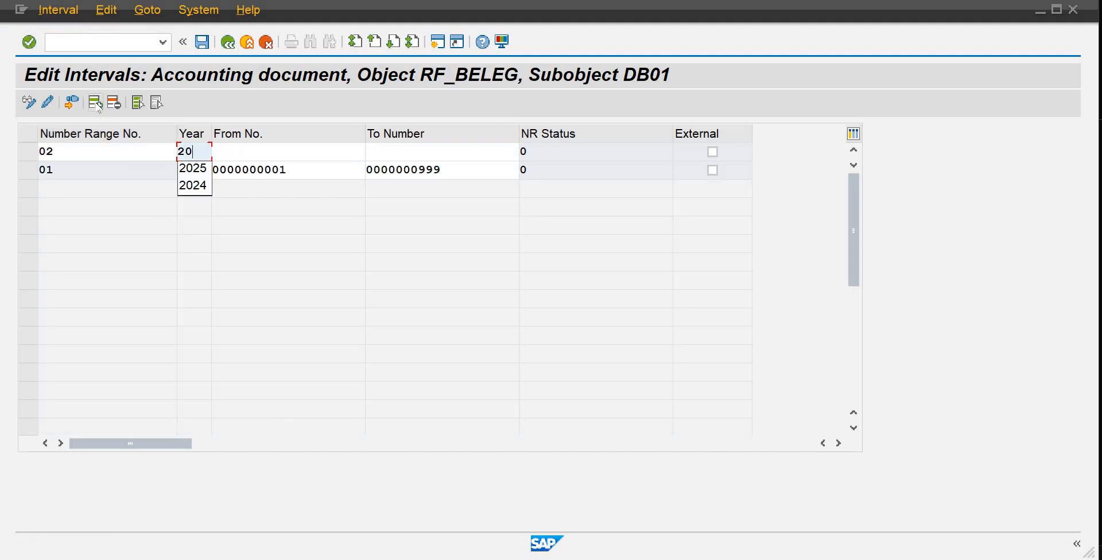
pyautogui.press('Tab')
pyautogui.write('1000')
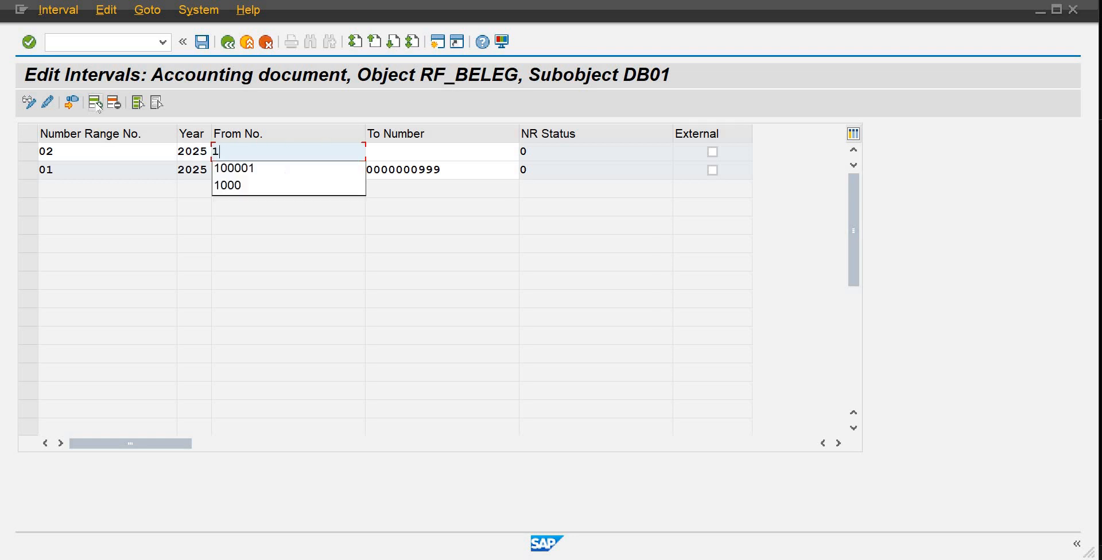
pyautogui.press('Tab')
pyautogui.write('1999')
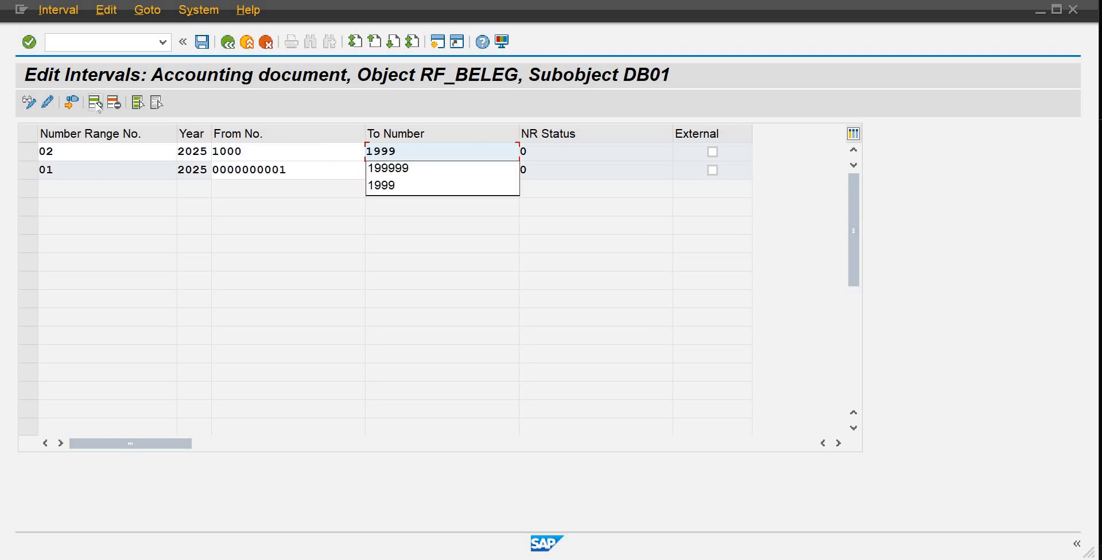
pyautogui.press('Return')
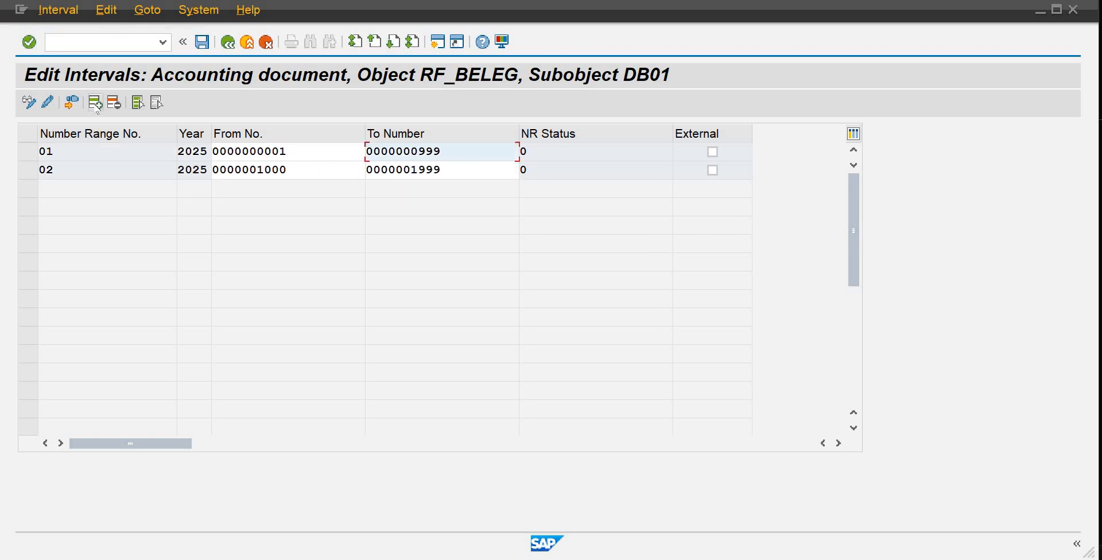
# - Insert number range 14 for year 2025 with the interval 2000 to 2999
pyautogui.click(95, 105)
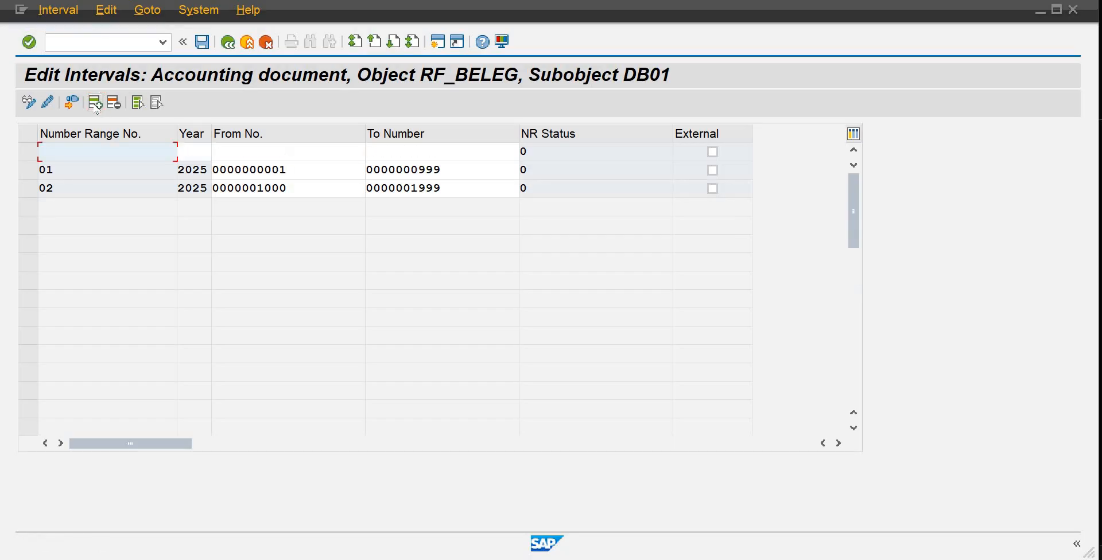
pyautogui.write('14')
pyautogui.press('Tab')
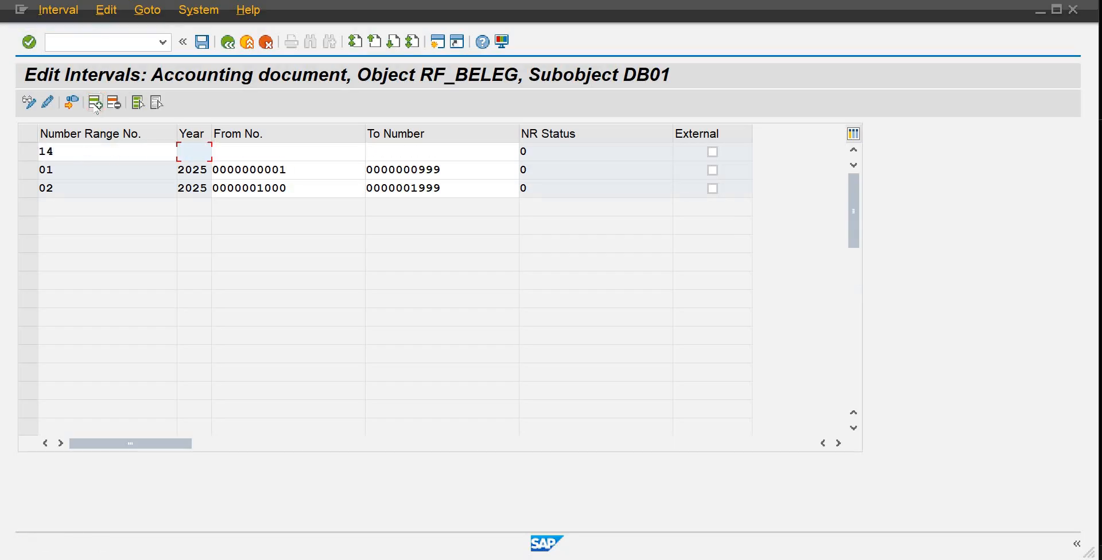
pyautogui.write('2025')
pyautogui.press('Tab')
pyautogui.write('2000')
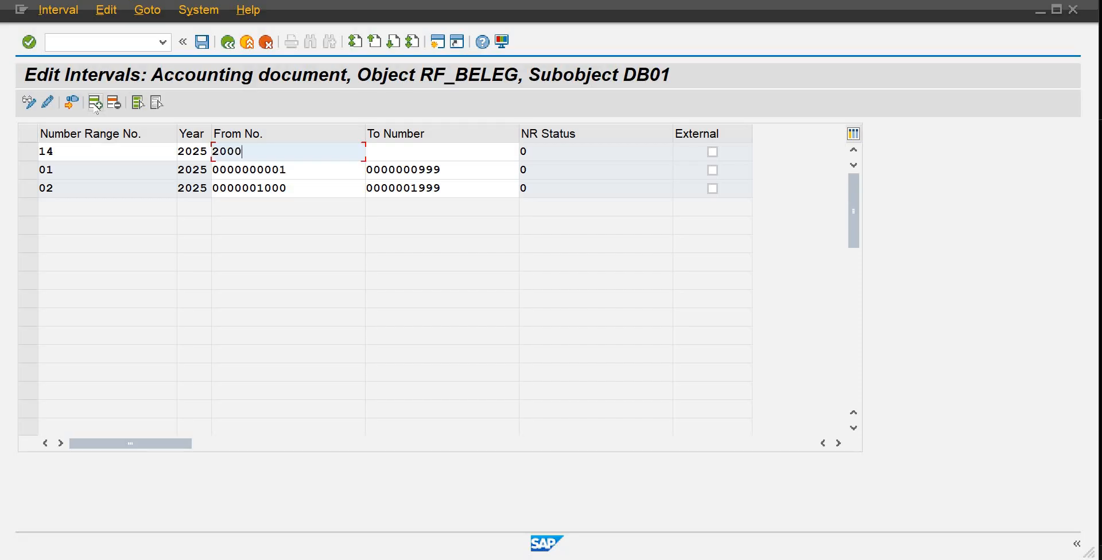
pyautogui.press('Tab')
pyautogui.write('2999')
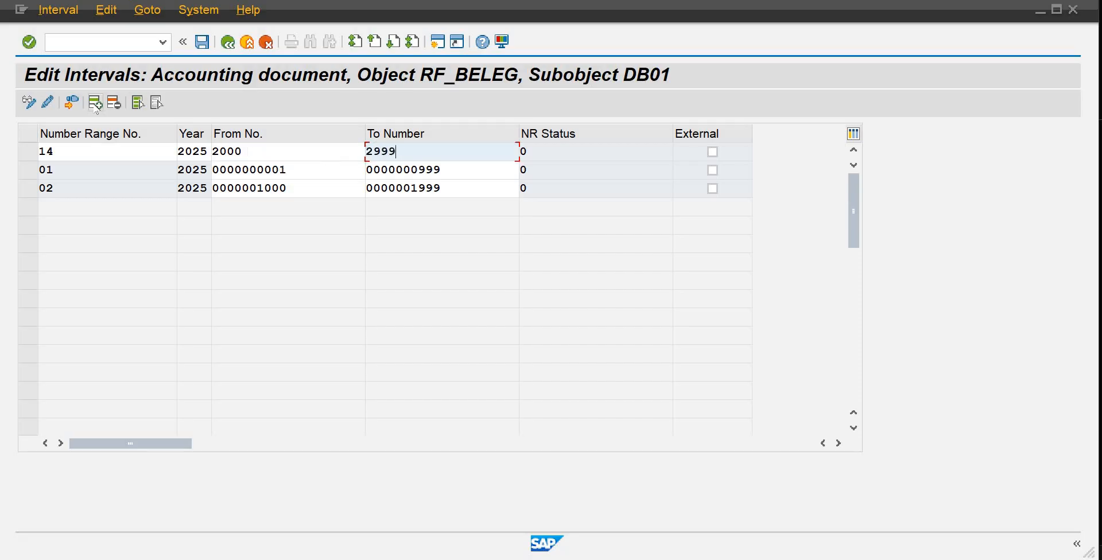
pyautogui.press('Return')
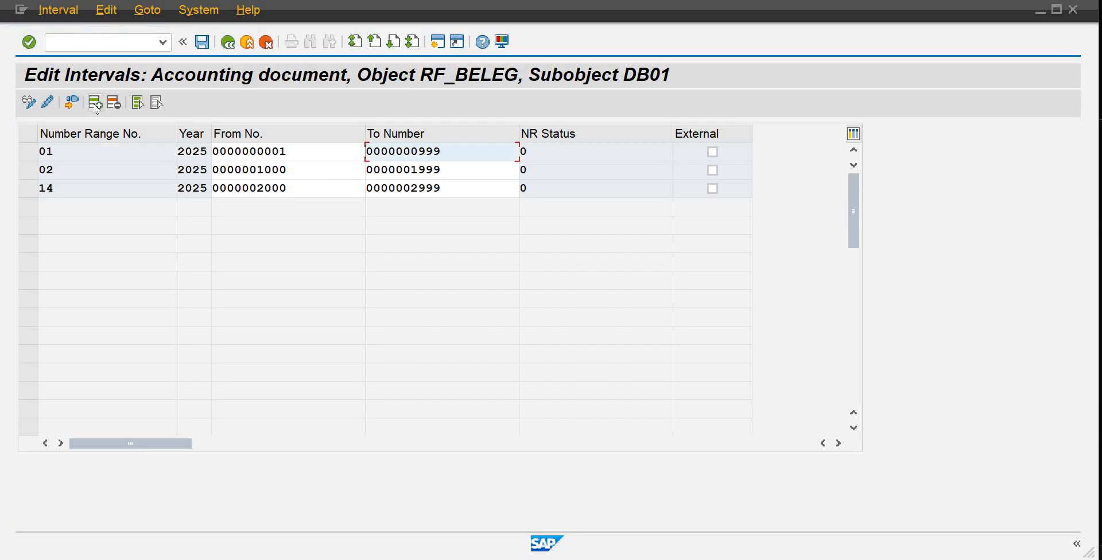
# - Insert number range 15 for year 2025 with the interval 3000 to 3999
pyautogui.click(95, 104)
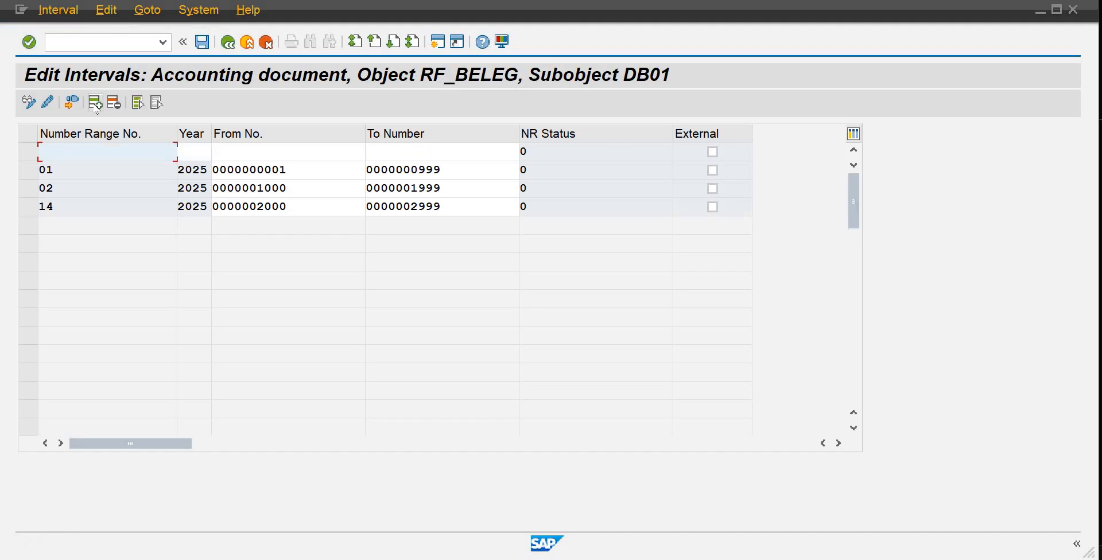
pyautogui.write('15')
pyautogui.press('Tab')
pyautogui.write('2025')
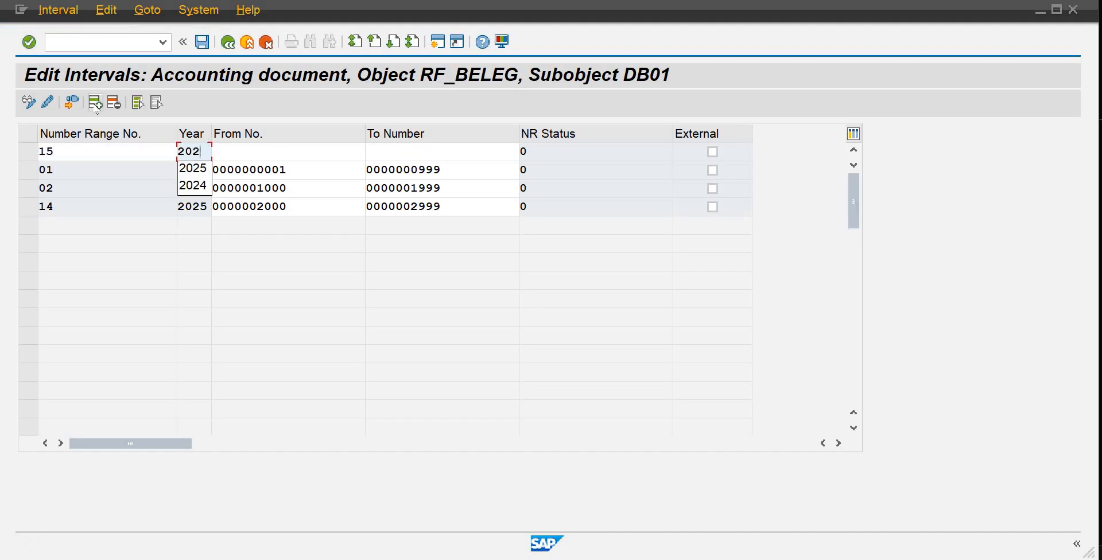
pyautogui.press('Tab')
pyautogui.write('3000')
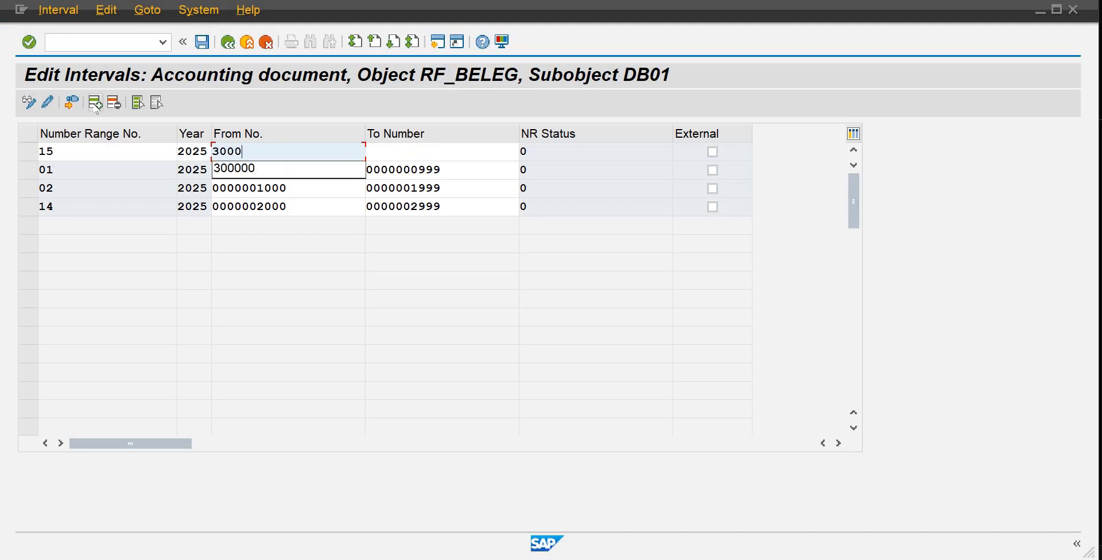
pyautogui.press('Tab')
pyautogui.write('3999')
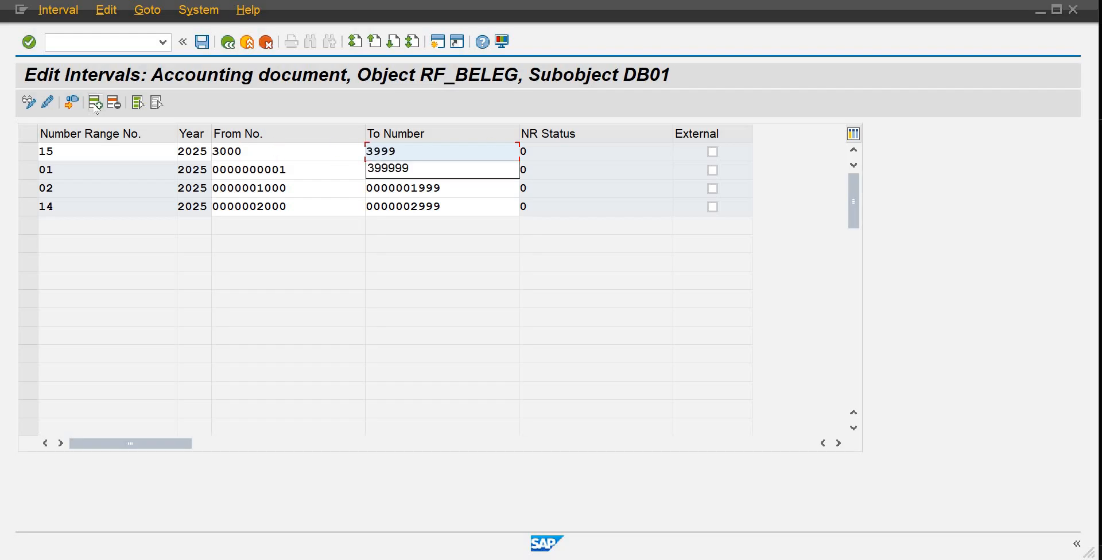
pyautogui.press('Return')
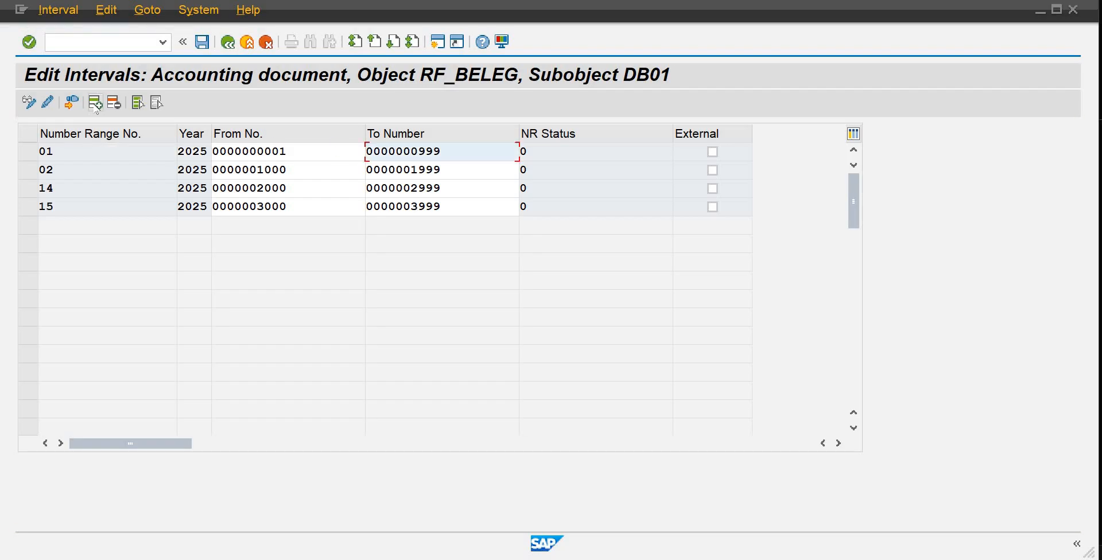
# - Insert number range 16 for year 2025 with the interval 4000 to 4999
pyautogui.click(95, 104)
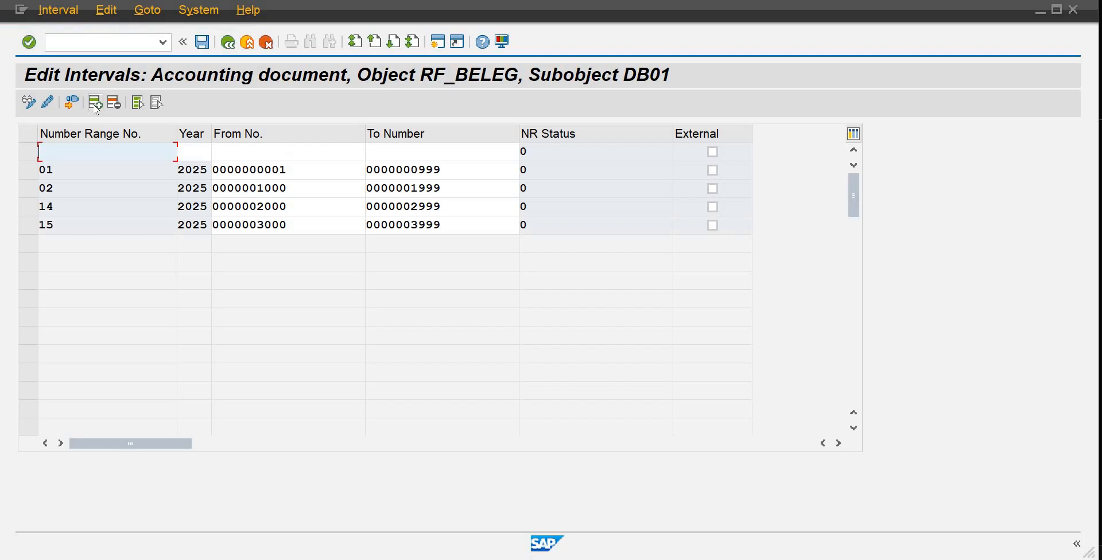
pyautogui.write('16')
pyautogui.press('Tab')
pyautogui.write('2025')
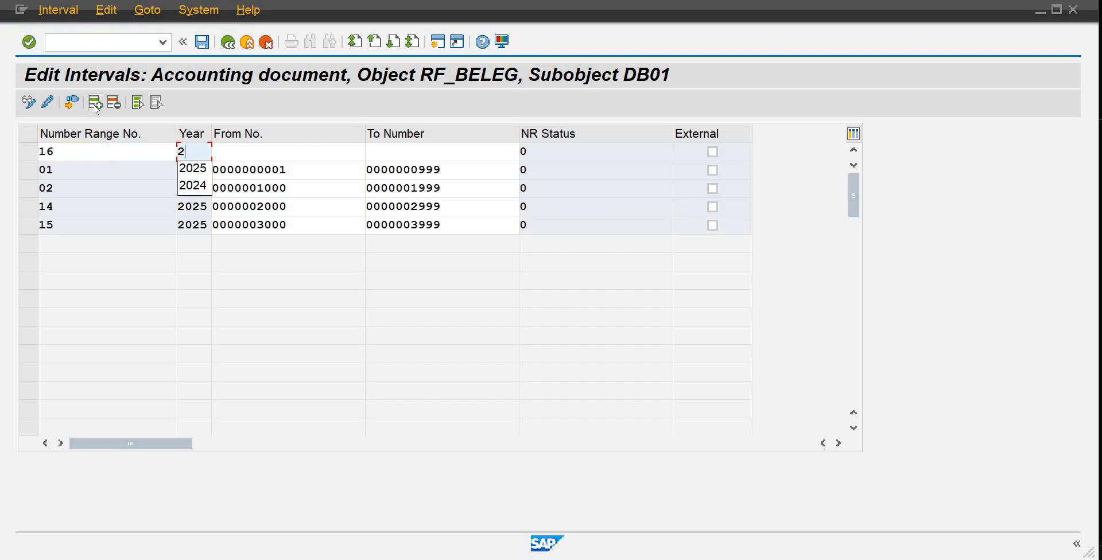
pyautogui.press('Tab')
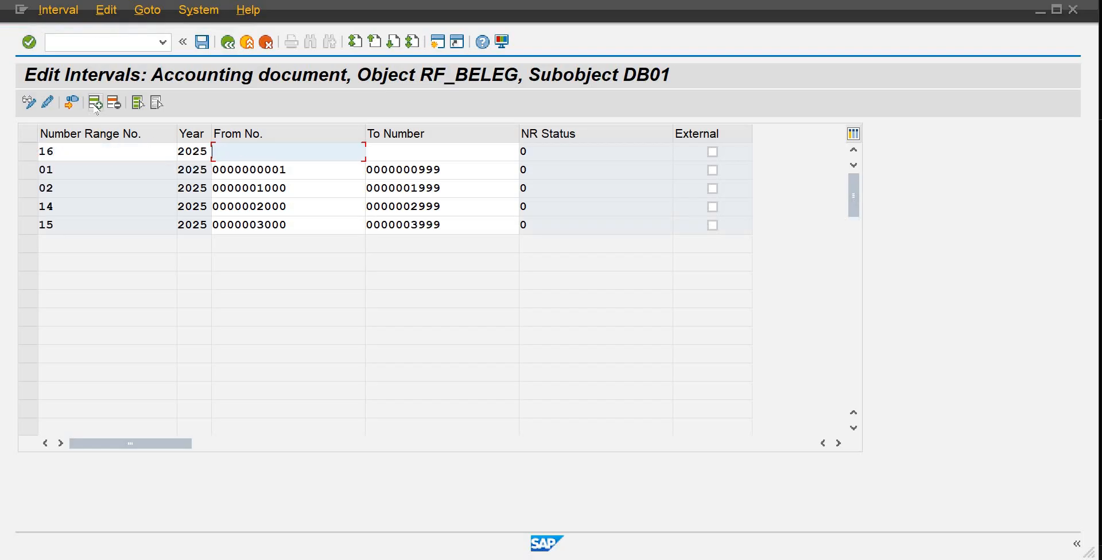
pyautogui.write('4000')
pyautogui.press('Tab')
pyautogui.write('4999')
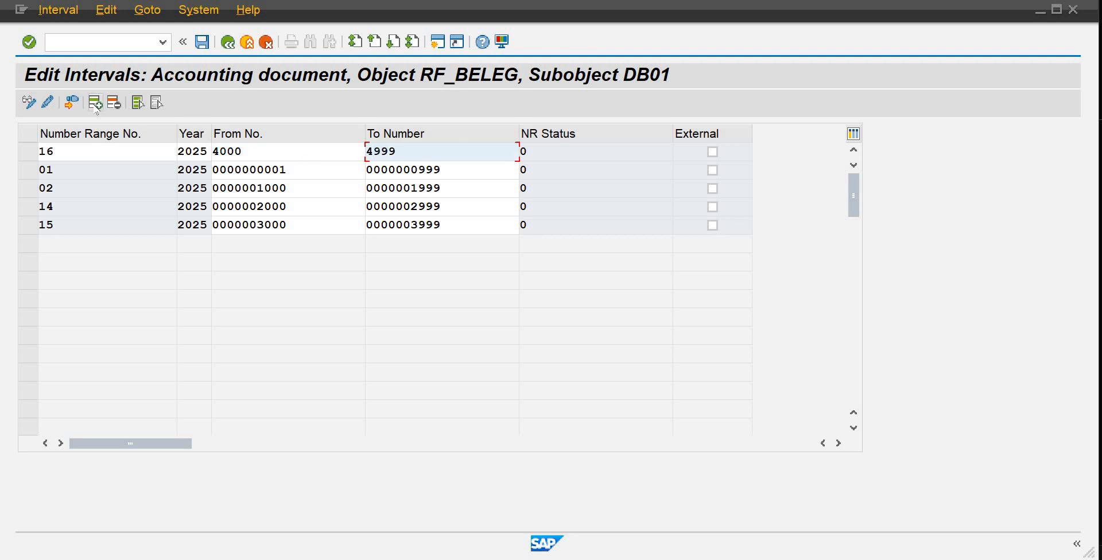
pyautogui.press('Return')
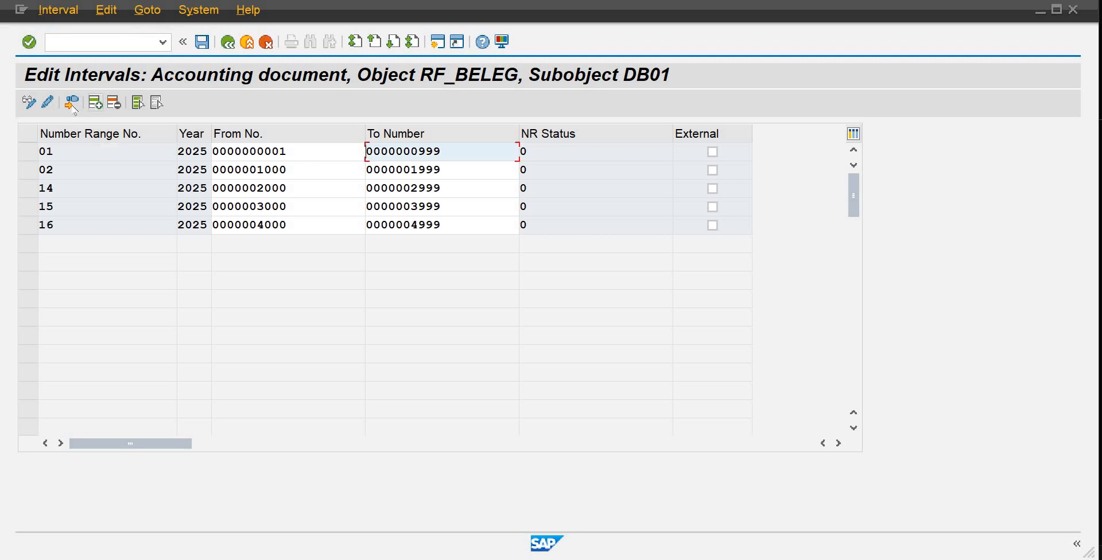
# - Insert number range 17 for year 2025 with the interval 5000 to 5999
pyautogui.click(95, 103)
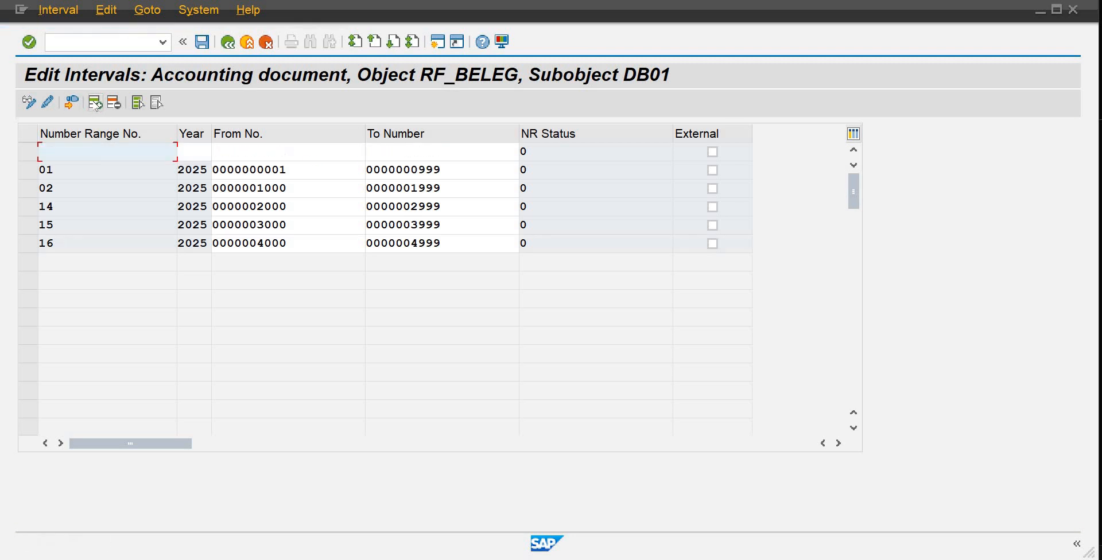
pyautogui.write('17')
pyautogui.press('Tab')
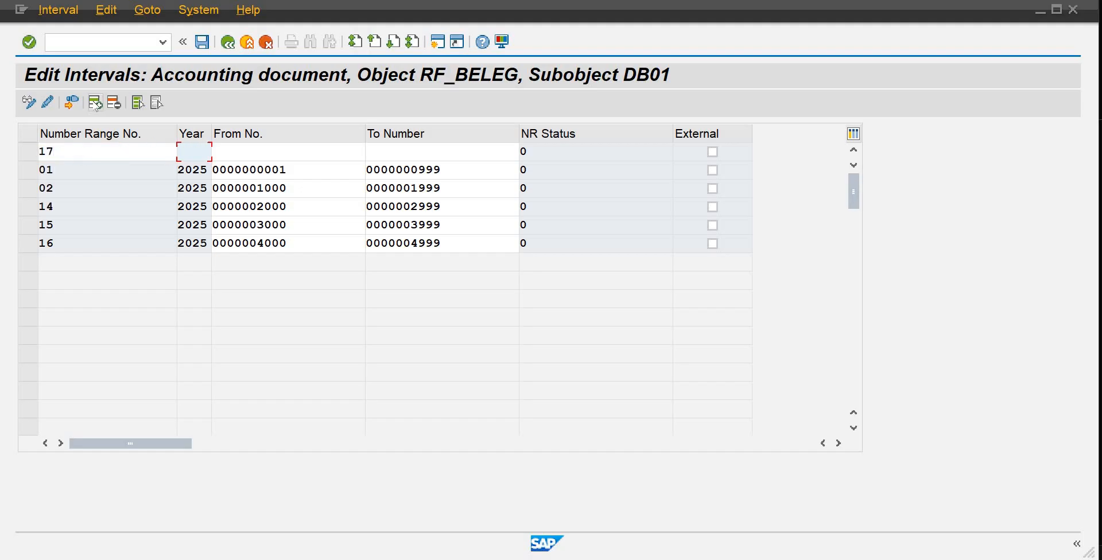
pyautogui.write('2025')
pyautogui.press('Tab')
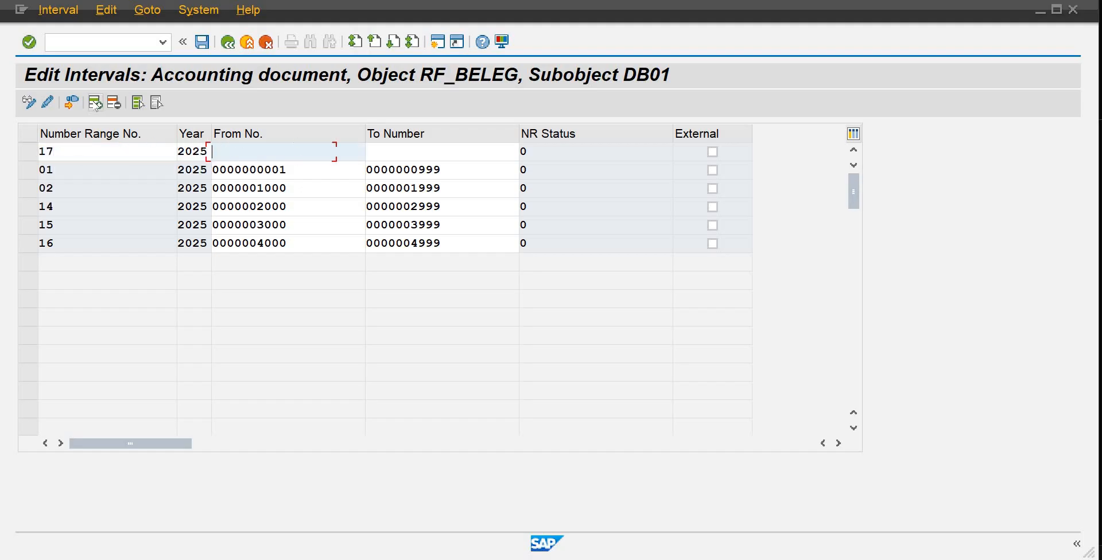
pyautogui.write('5000')
pyautogui.press('Tab')
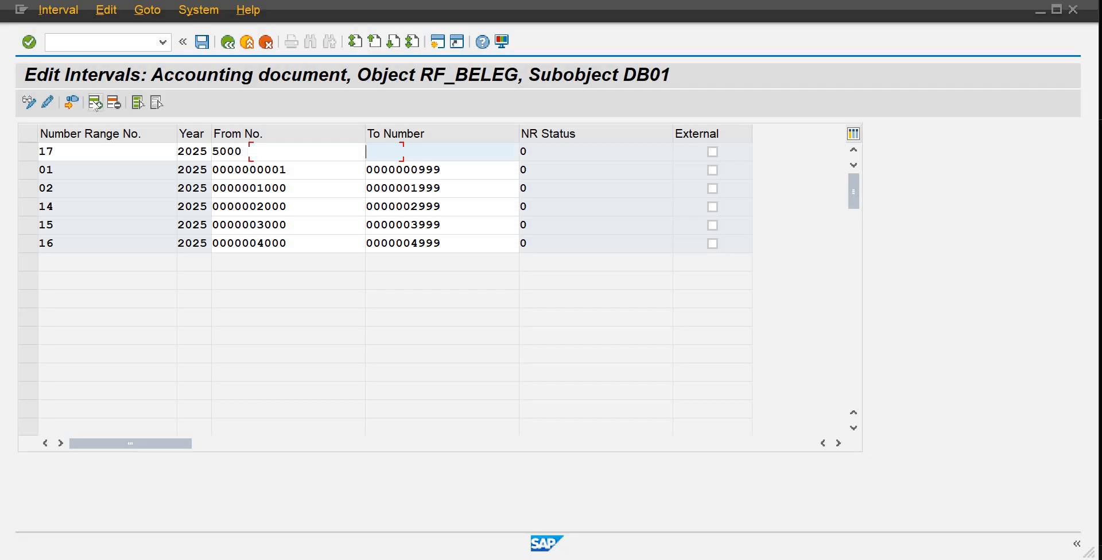
pyautogui.write('5999')
pyautogui.press('Return')
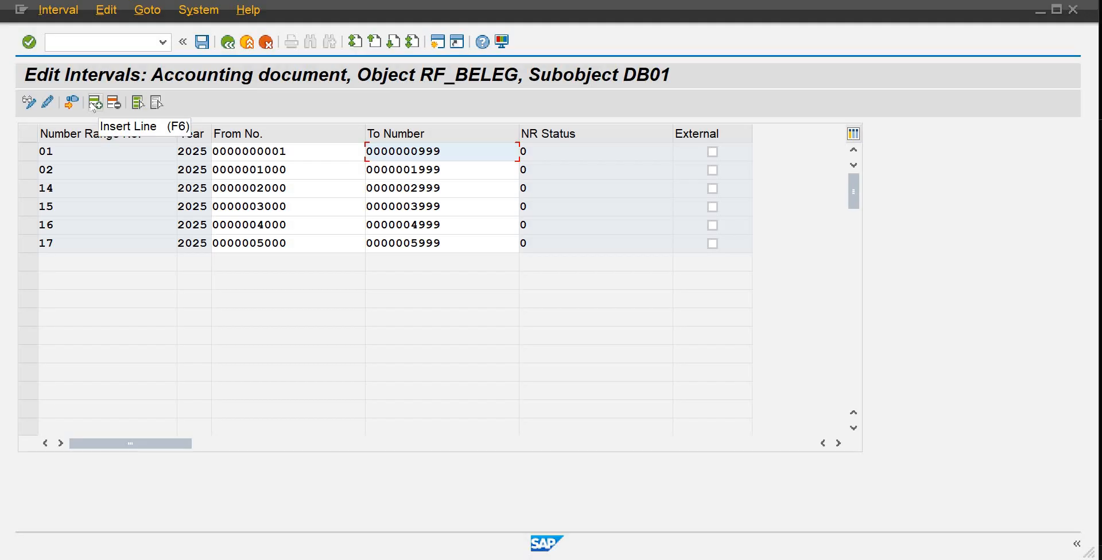
# - Insert number range 18 for year 2025 with the interval 6000 to 6999
pyautogui.click(94, 102)
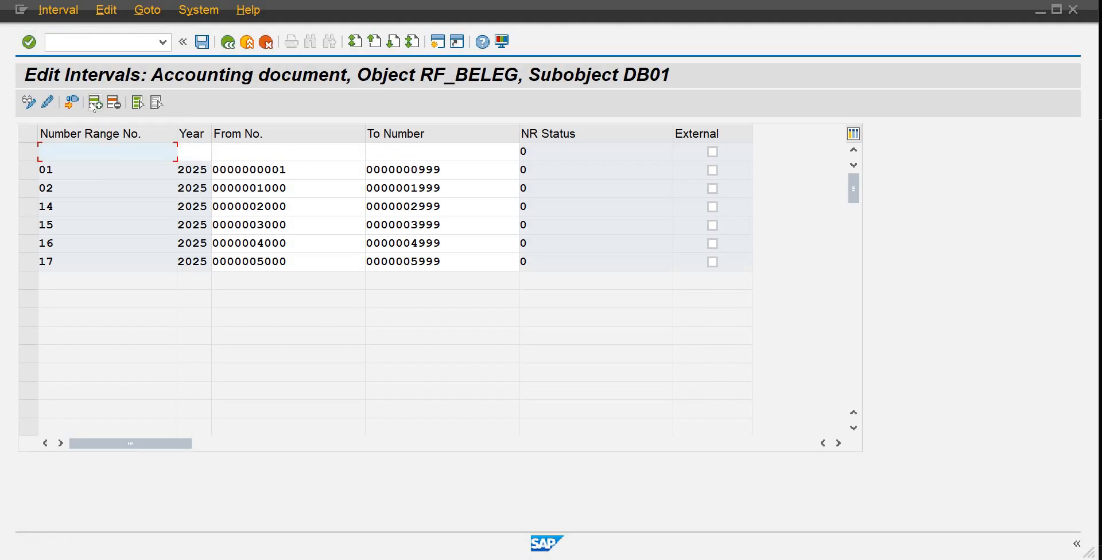
pyautogui.write('1')
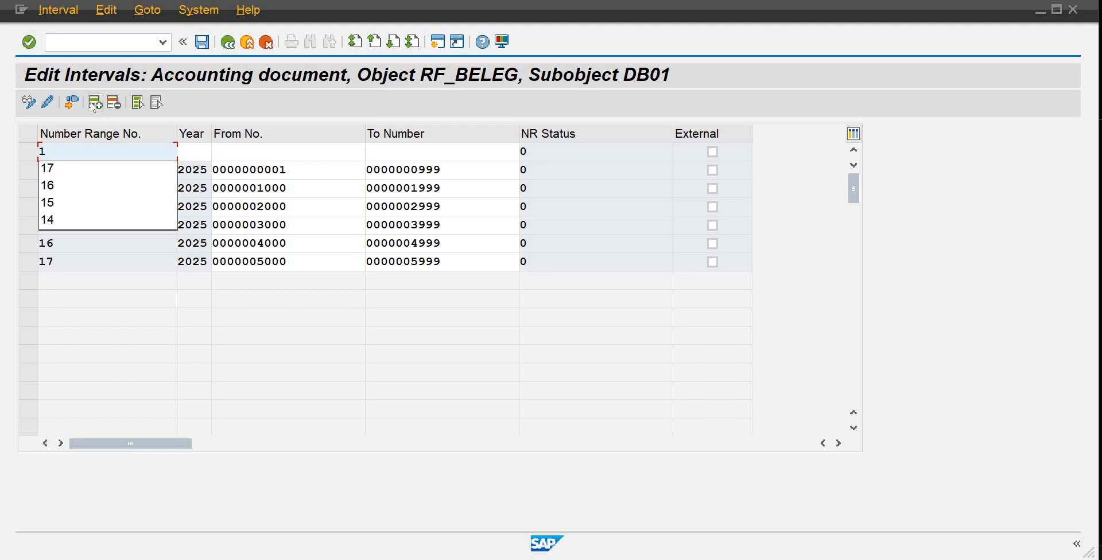
pyautogui.write('8')
pyautogui.press('Tab')
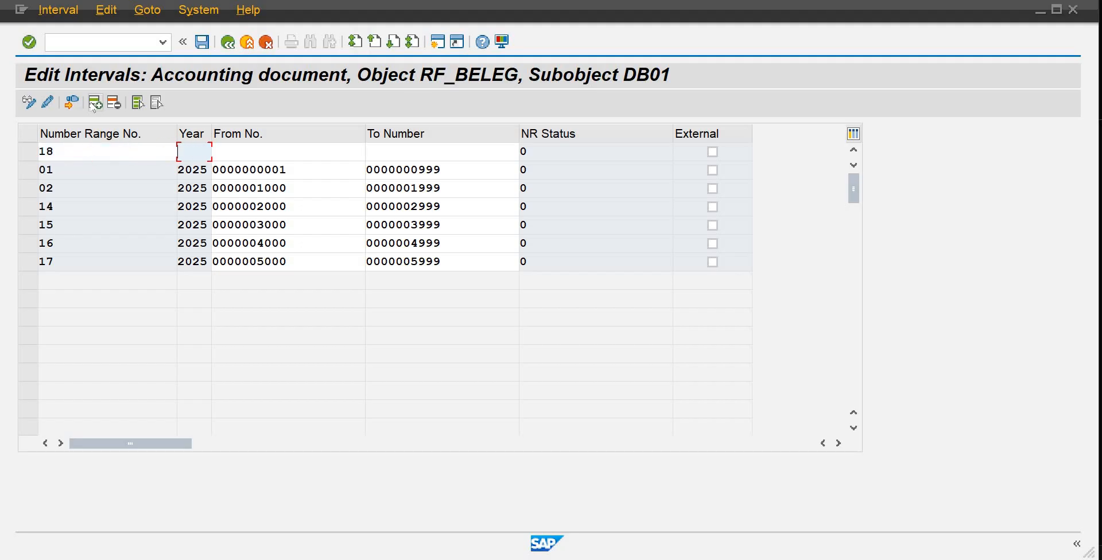
pyautogui.write('2025')
pyautogui.press('Tab')
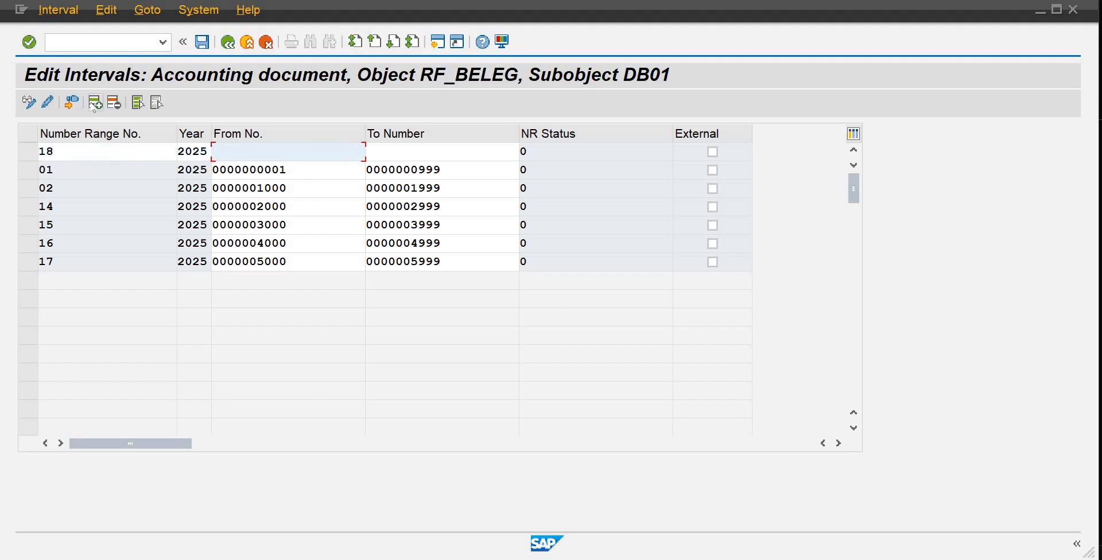
pyautogui.write('6000')
pyautogui.press('Tab')
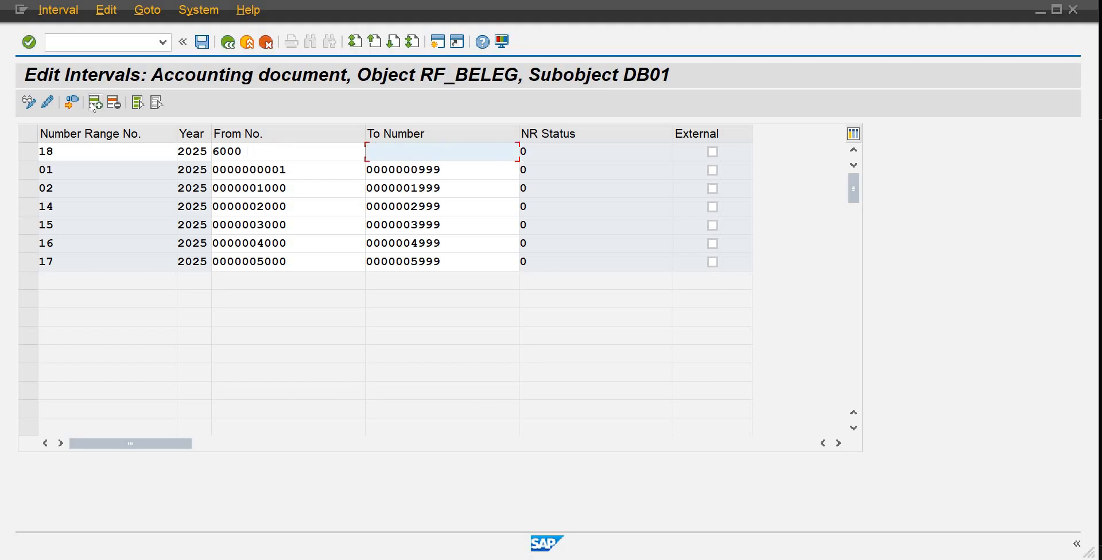
pyautogui.write('6999')
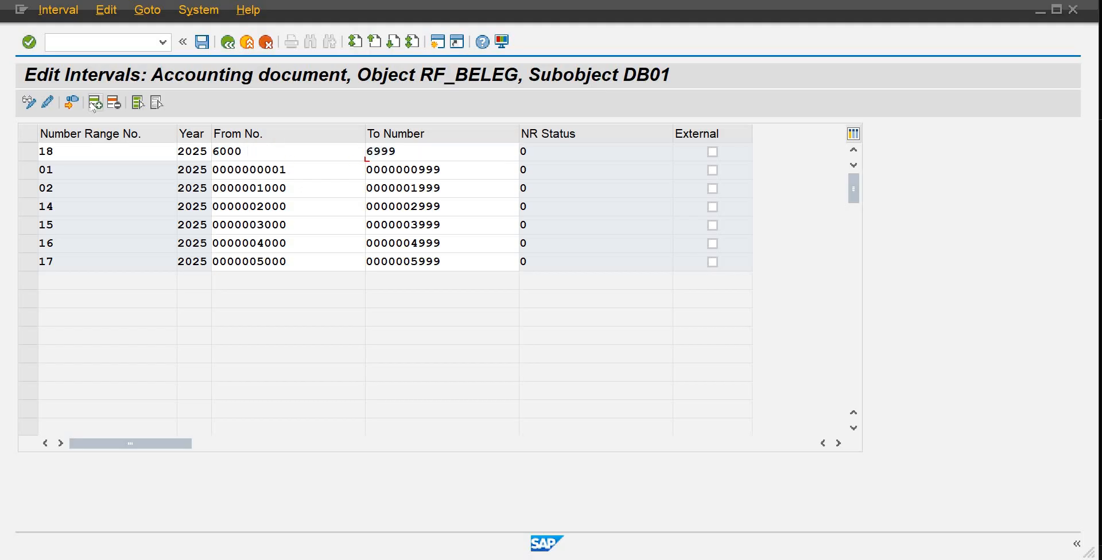
pyautogui.press('Return')
# - Save the number range intervals of DB01, accept the transport notice and return to the implementation guide
pyautogui.click(207, 46)
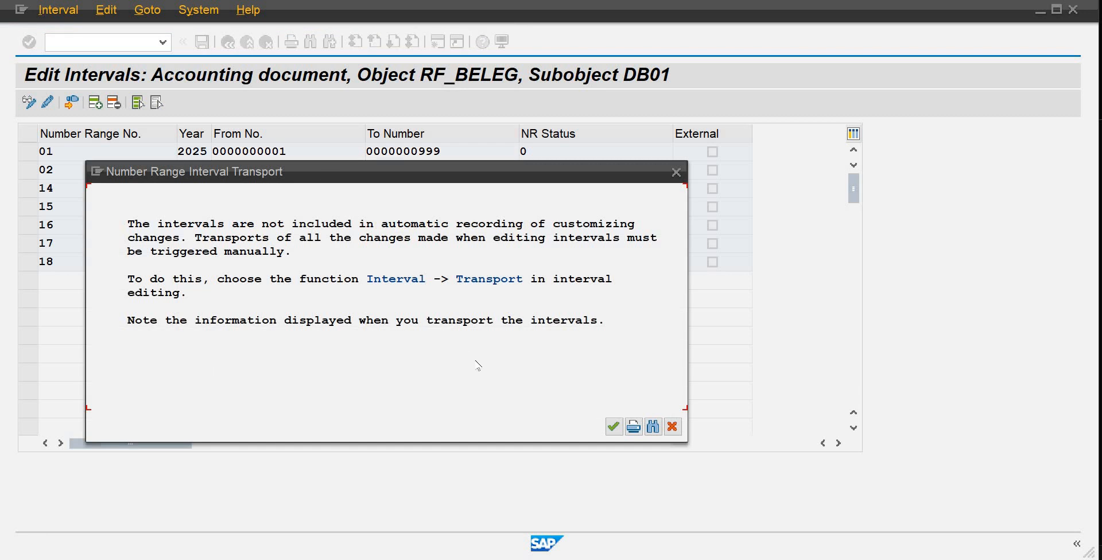
pyautogui.click(614, 426)
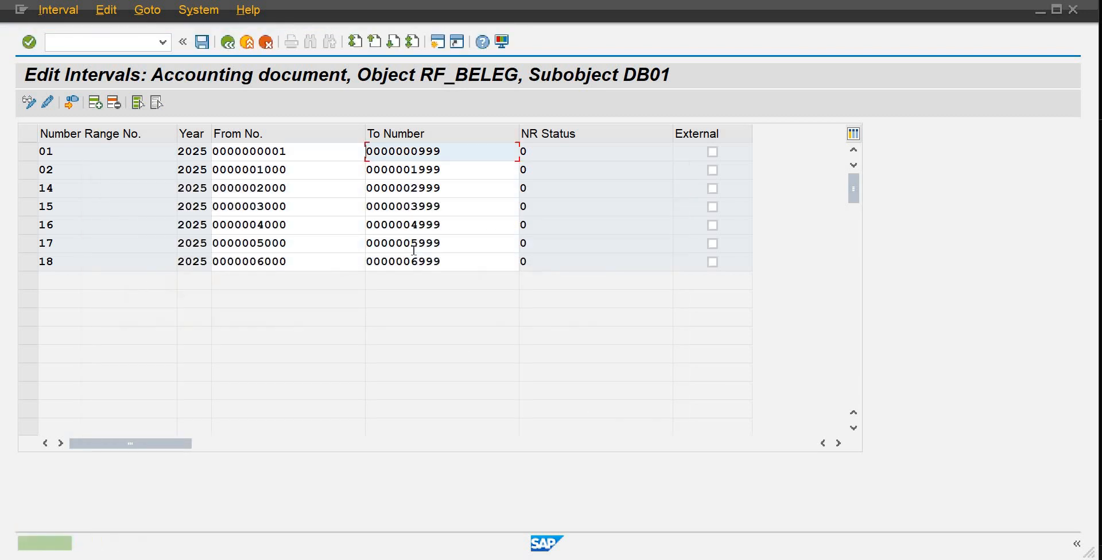
pyautogui.click(227, 43)
pyautogui.click(228, 43)
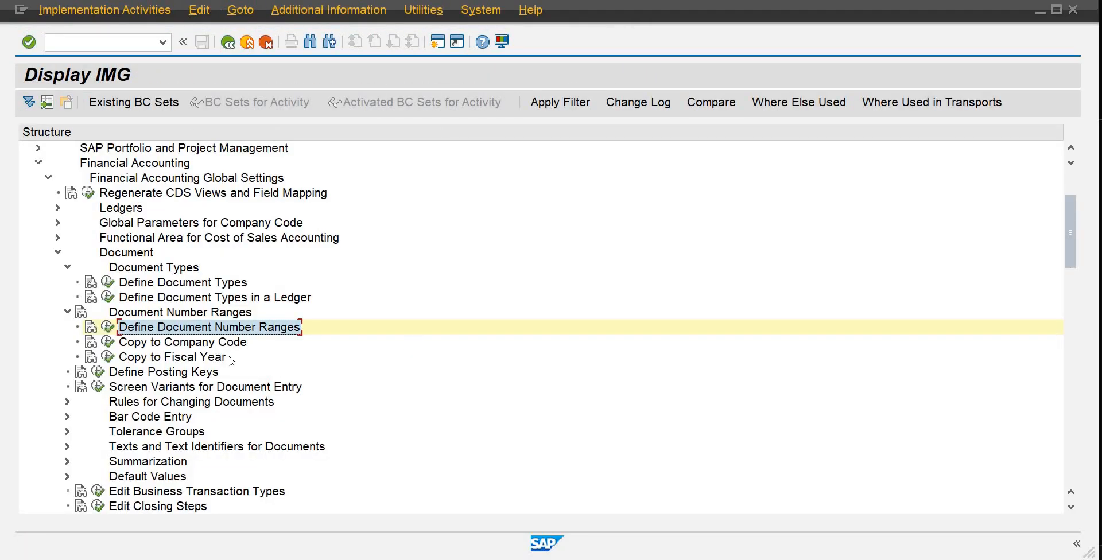
# - Collapse the Document Number Ranges, Document Types and Document nodes in the implementation guide structure
pyautogui.click(67, 313)
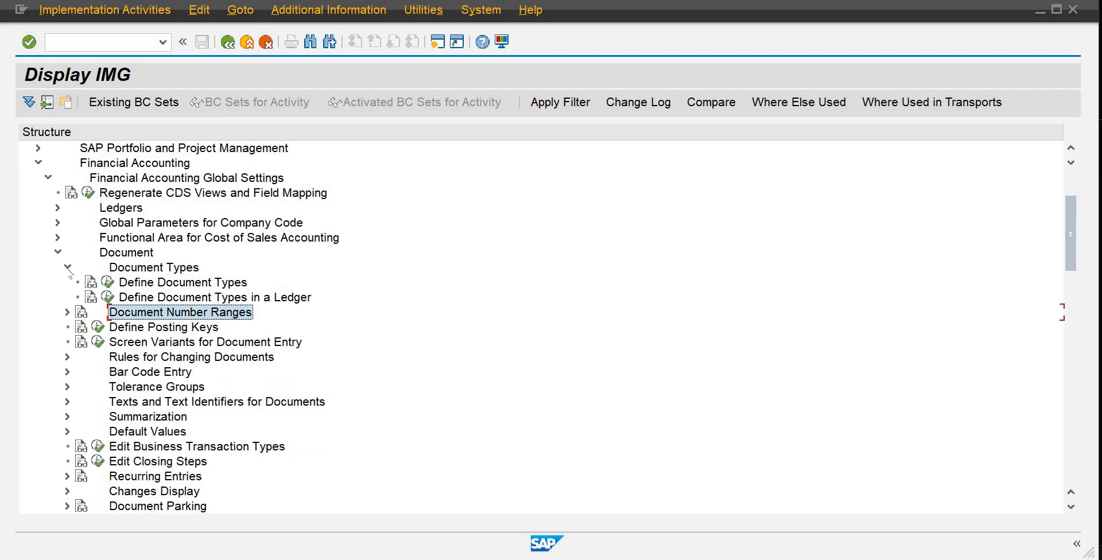
pyautogui.click(68, 268)
pyautogui.click(58, 253)
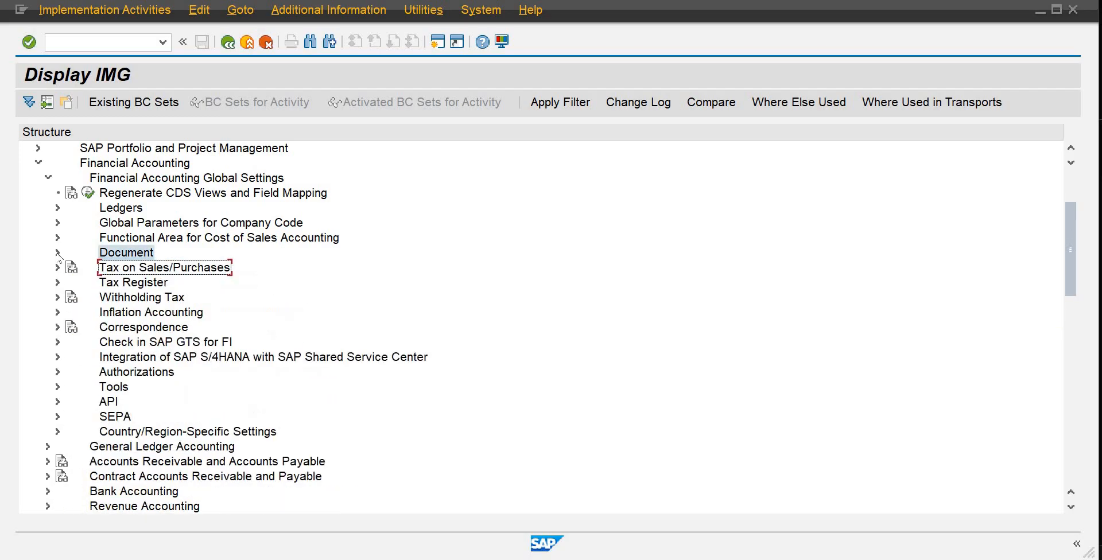
# - In the Word checklist, format the Document Number Range item as bold, 20 pt and red to mark it complete
pyautogui.moveTo(736, 531)
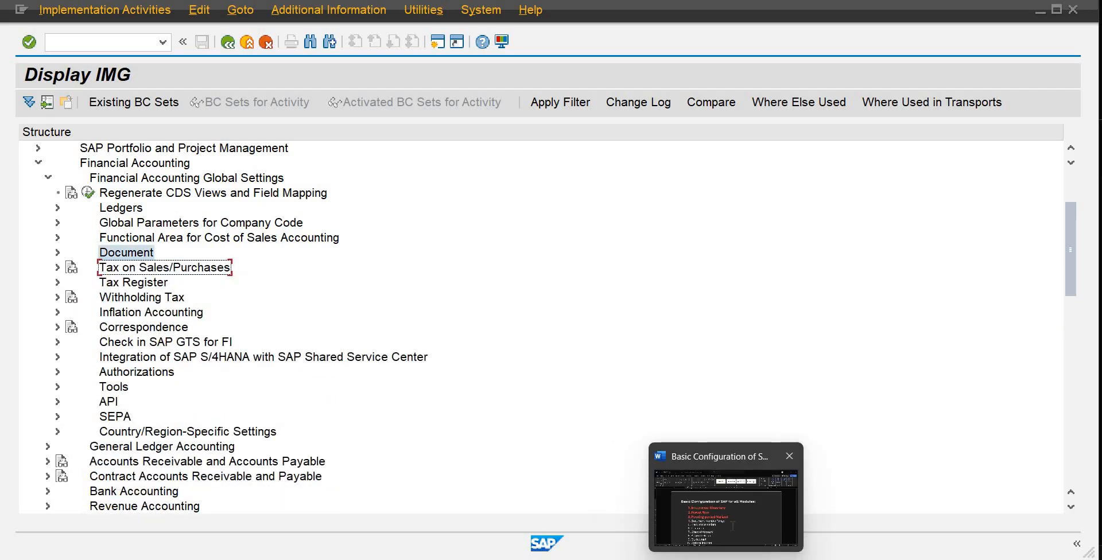
pyautogui.click(786, 465)
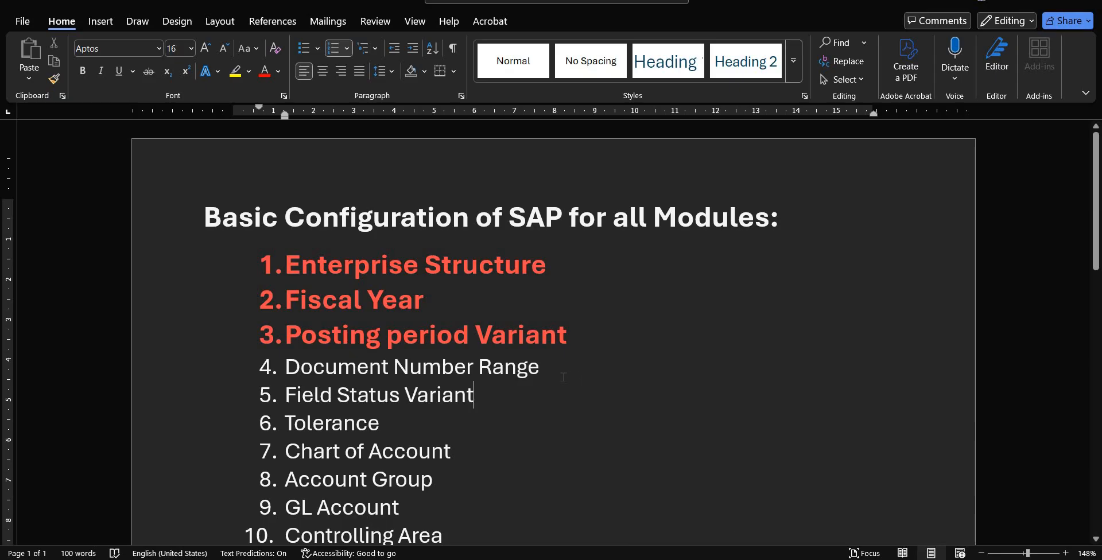
pyautogui.tripleClick(314, 372)
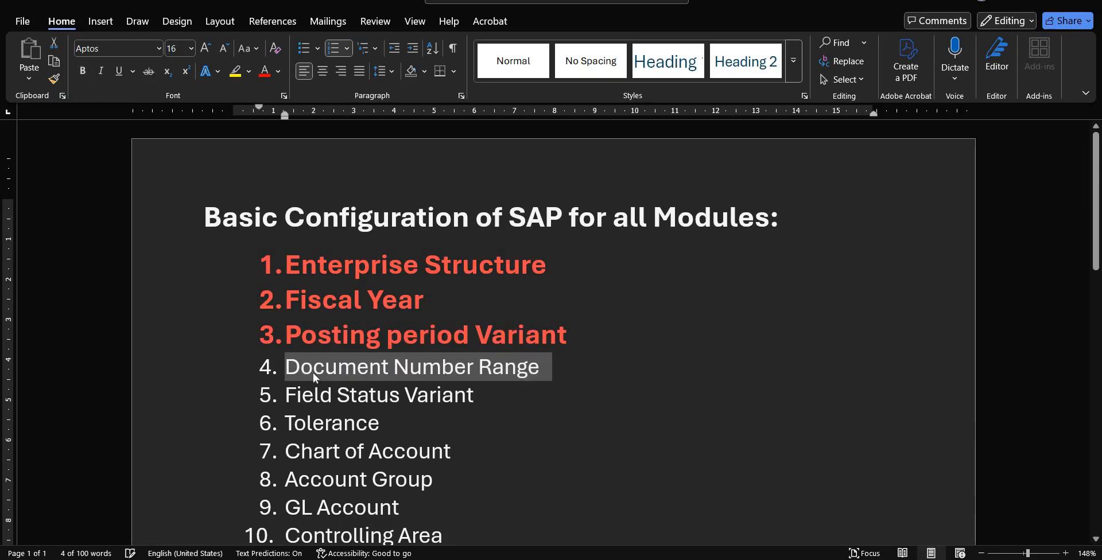
pyautogui.hotkey('ctrl', 'b')
pyautogui.hotkey('ctrl', ']')
pyautogui.hotkey('ctrl', ']')
pyautogui.hotkey('ctrl', ']')
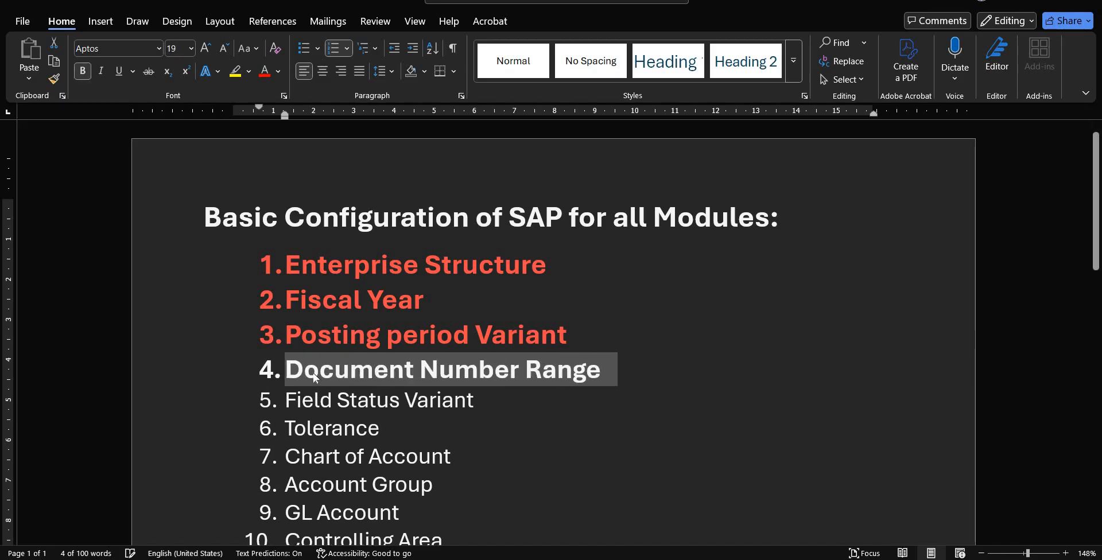
pyautogui.hotkey('ctrl', ']')
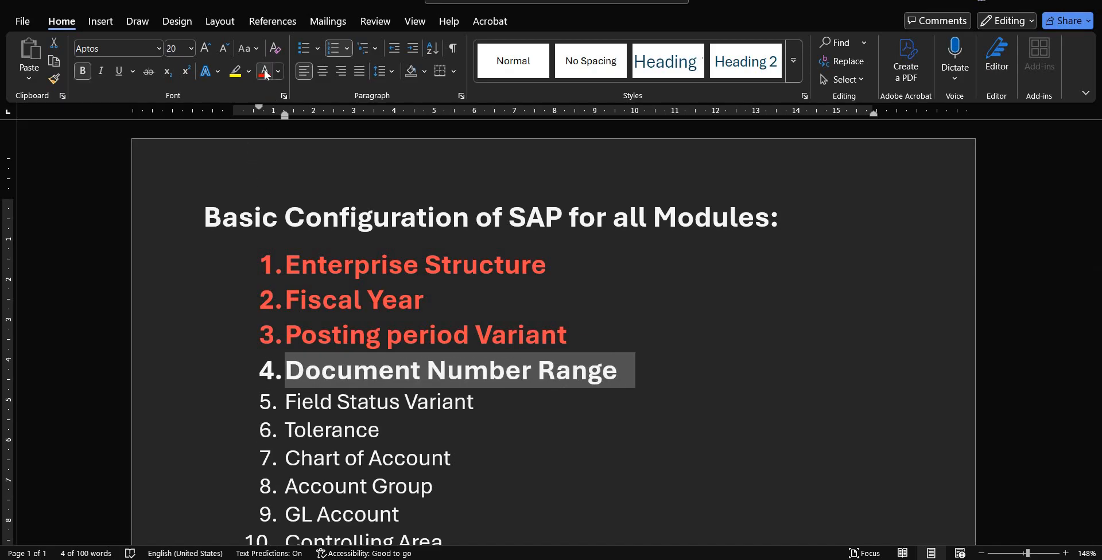
pyautogui.click(265, 76)
pyautogui.click(464, 421)
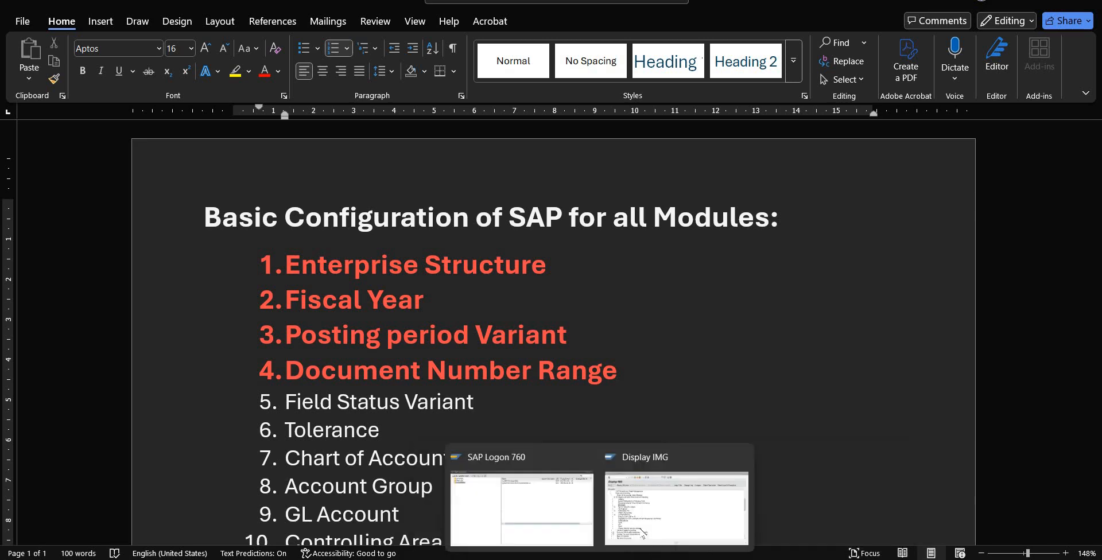
# - Switch back to the SAP implementation guide, open a new session and start transaction fs00
pyautogui.click(643, 535)
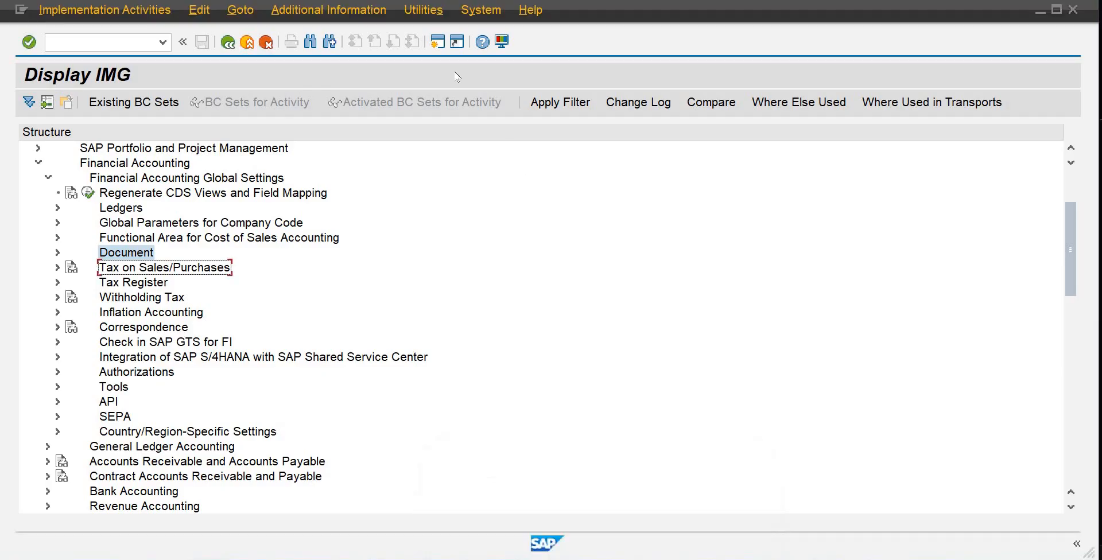
pyautogui.click(436, 43)
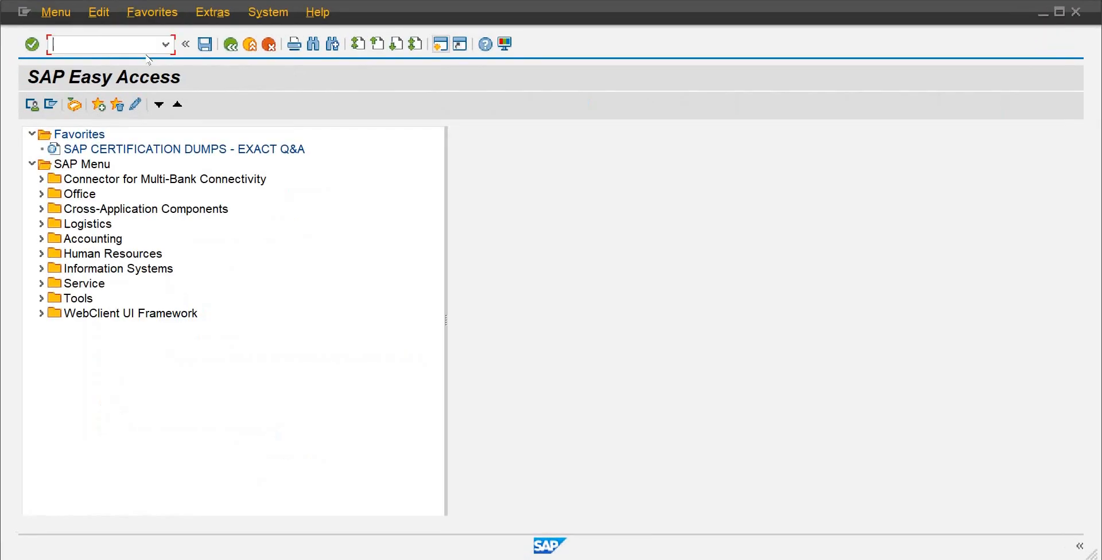
pyautogui.write('fs')
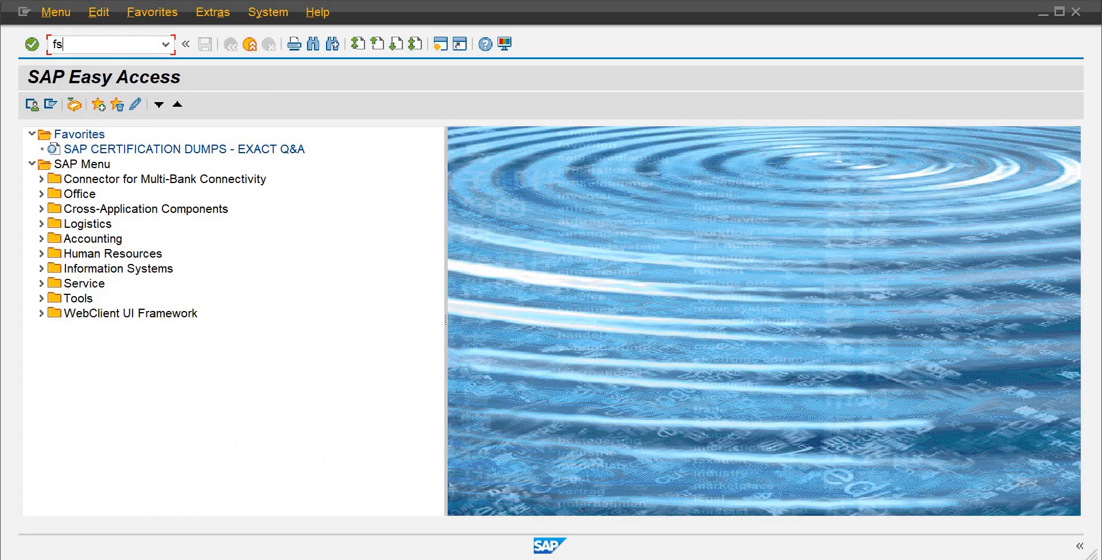
pyautogui.write('00')
pyautogui.press('Return')
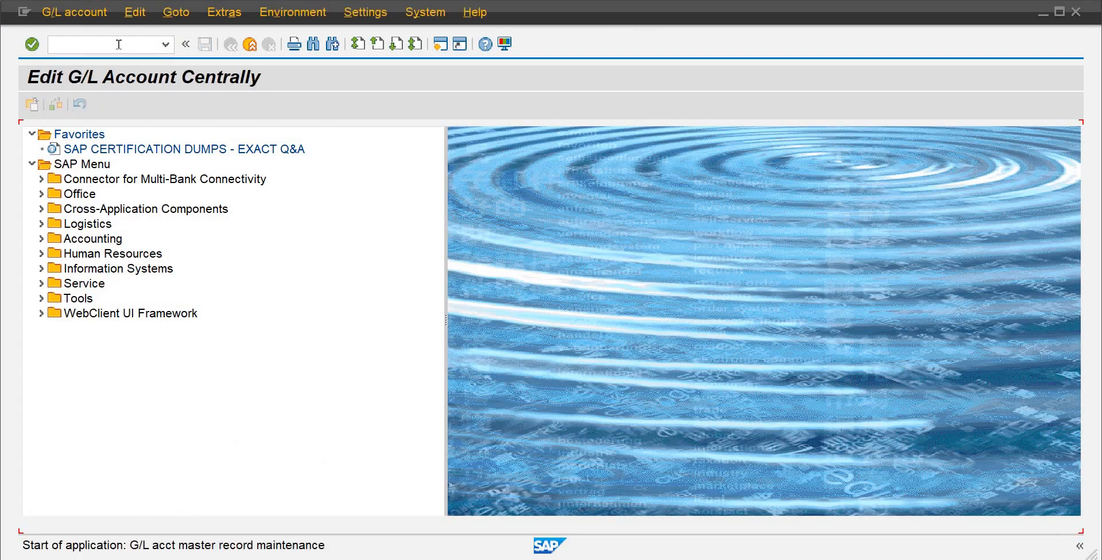
# - Start transaction fb60 for company code DB01 and check the required fields of the empty vendor invoice
pyautogui.click(118, 44)
pyautogui.write('/n')
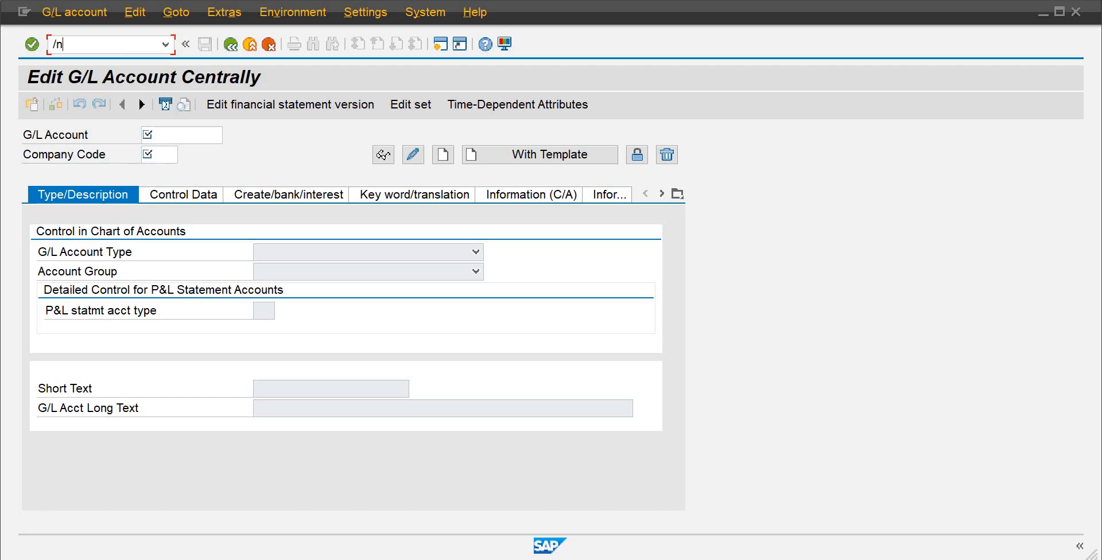
pyautogui.write('fb60')
pyautogui.press('Return')
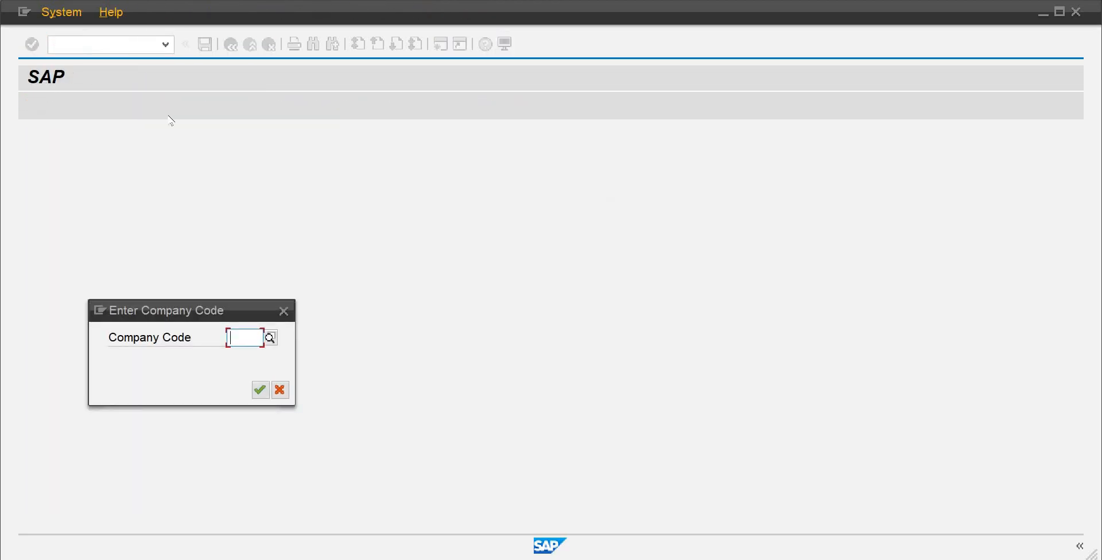
pyautogui.write('1010')
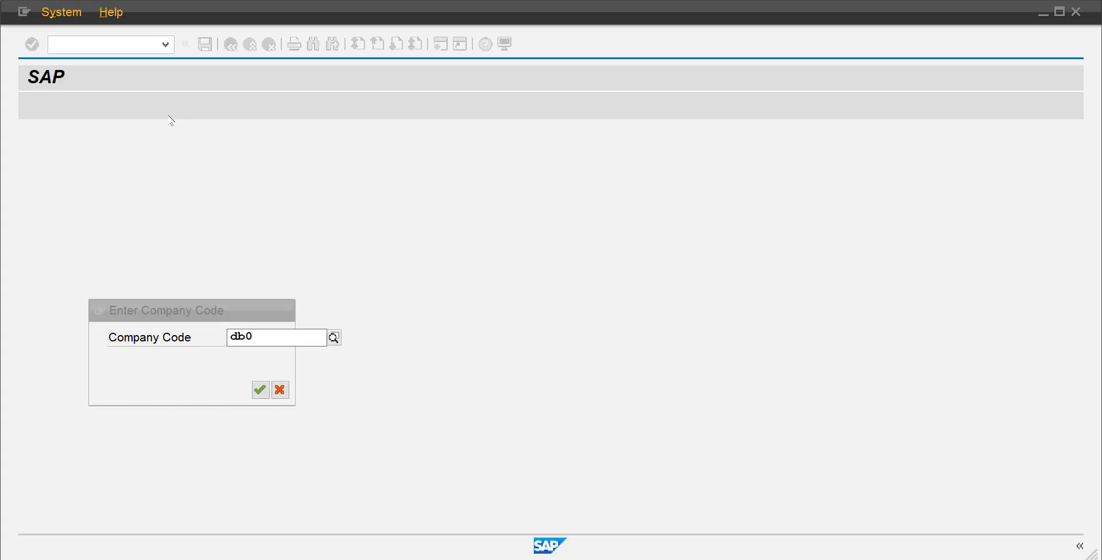
pyautogui.press('Return')
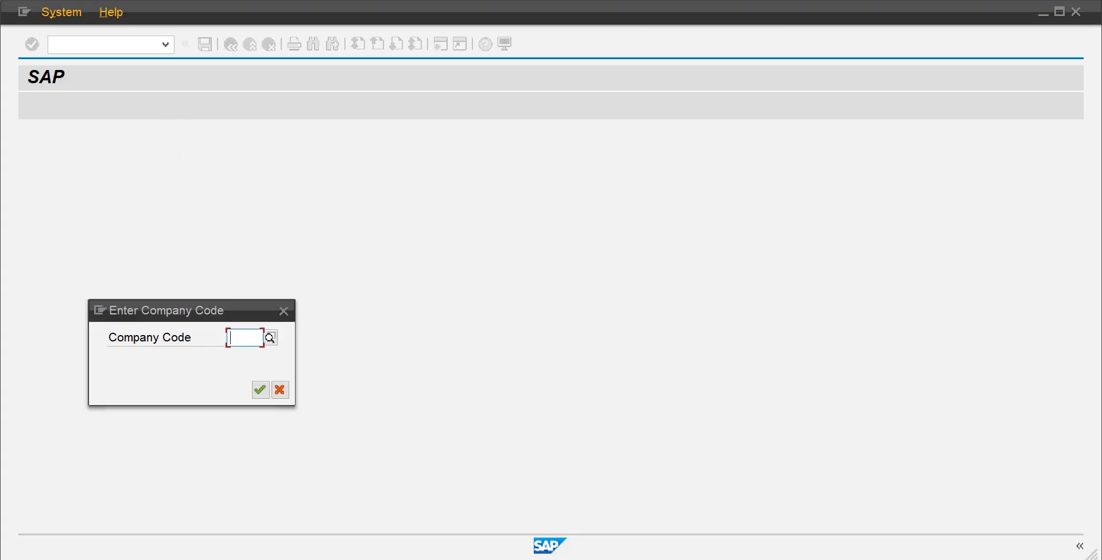
pyautogui.write('db01')
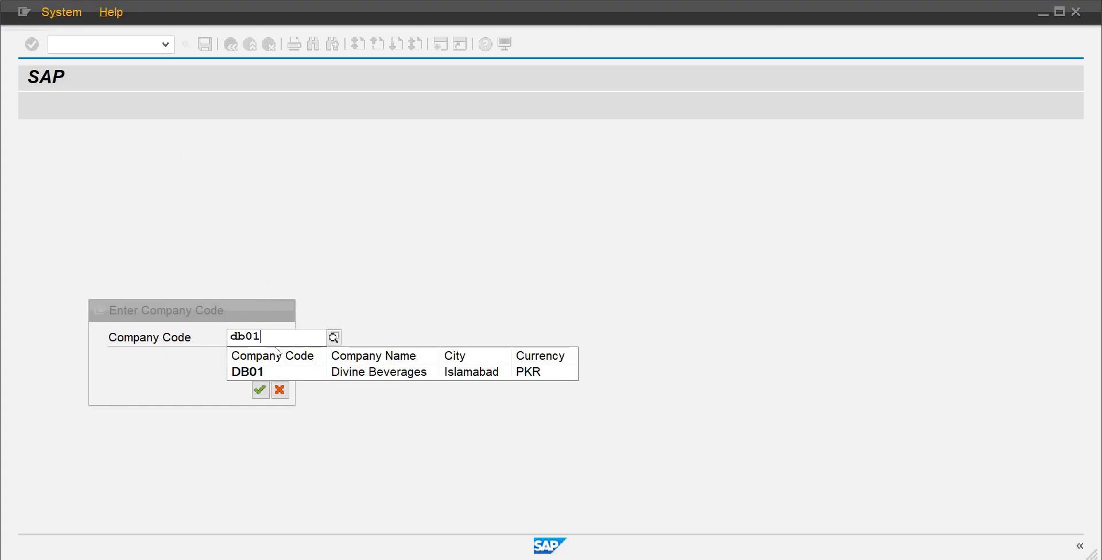
pyautogui.click(262, 372)
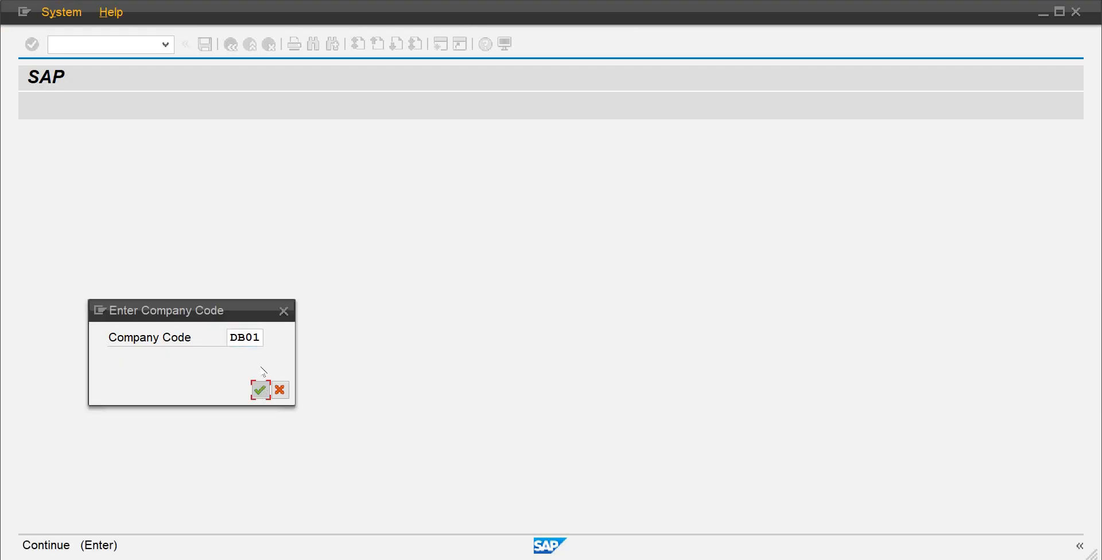
pyautogui.press('Return')
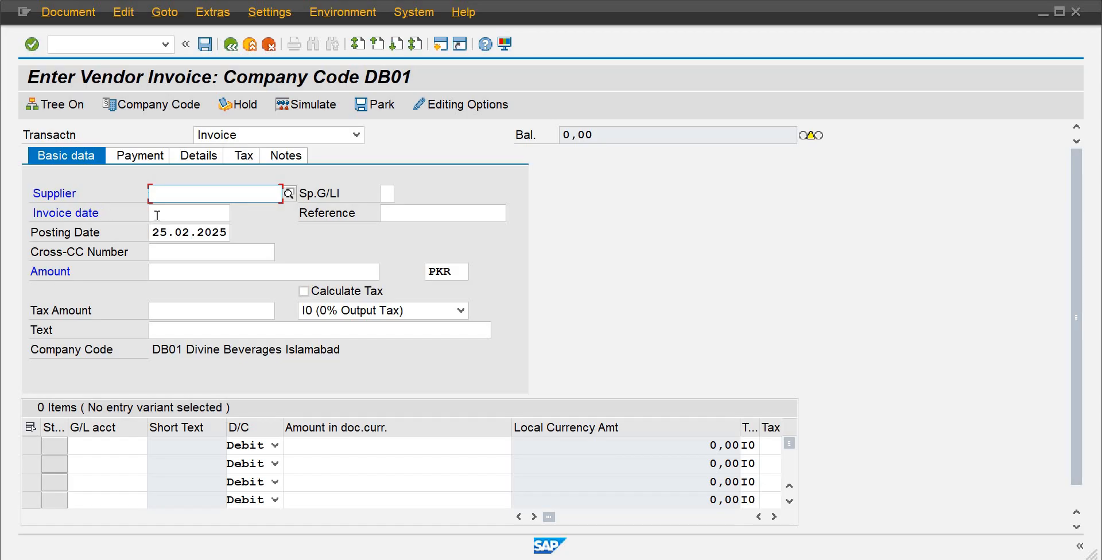
pyautogui.click(184, 272)
pyautogui.press('Return')
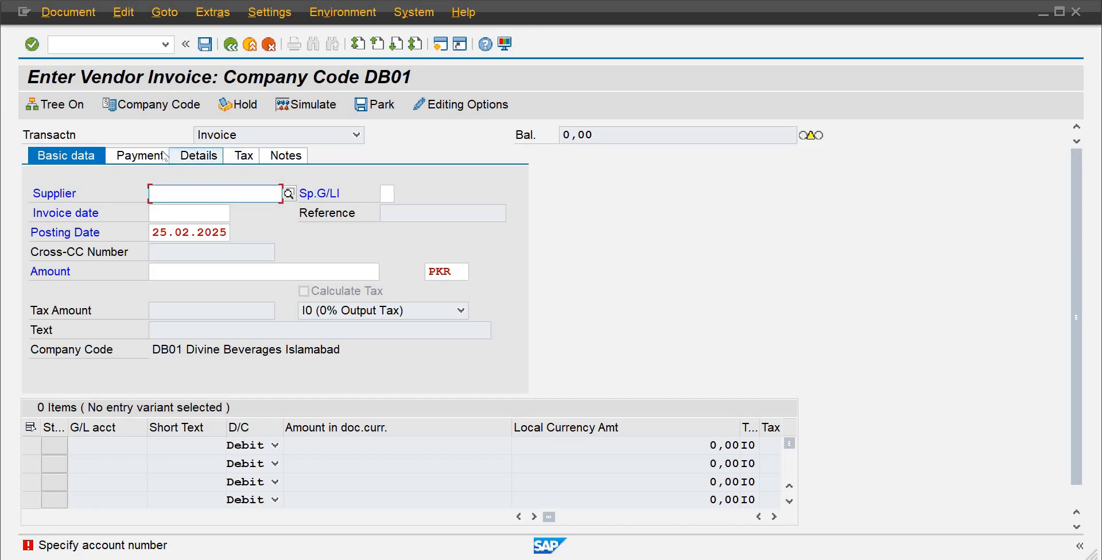
pyautogui.press('Return')
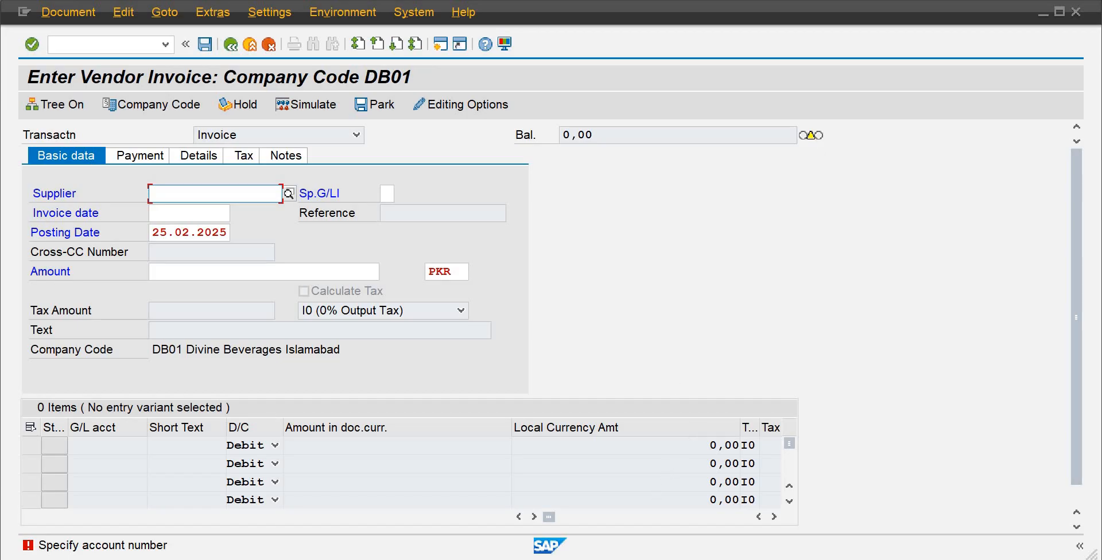
# - Return to the implementation guide and open Define Field Status Variants under Financial Accounting Global Settings, Ledgers, Fields
pyautogui.click(628, 510)
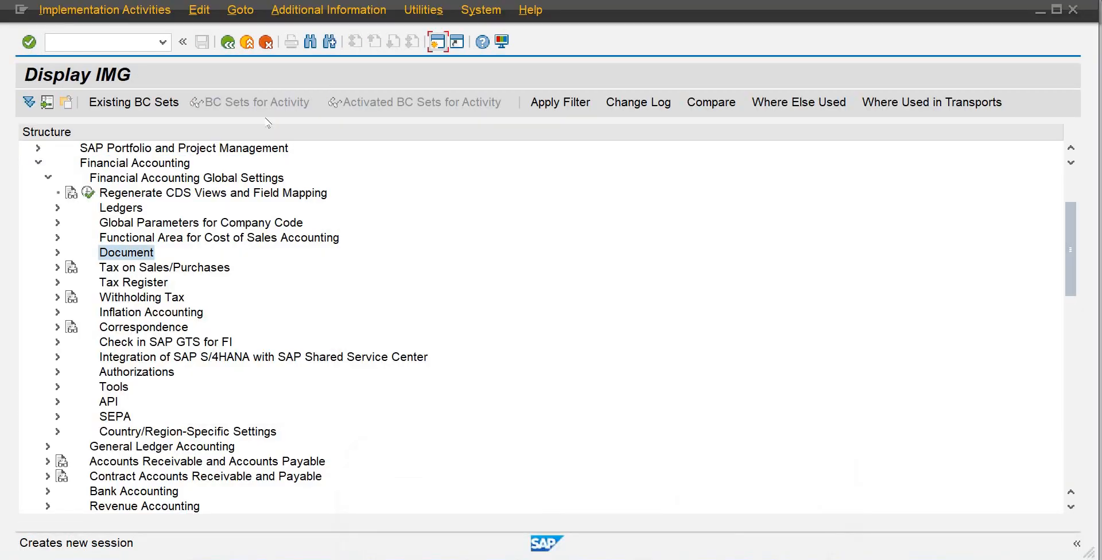
pyautogui.click(129, 164)
pyautogui.click(132, 179)
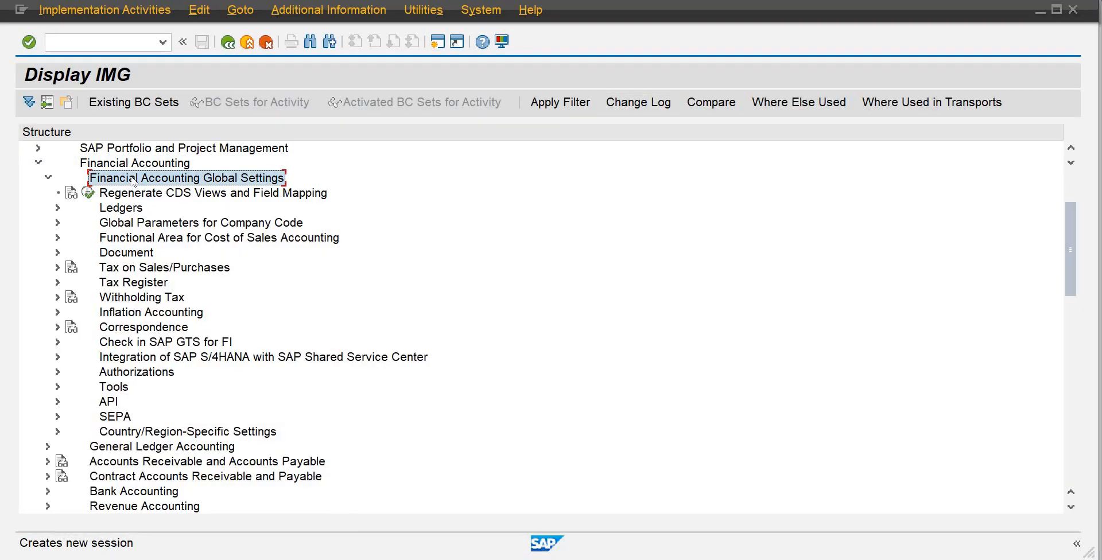
pyautogui.click(58, 209)
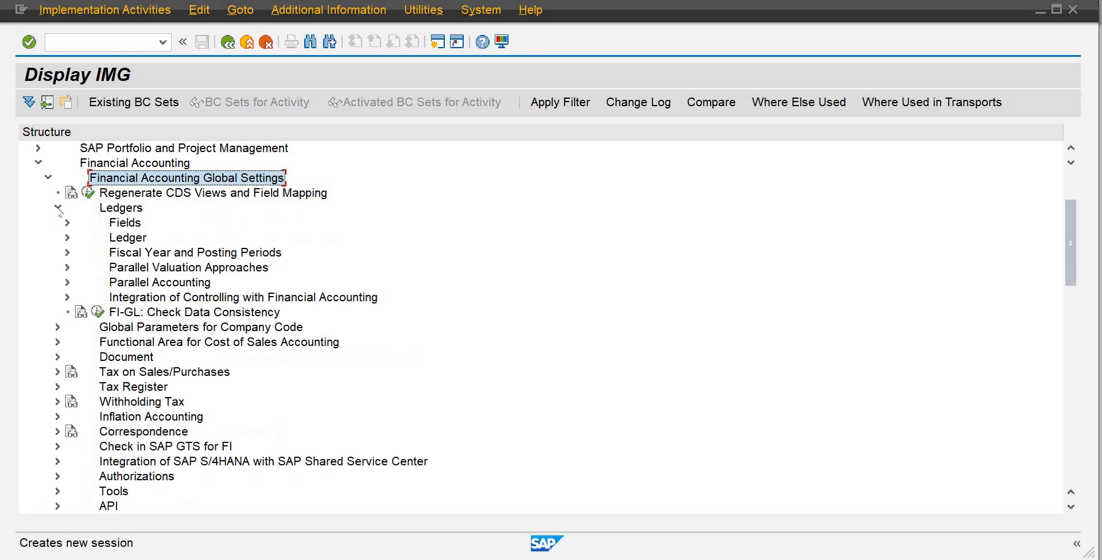
pyautogui.click(67, 222)
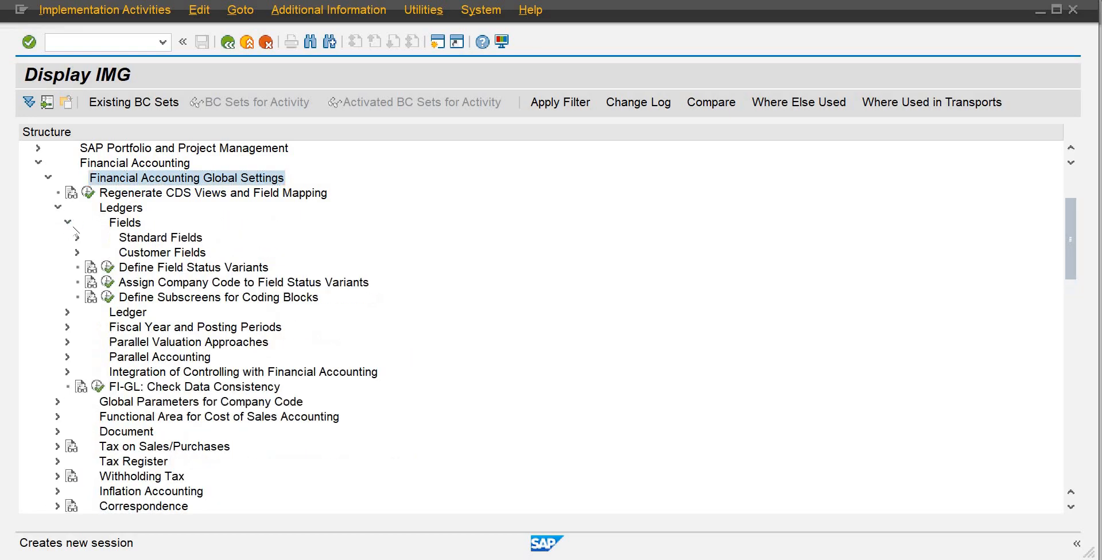
pyautogui.click(108, 267)
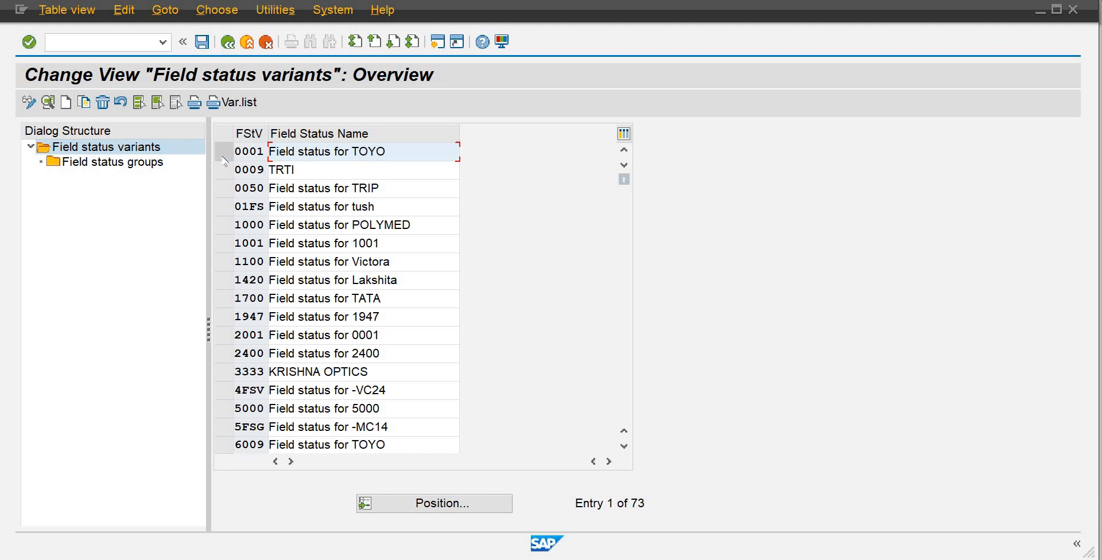
# - Copy field status variant 0001 as a new variant with the key FSTD
pyautogui.click(223, 156)
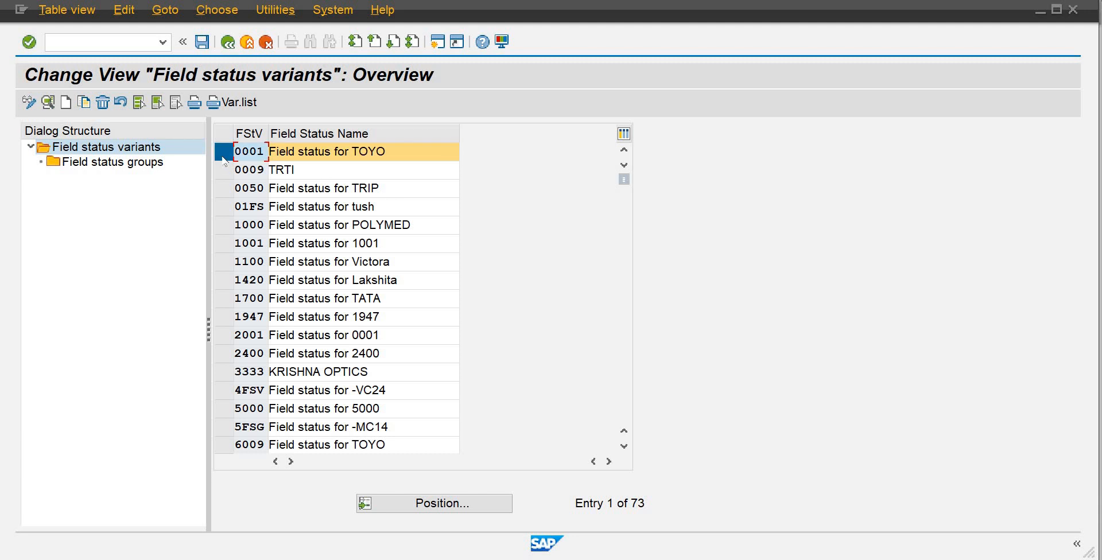
pyautogui.rightClick(223, 160)
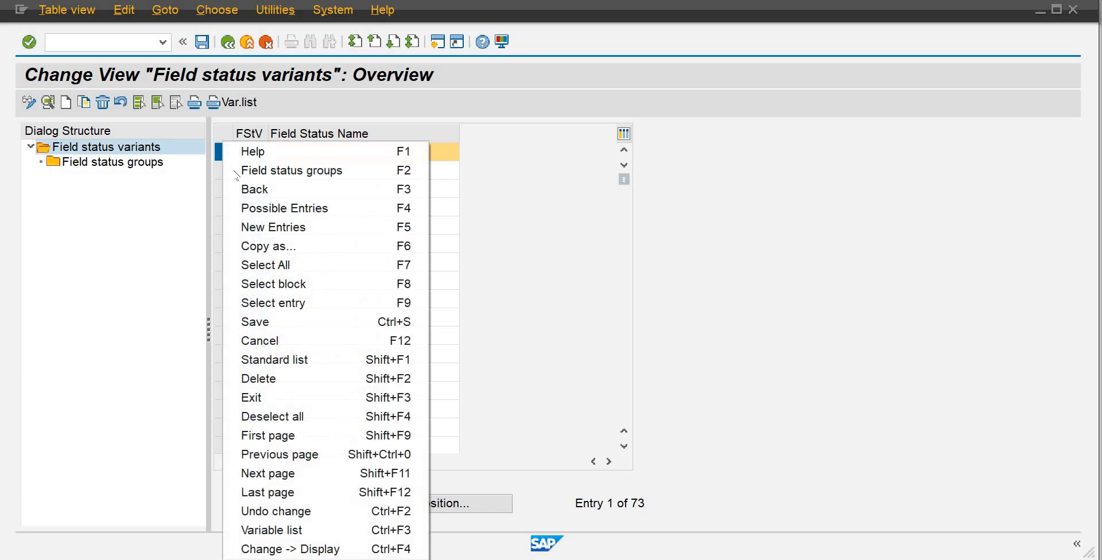
pyautogui.click(261, 246)
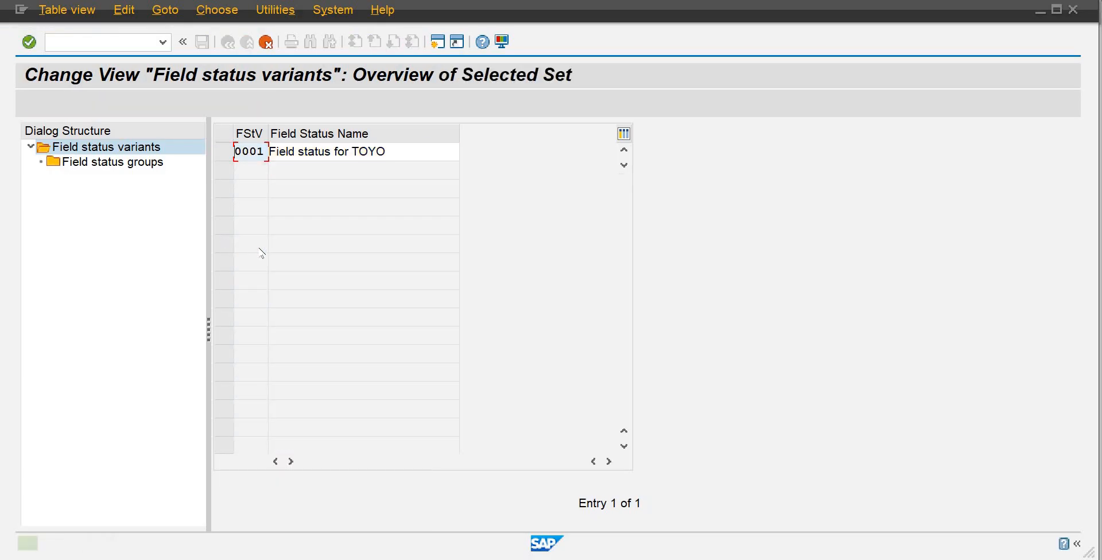
pyautogui.write('FS')
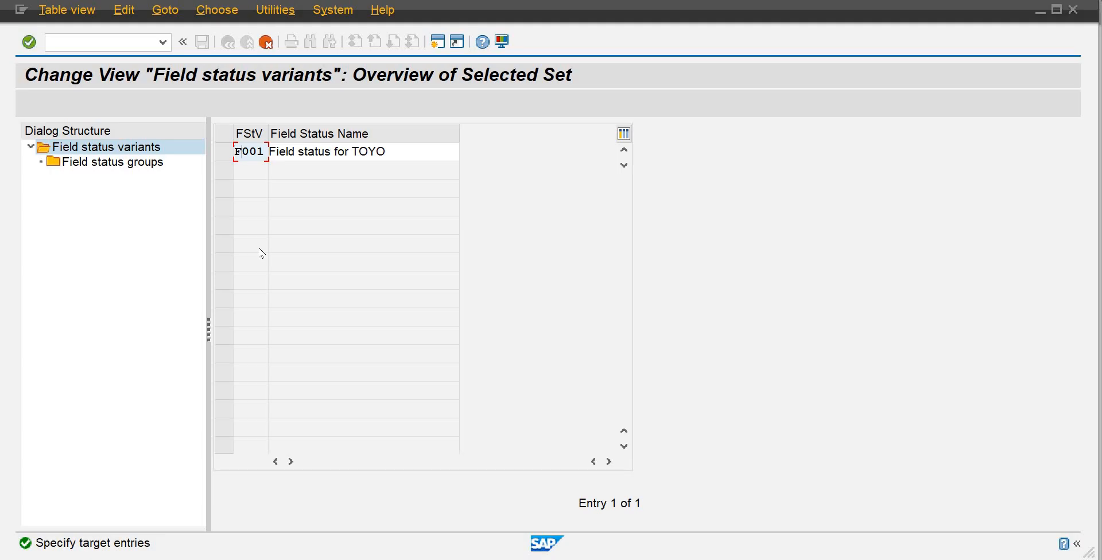
pyautogui.write('TD')
# - Change the name of the copied variant FSTD to "Field status for DB01"
pyautogui.doubleClick(404, 149)
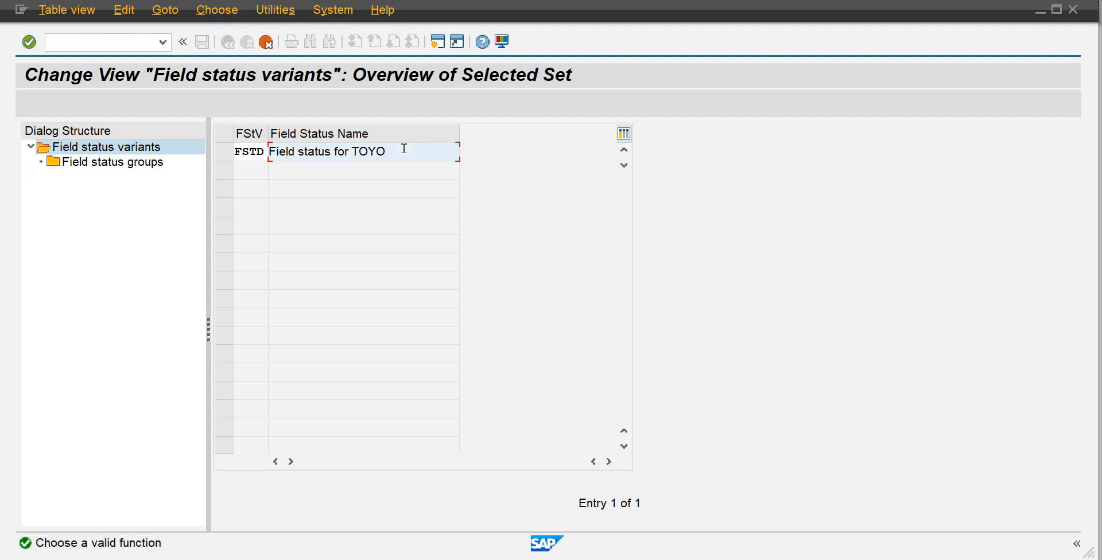
pyautogui.press('BackSpace')
pyautogui.press('BackSpace')
pyautogui.press('BackSpace')
pyautogui.press('BackSpace')
pyautogui.write('D')
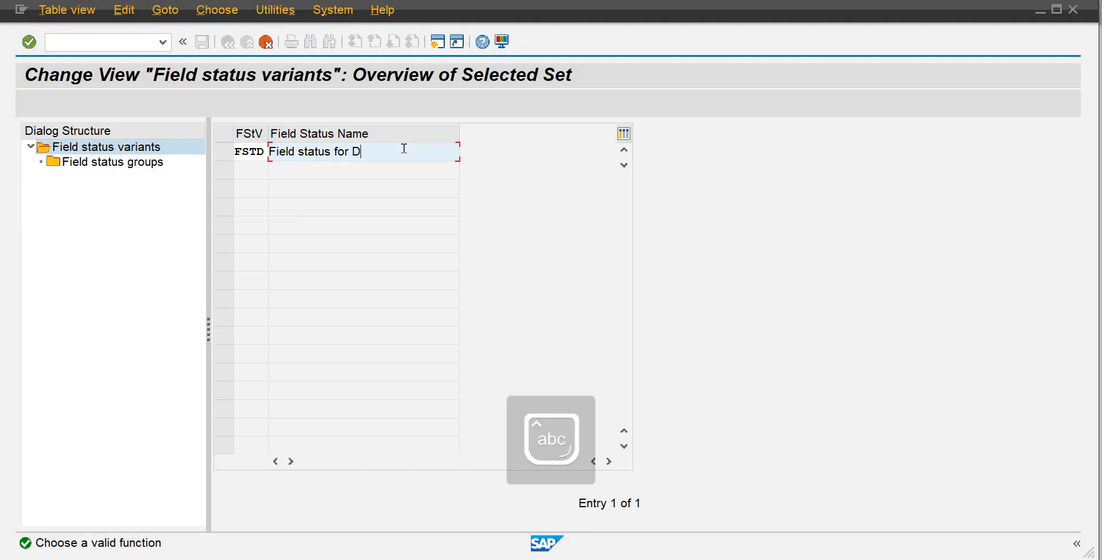
pyautogui.write('b01')
pyautogui.press('BackSpace')
pyautogui.press('BackSpace')
pyautogui.press('BackSpace')
pyautogui.press('BackSpace')
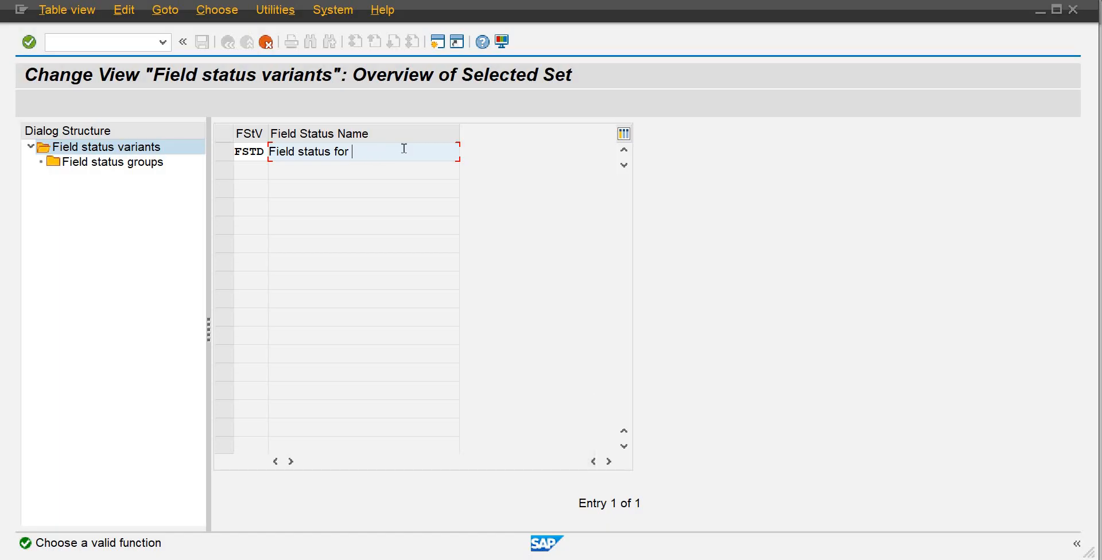
pyautogui.write('DB01')
# - Confirm the copy of variant FSTD with all dependent entries and save the field status variants
pyautogui.press('Return')
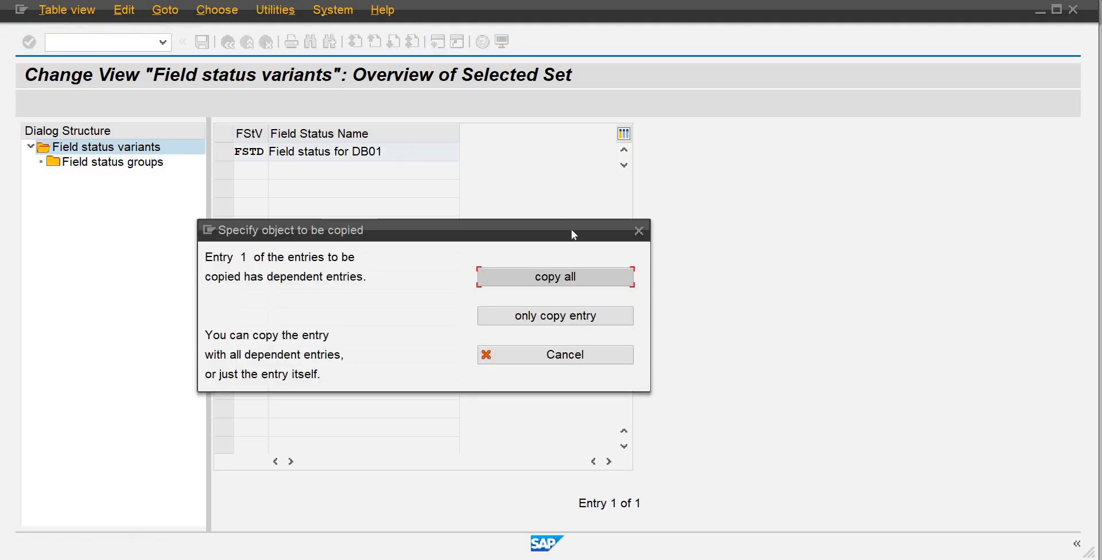
pyautogui.click(550, 278)
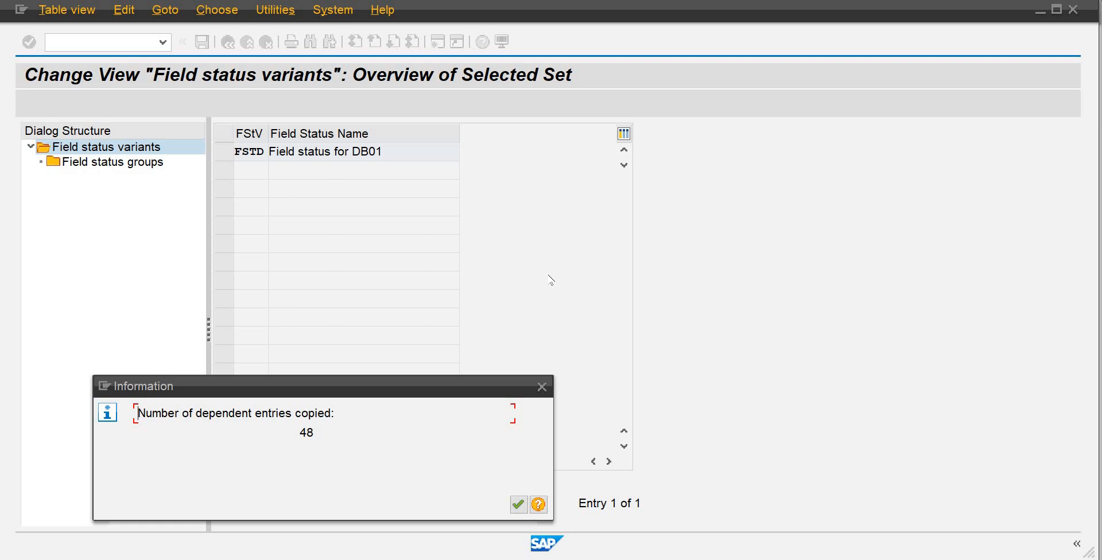
pyautogui.press('Return')
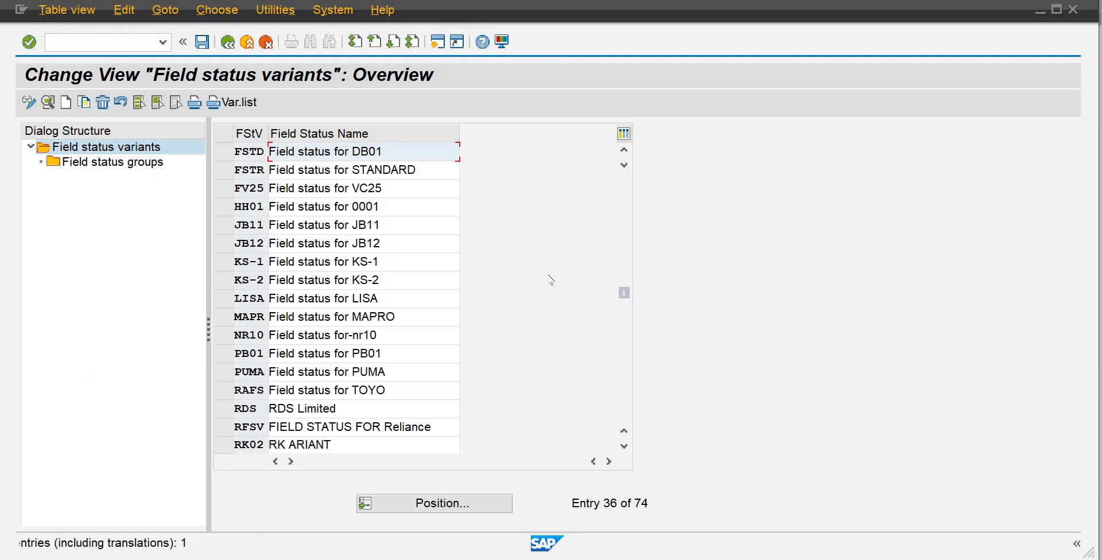
pyautogui.click(203, 43)
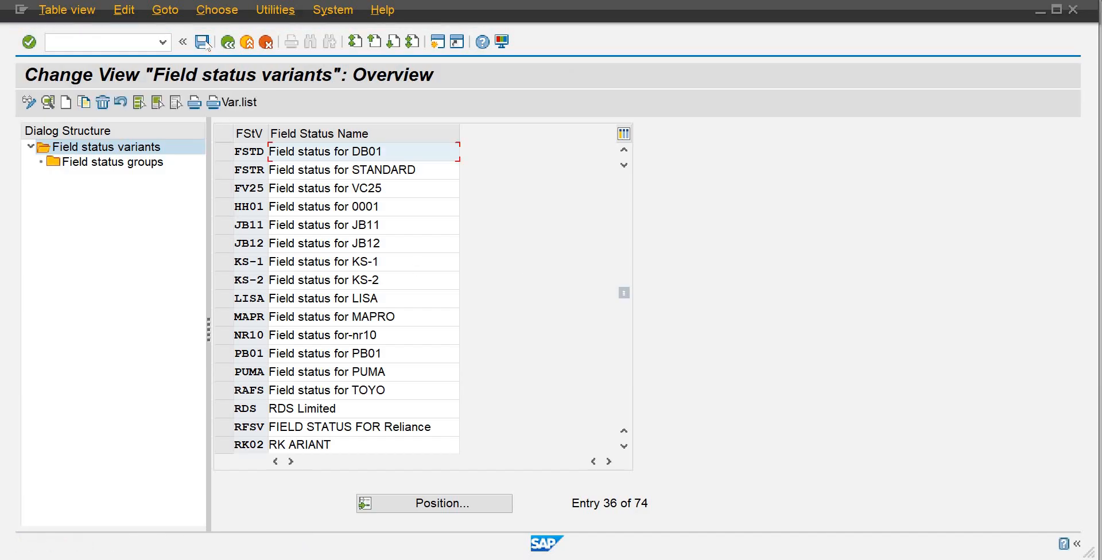
# - Open the General Data fields of field status group G001 within variant FSTD
pyautogui.click(223, 152)
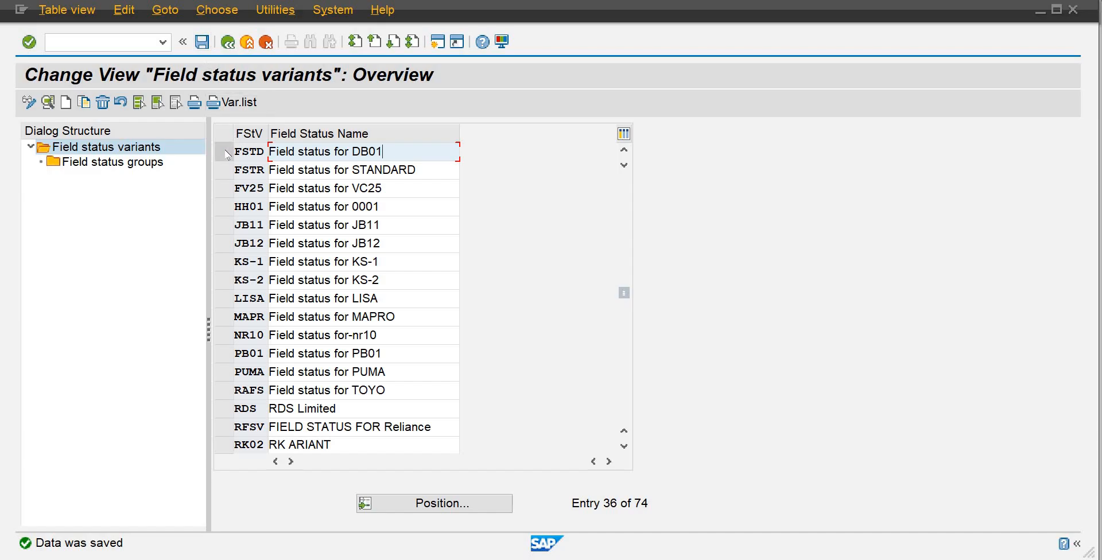
pyautogui.doubleClick(121, 165)
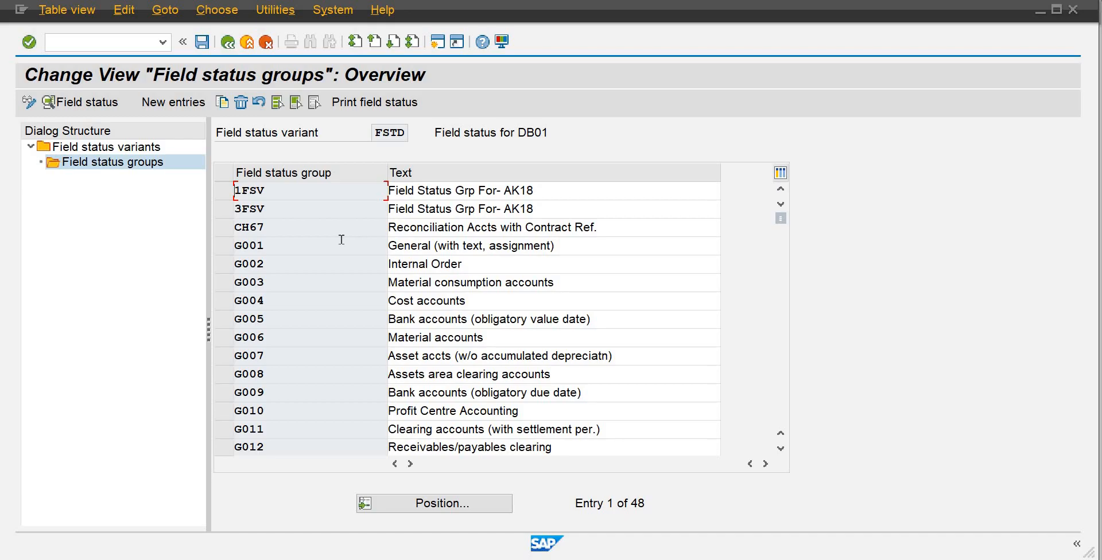
pyautogui.click(224, 301)
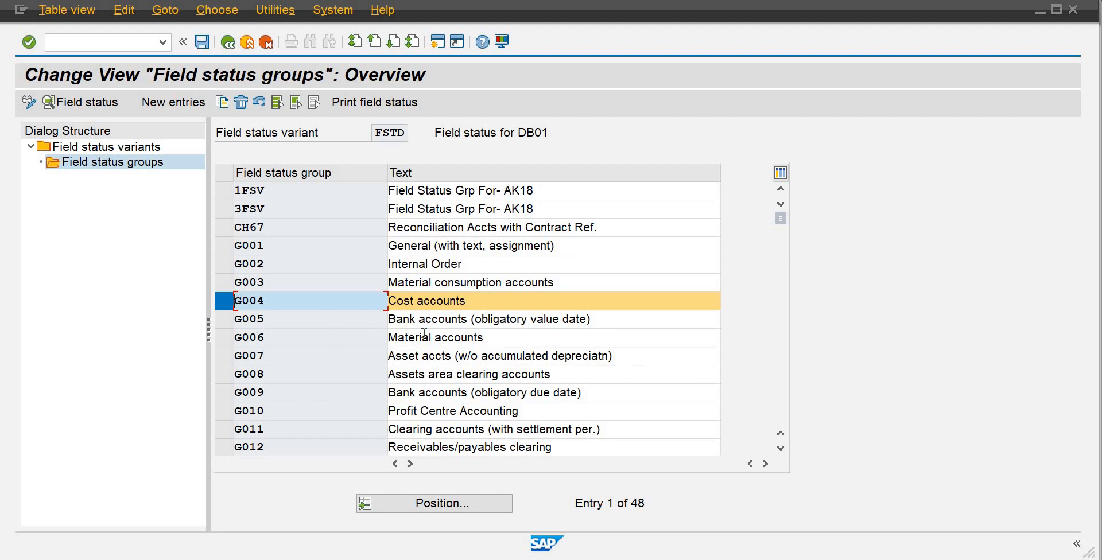
pyautogui.doubleClick(420, 249)
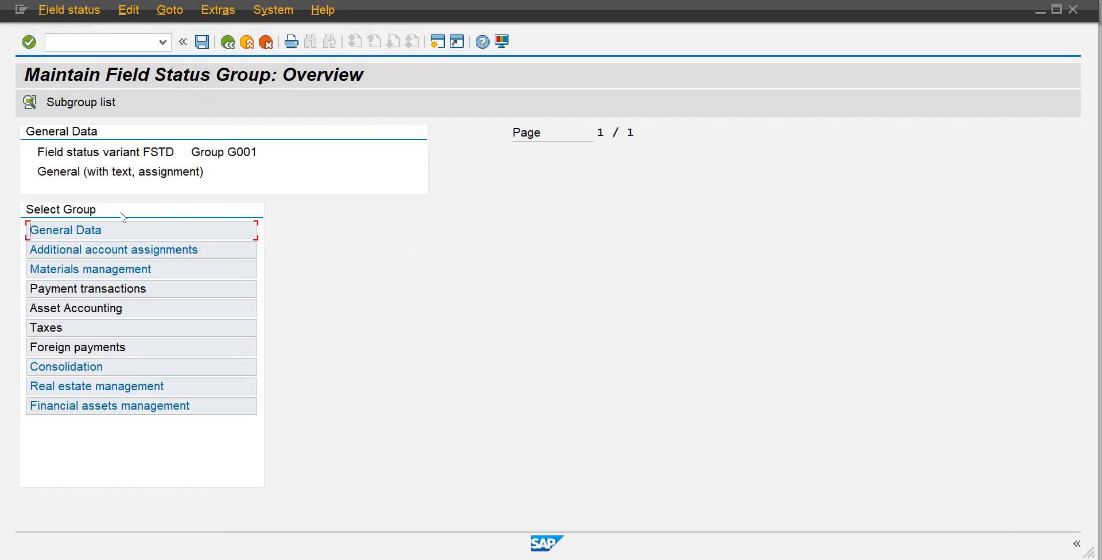
pyautogui.doubleClick(84, 231)
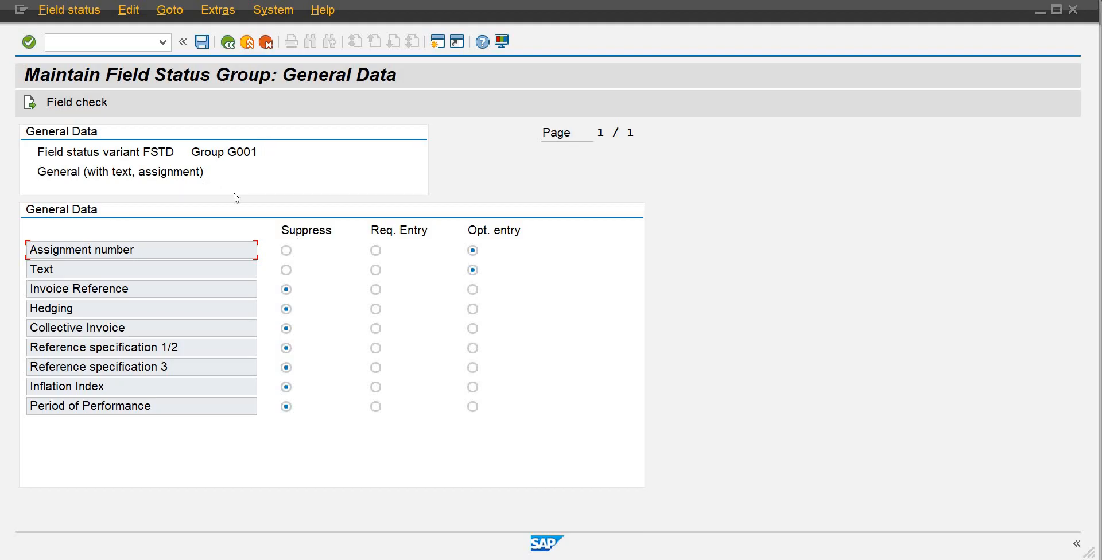
# - Set all suppressed General Data fields of group G001, from Invoice Reference to Period of Performance, to optional entry and save
pyautogui.click(290, 291)
pyautogui.click(473, 309)
pyautogui.click(473, 330)
pyautogui.click(472, 347)
pyautogui.click(472, 328)
pyautogui.click(472, 368)
pyautogui.click(472, 387)
pyautogui.click(473, 406)
pyautogui.click(473, 368)
pyautogui.click(473, 407)
pyautogui.click(202, 41)
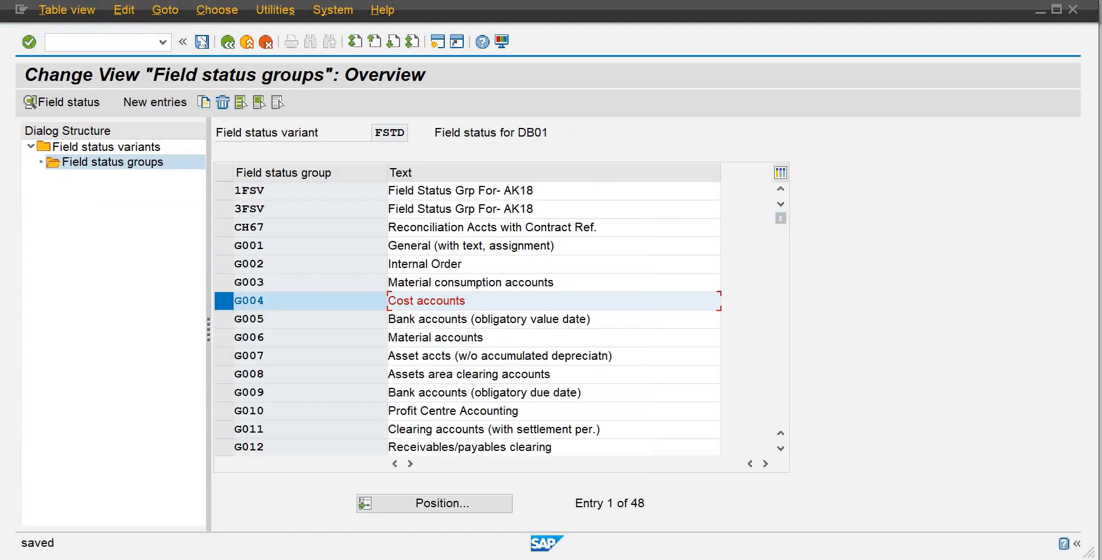
# - Reopen group G001 and, in Additional account assignments, set Personnel number to required entry and Plant and Sales order to optional entry
pyautogui.doubleClick(411, 253)
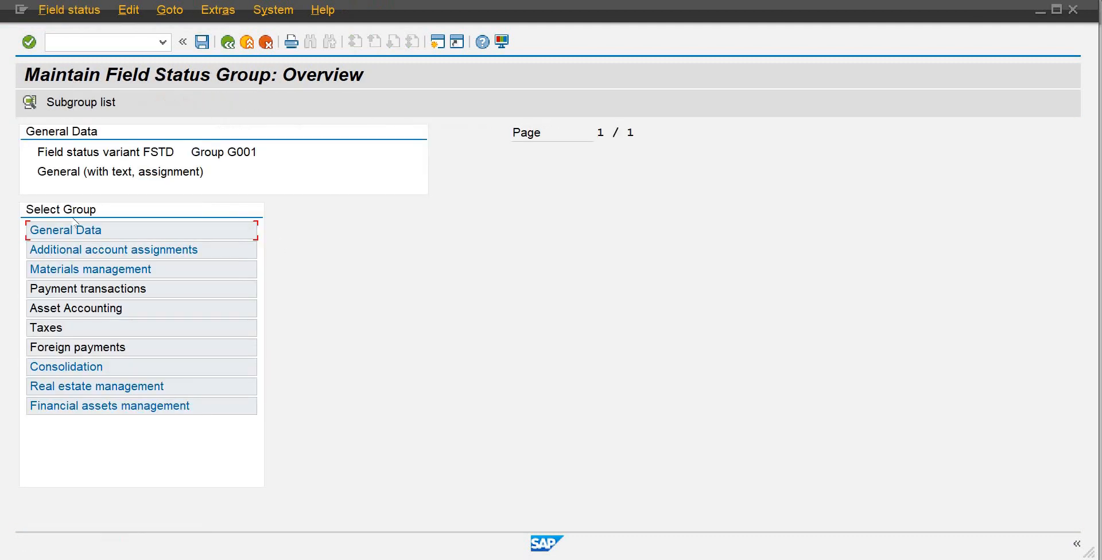
pyautogui.doubleClick(68, 230)
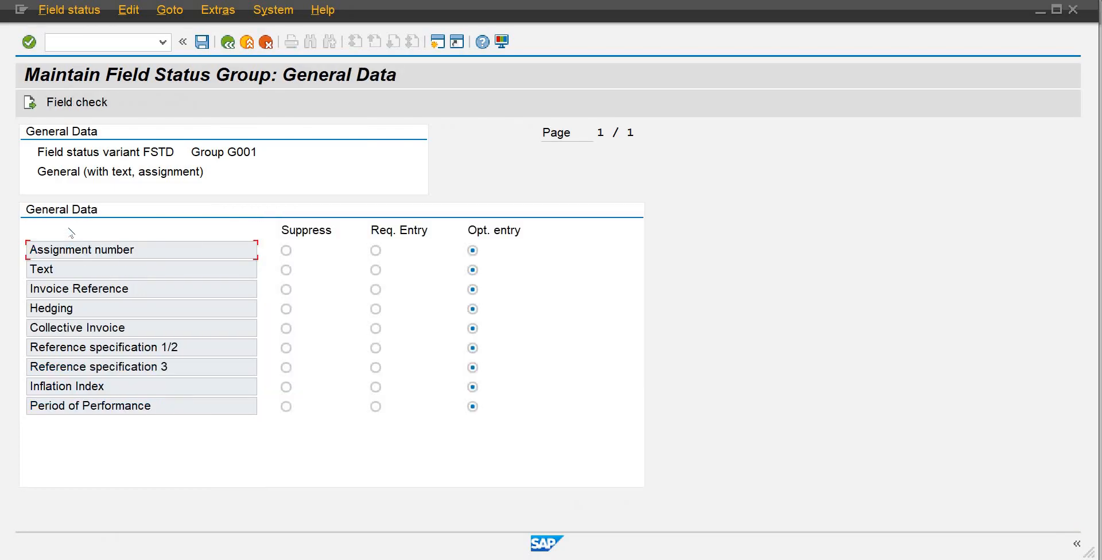
pyautogui.click(30, 103)
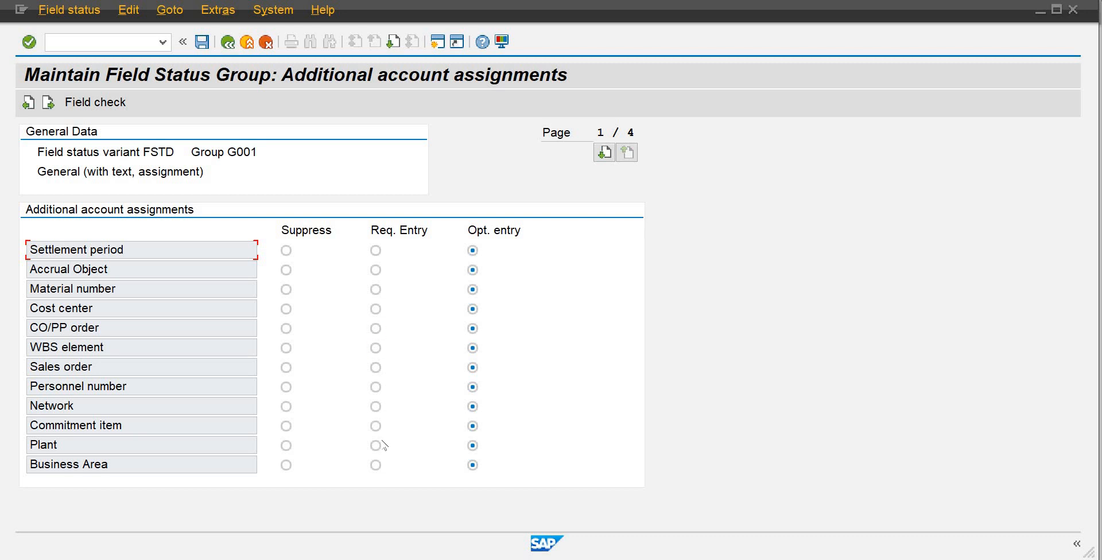
pyautogui.click(375, 387)
pyautogui.click(473, 446)
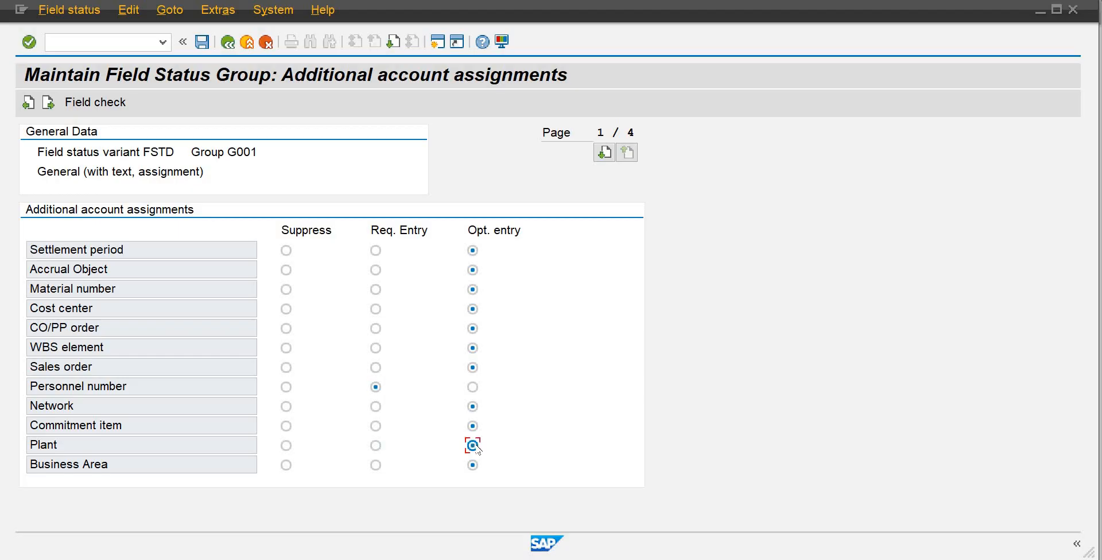
pyautogui.click(375, 368)
pyautogui.click(286, 368)
pyautogui.click(375, 367)
pyautogui.click(472, 367)
# - Set all suppressed Materials management fields of group G001, from Vendor goods movement to Transport Order, to optional entry and save
pyautogui.click(48, 103)
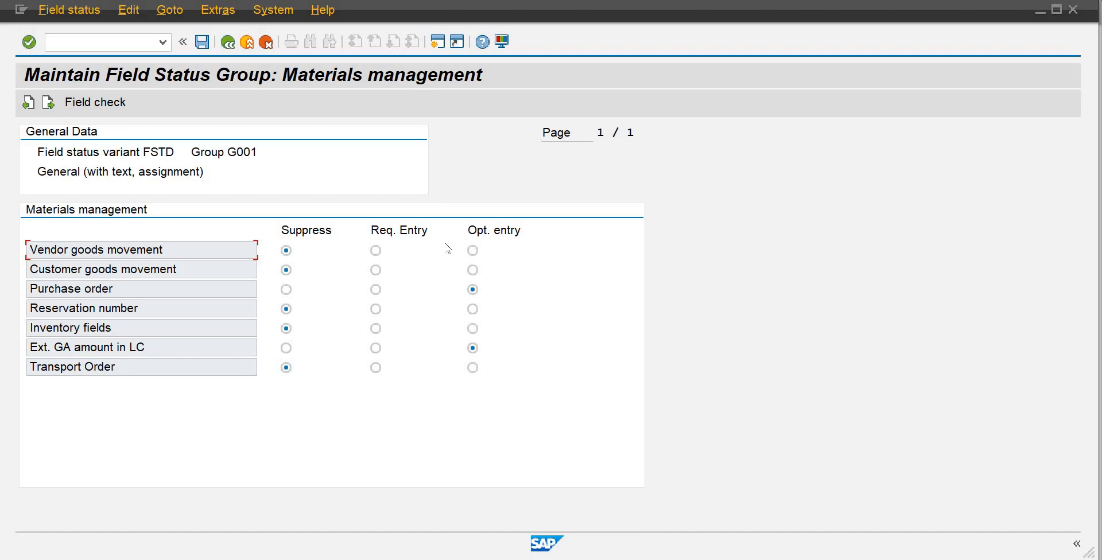
pyautogui.click(472, 267)
pyautogui.click(473, 249)
pyautogui.click(472, 309)
pyautogui.click(472, 329)
pyautogui.click(472, 367)
pyautogui.click(472, 328)
pyautogui.click(472, 308)
pyautogui.click(202, 41)
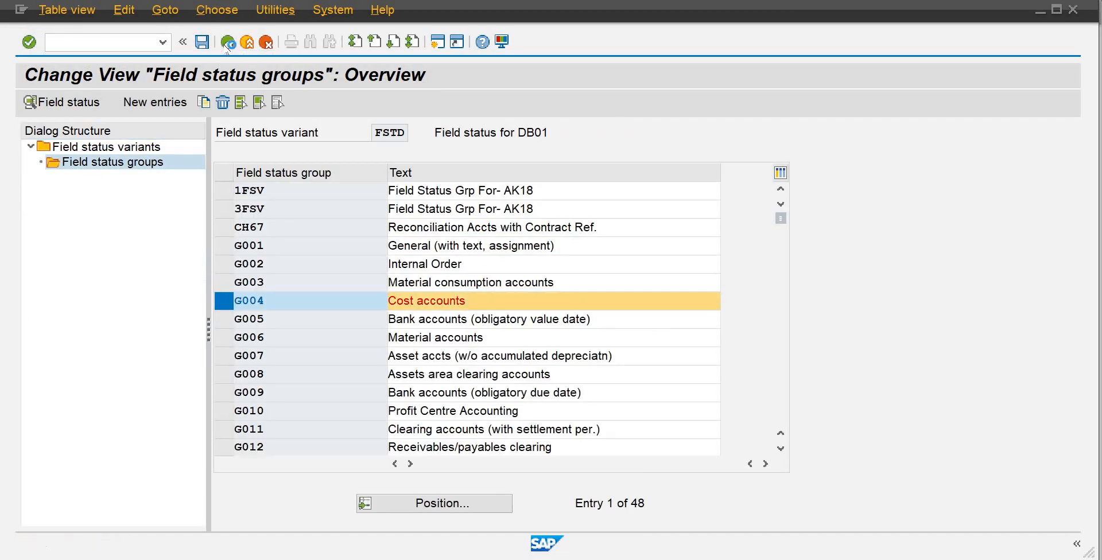
# - Return to the implementation guide, open Assign Company Code to Field Status Variants and locate company code DB01
pyautogui.click(227, 44)
pyautogui.click(228, 44)
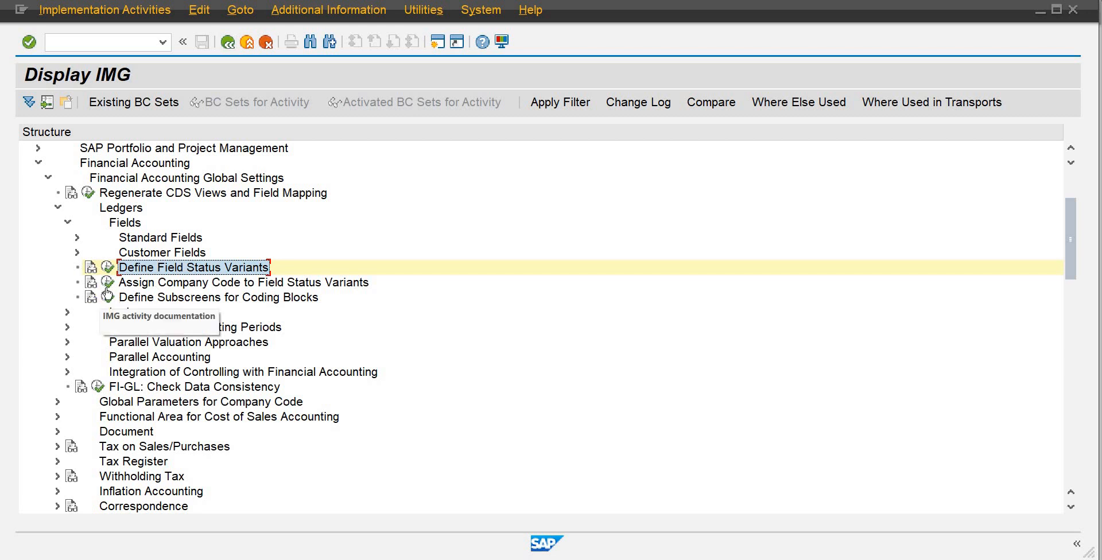
pyautogui.click(108, 283)
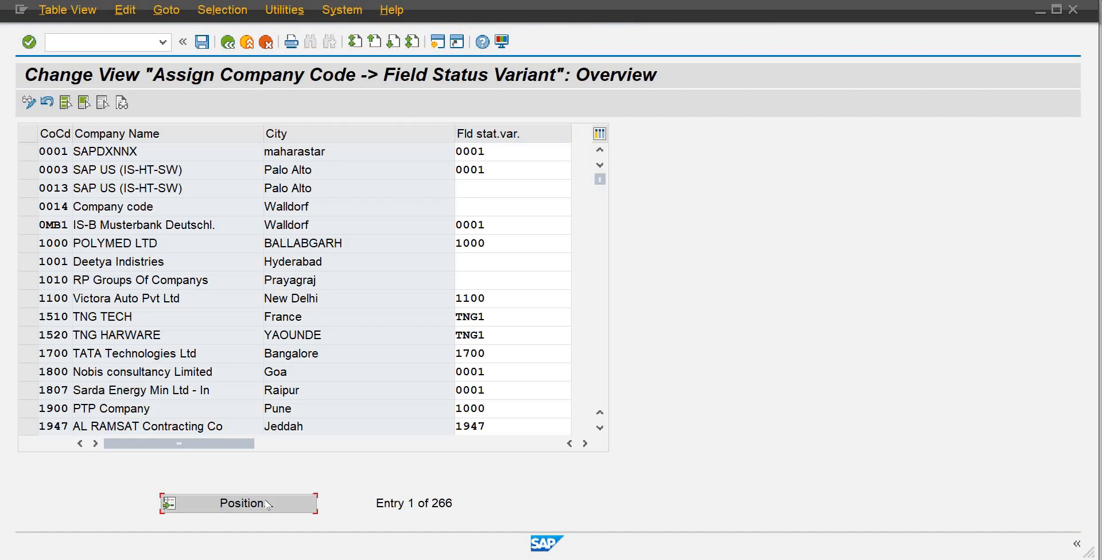
pyautogui.click(267, 505)
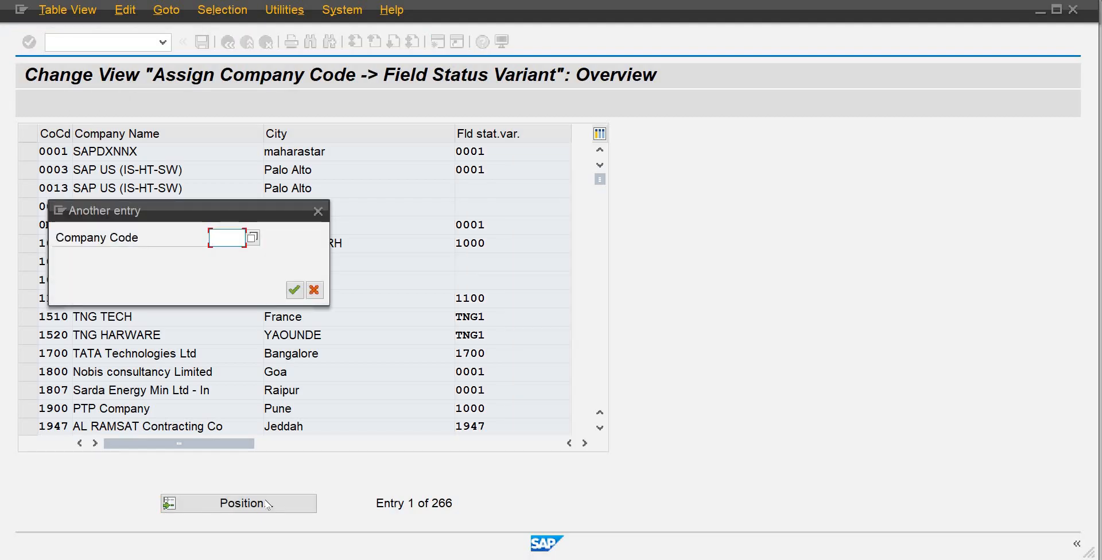
pyautogui.write('db01')
pyautogui.press('Return')
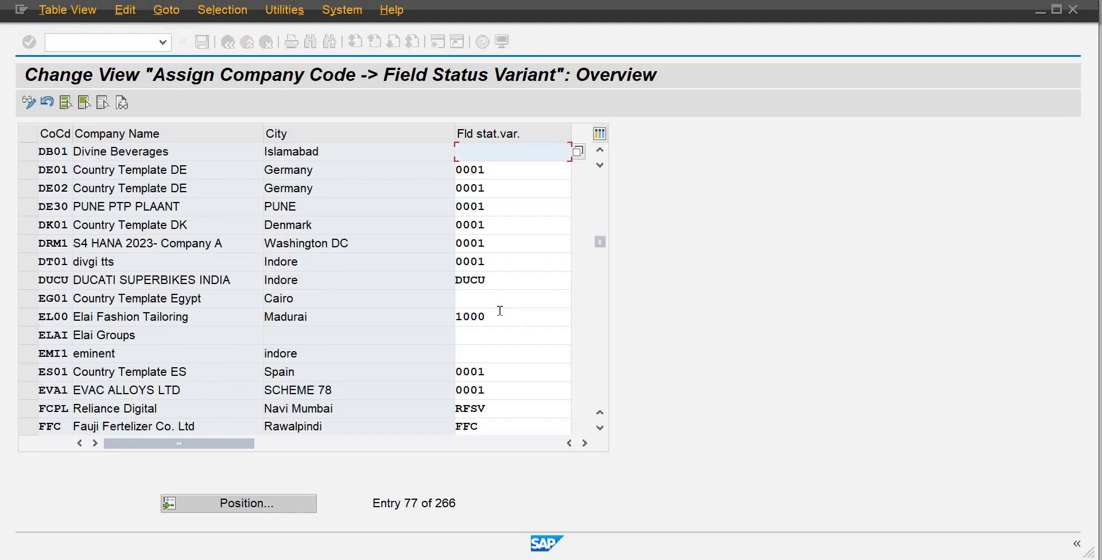
# - Assign field status variant FSTD to company code DB01, save the assignment and return to the implementation guide
pyautogui.write('f')
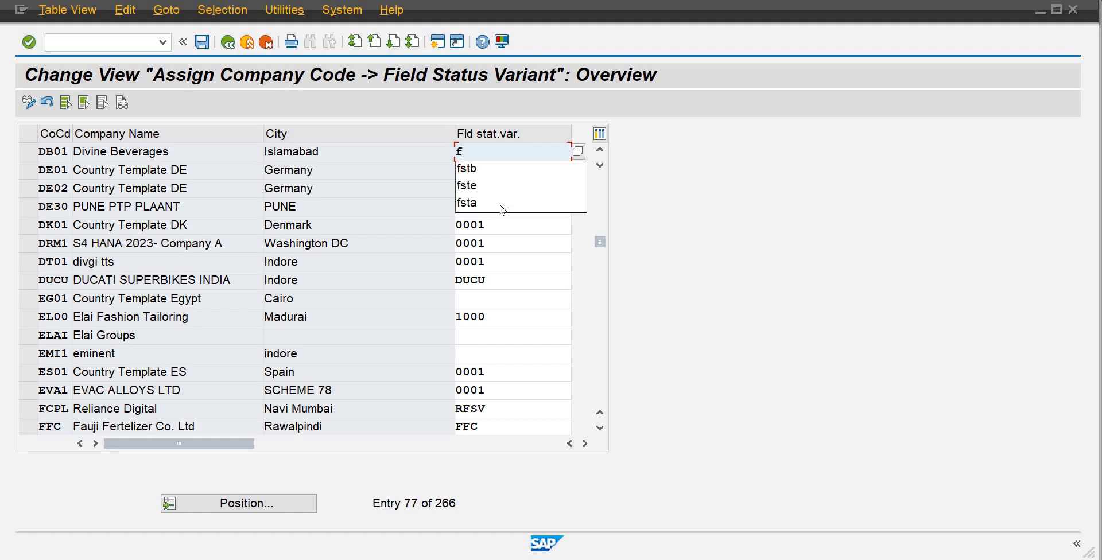
pyautogui.write('std')
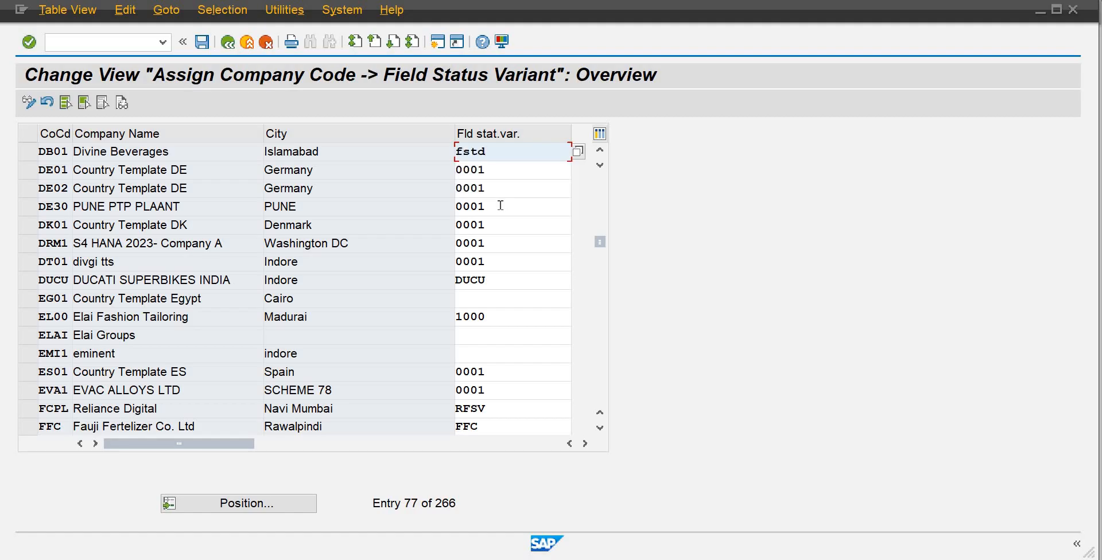
pyautogui.press('Return')
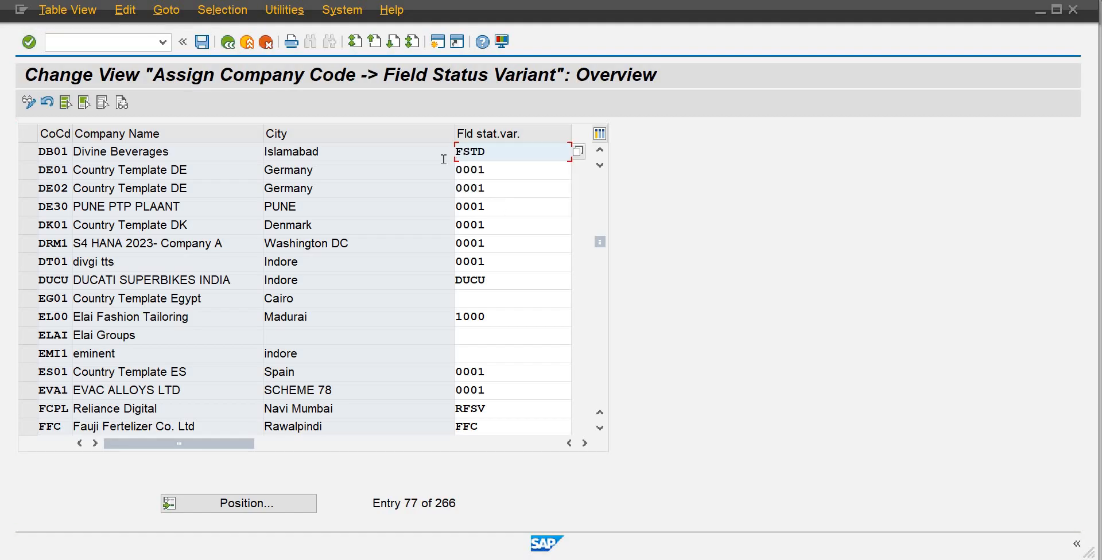
pyautogui.click(202, 48)
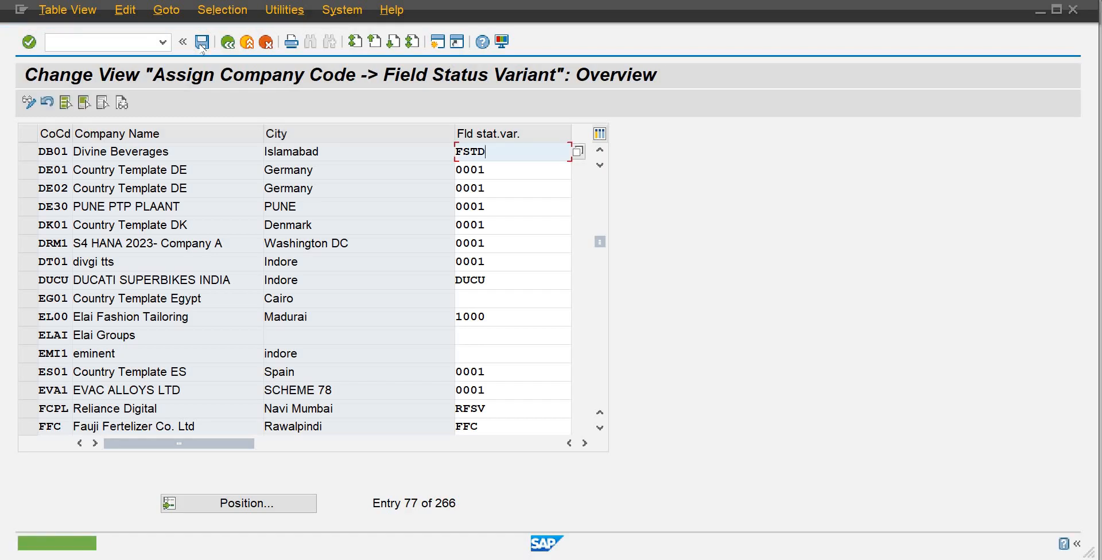
pyautogui.click(232, 52)
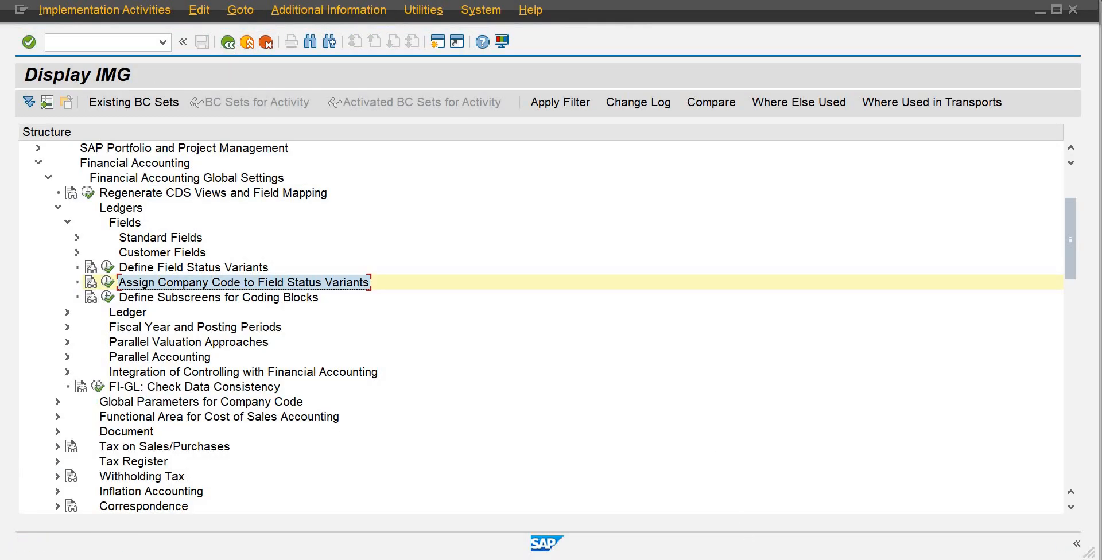
# - Switch to the Word checklist and format the "Field Status Variant" item in bold, red, 20-point text like the completed items
pyautogui.click(738, 533)
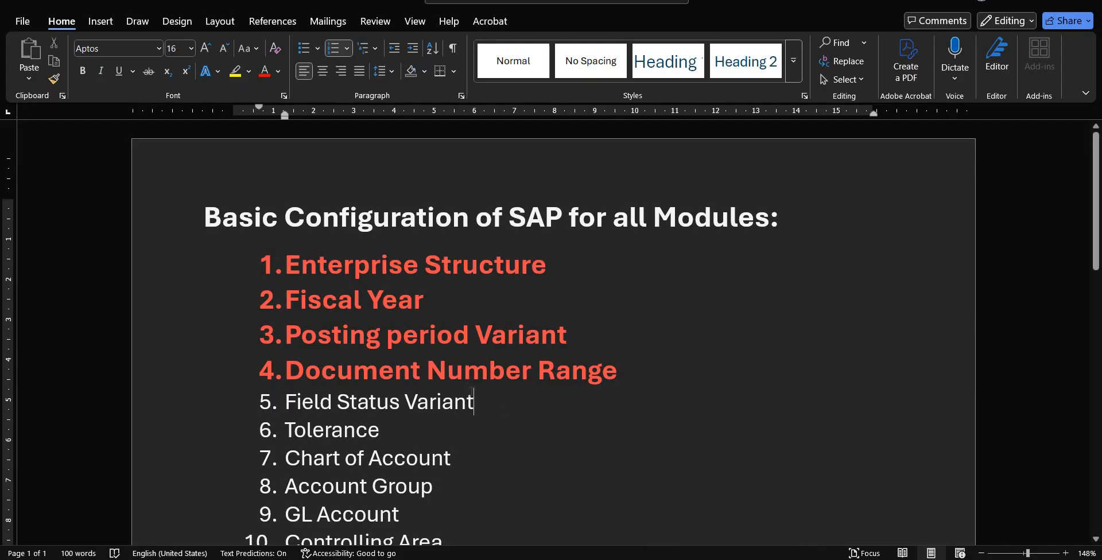
pyautogui.moveTo(475, 402); pyautogui.dragTo(297, 405)
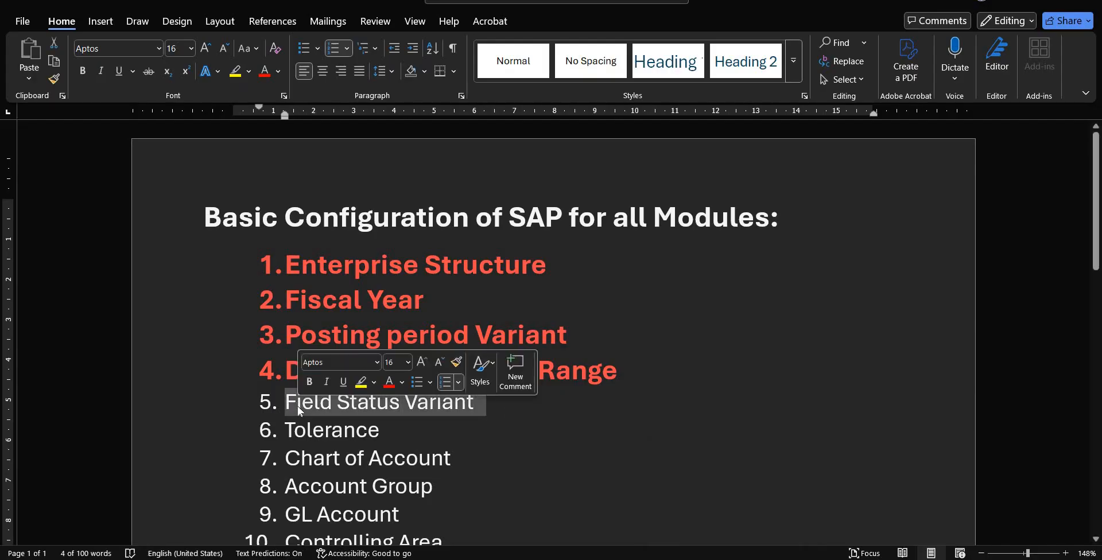
pyautogui.hotkey('ctrl', 'b')
pyautogui.hotkey('ctrl', ']')
pyautogui.hotkey('ctrl', ']')
pyautogui.hotkey('ctrl', ']')
pyautogui.hotkey('ctrl', ']')
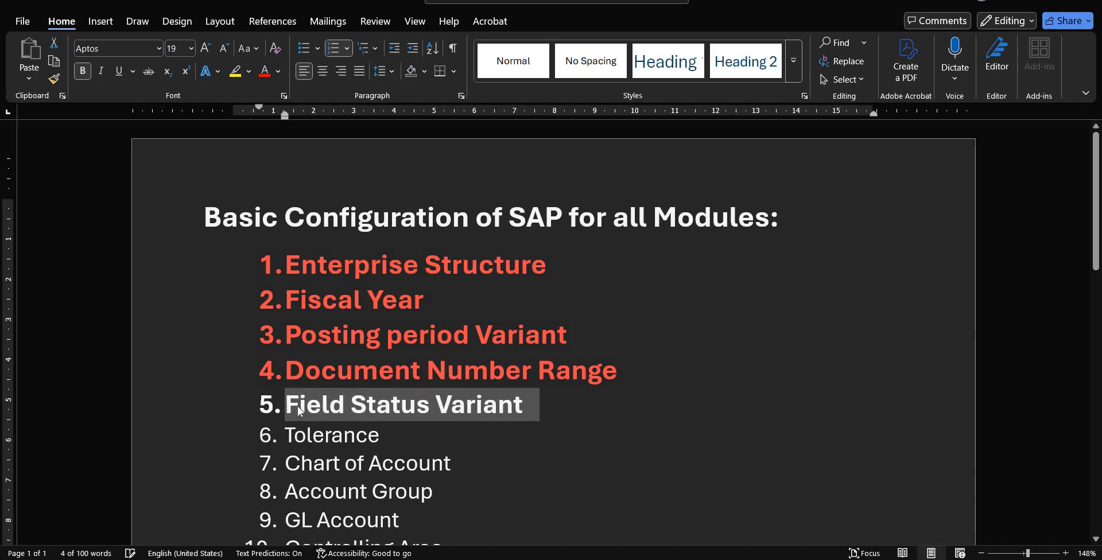
pyautogui.click(264, 71)
pyautogui.click(483, 355)
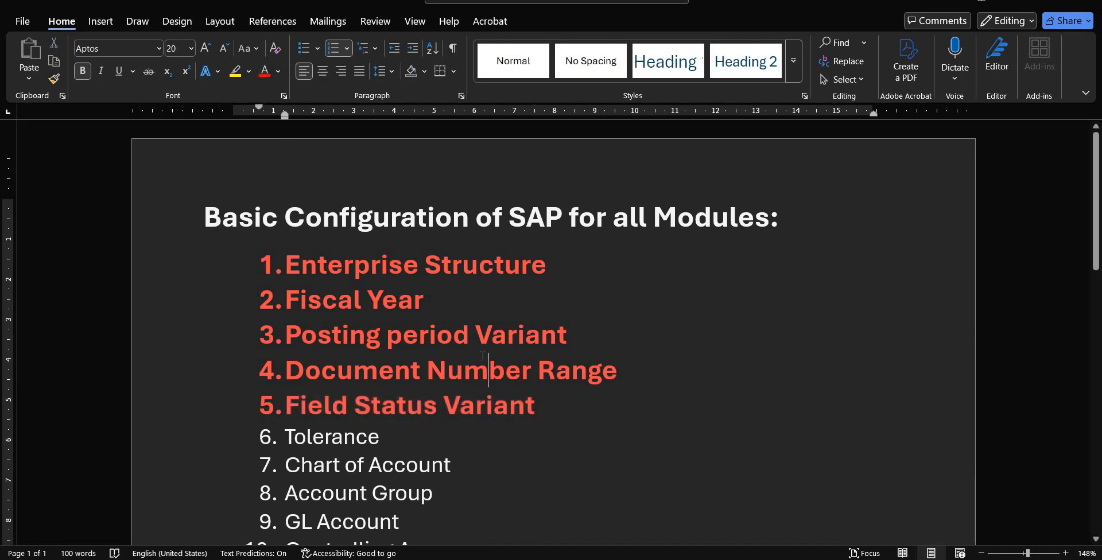